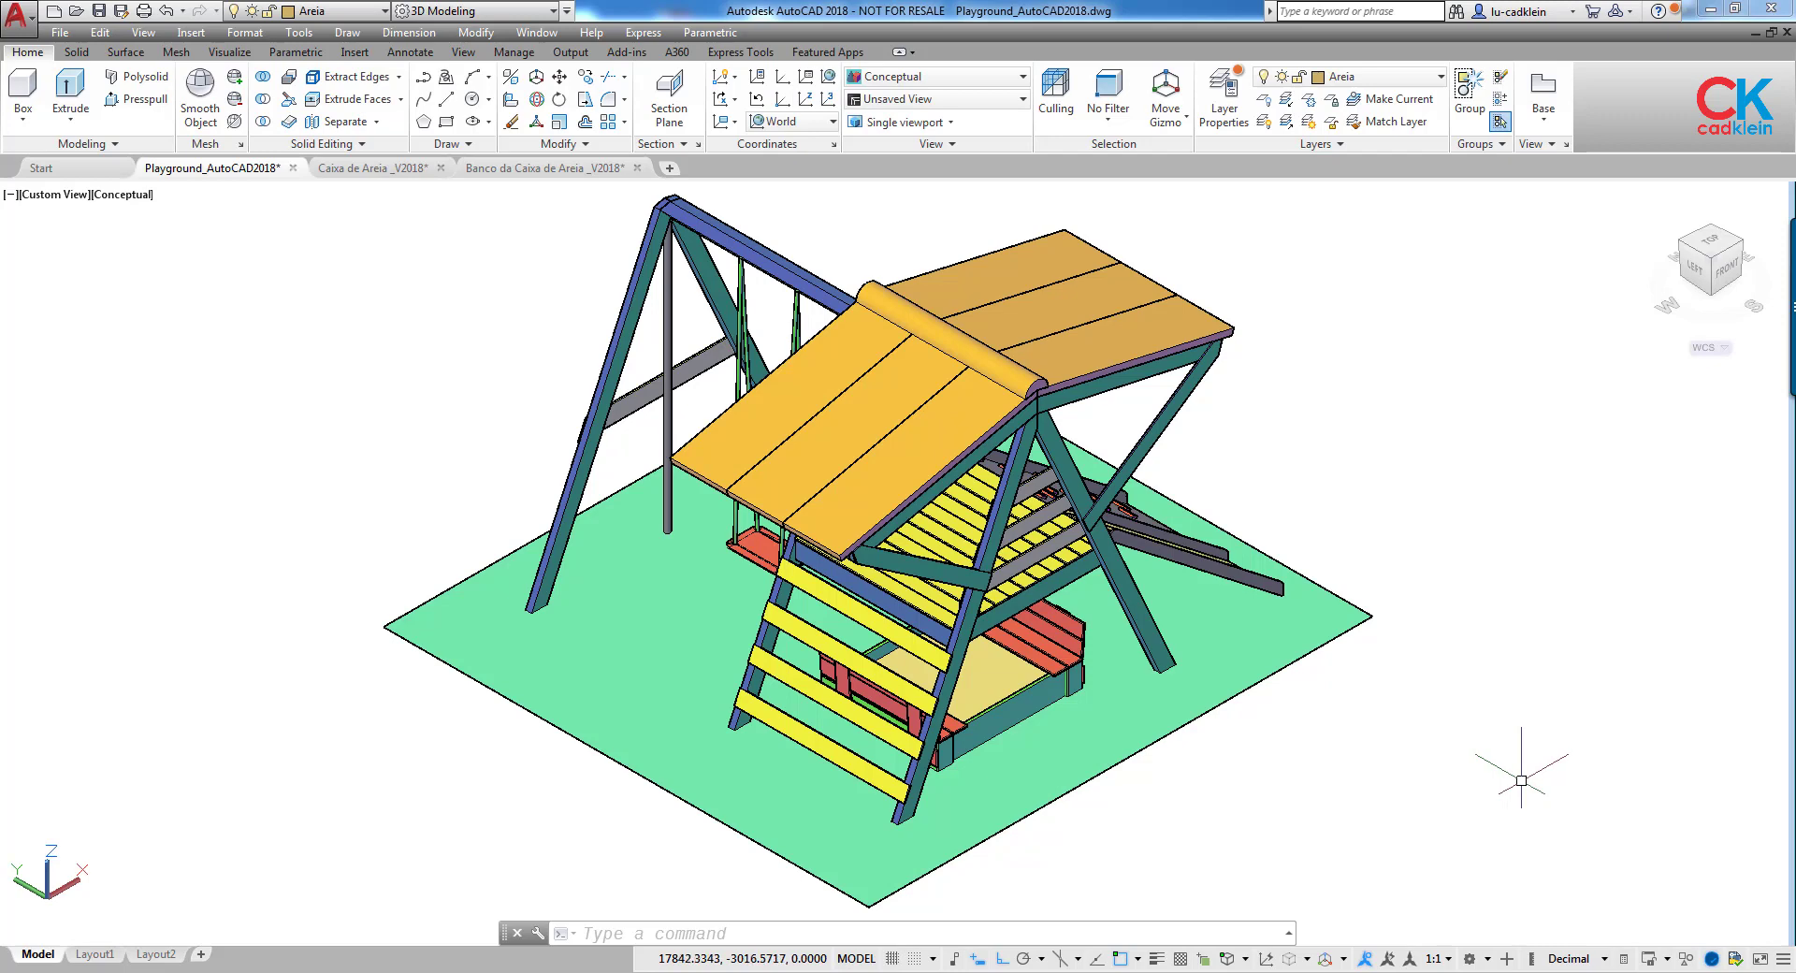
middle_click_drag(1528, 761, 599, 683, "shift")
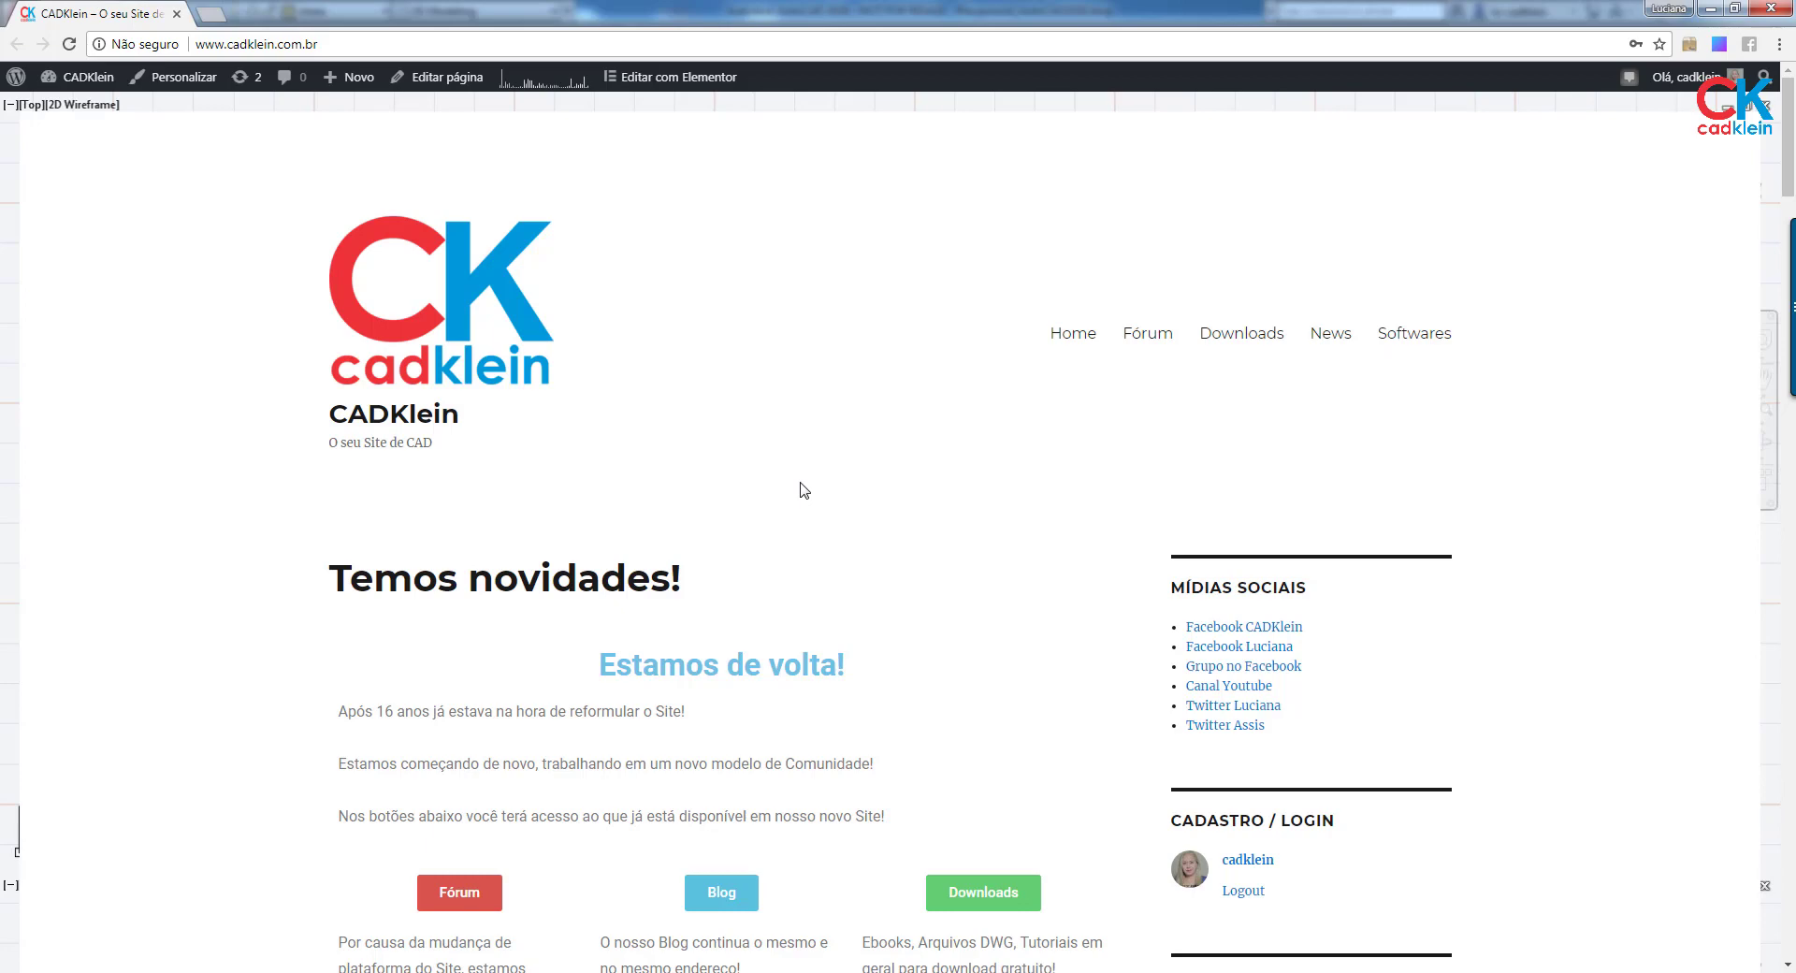
Open the AutoCAD - Arquivos DWG 3D category in the CADKlein site's Downloads section.
left_click(1243, 334)
scroll(149, 640, "down", 6)
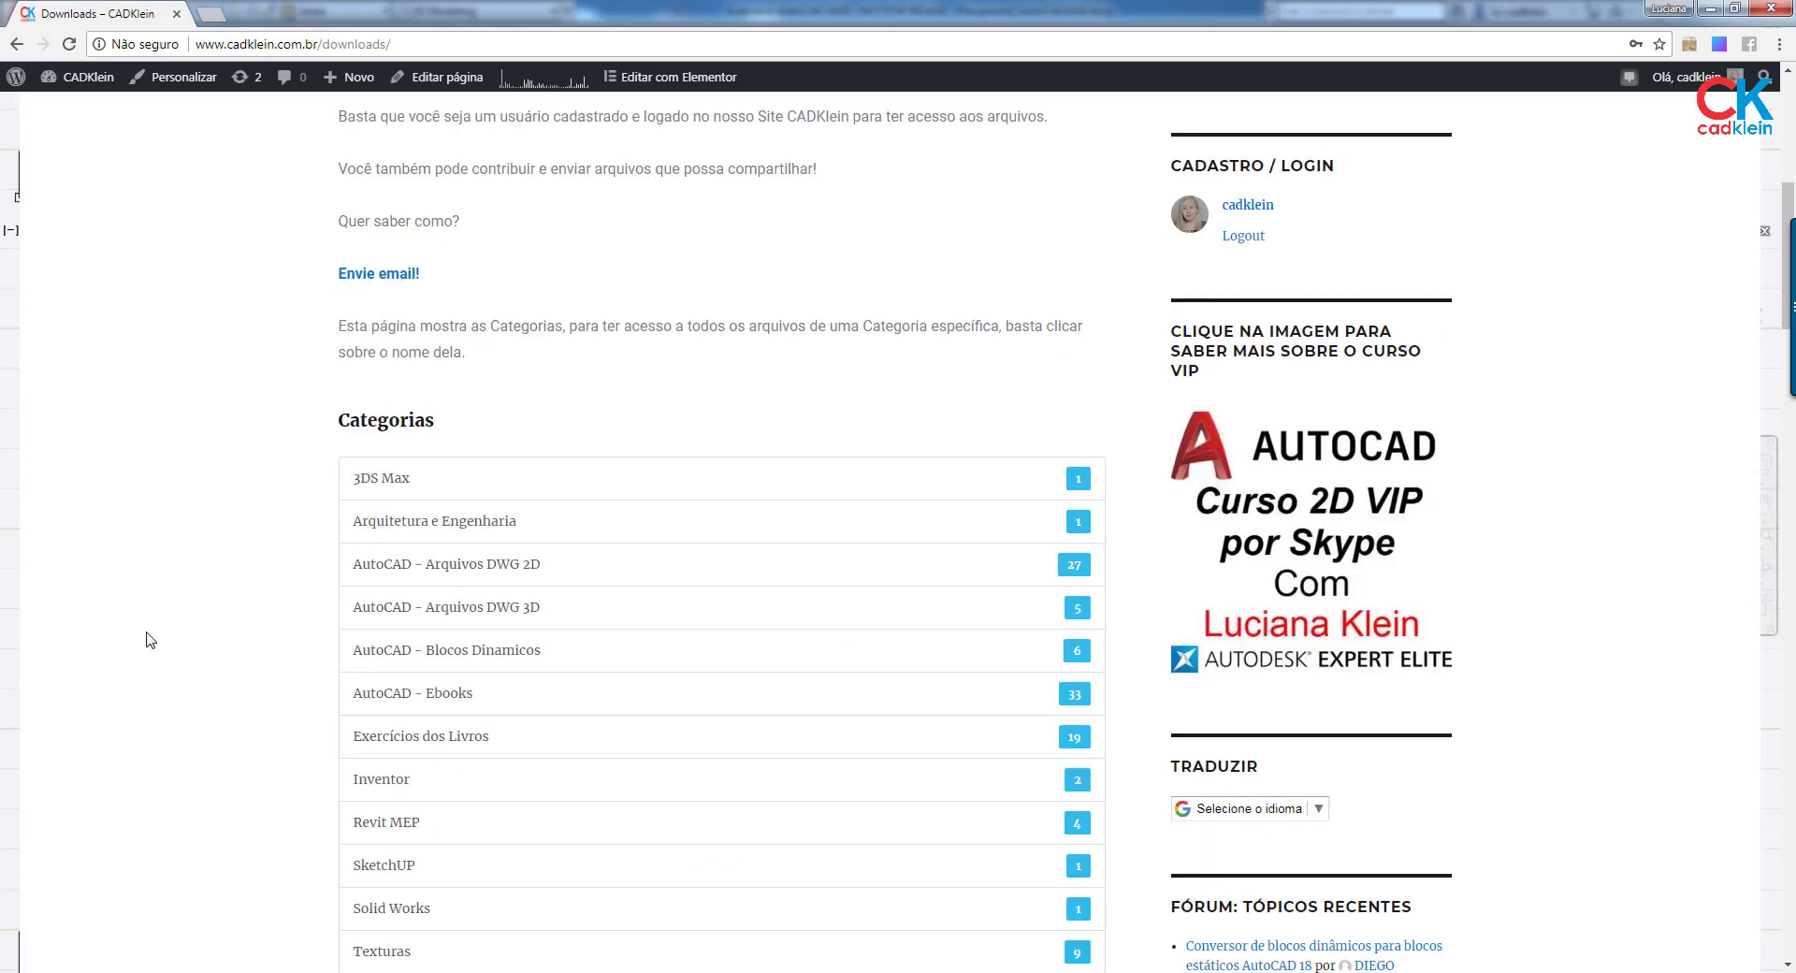
left_click(530, 619)
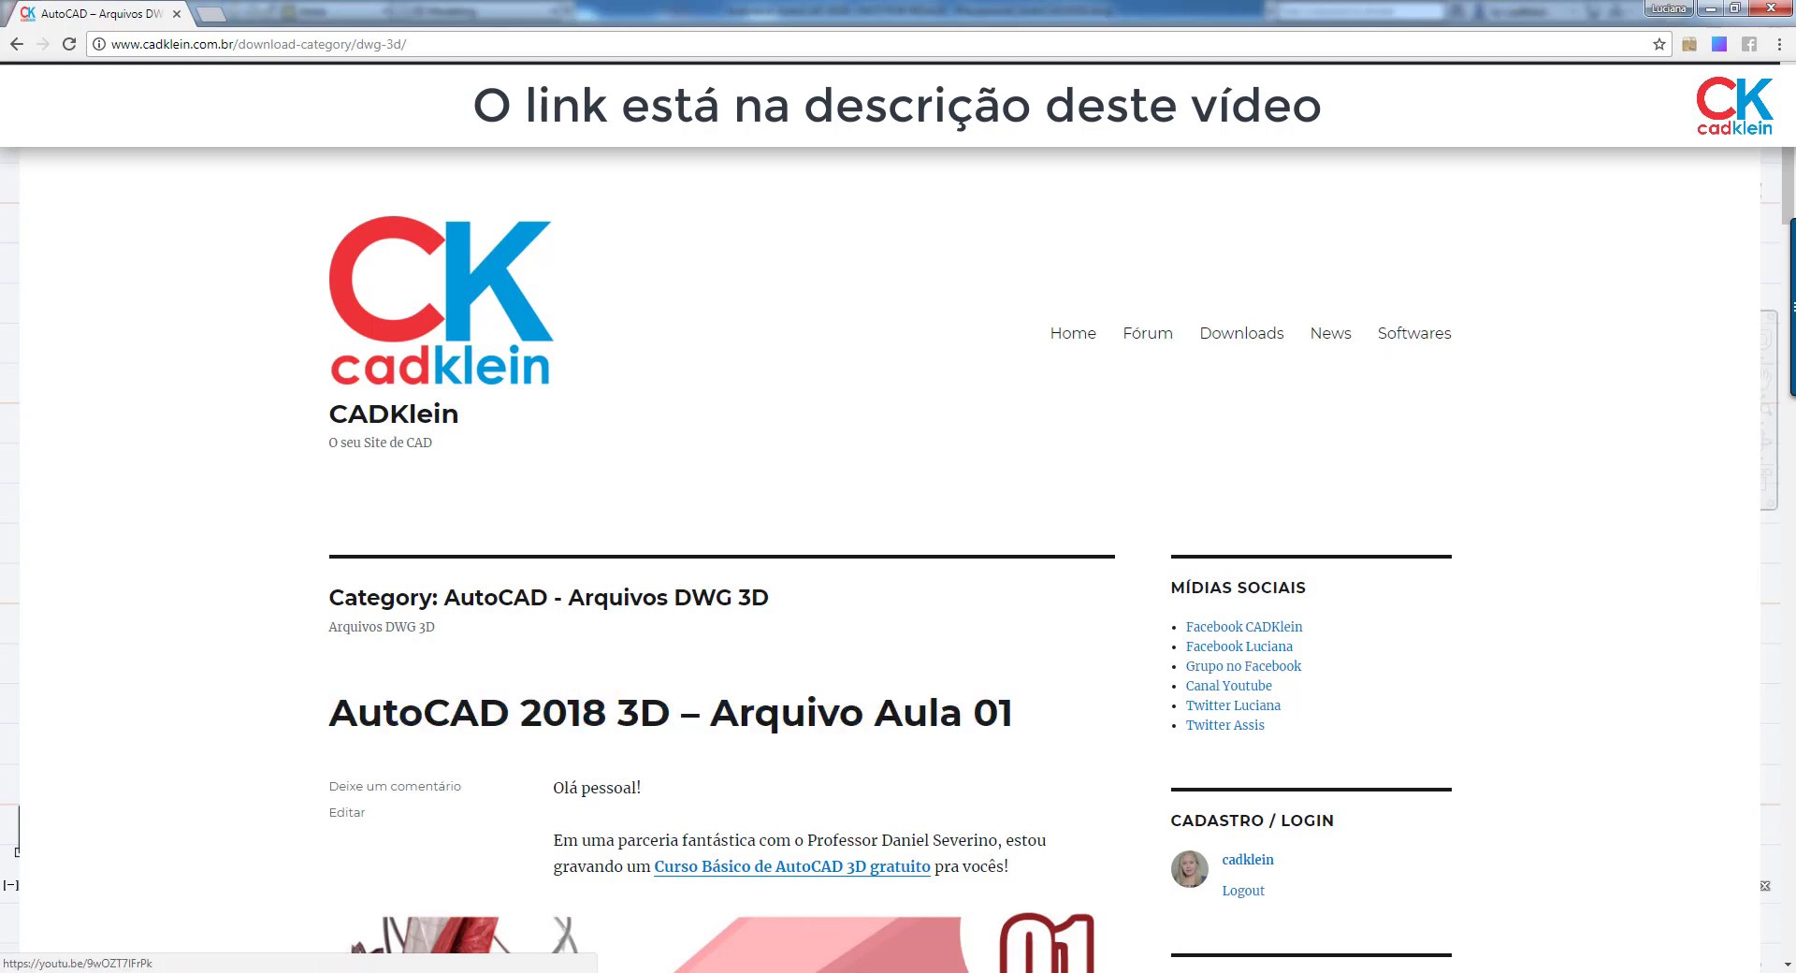
Switch to Adobe Acrobat Reader and review the dimensioned drawings in Caixa de Areia.pdf and Banco da Caixa de Areia.pdf.
mouse_move(838, 972)
left_click(735, 903)
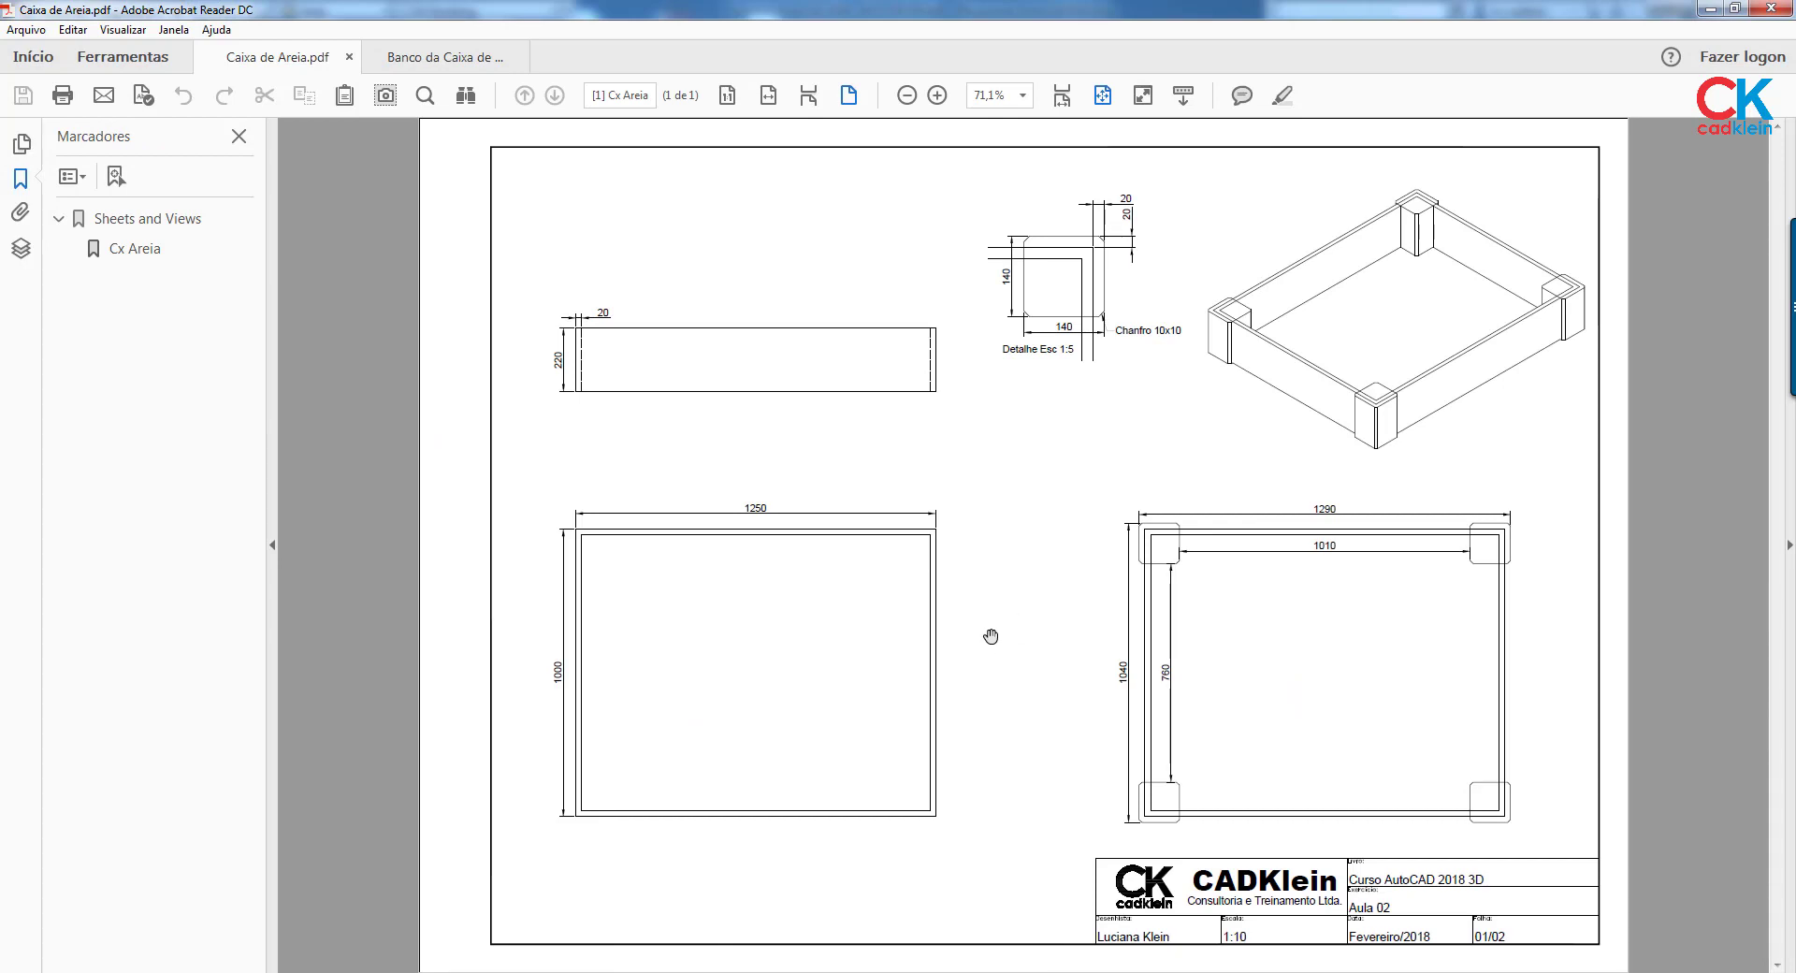
left_click(458, 62)
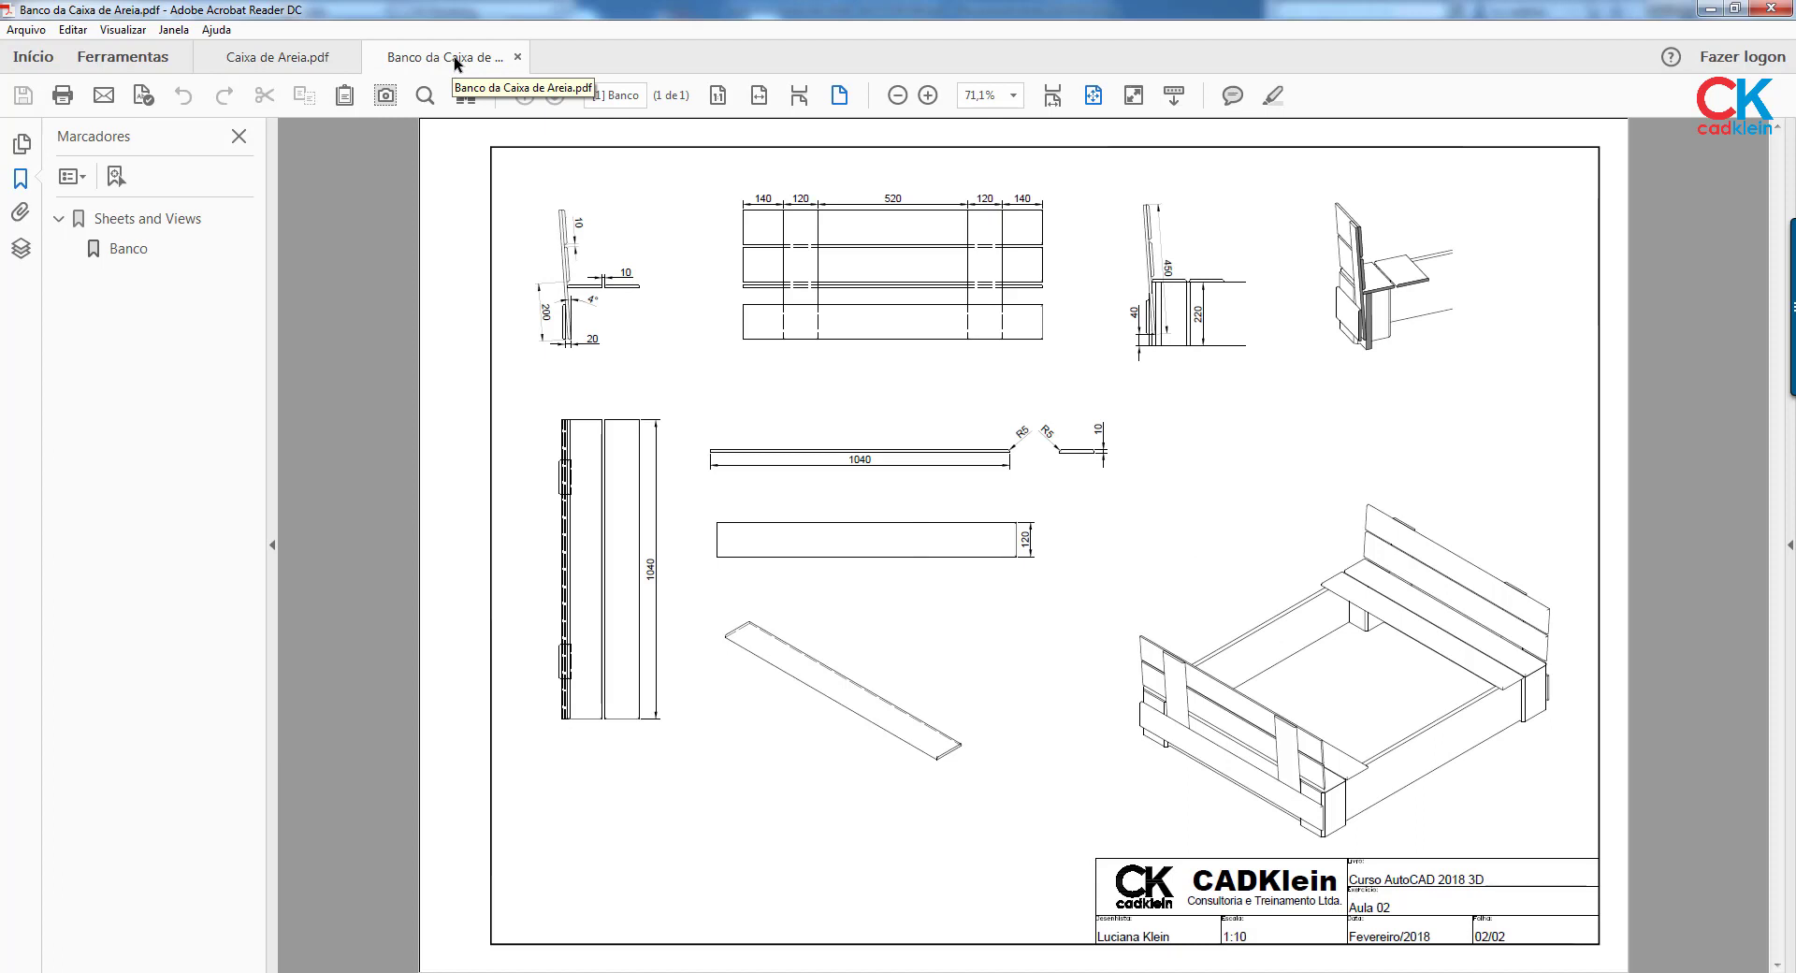
left_click(330, 60)
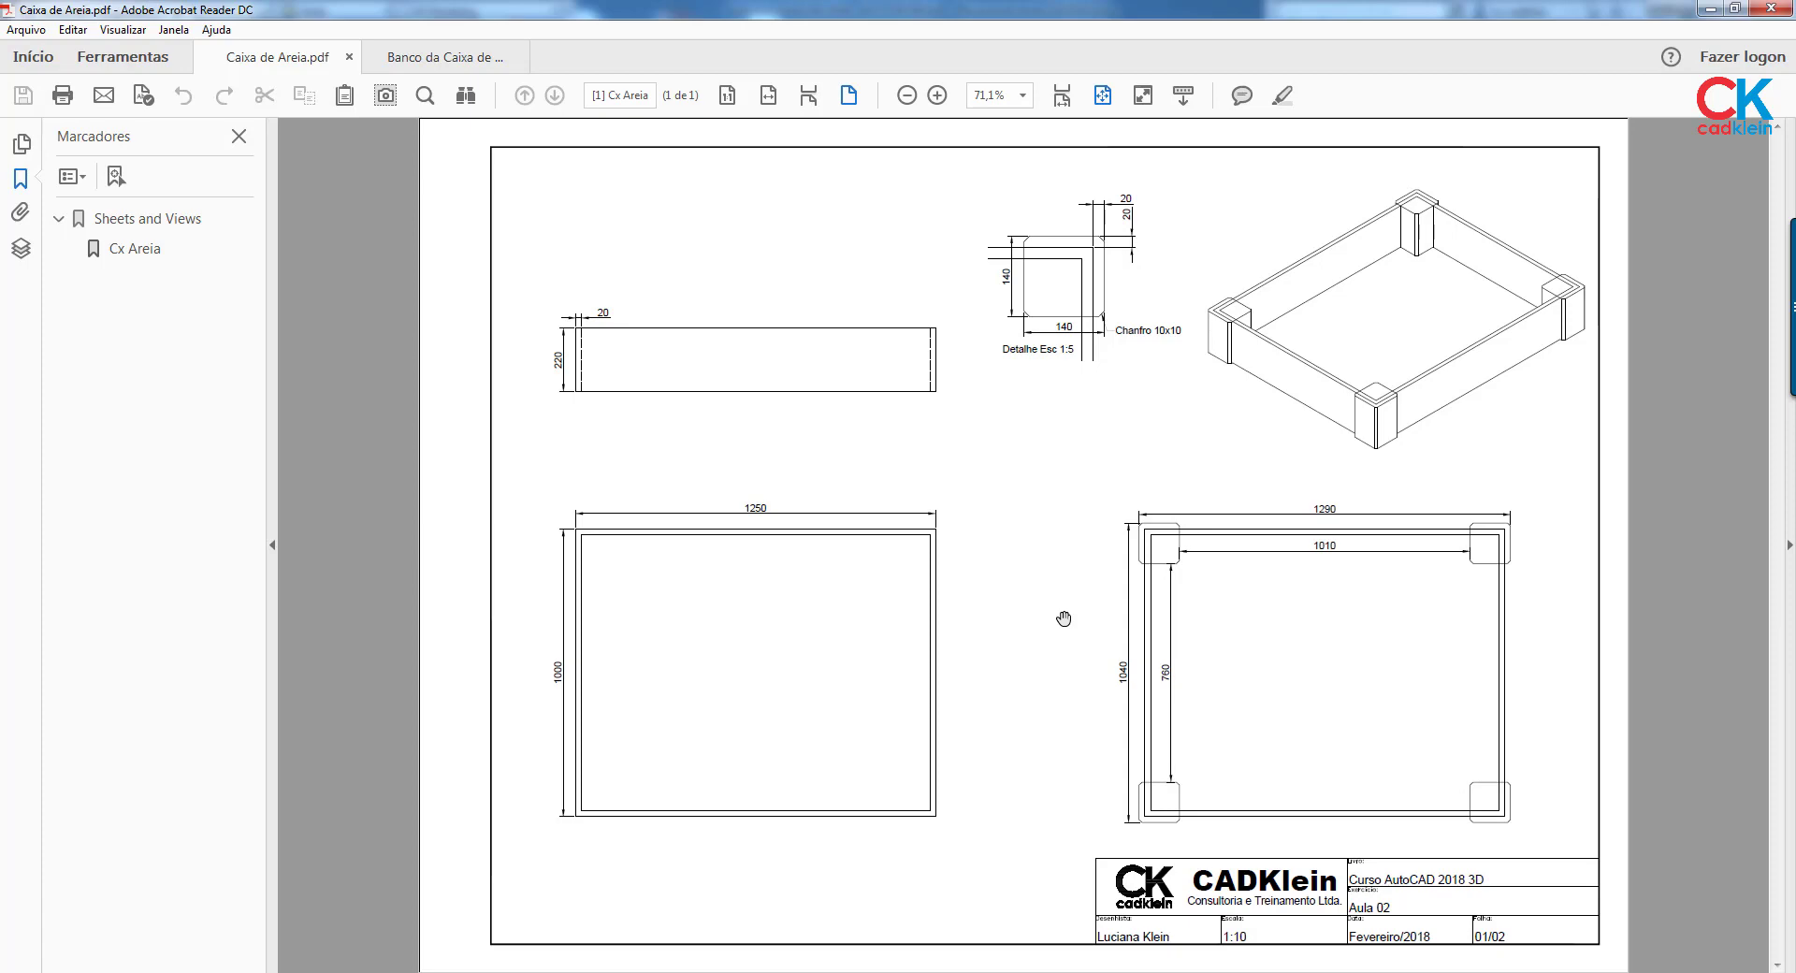
Switch to AutoCAD, examine the sandbox plan dimensions in the Caixa de Areia _V2018 drawing, and return to Drawing3.
key("alt+Tab")
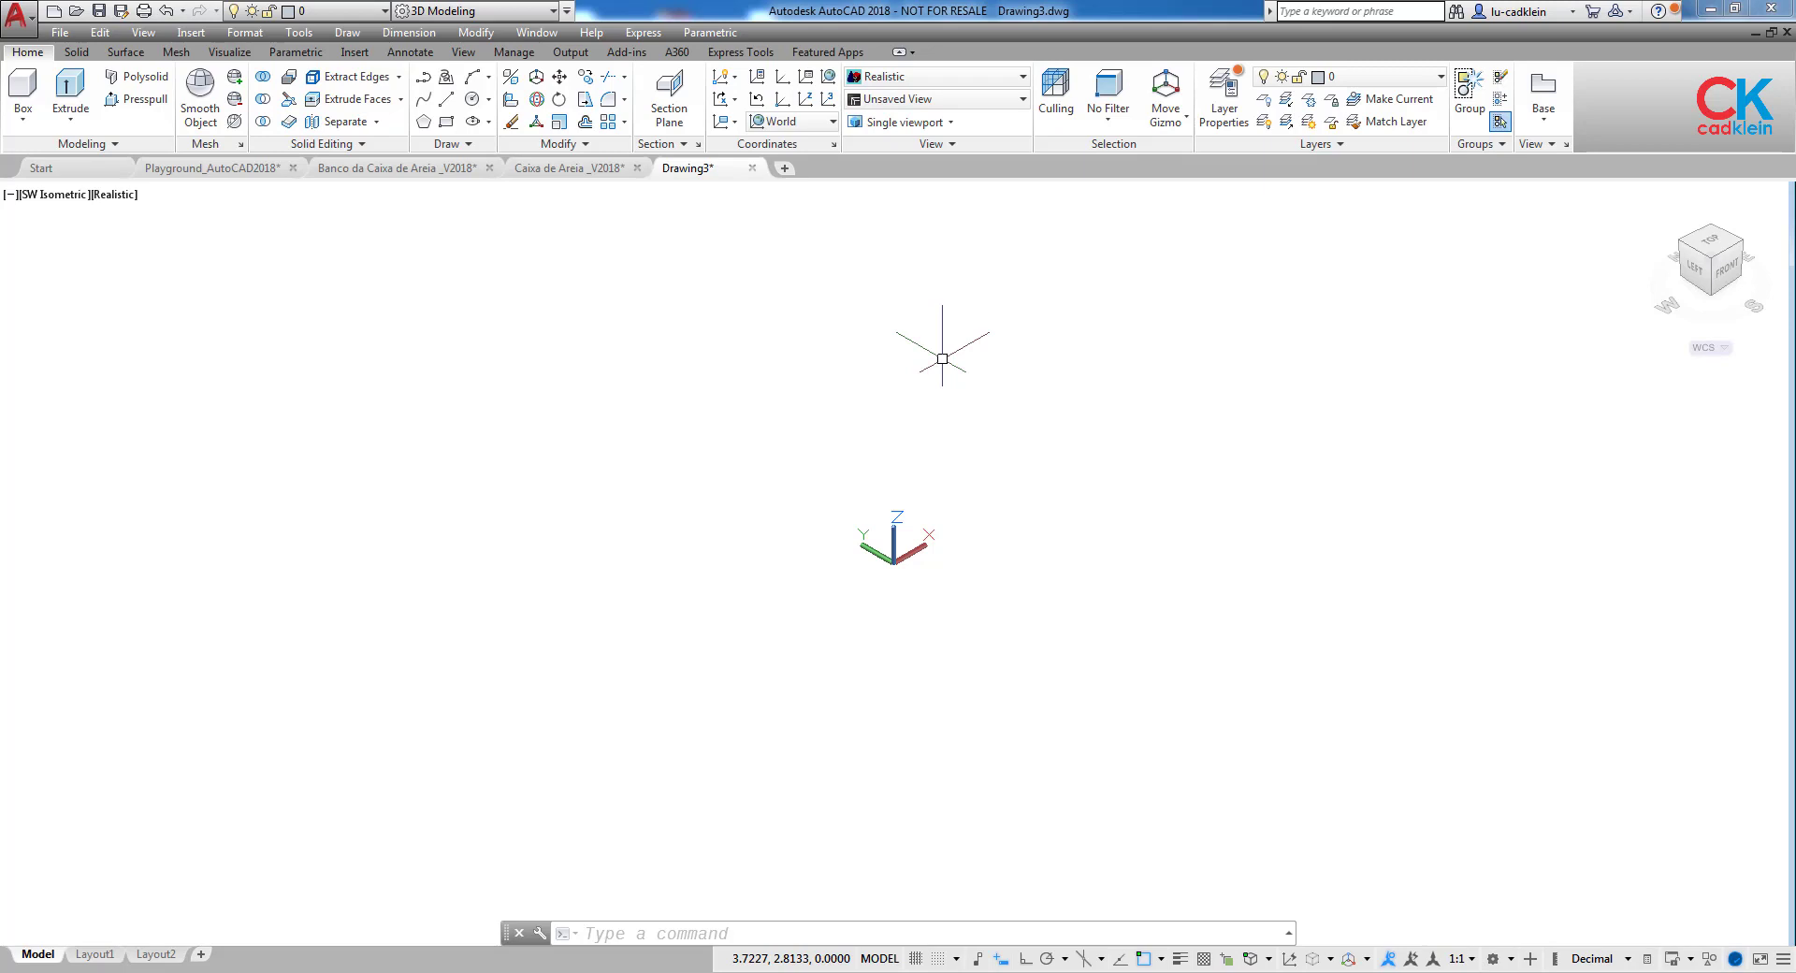
left_click(569, 168)
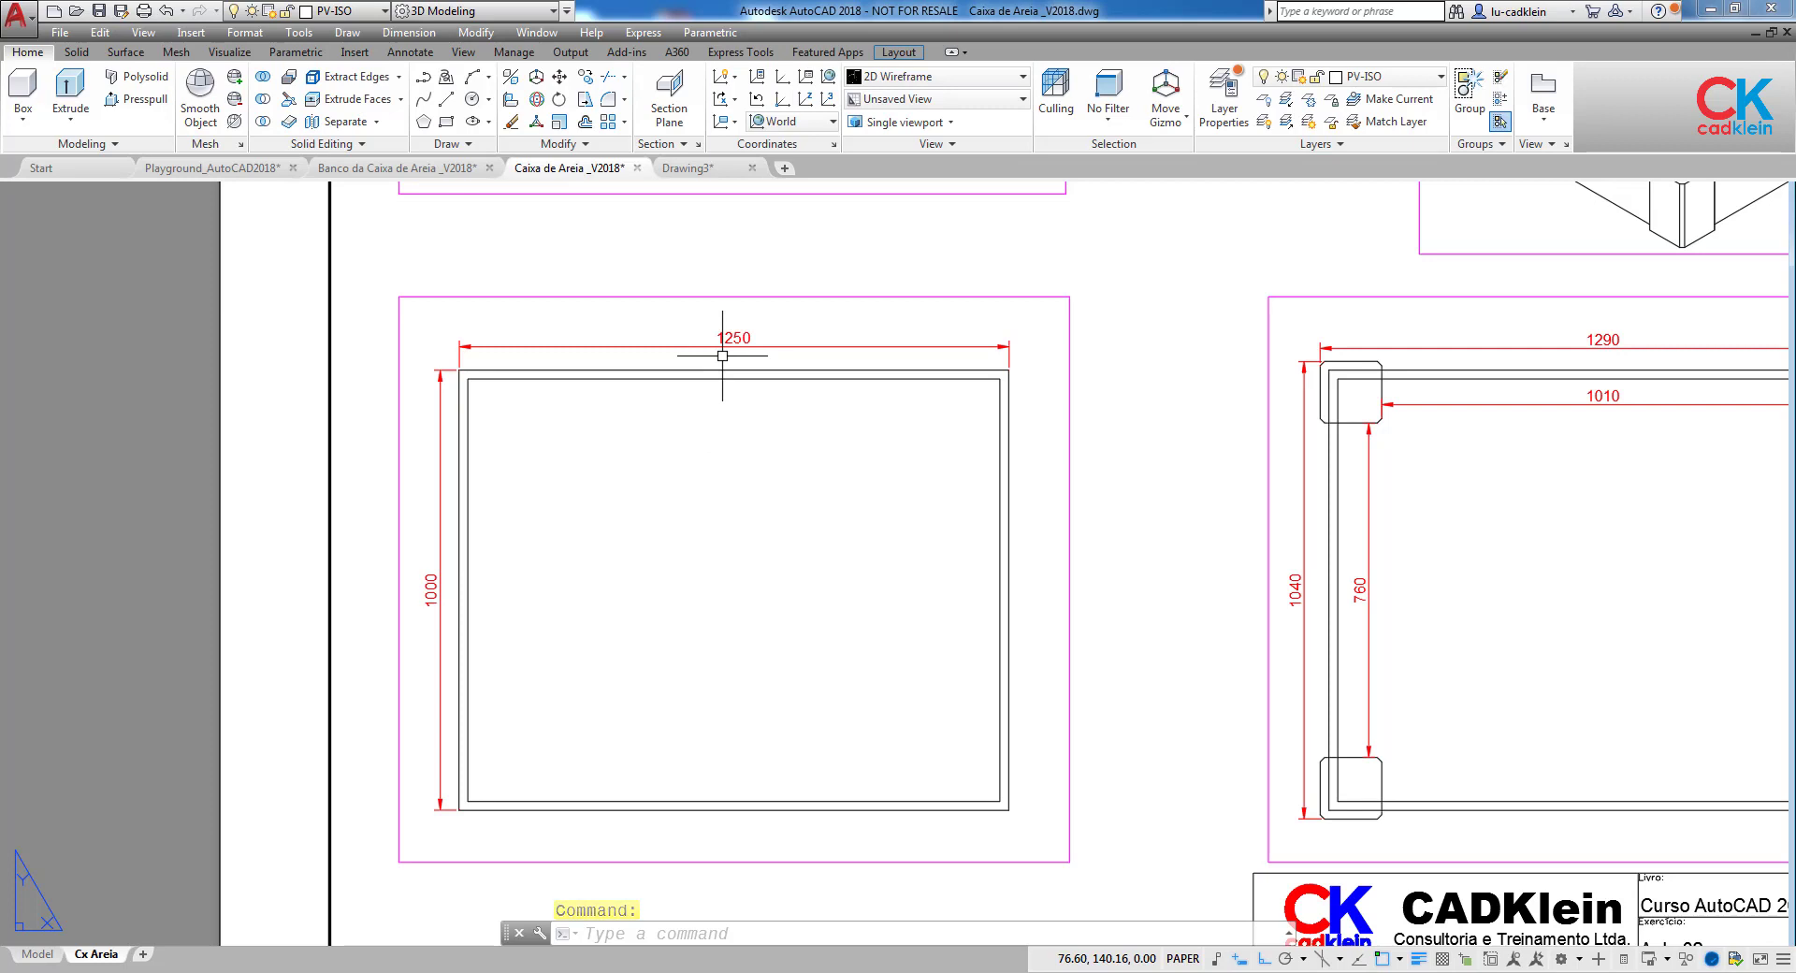
left_click(721, 176)
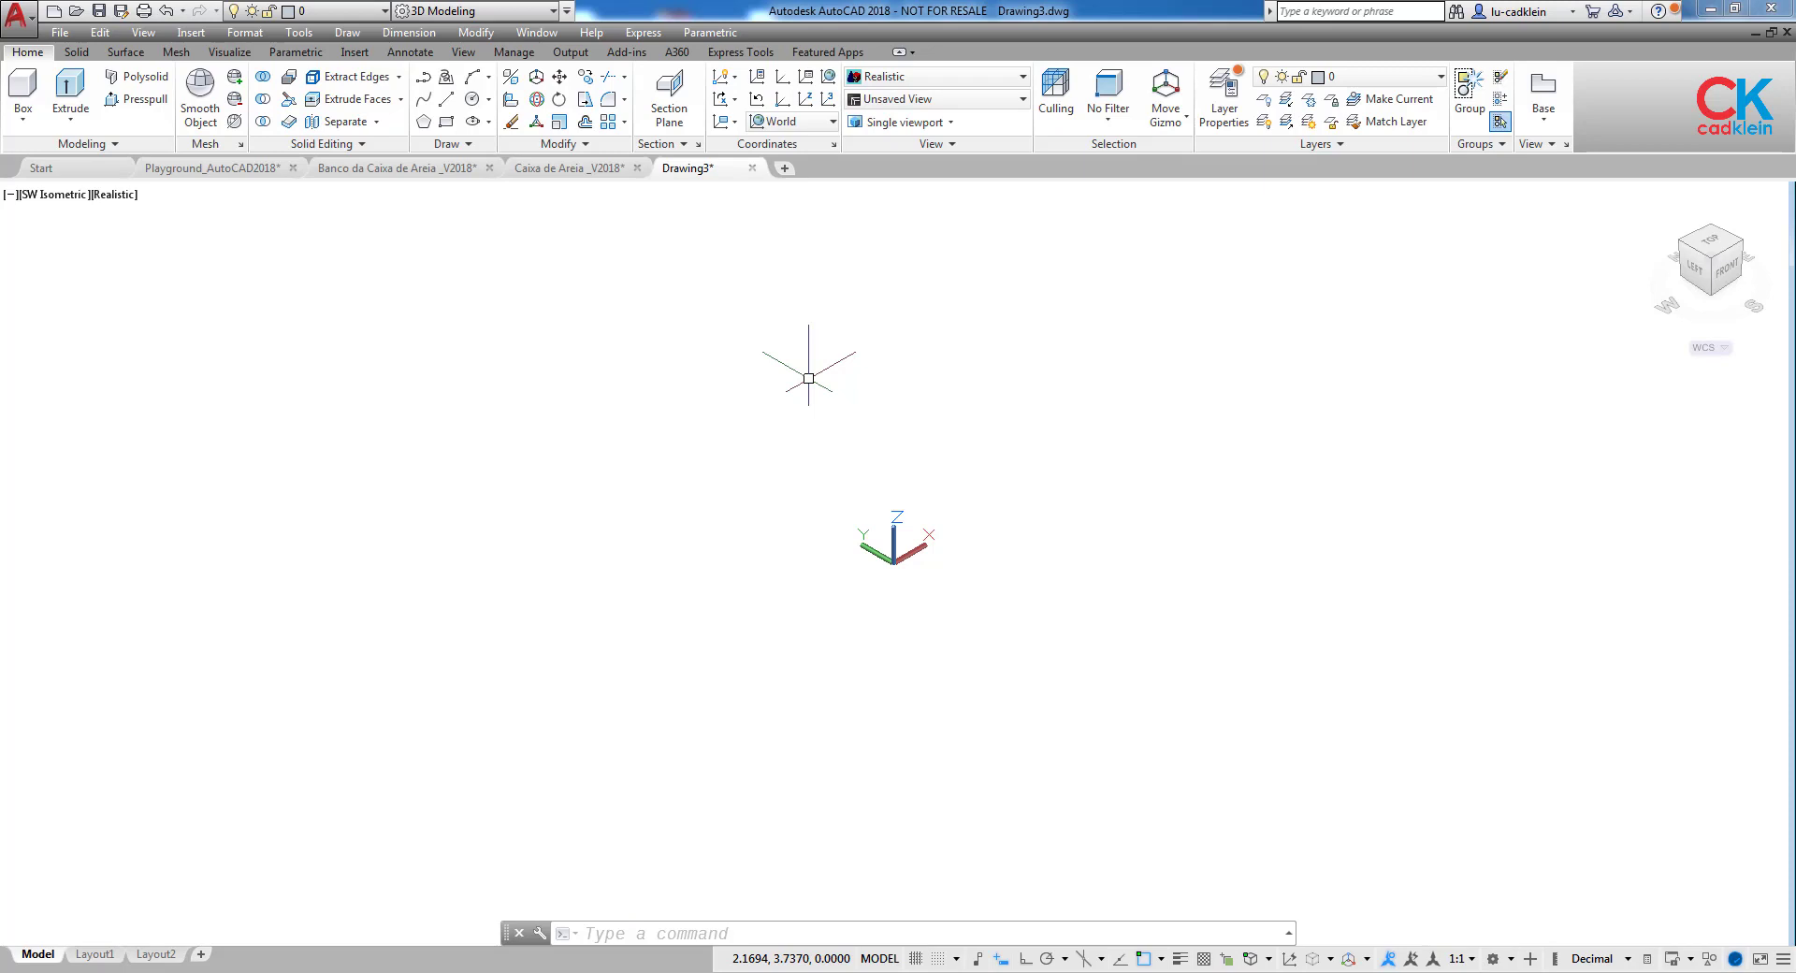
Configure the drawing units with millimeters as the insertion scale and a length precision of 0.00.
type("UNITS")
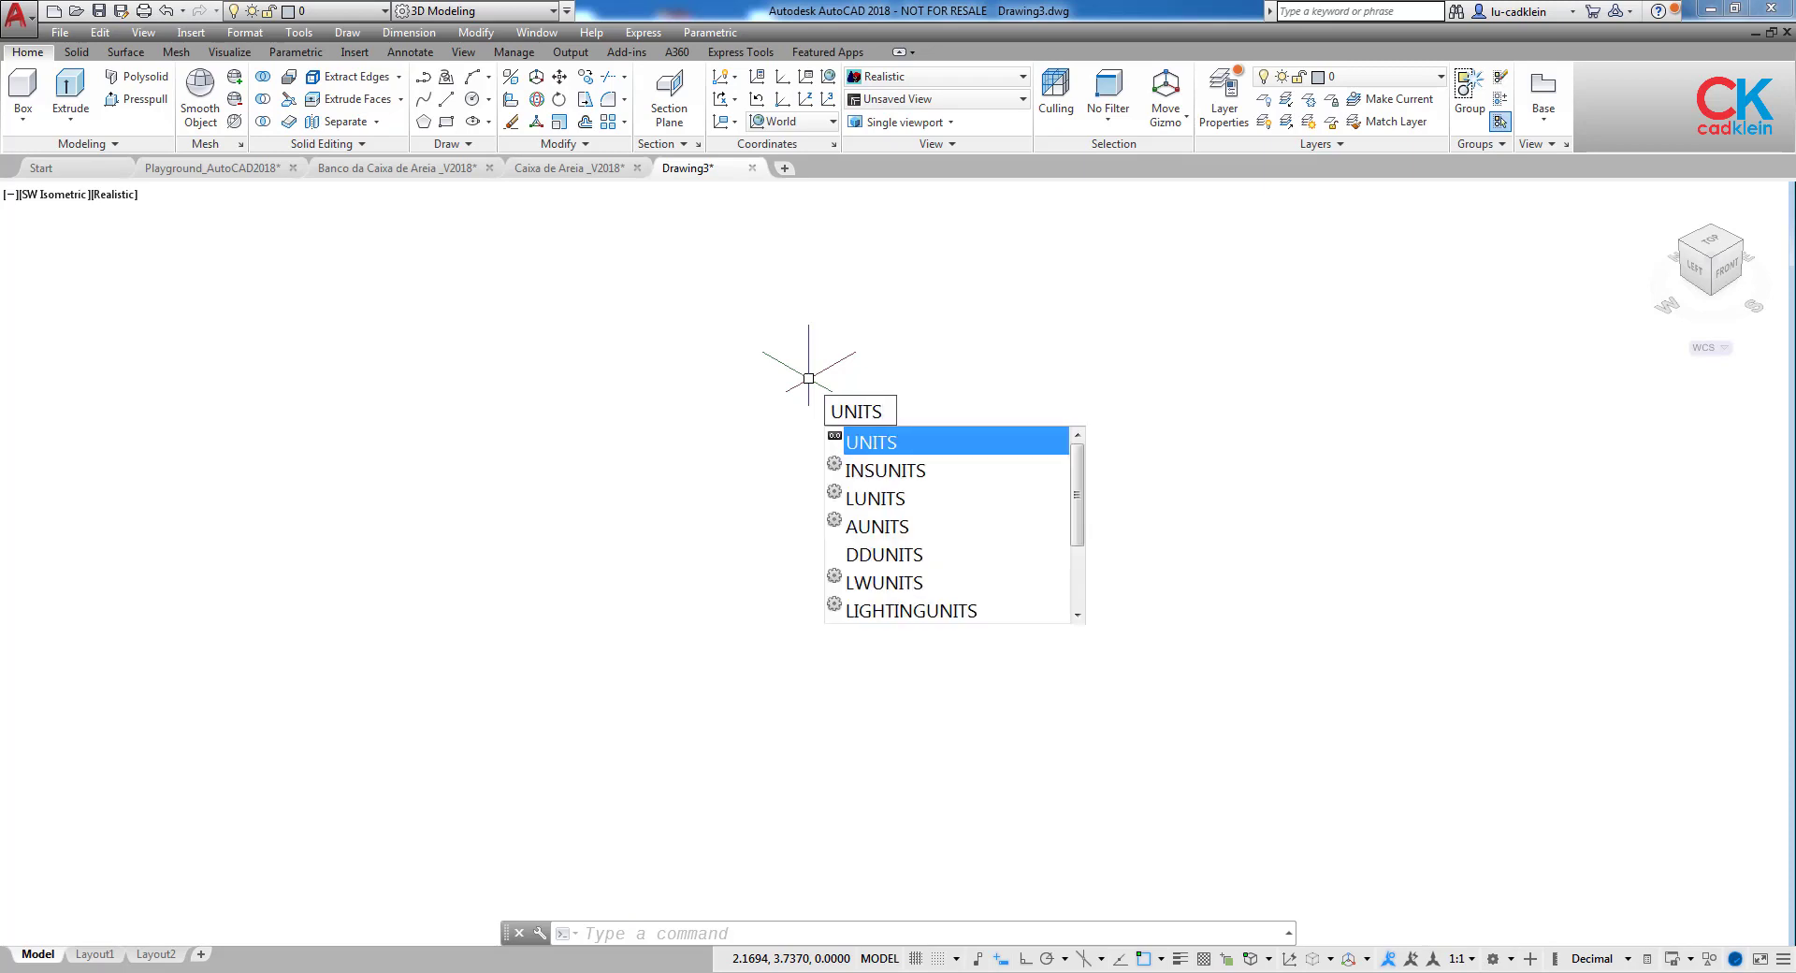
key("Return")
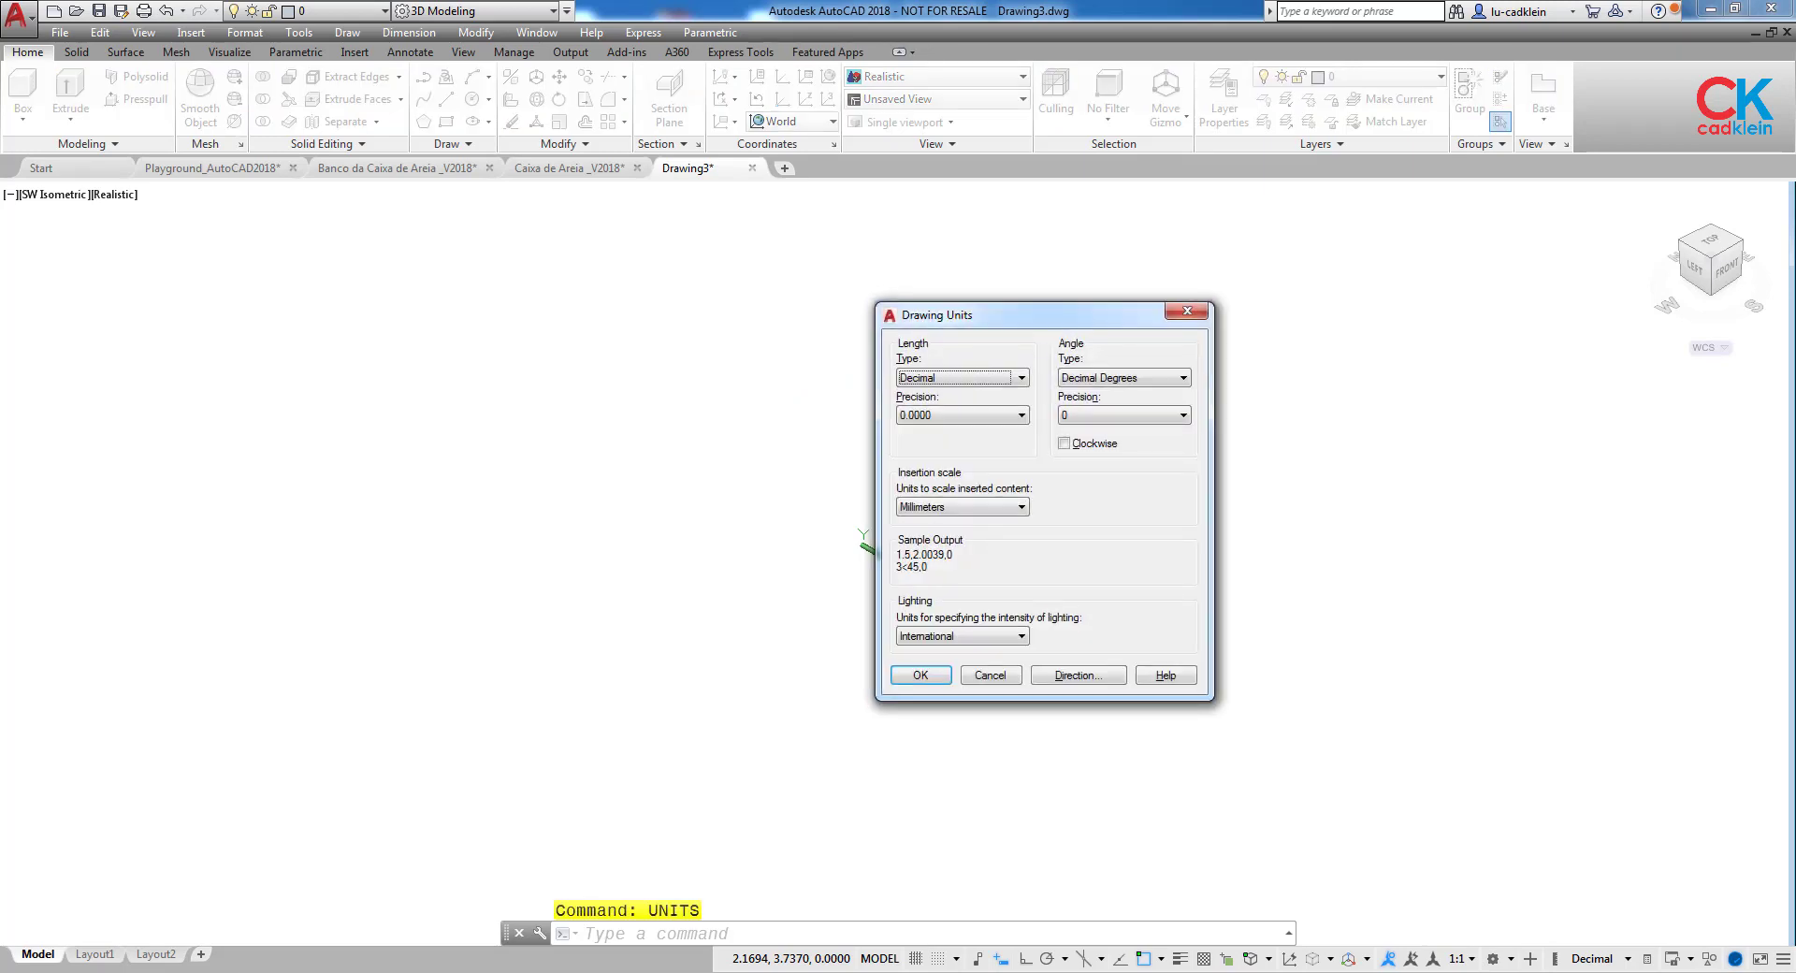
left_click(1022, 507)
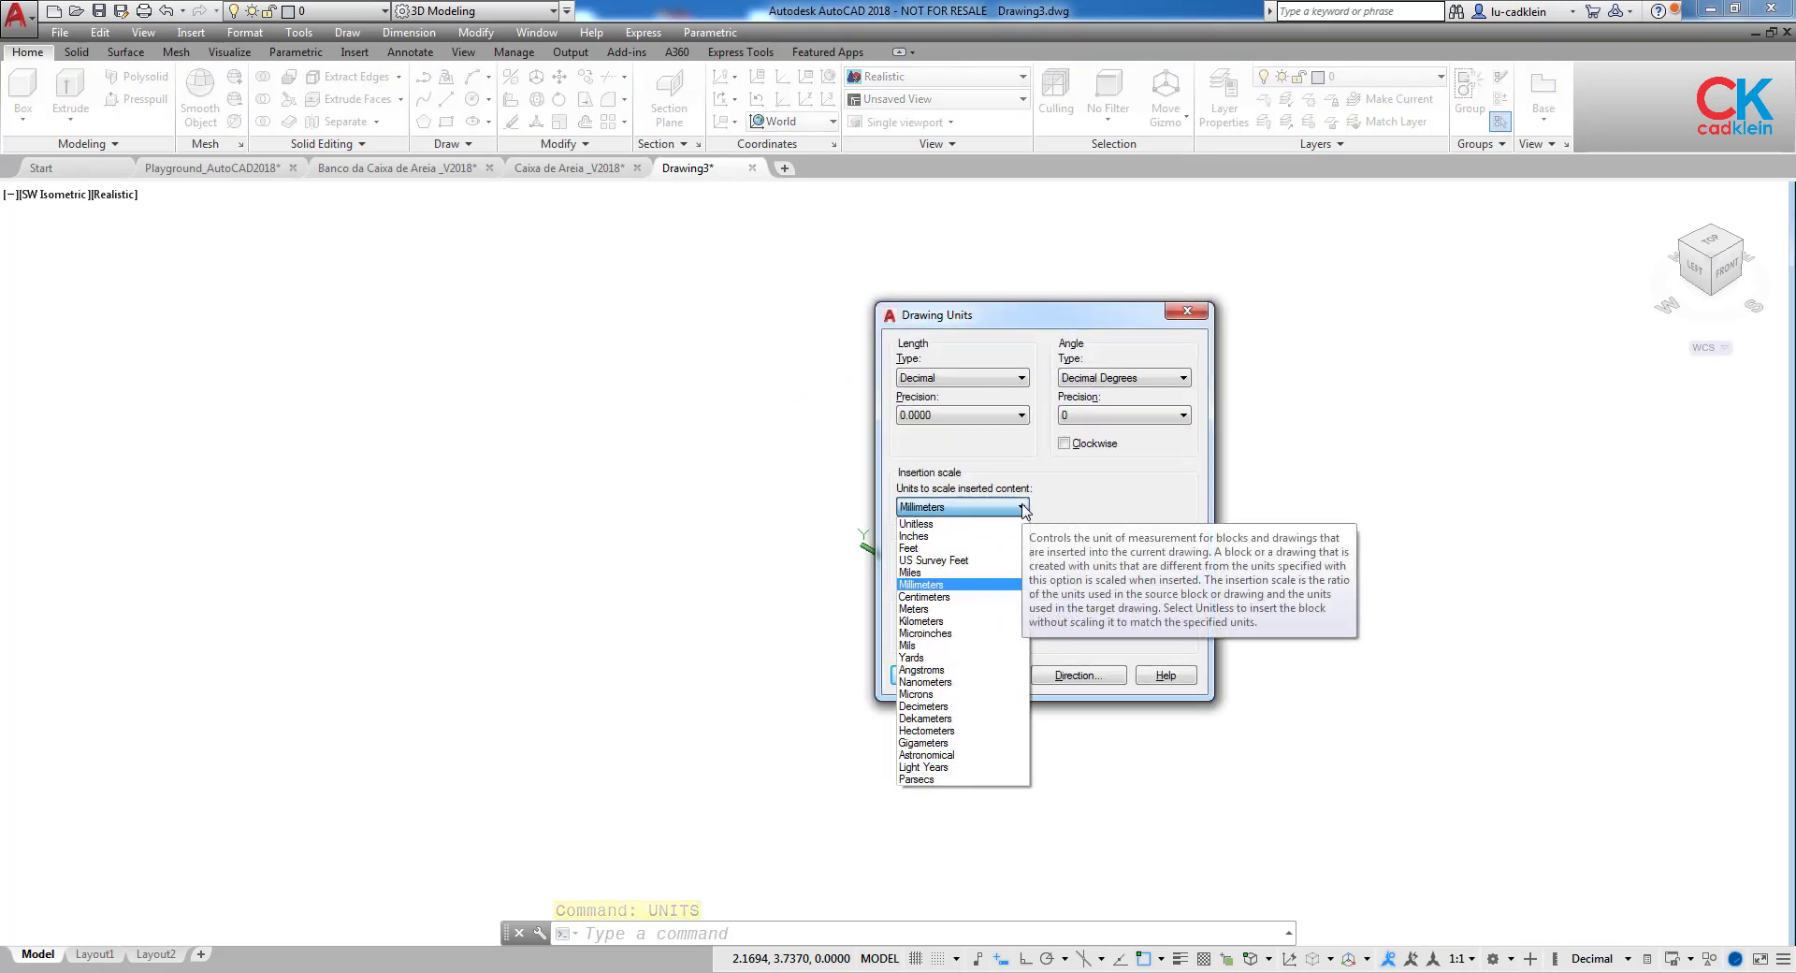
left_click(941, 589)
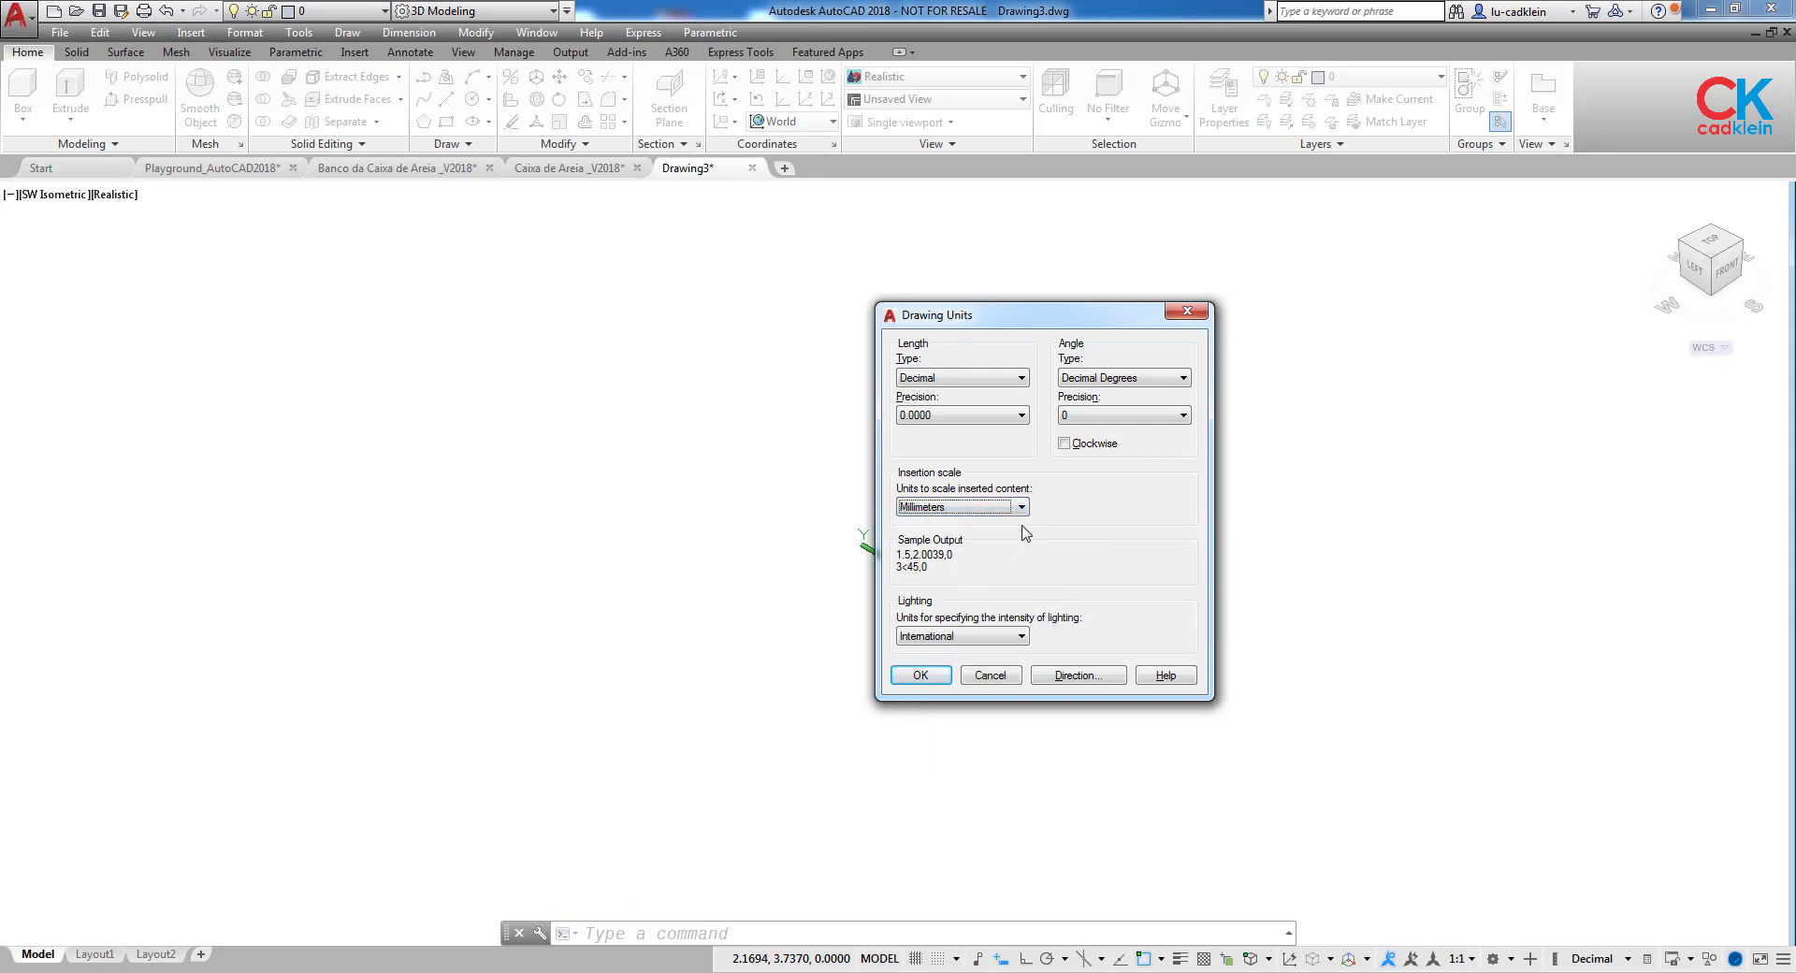
left_click(1014, 416)
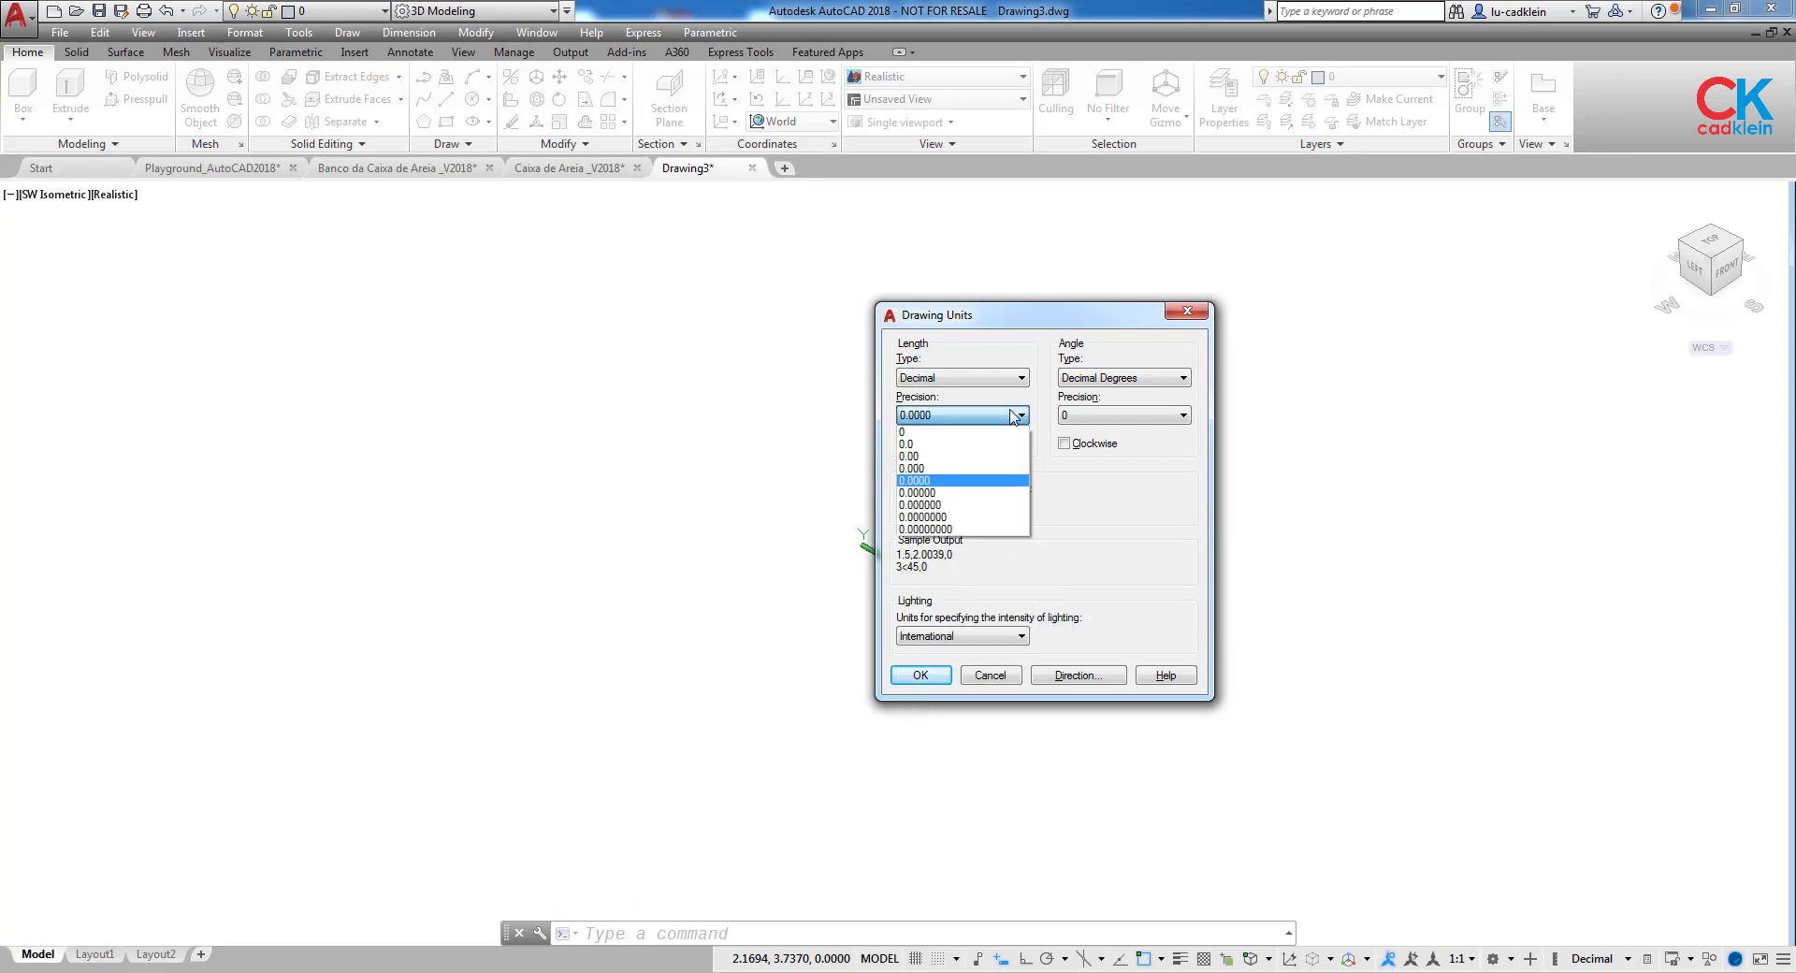
left_click(926, 456)
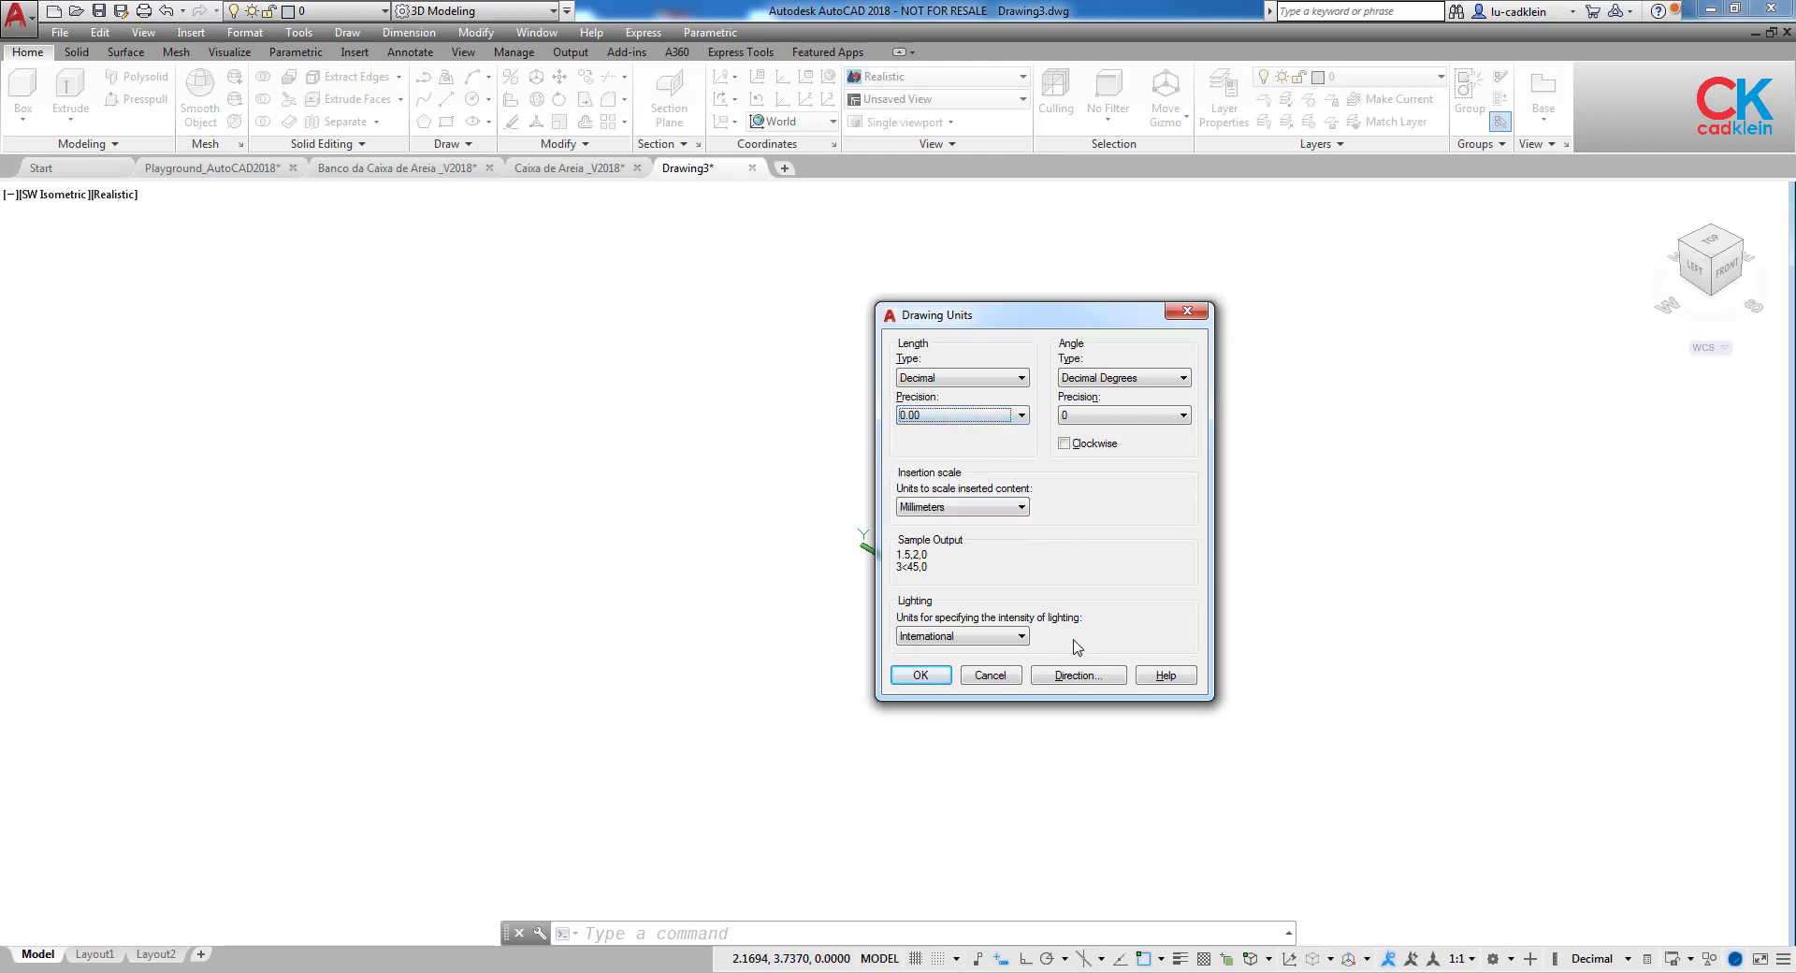
left_click(917, 675)
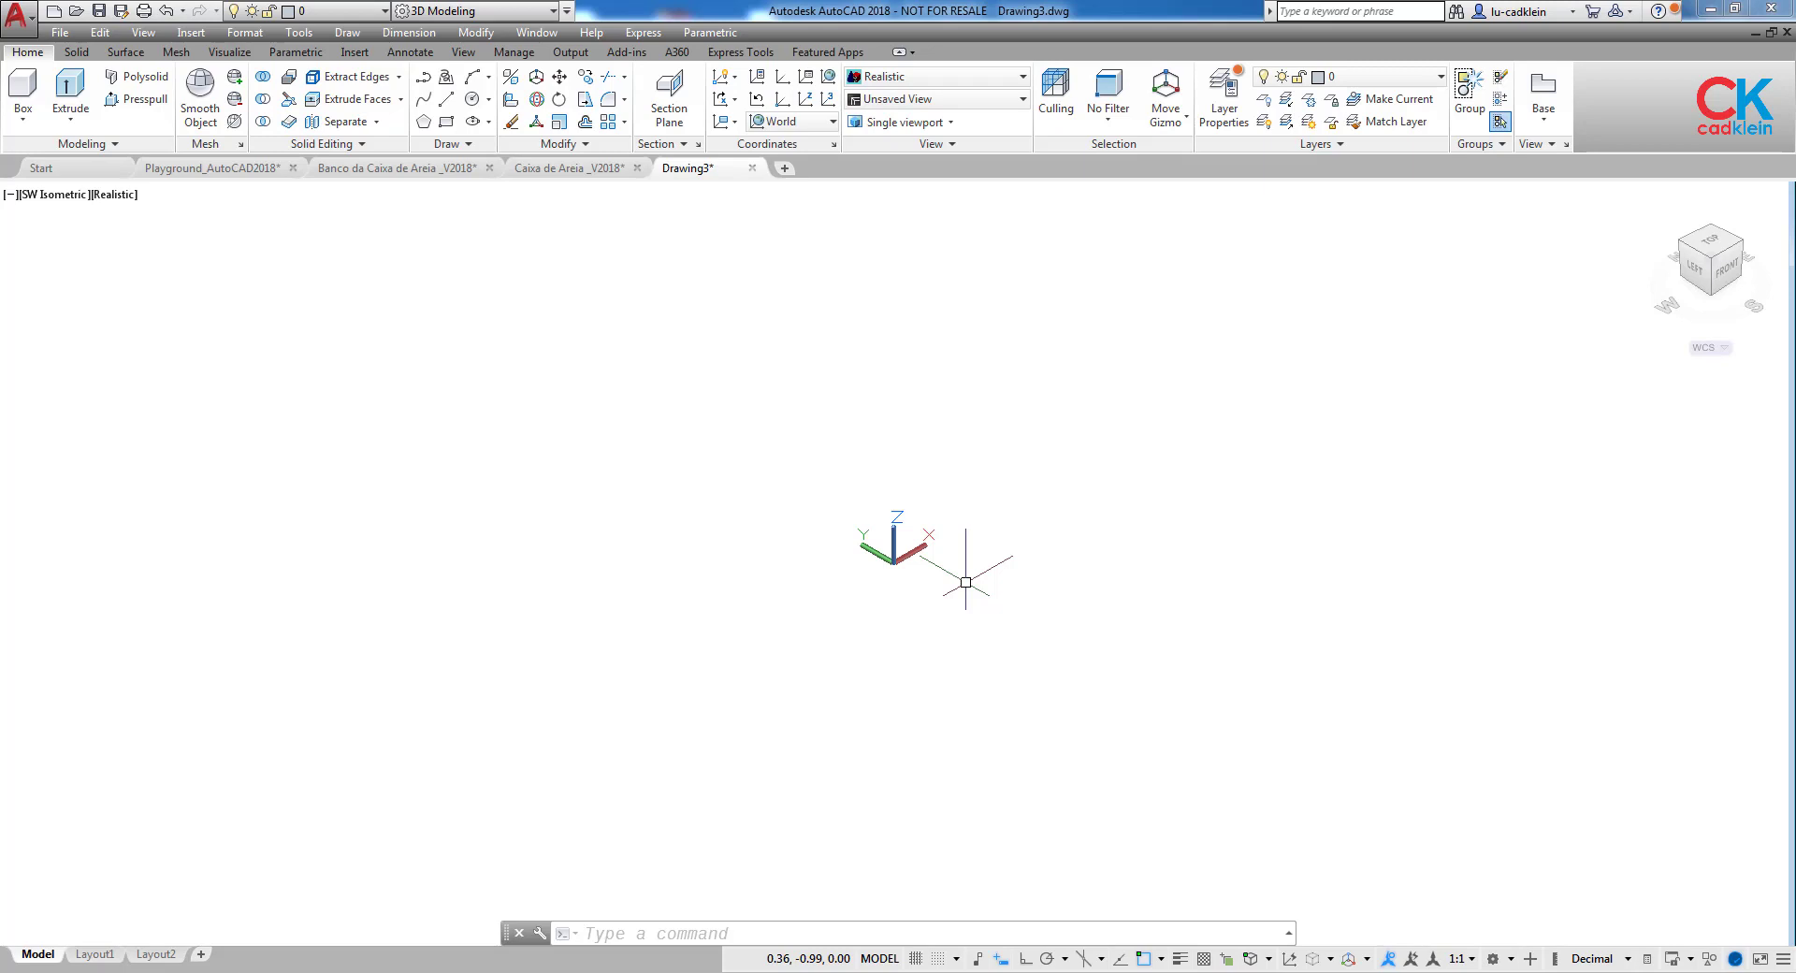
Create a new layer named Caixa de Areia in the Layer Properties Manager.
type("la")
key("Return")
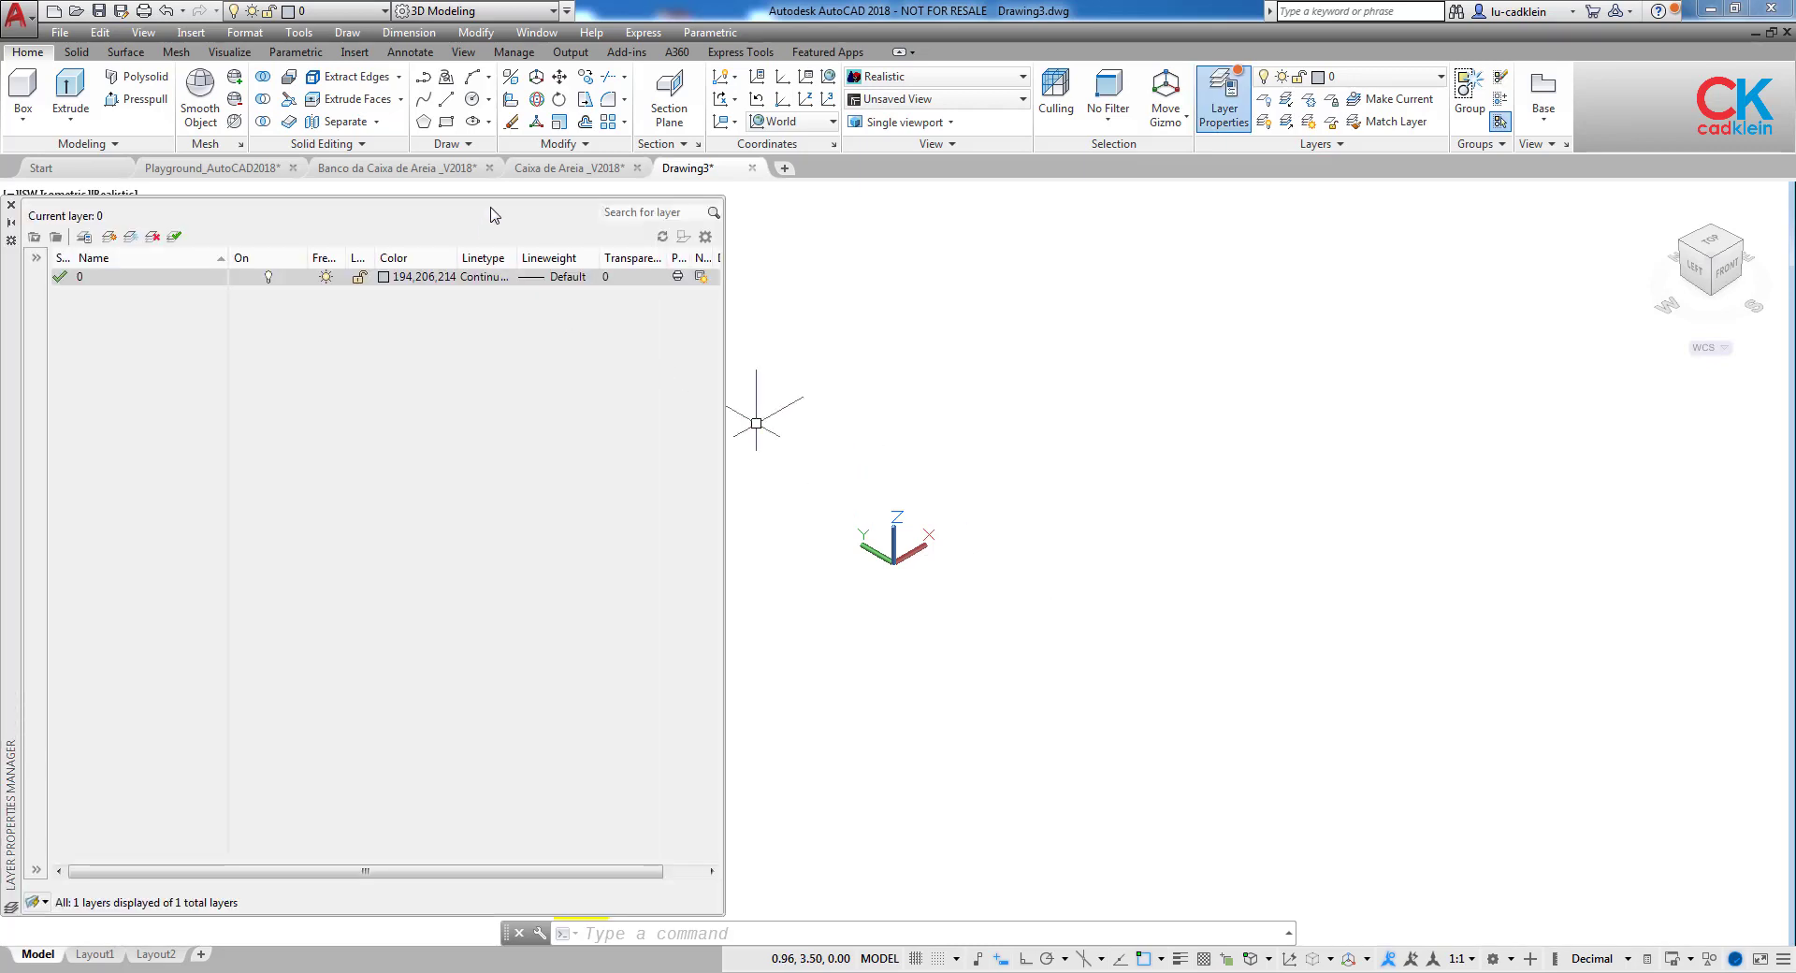
left_click_drag(499, 196, 438, 412)
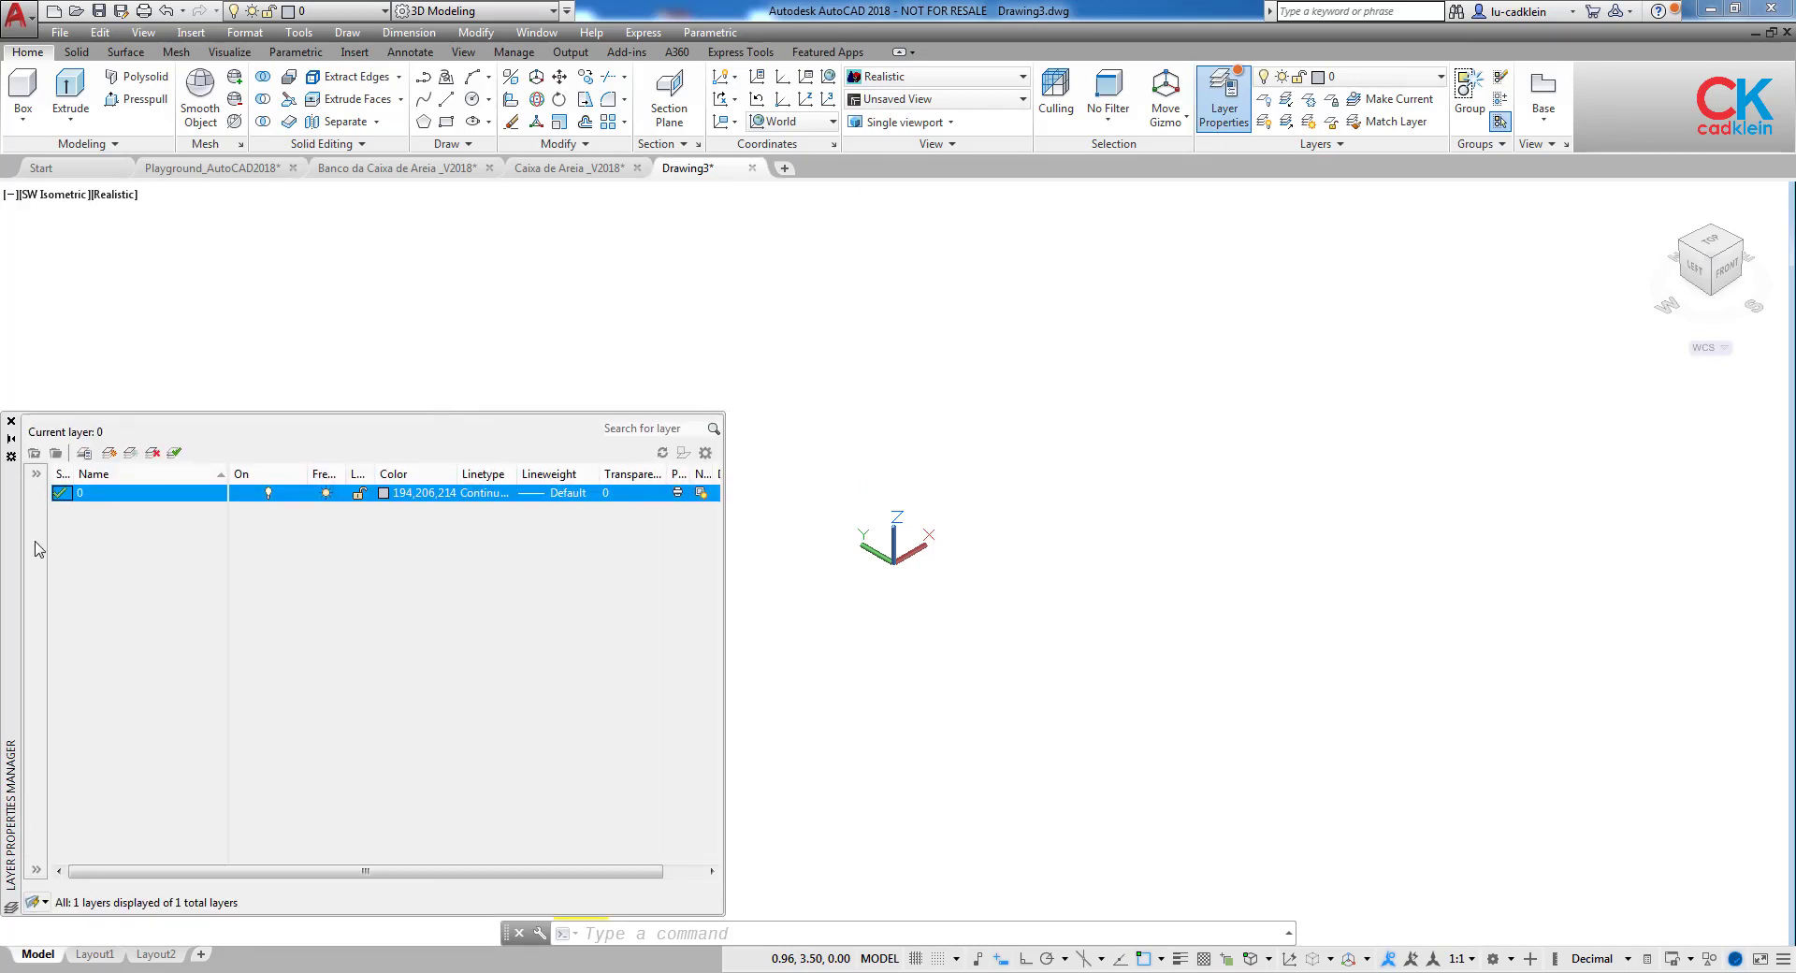
left_click_drag(8, 548, 902, 365)
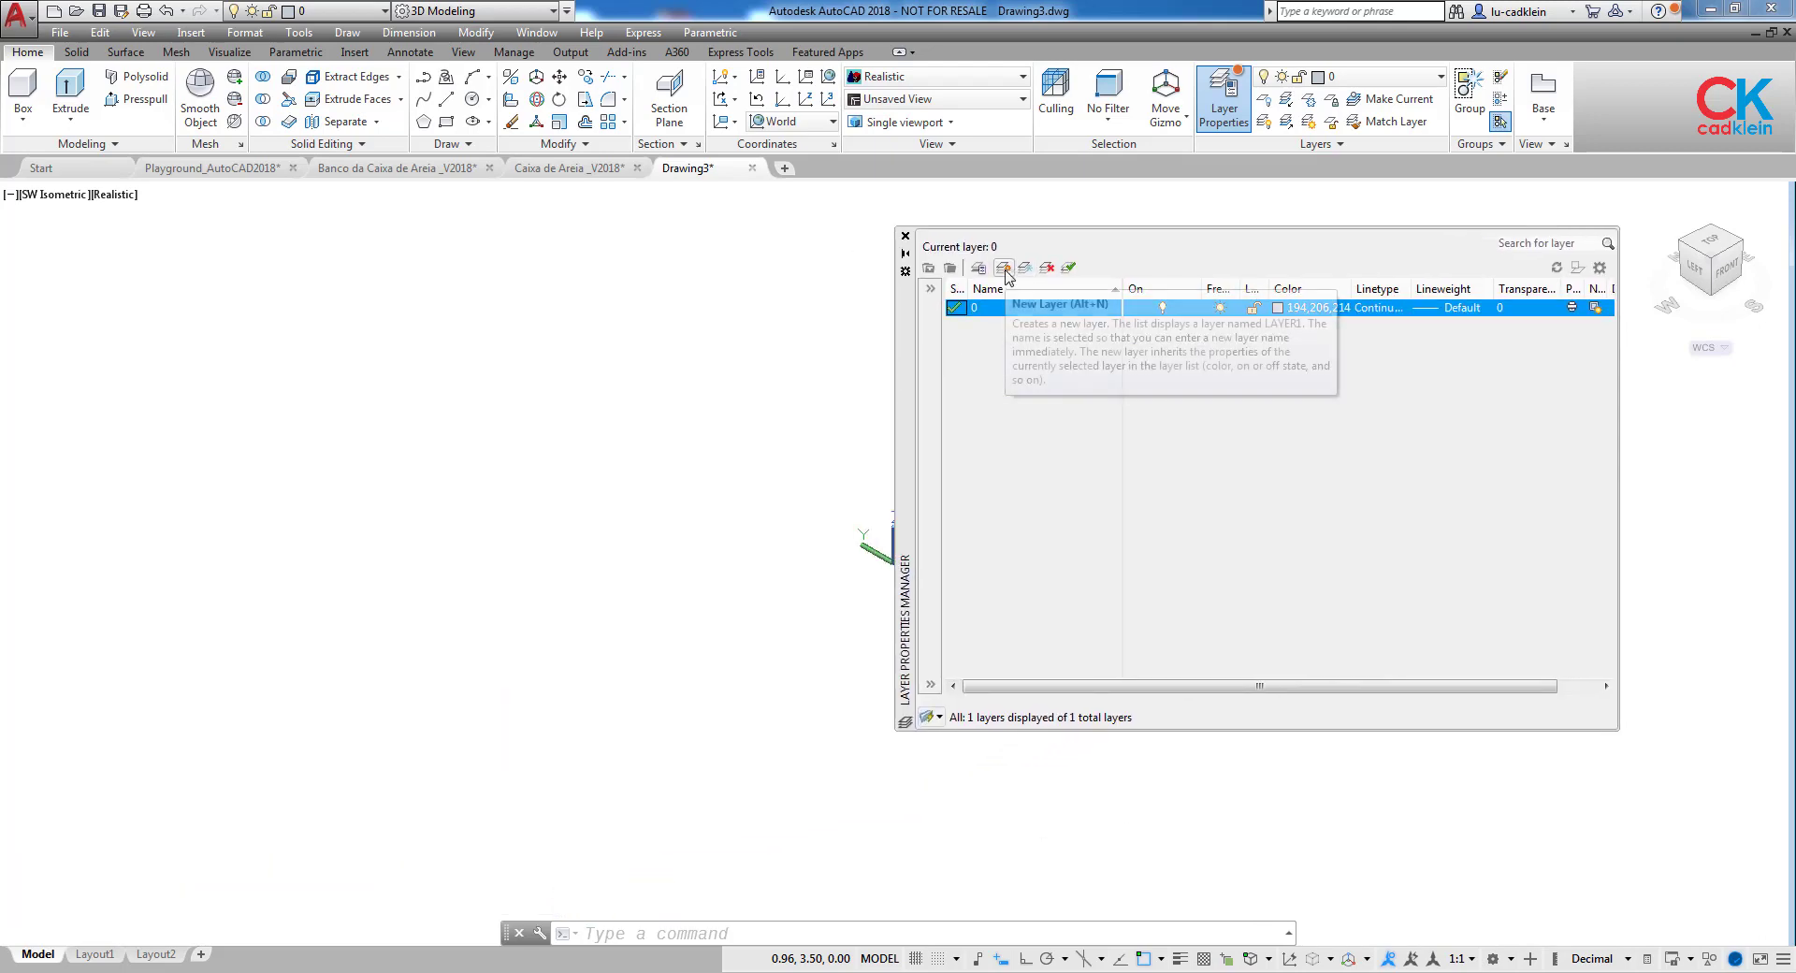
left_click(1004, 269)
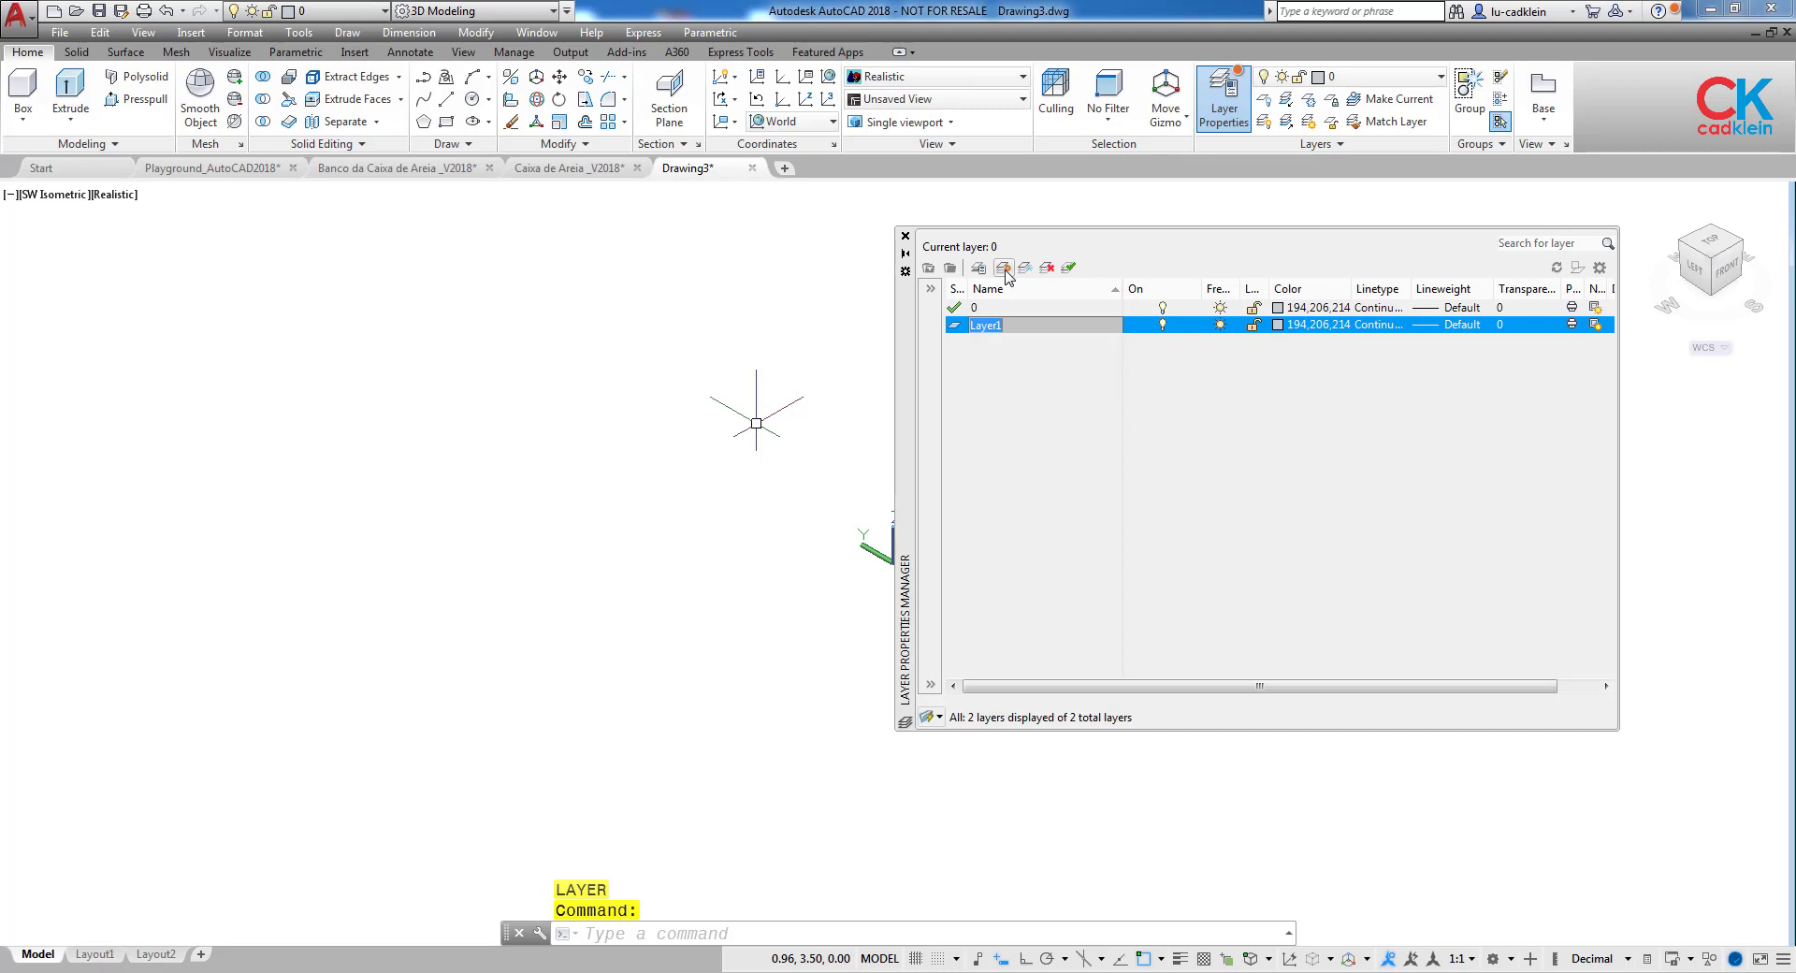
type("Caixa de Areia")
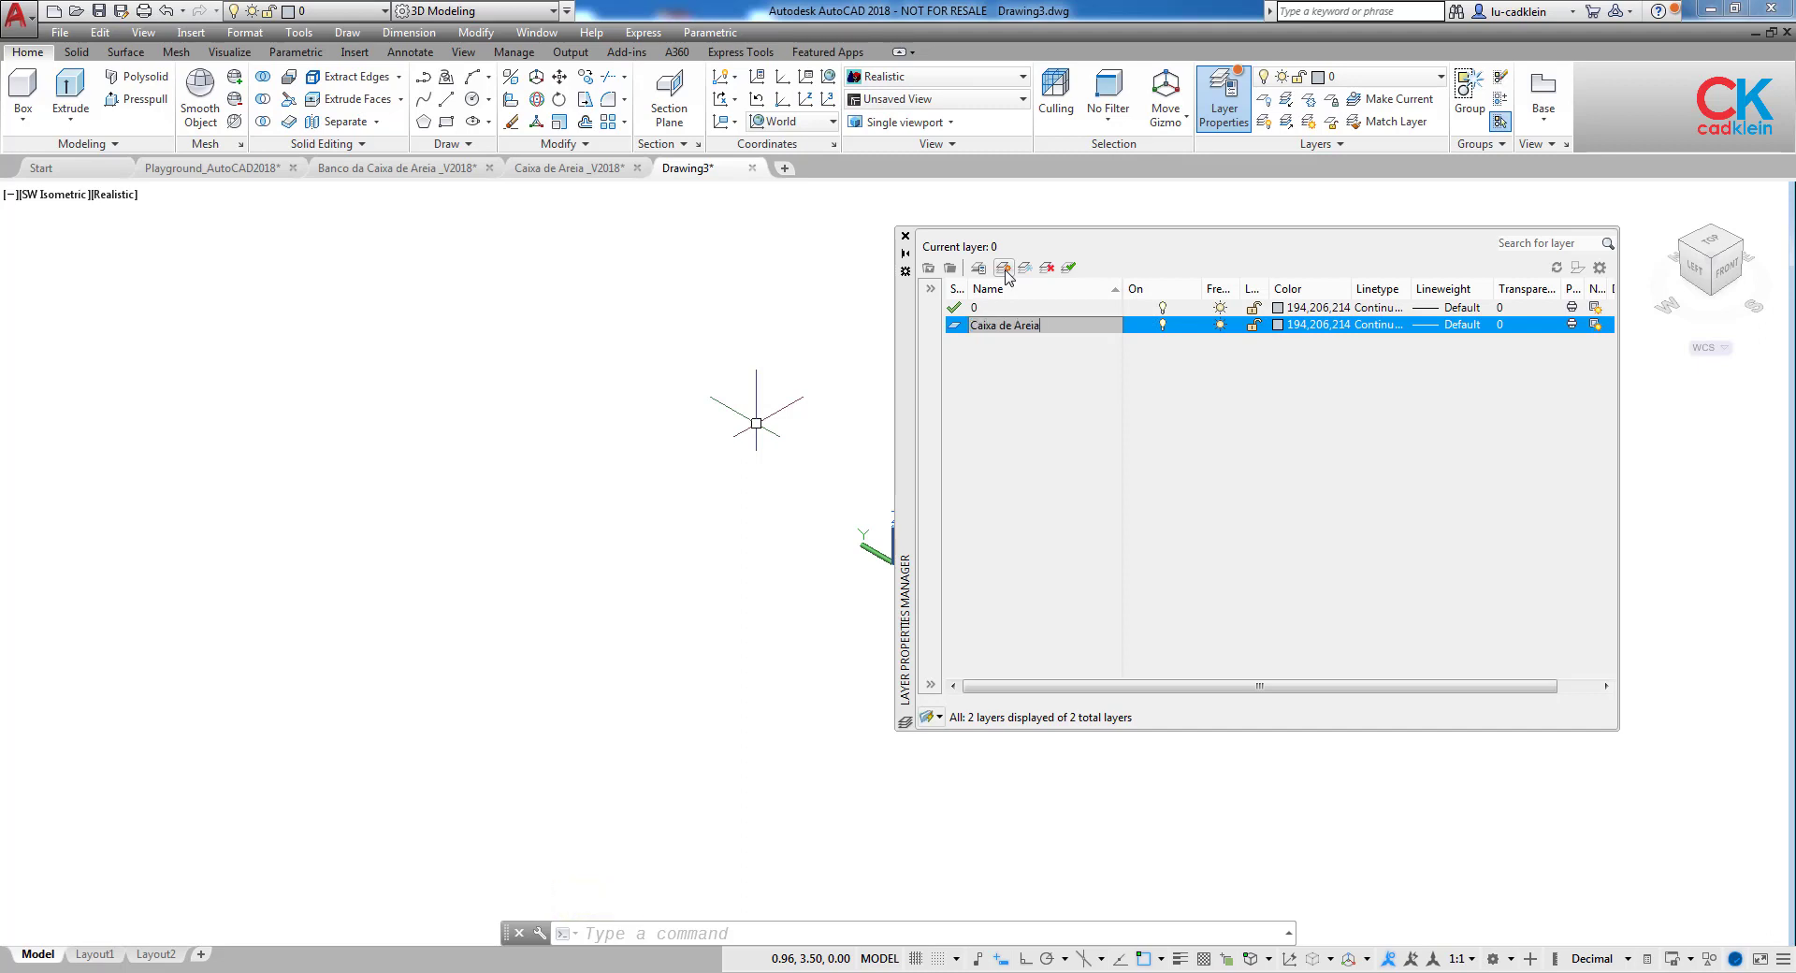
Set the Caixa de Areia layer's color to red and make it the current layer.
left_click(1279, 326)
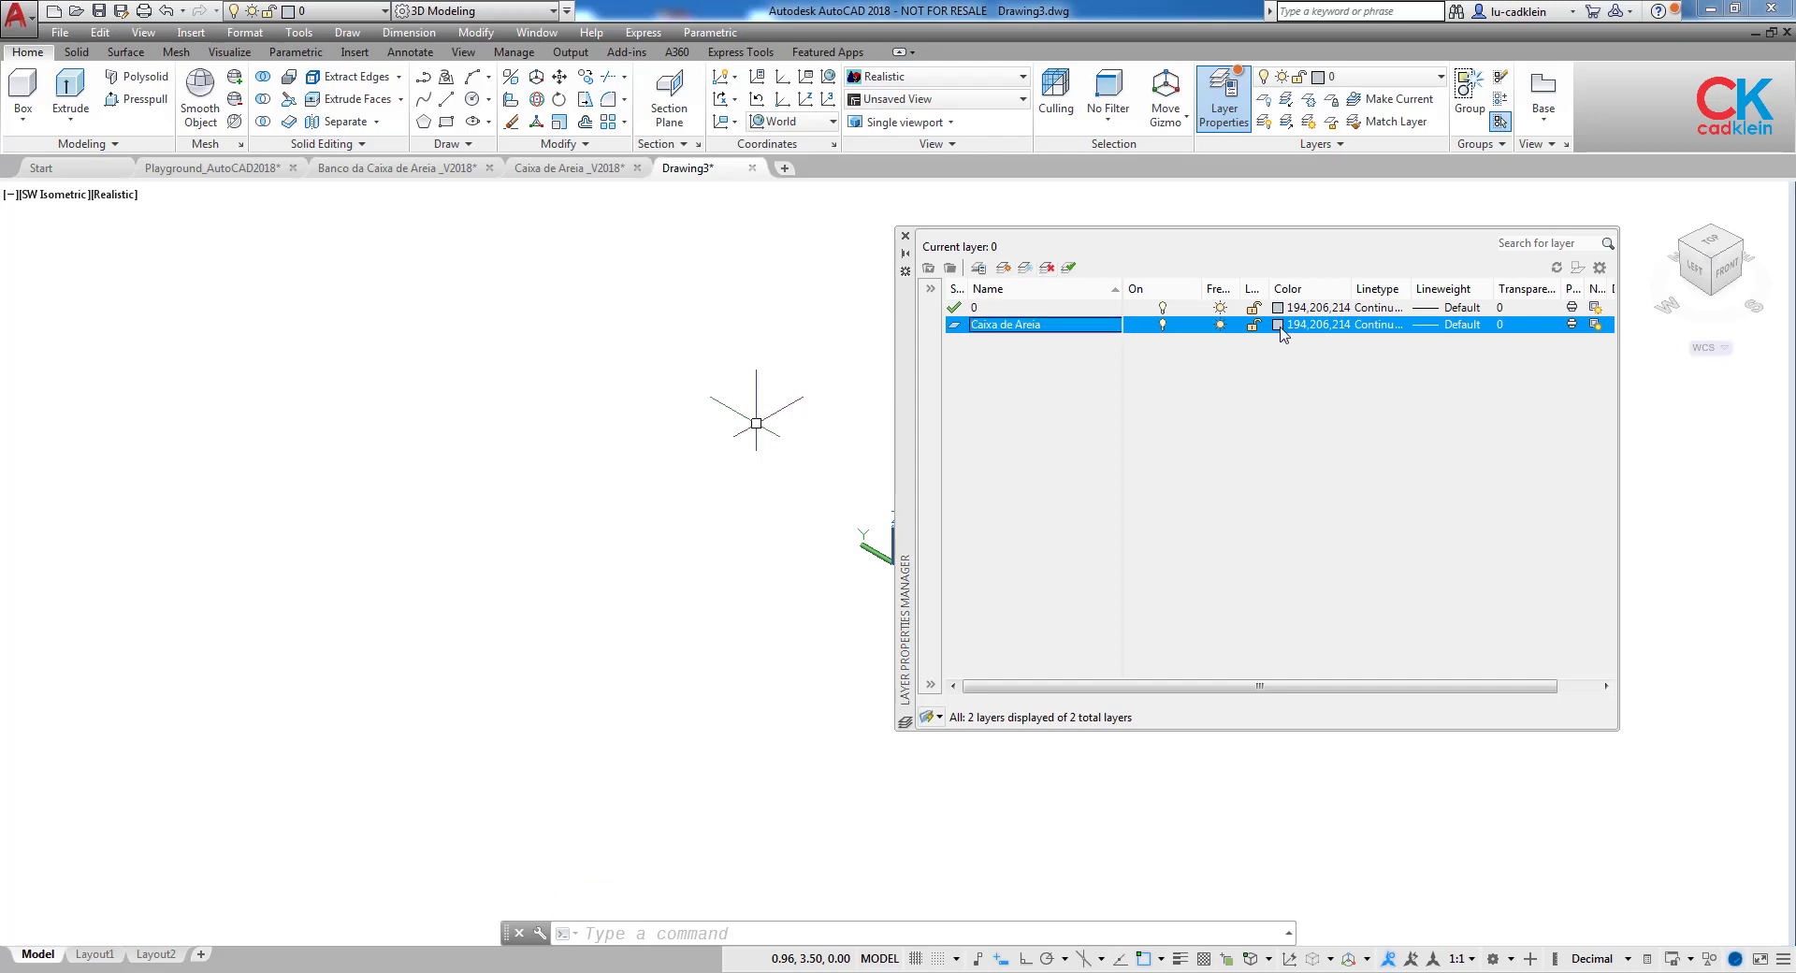
left_click(744, 344)
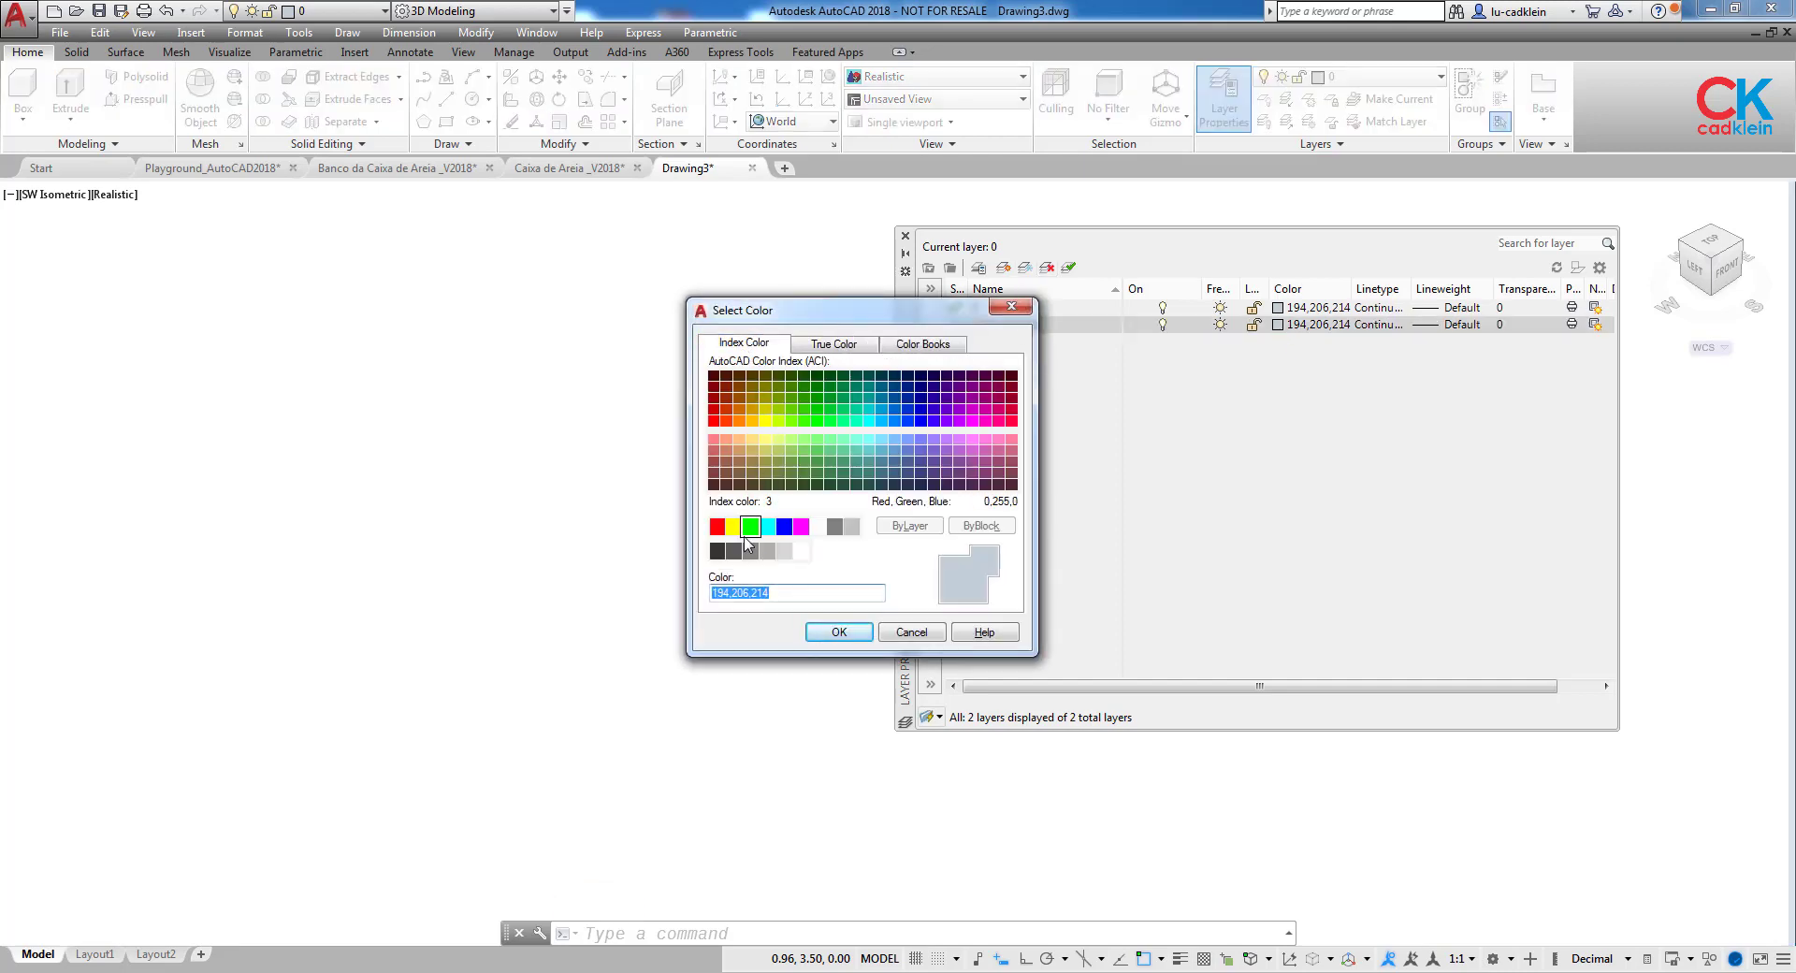
left_click(717, 526)
left_click(839, 632)
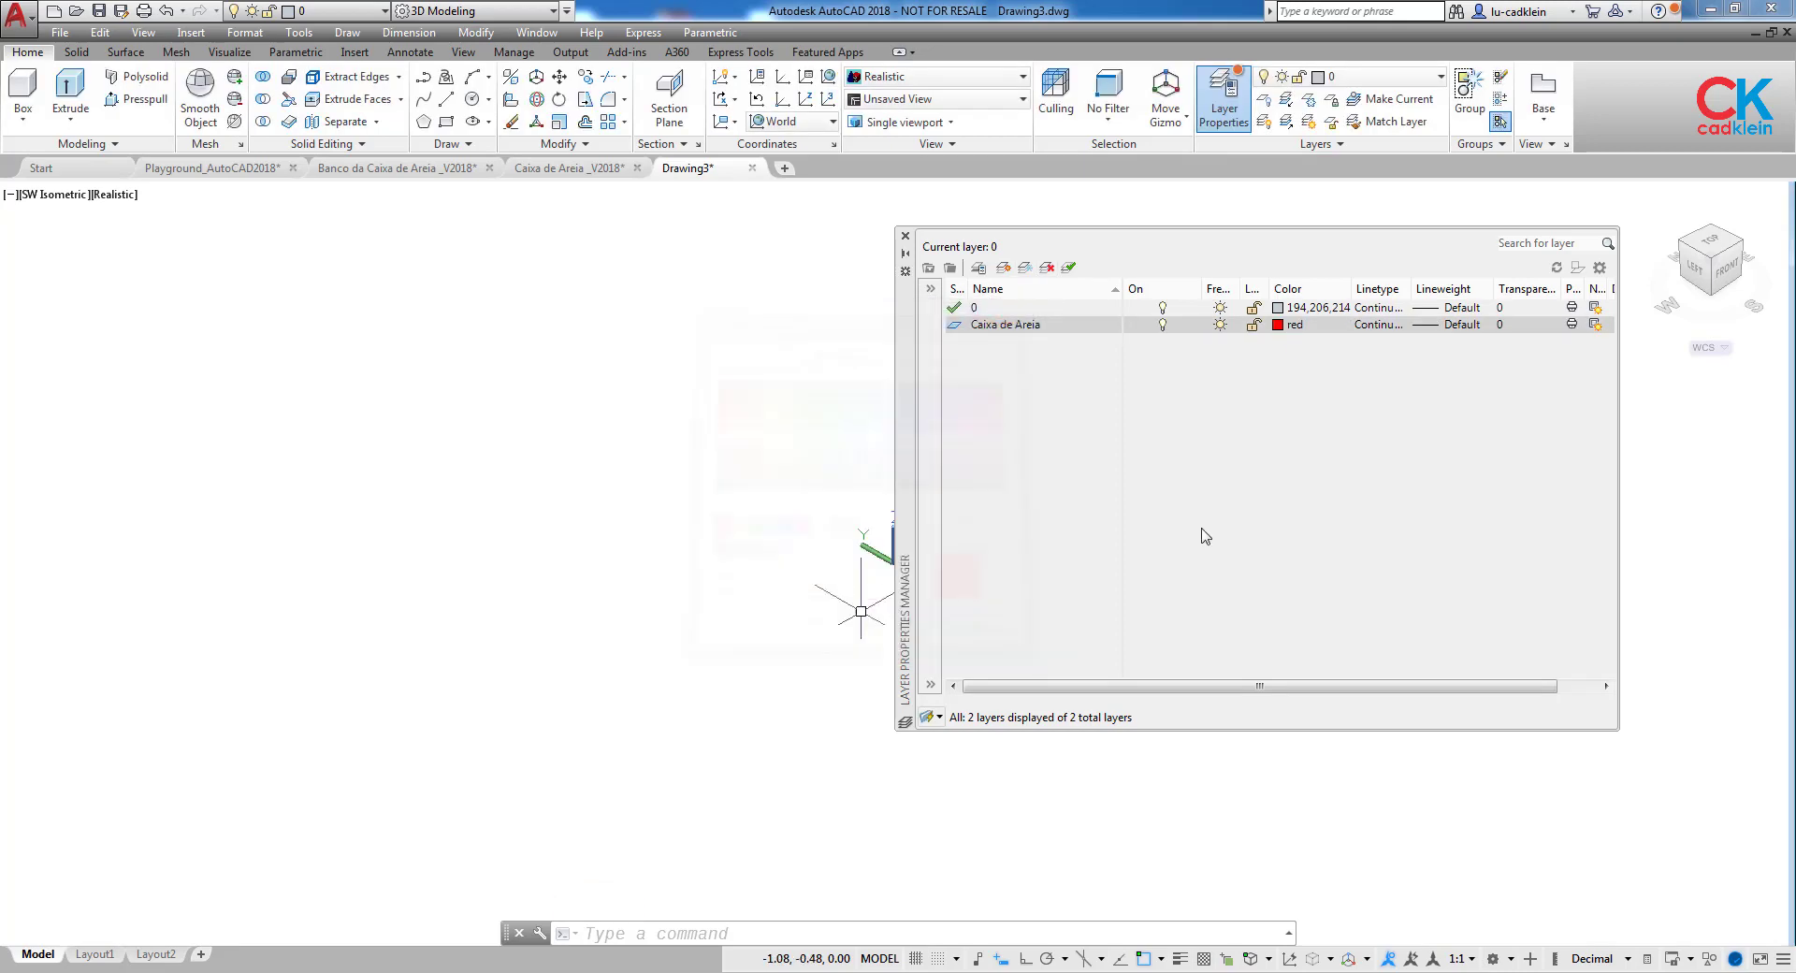
left_click(1069, 268)
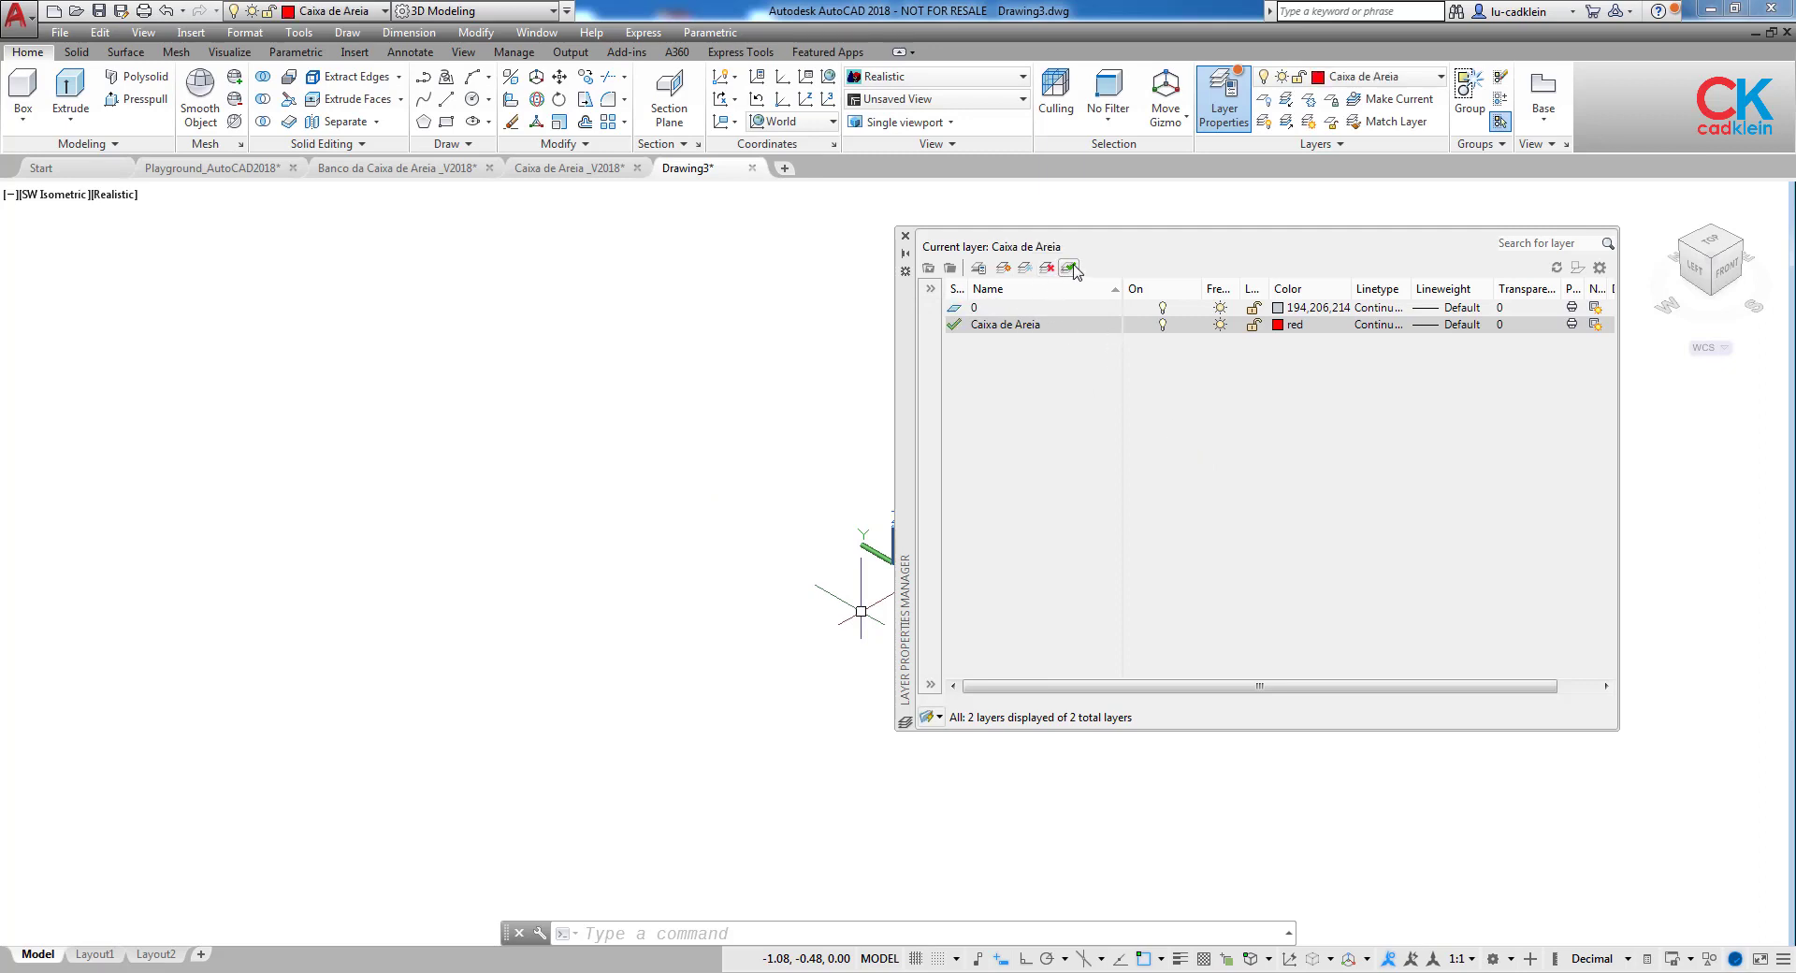
left_click(904, 236)
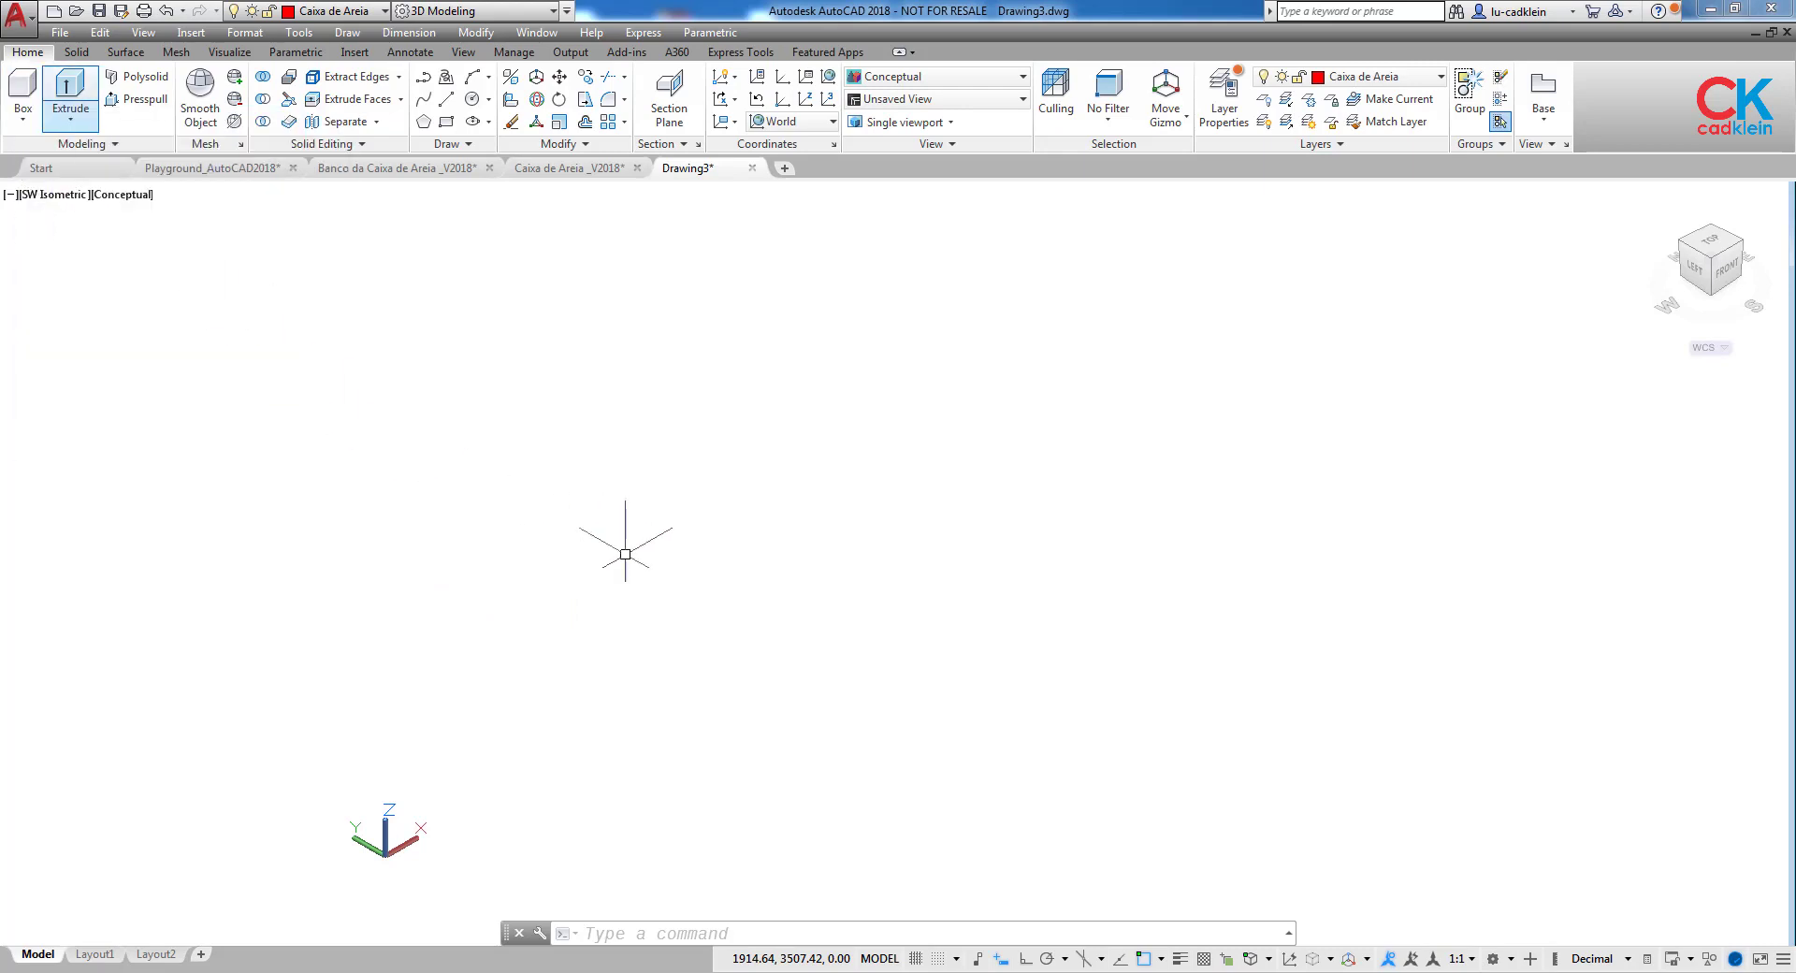
Draw a solid box 1250 mm long, 1000 mm wide and 220 mm high.
type("BOX")
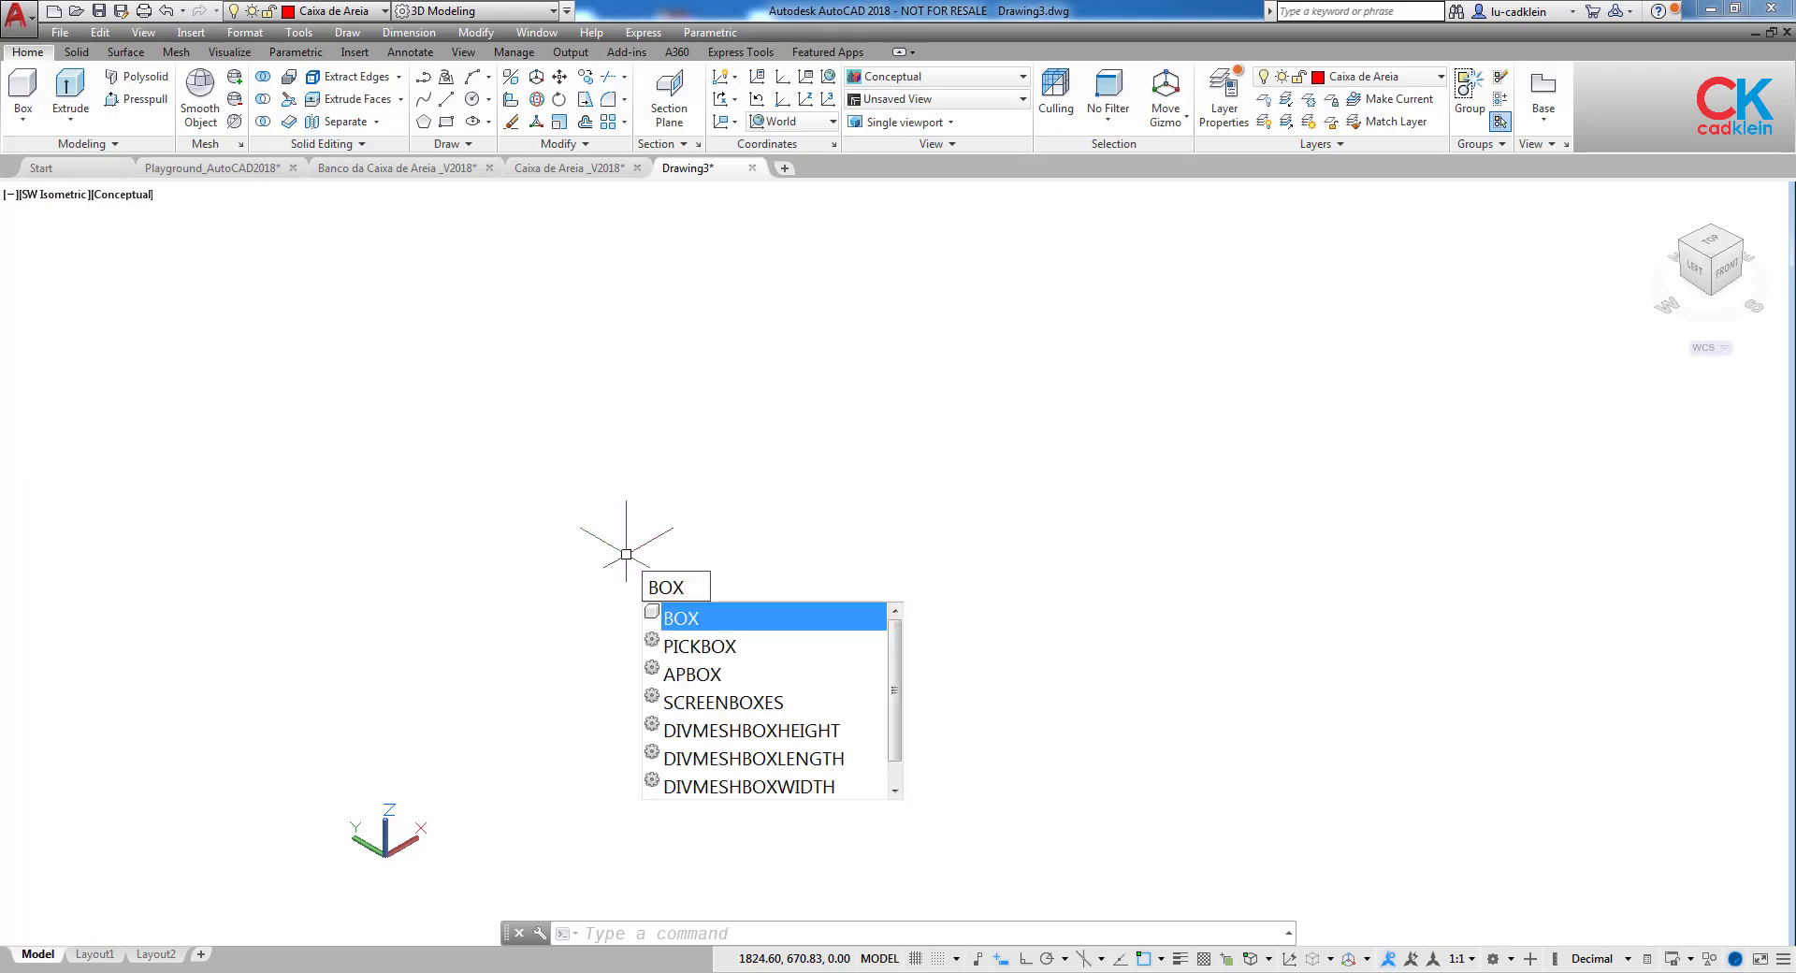
key("Return")
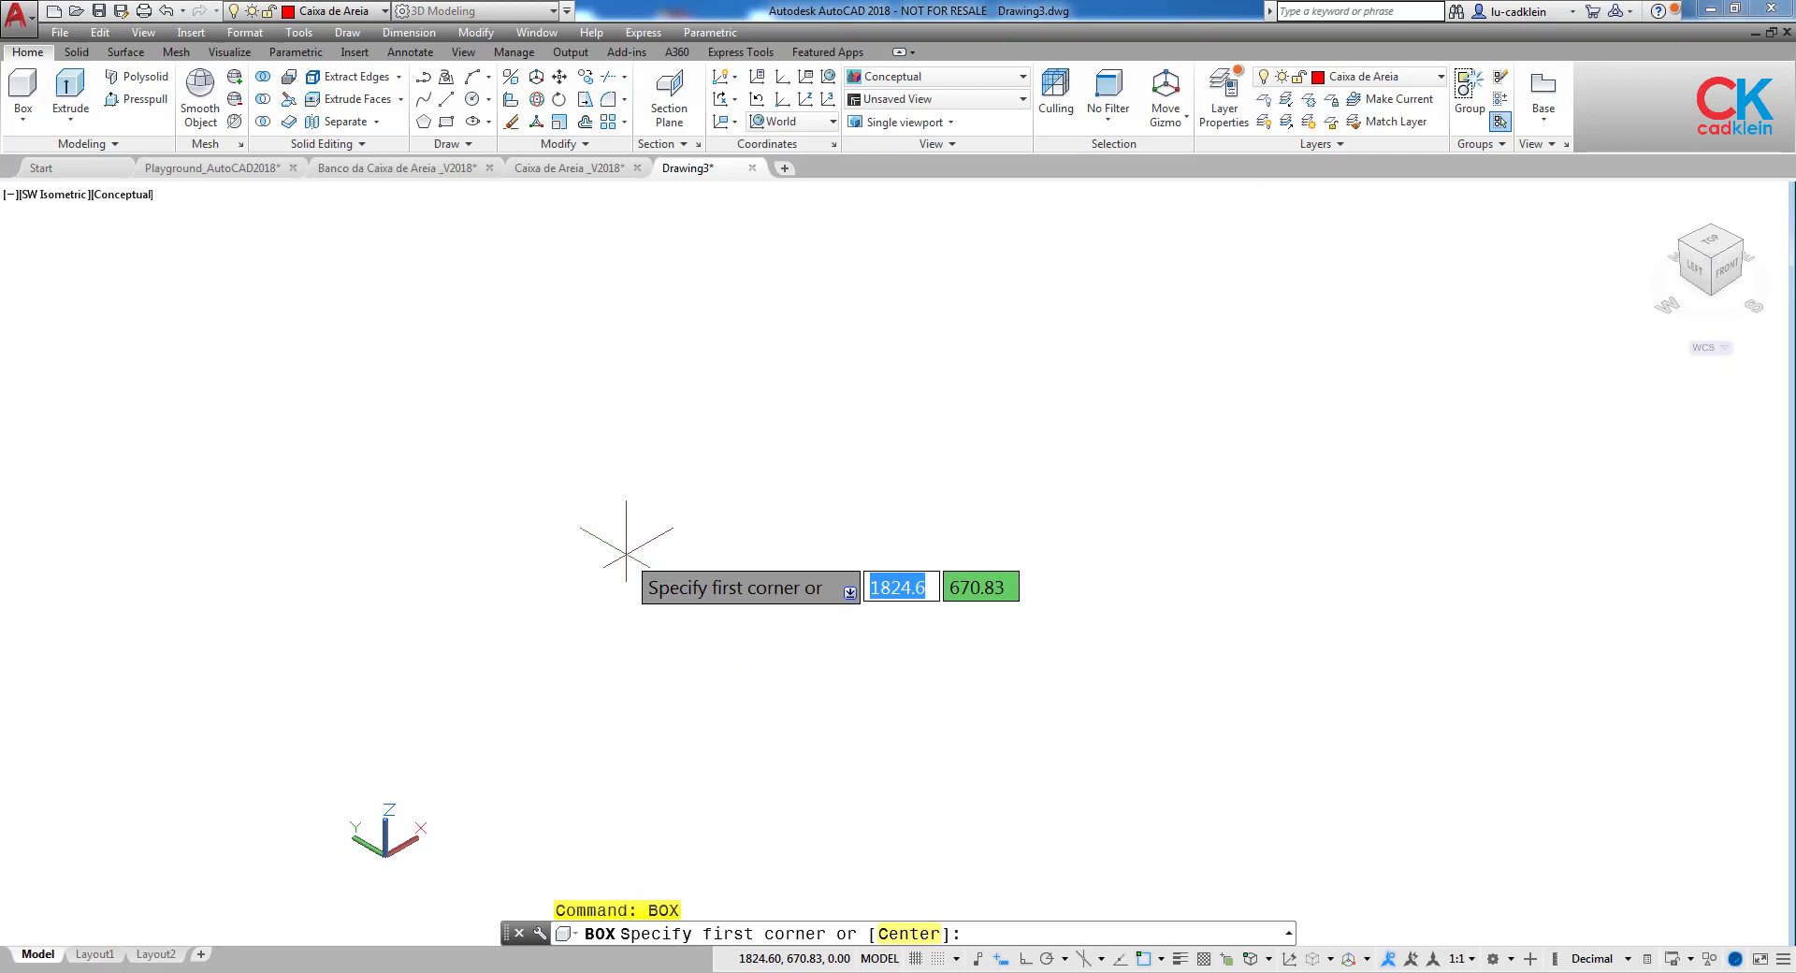
left_click(558, 645)
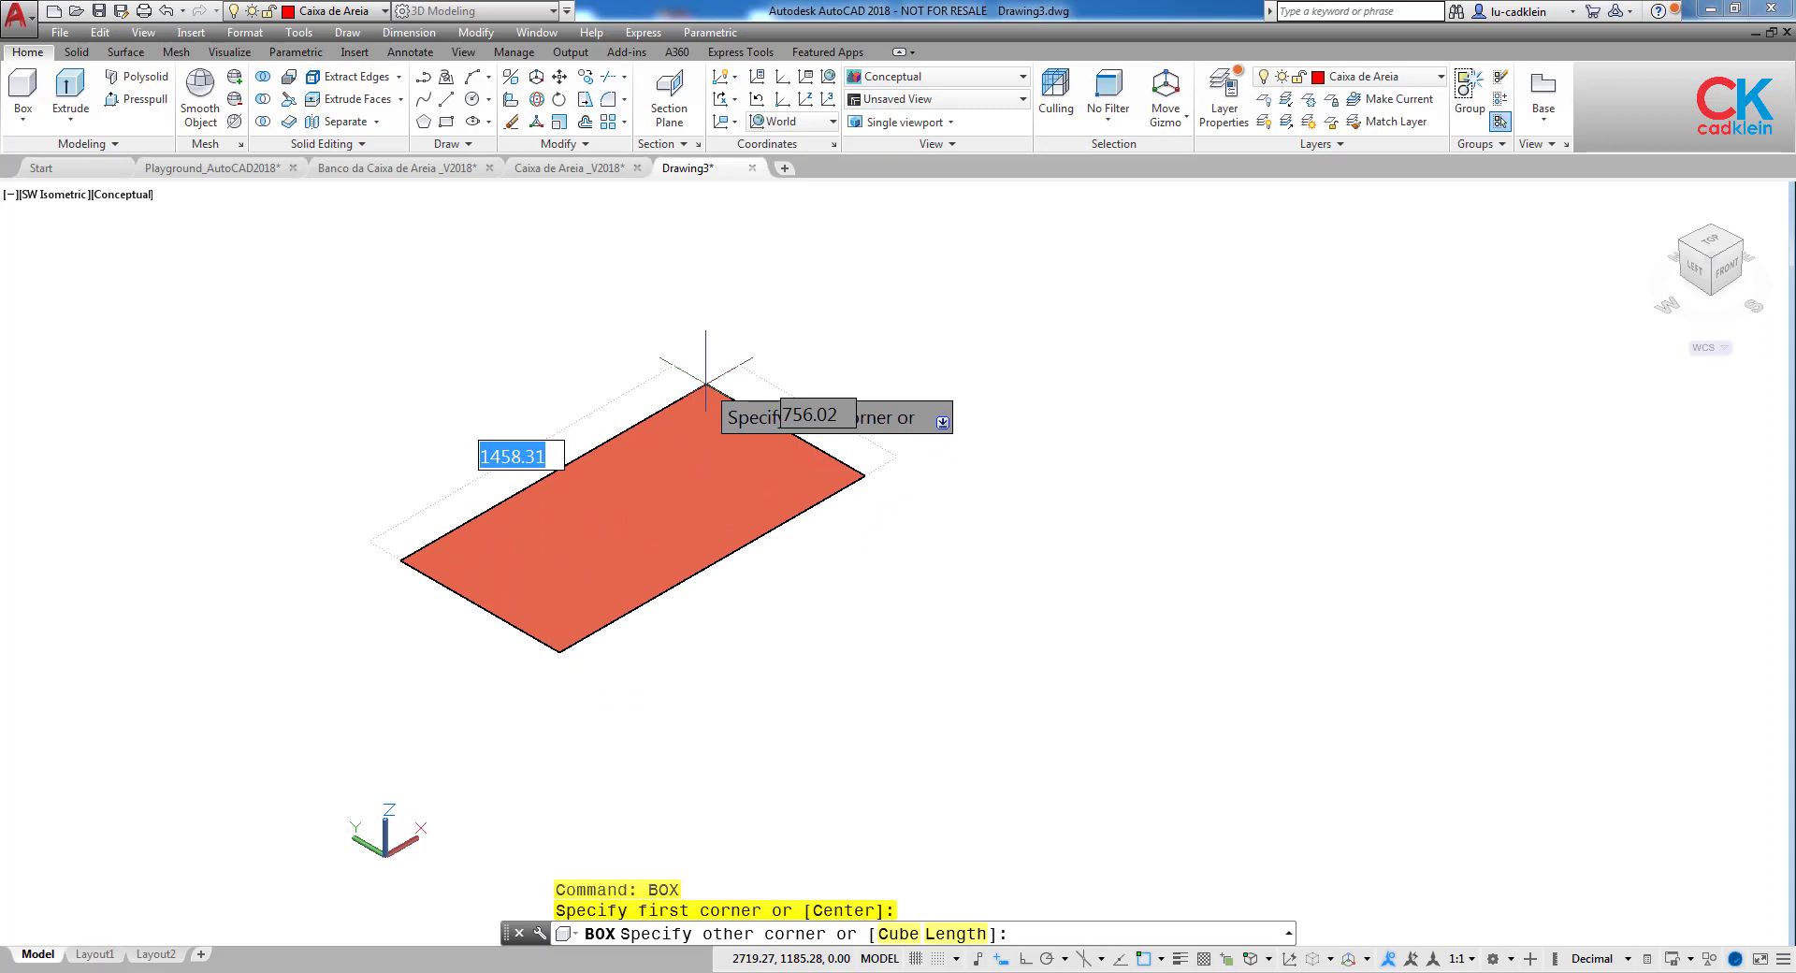
type("@")
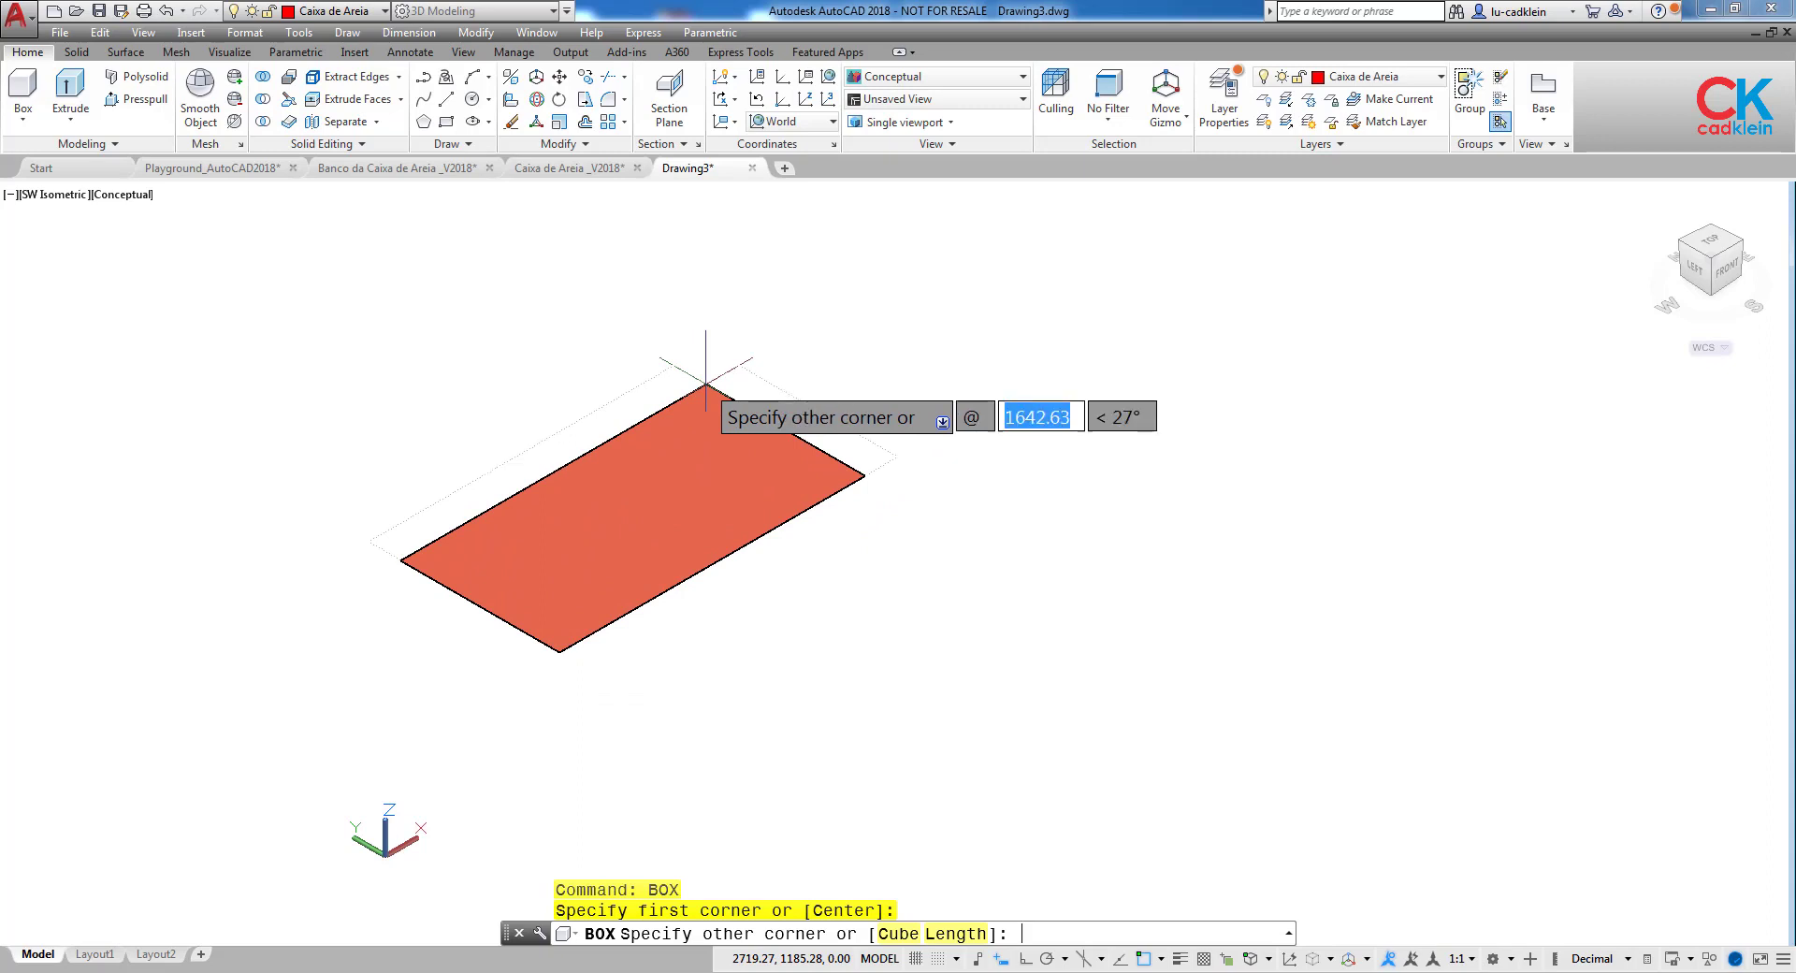
type("1250")
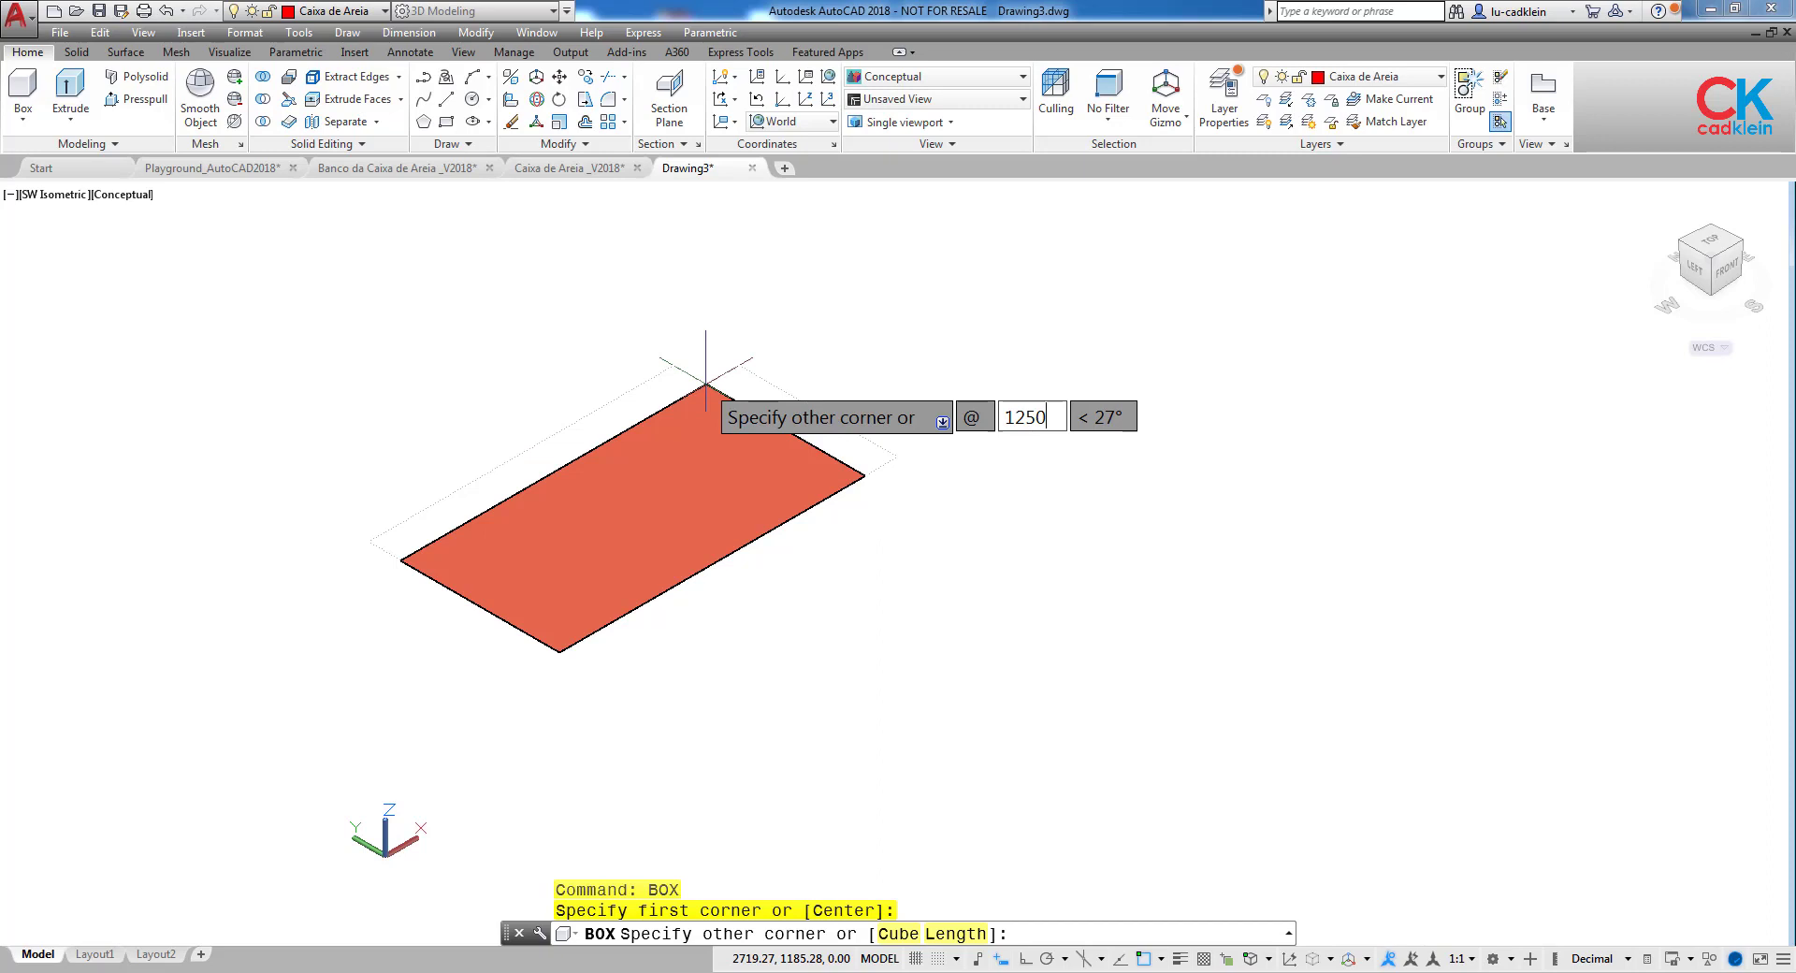
key("Tab")
type("1000")
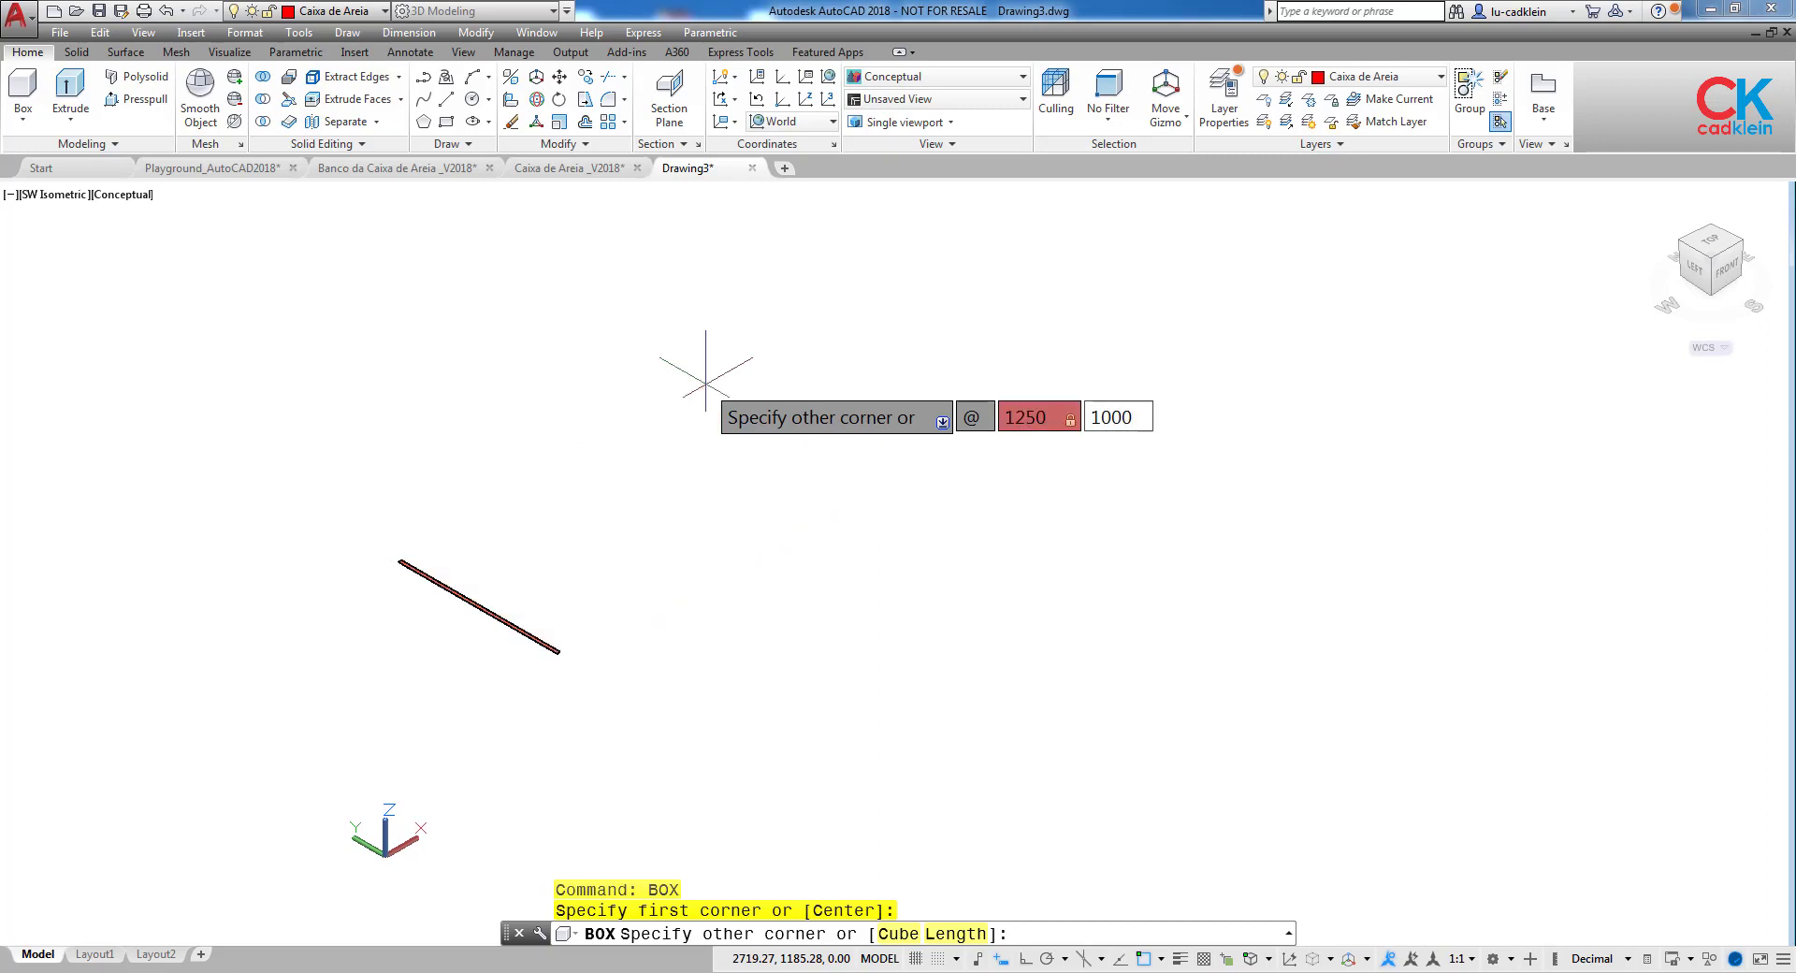
key("Return")
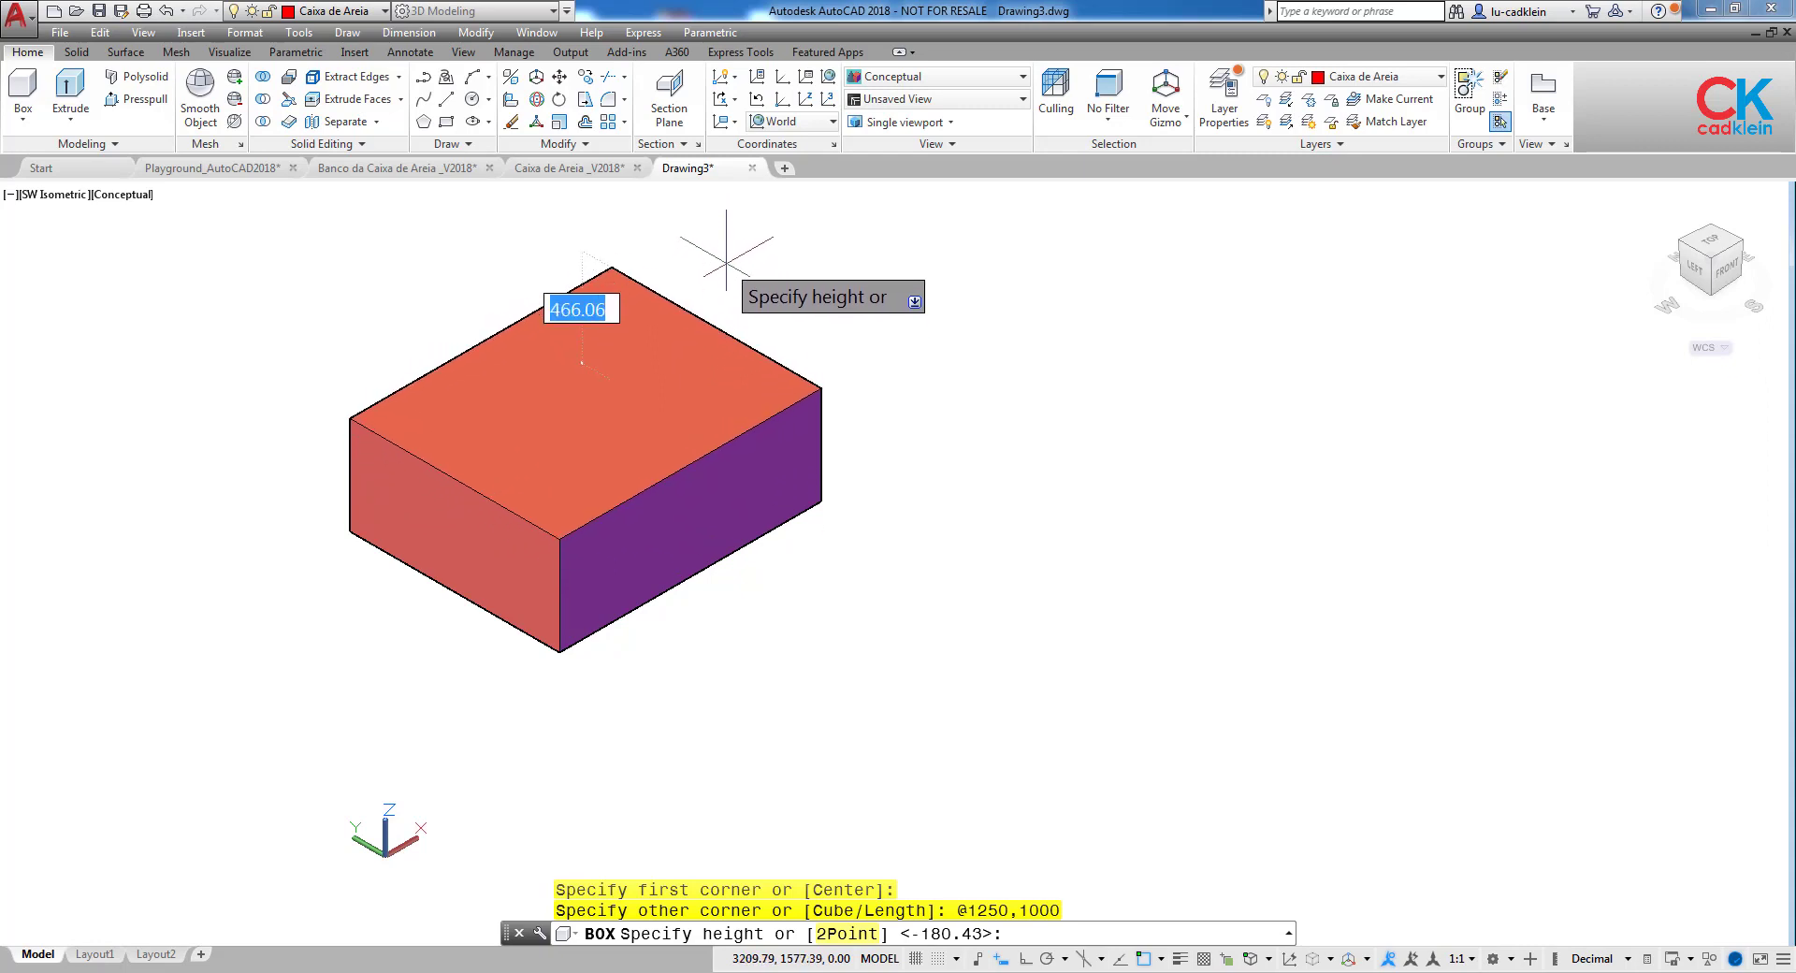
middle_click_drag(722, 289, 728, 403)
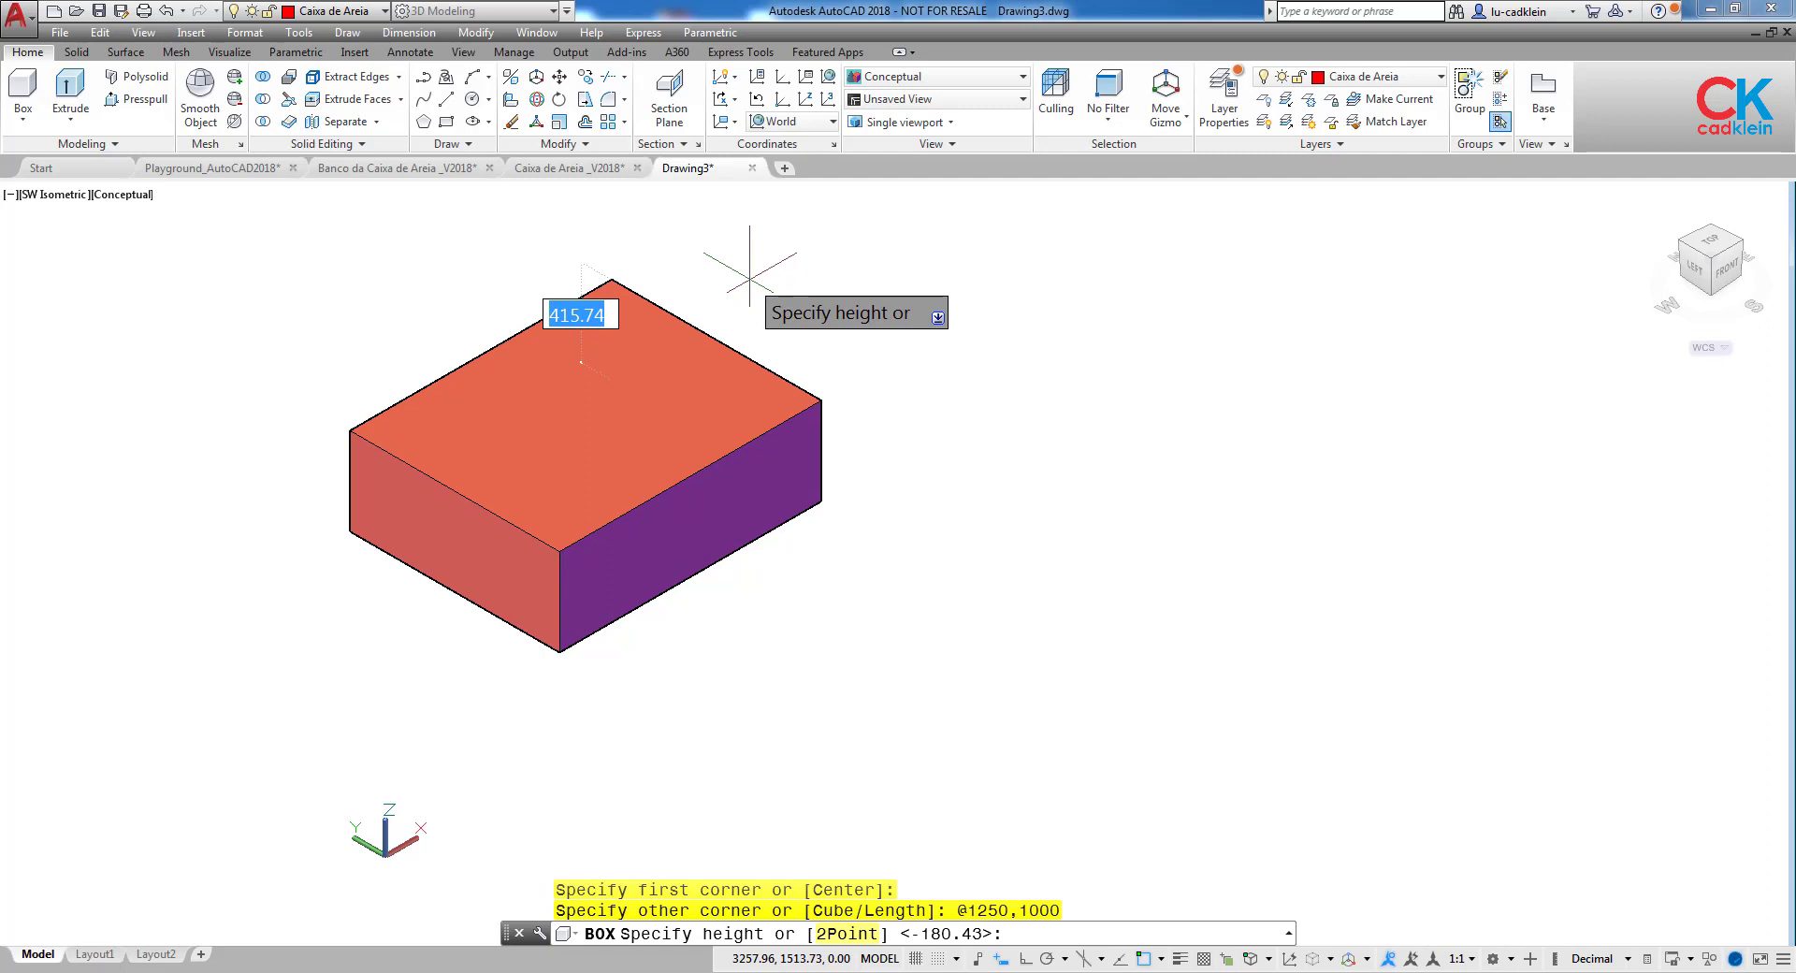
type("220")
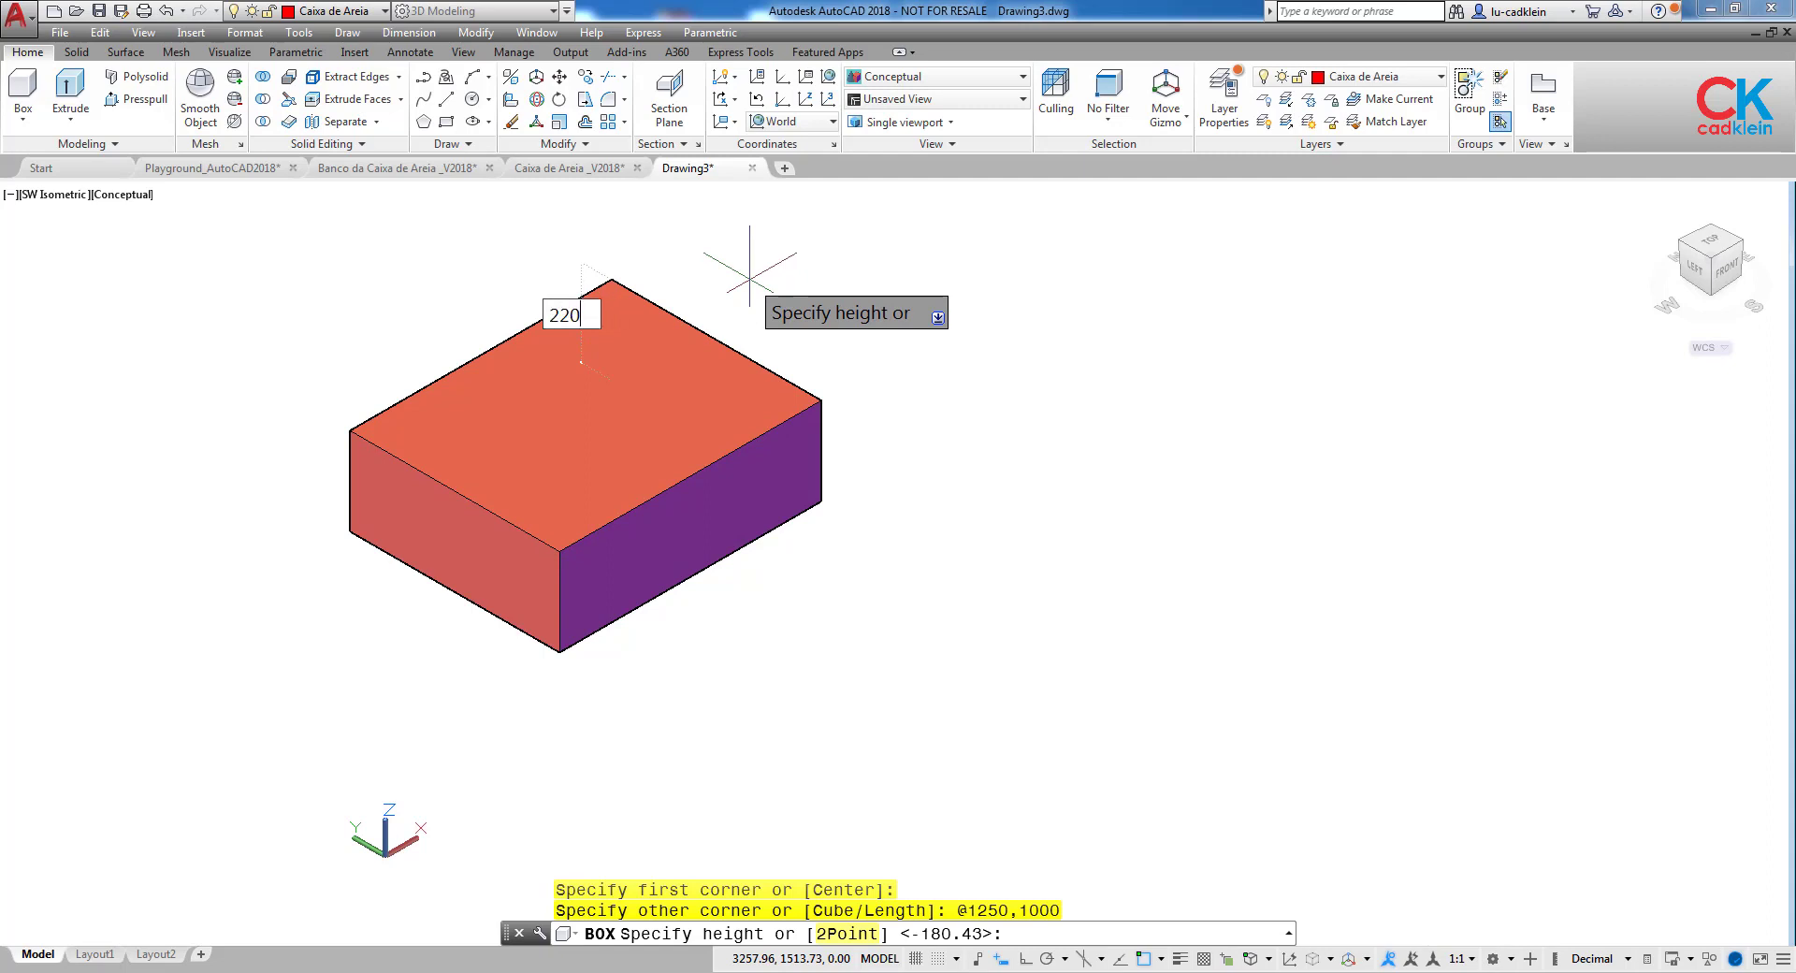
key("Return")
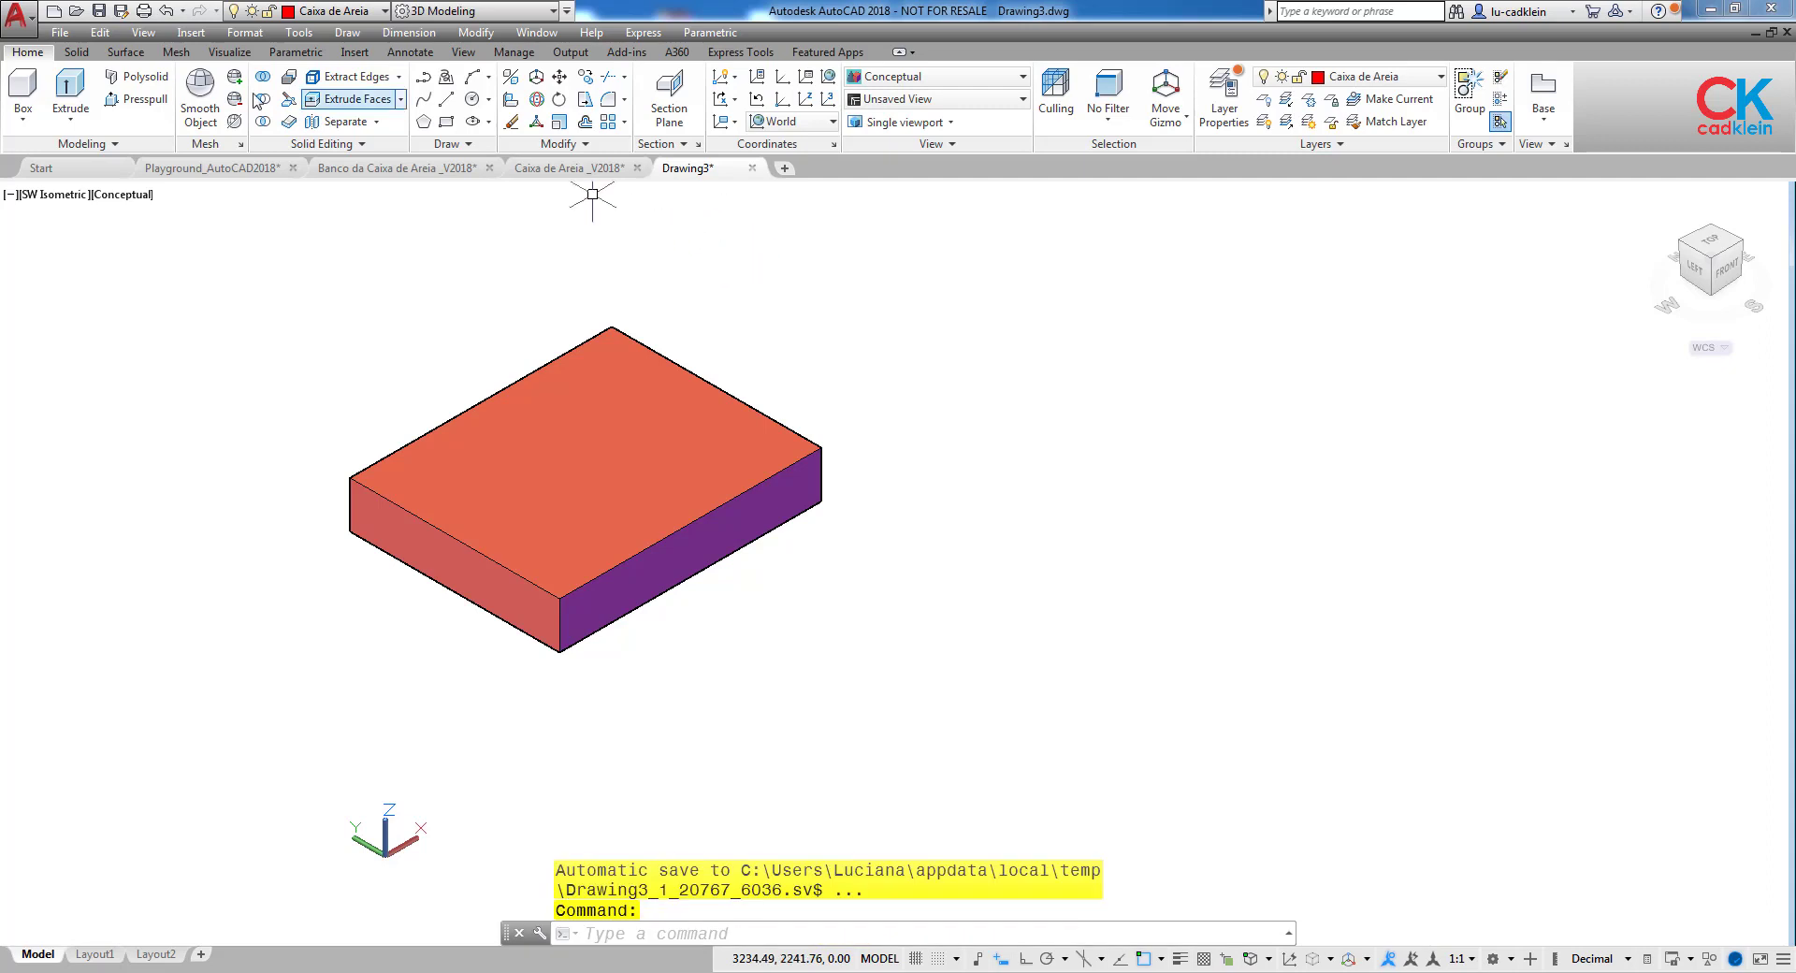
Draw a second box about 1107 mm long, 512 mm wide and 116 mm high beside the first one.
left_click(23, 89)
left_click(1015, 733)
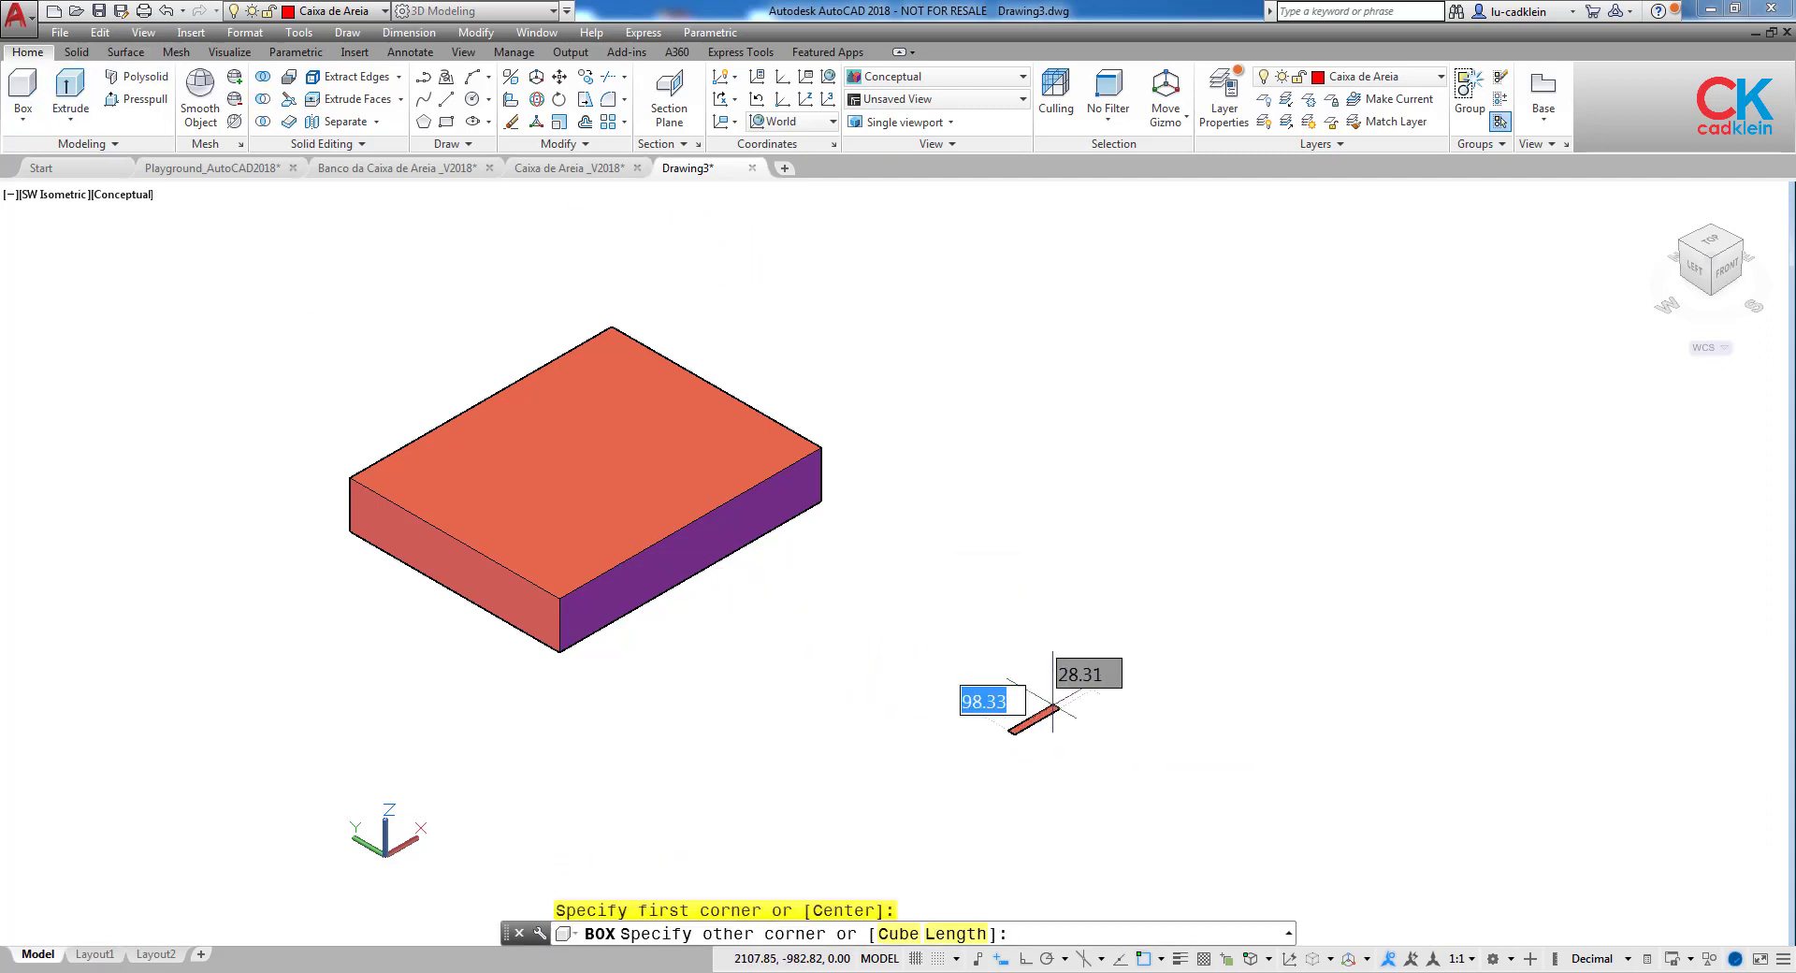
left_click(1138, 538)
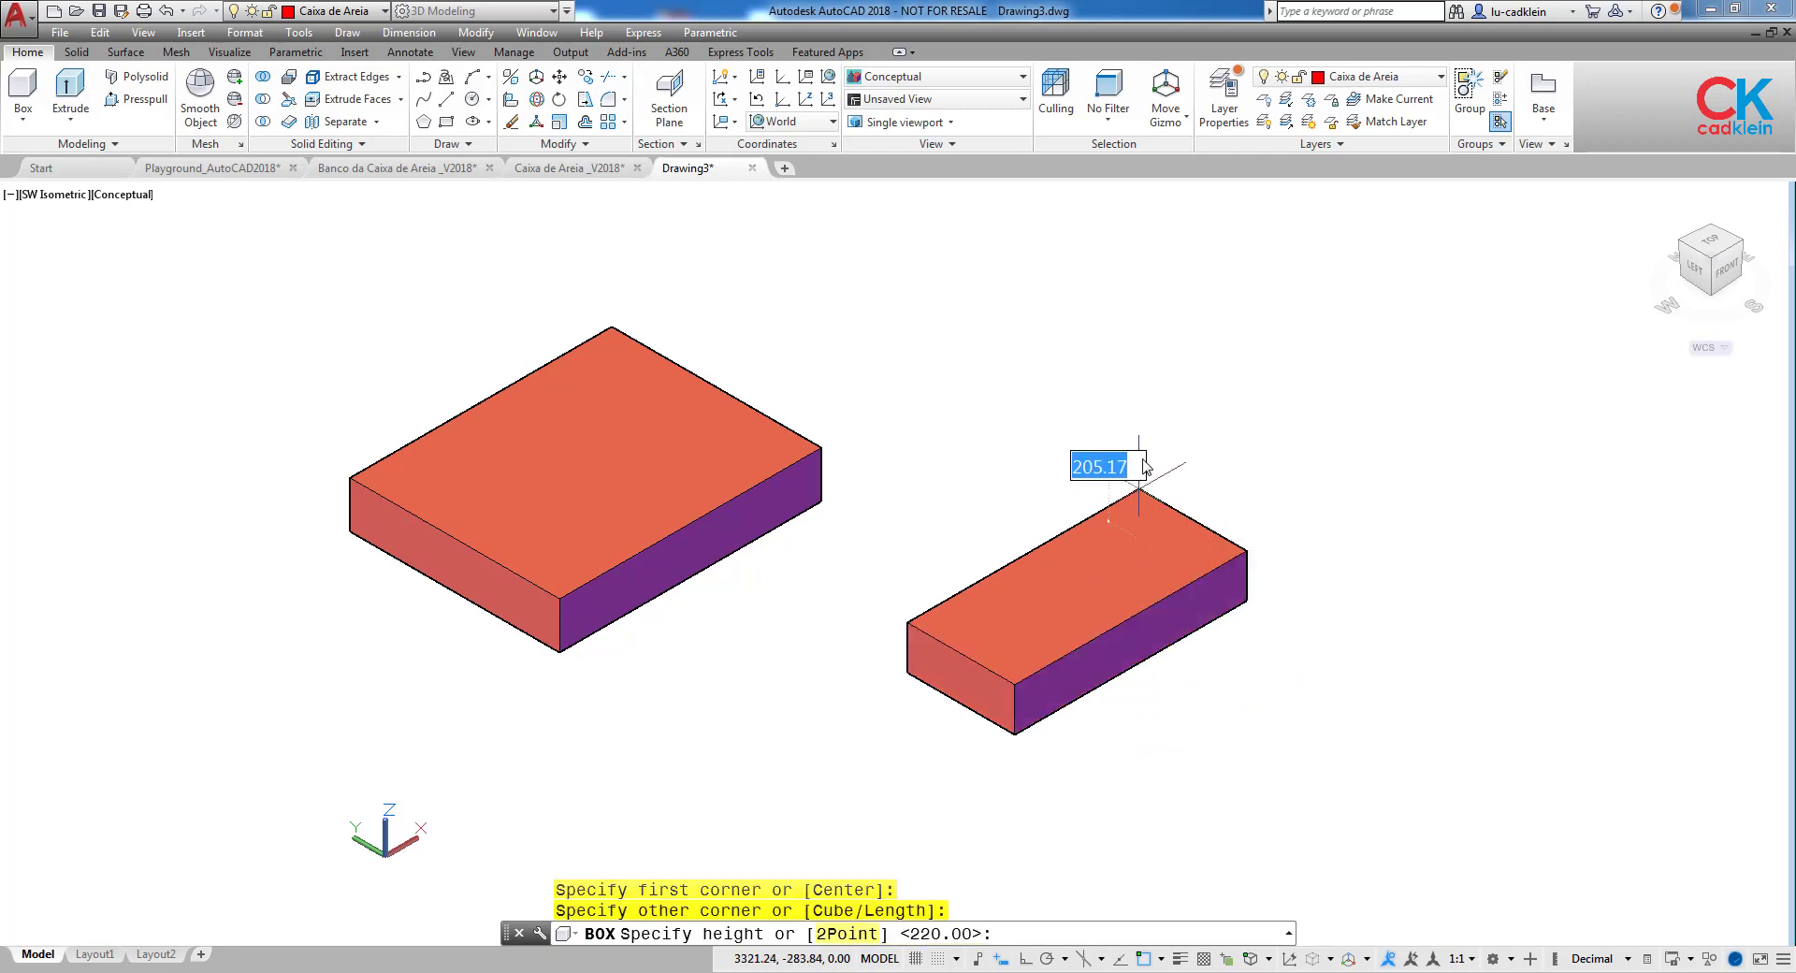
left_click(1143, 488)
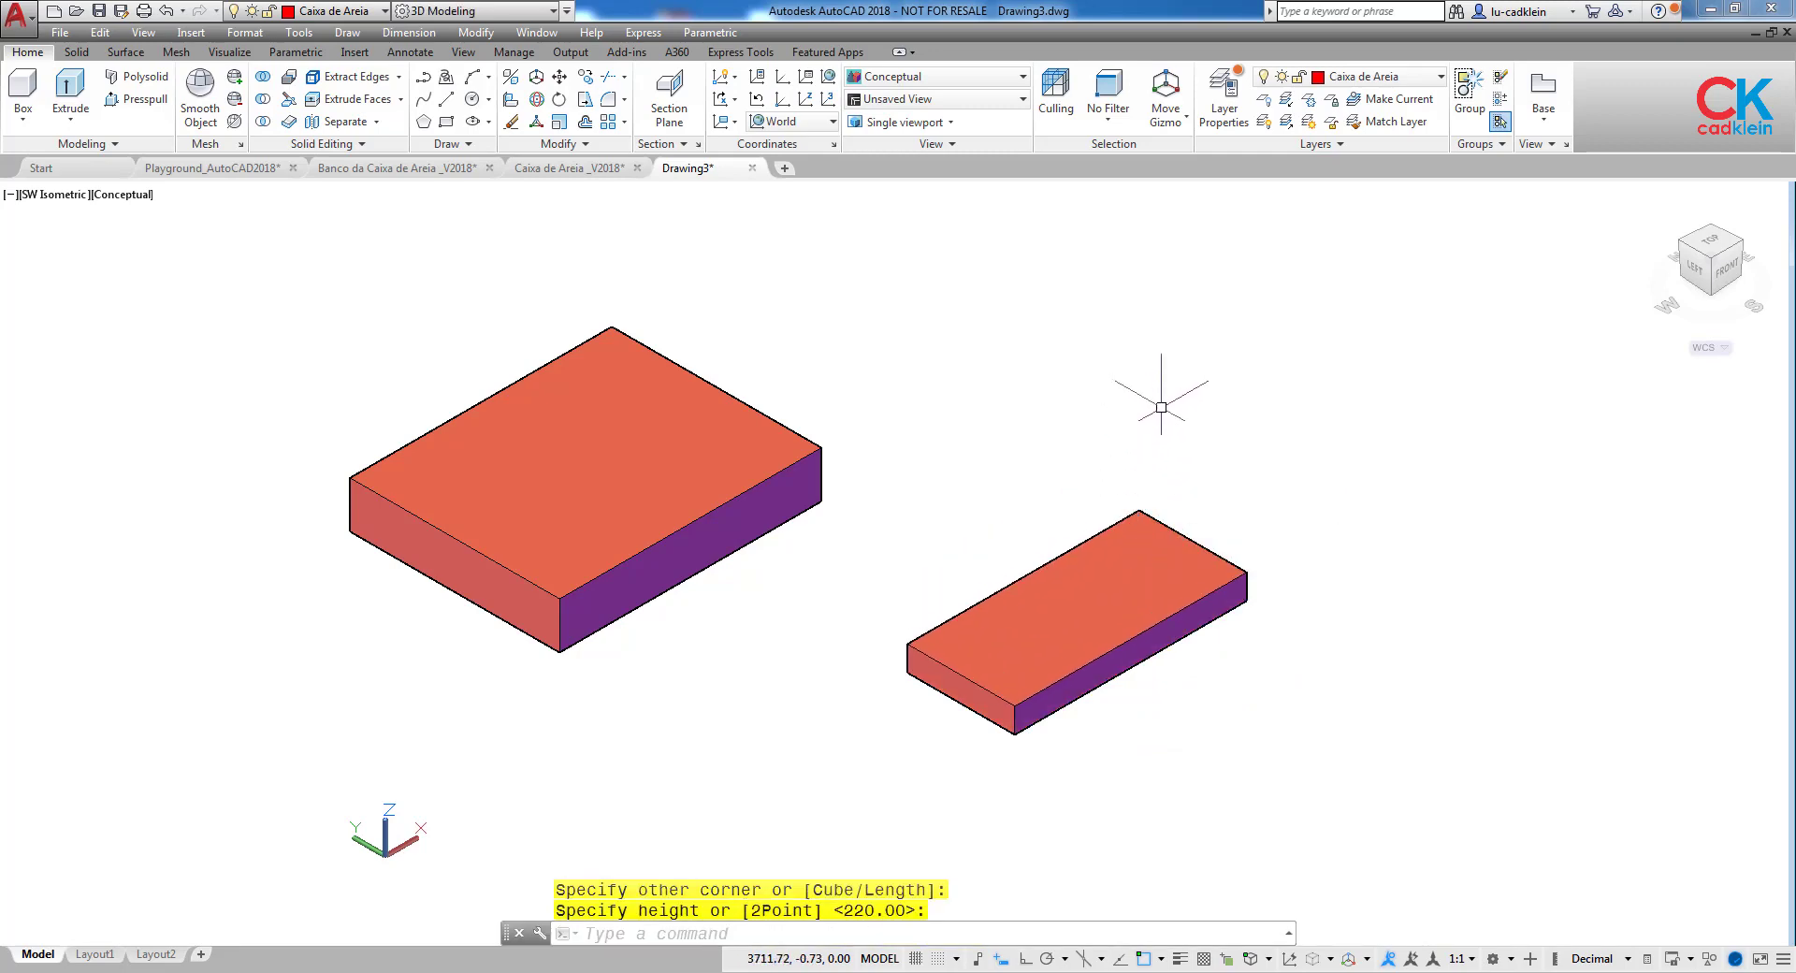
Show the second, smaller box's properties and make the palette tall enough to display all its geometry values.
type("pr")
key("Return")
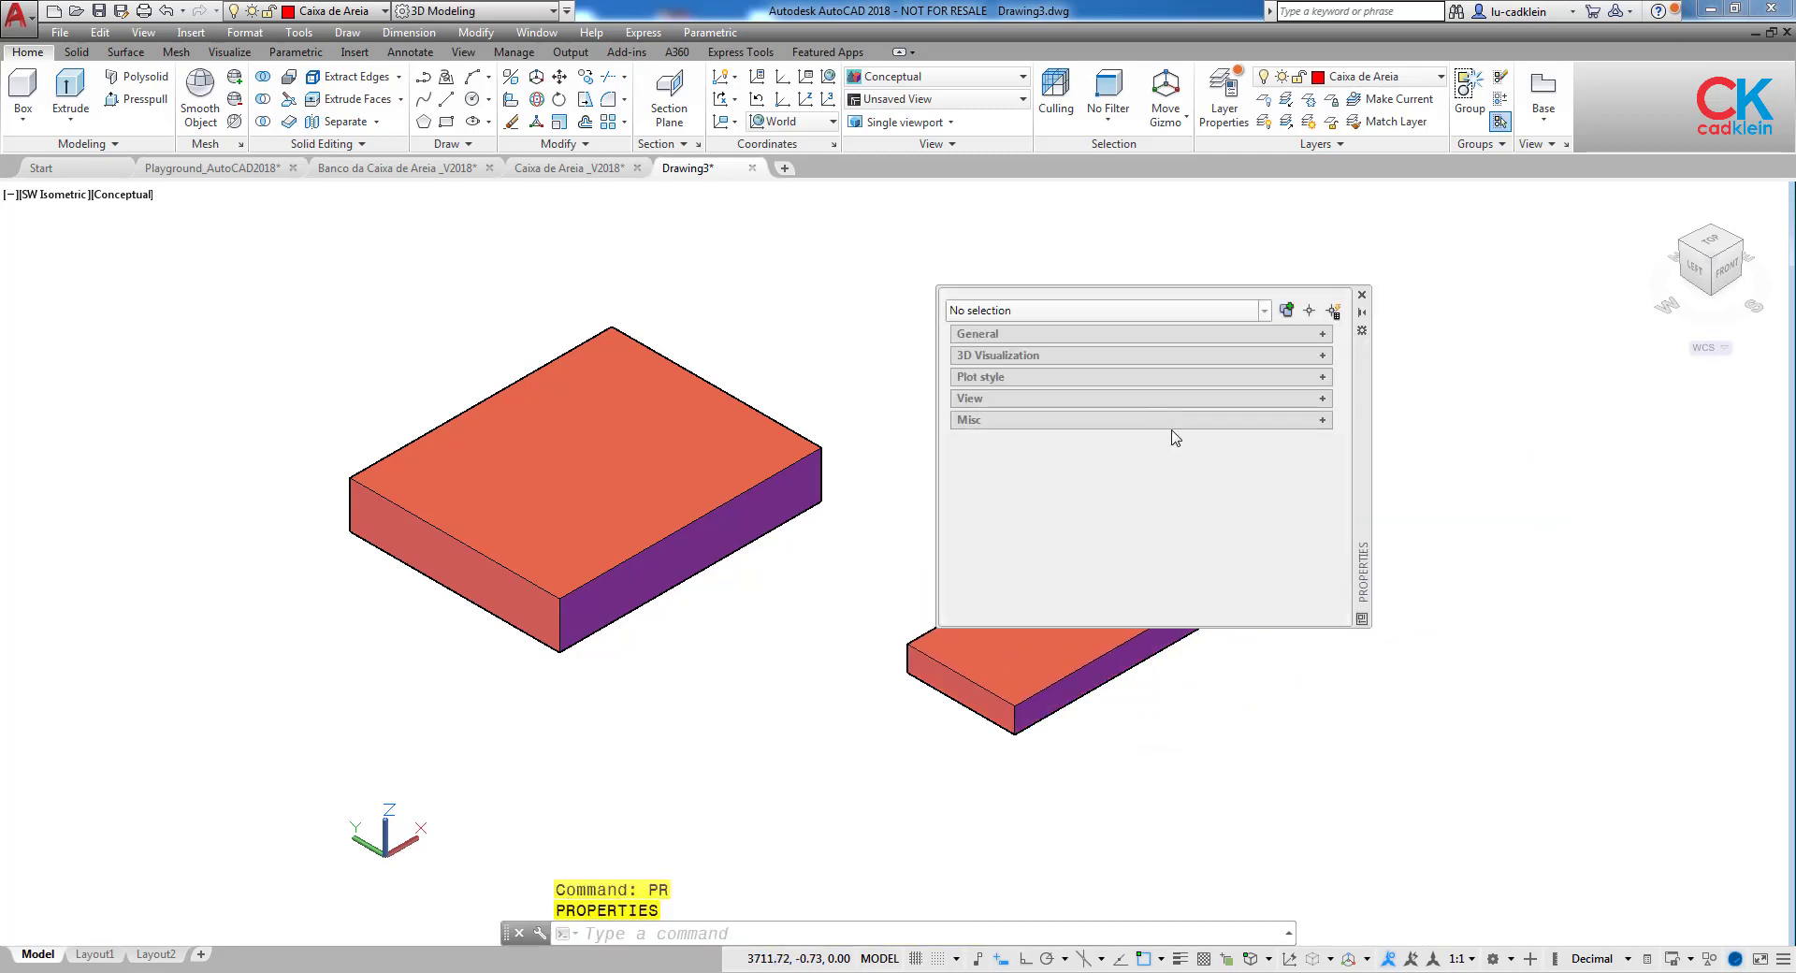
left_click_drag(1363, 531, 697, 662)
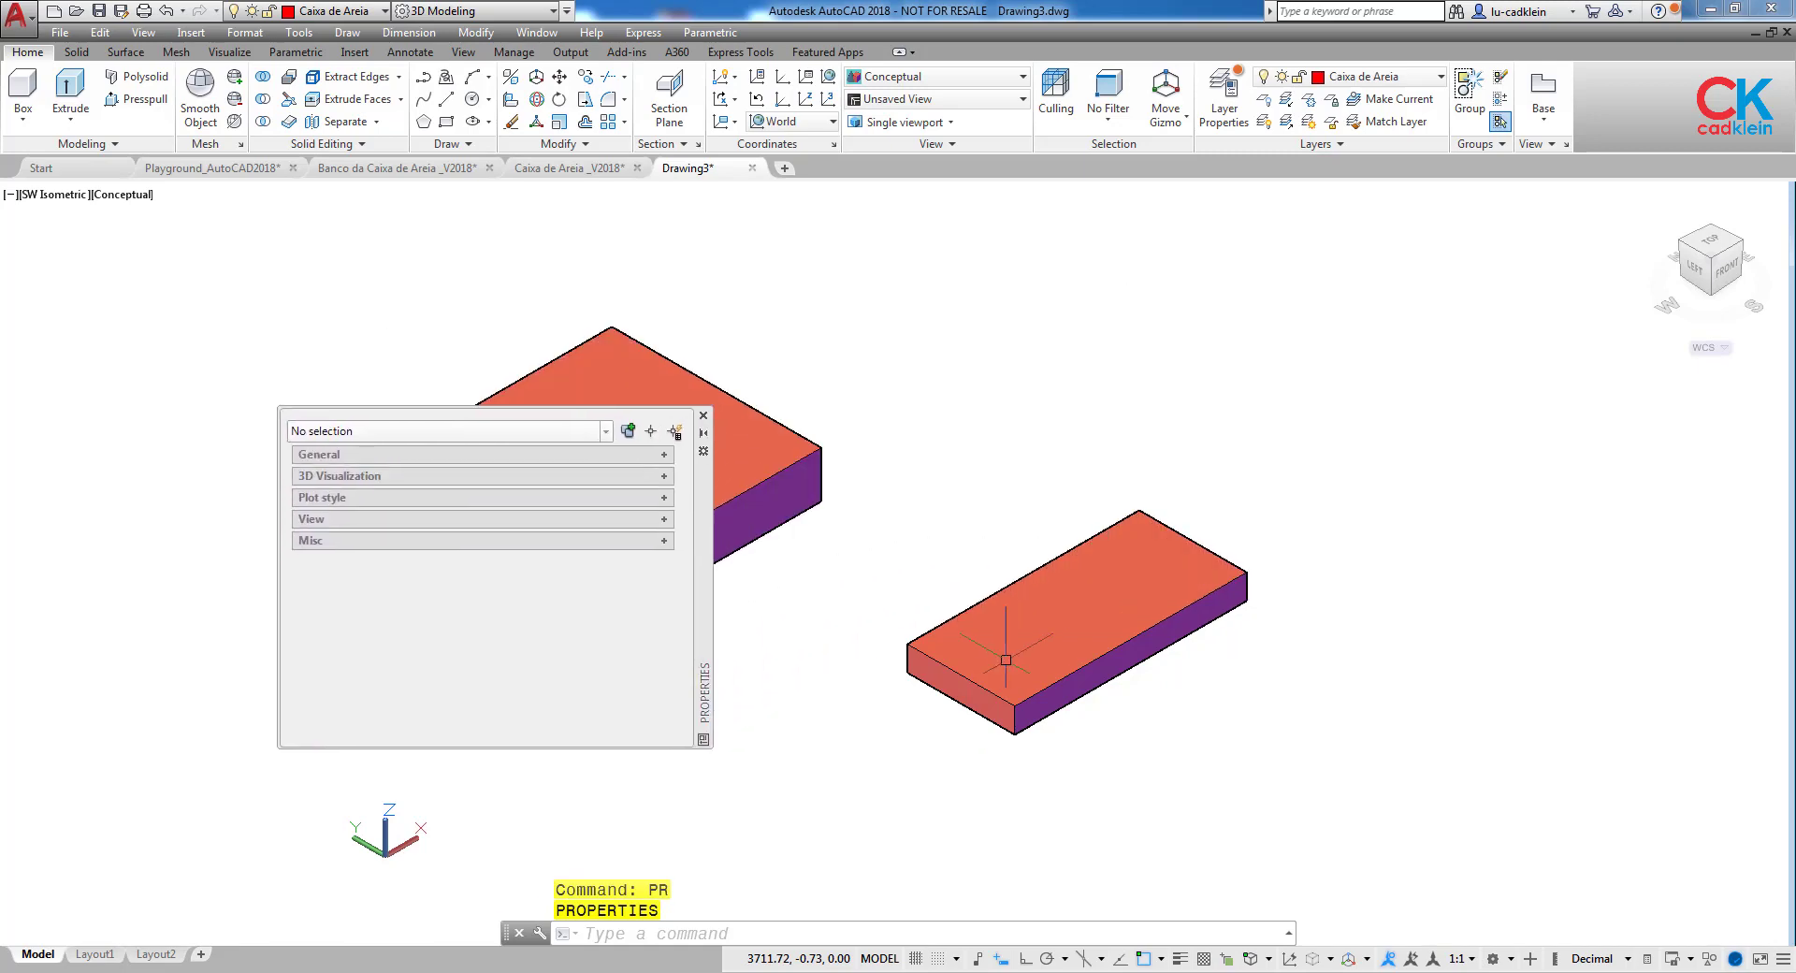
left_click(1029, 613)
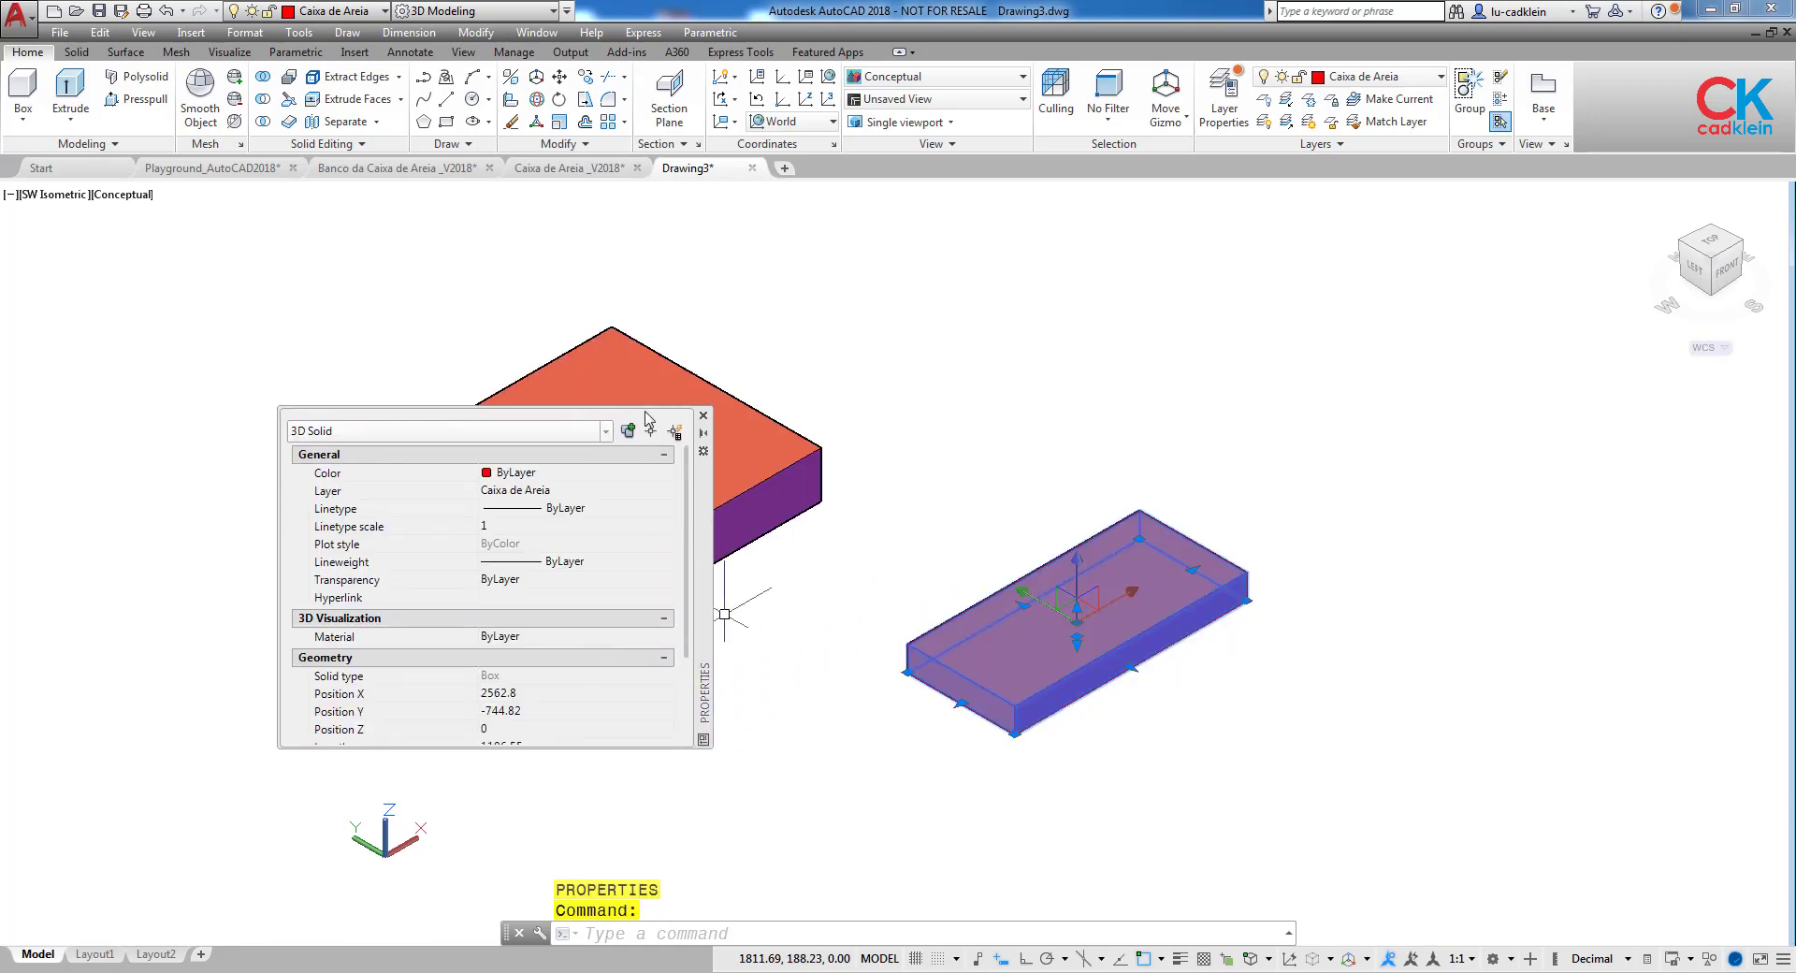
left_click_drag(637, 404, 636, 165)
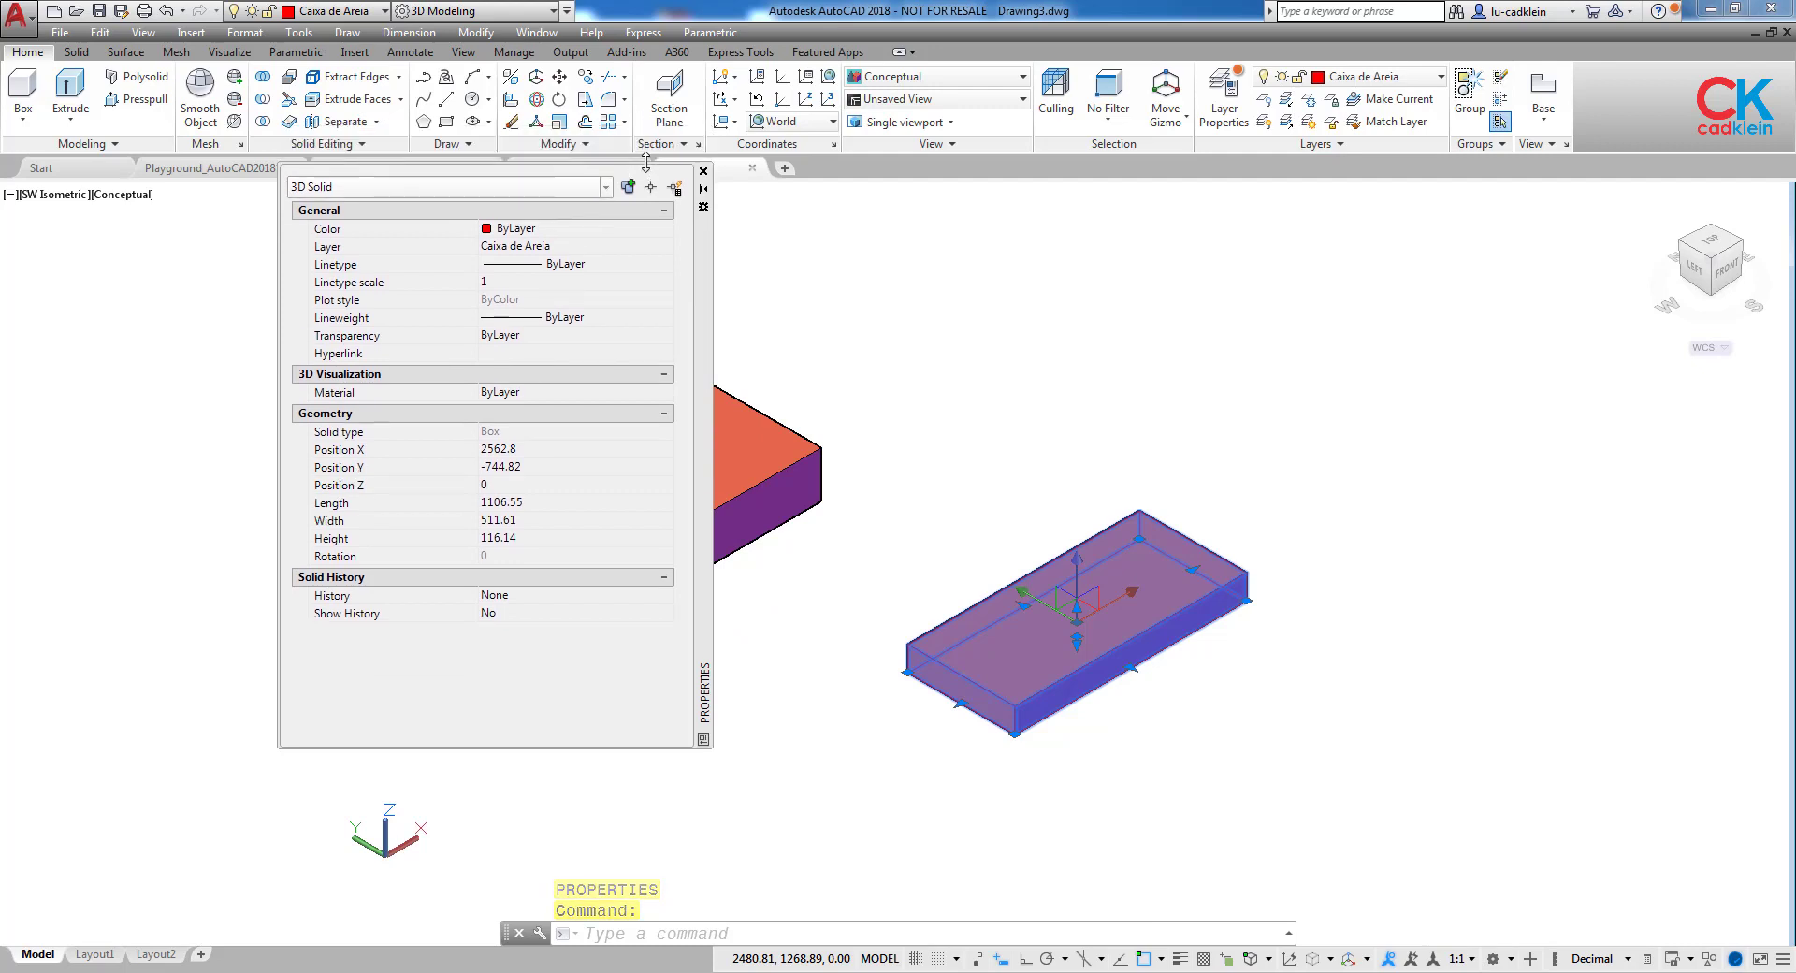
Set the second box's length to 1250, width to 1000 and height to 220, and move the palette clear of both boxes.
left_click(553, 504)
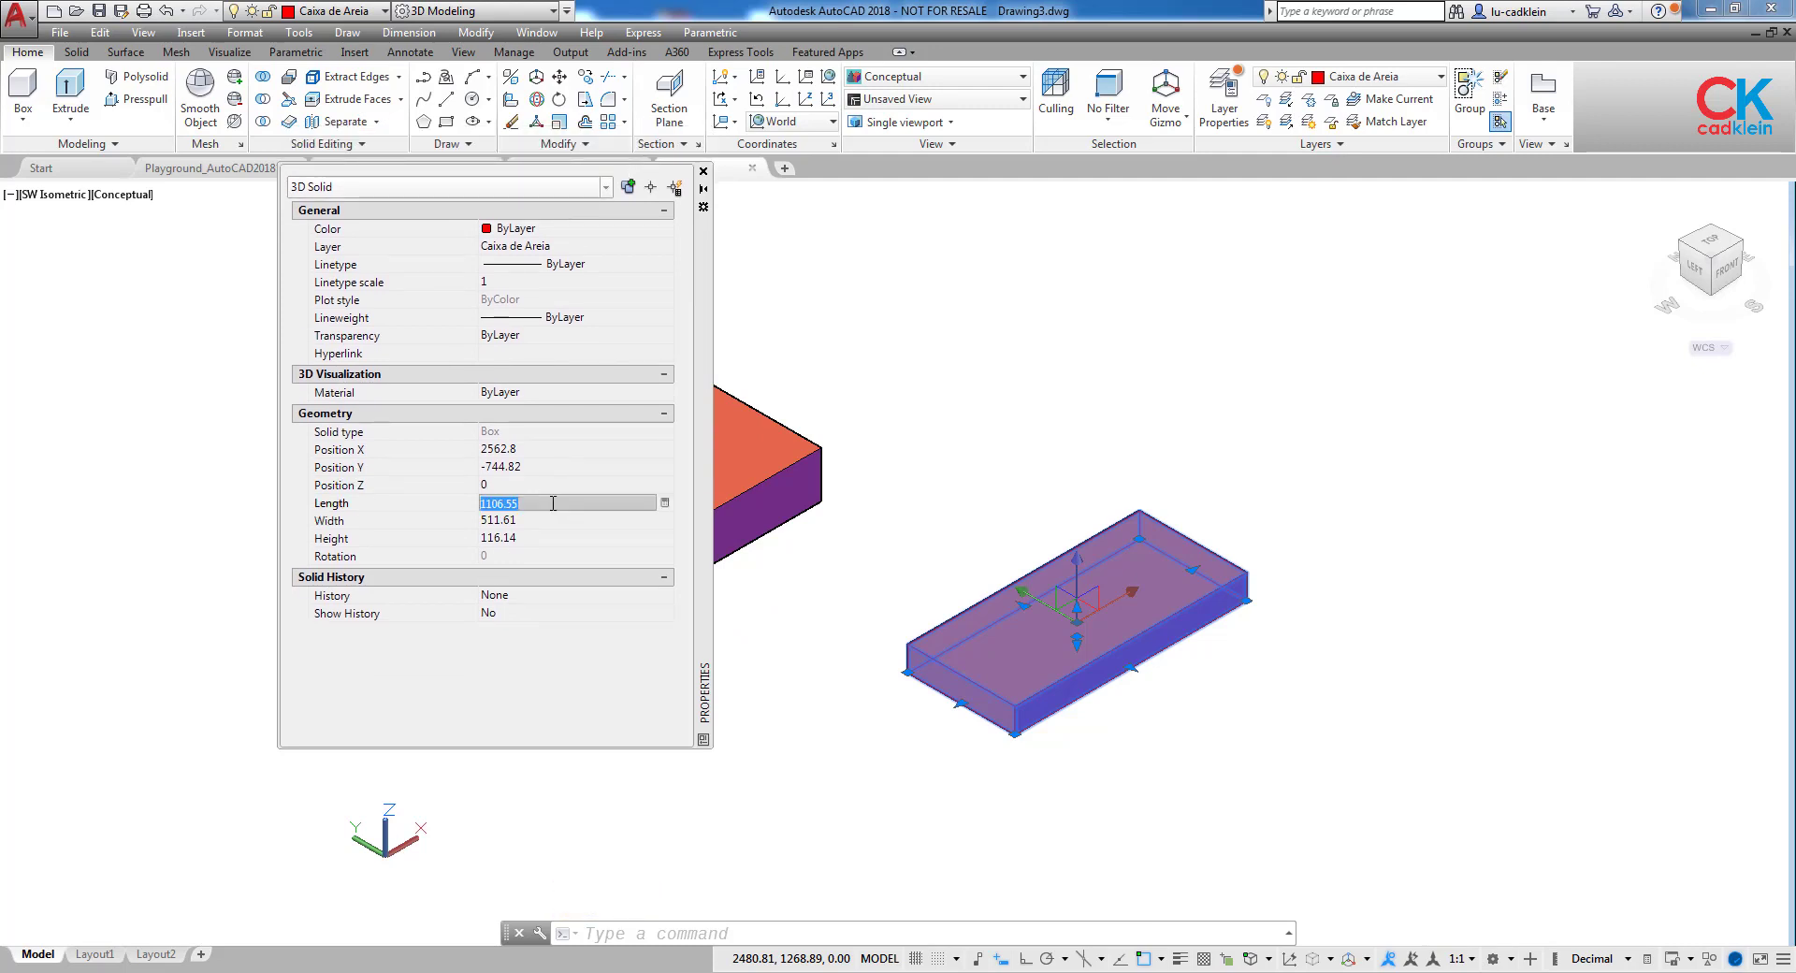
type("1250")
key("Return")
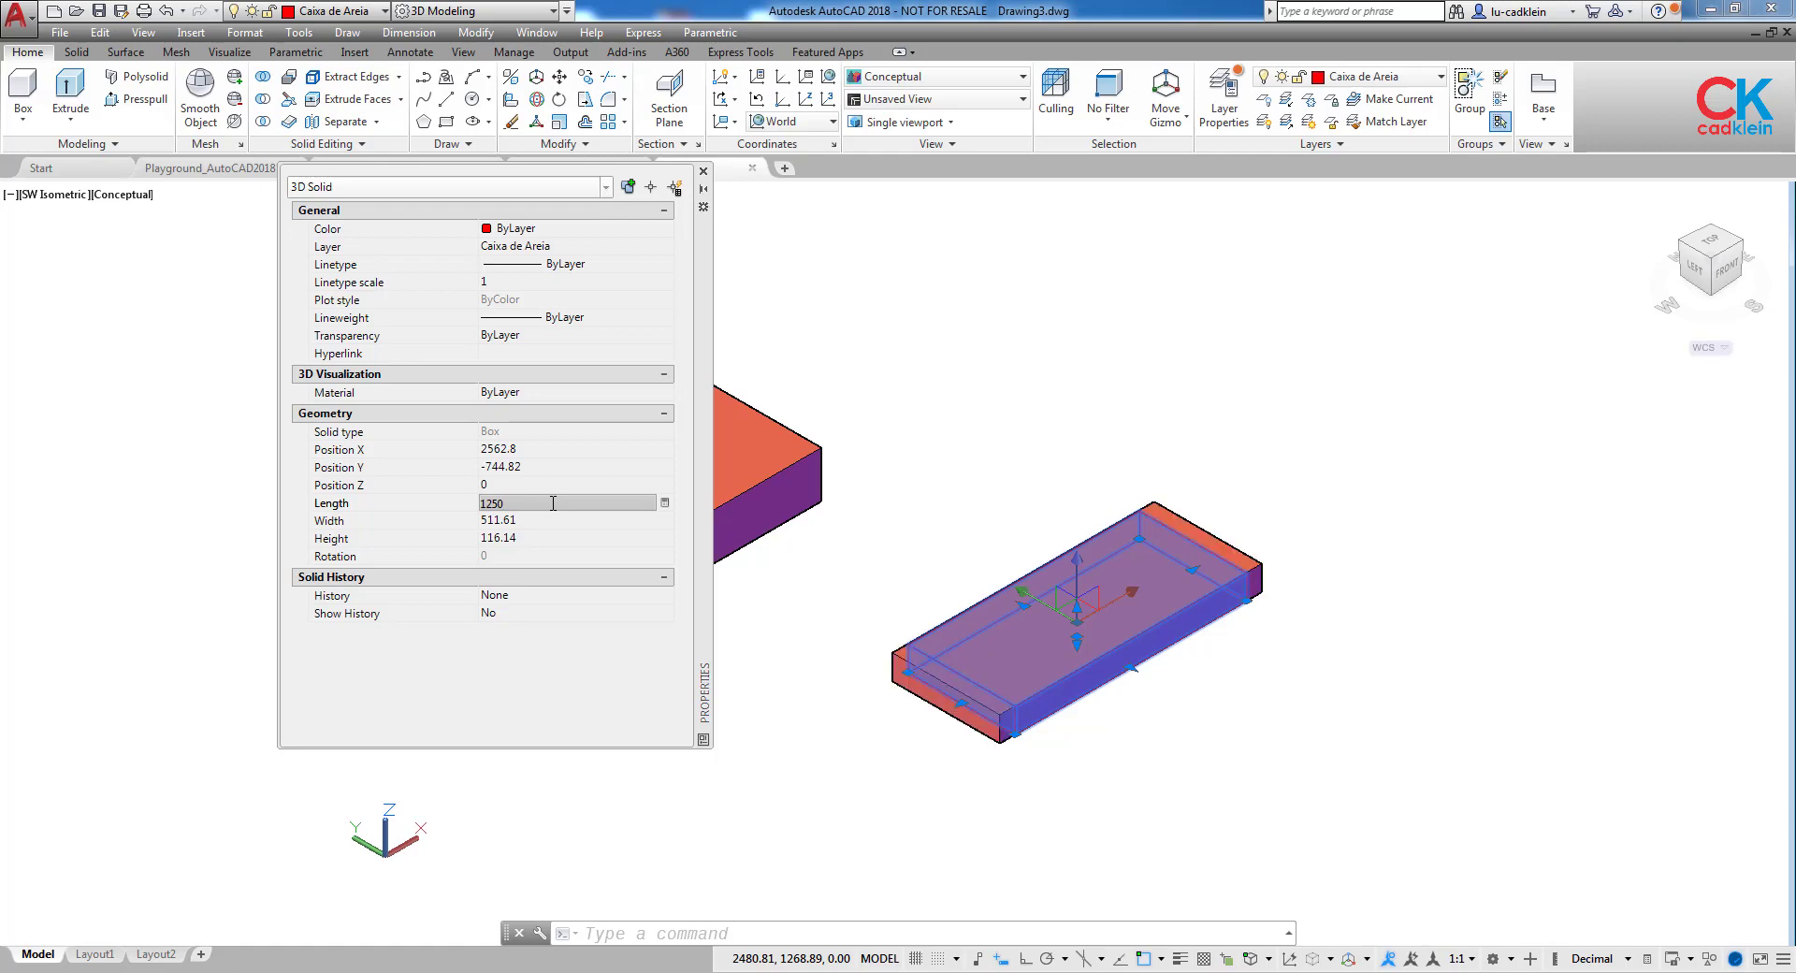
key("Tab")
type("1000")
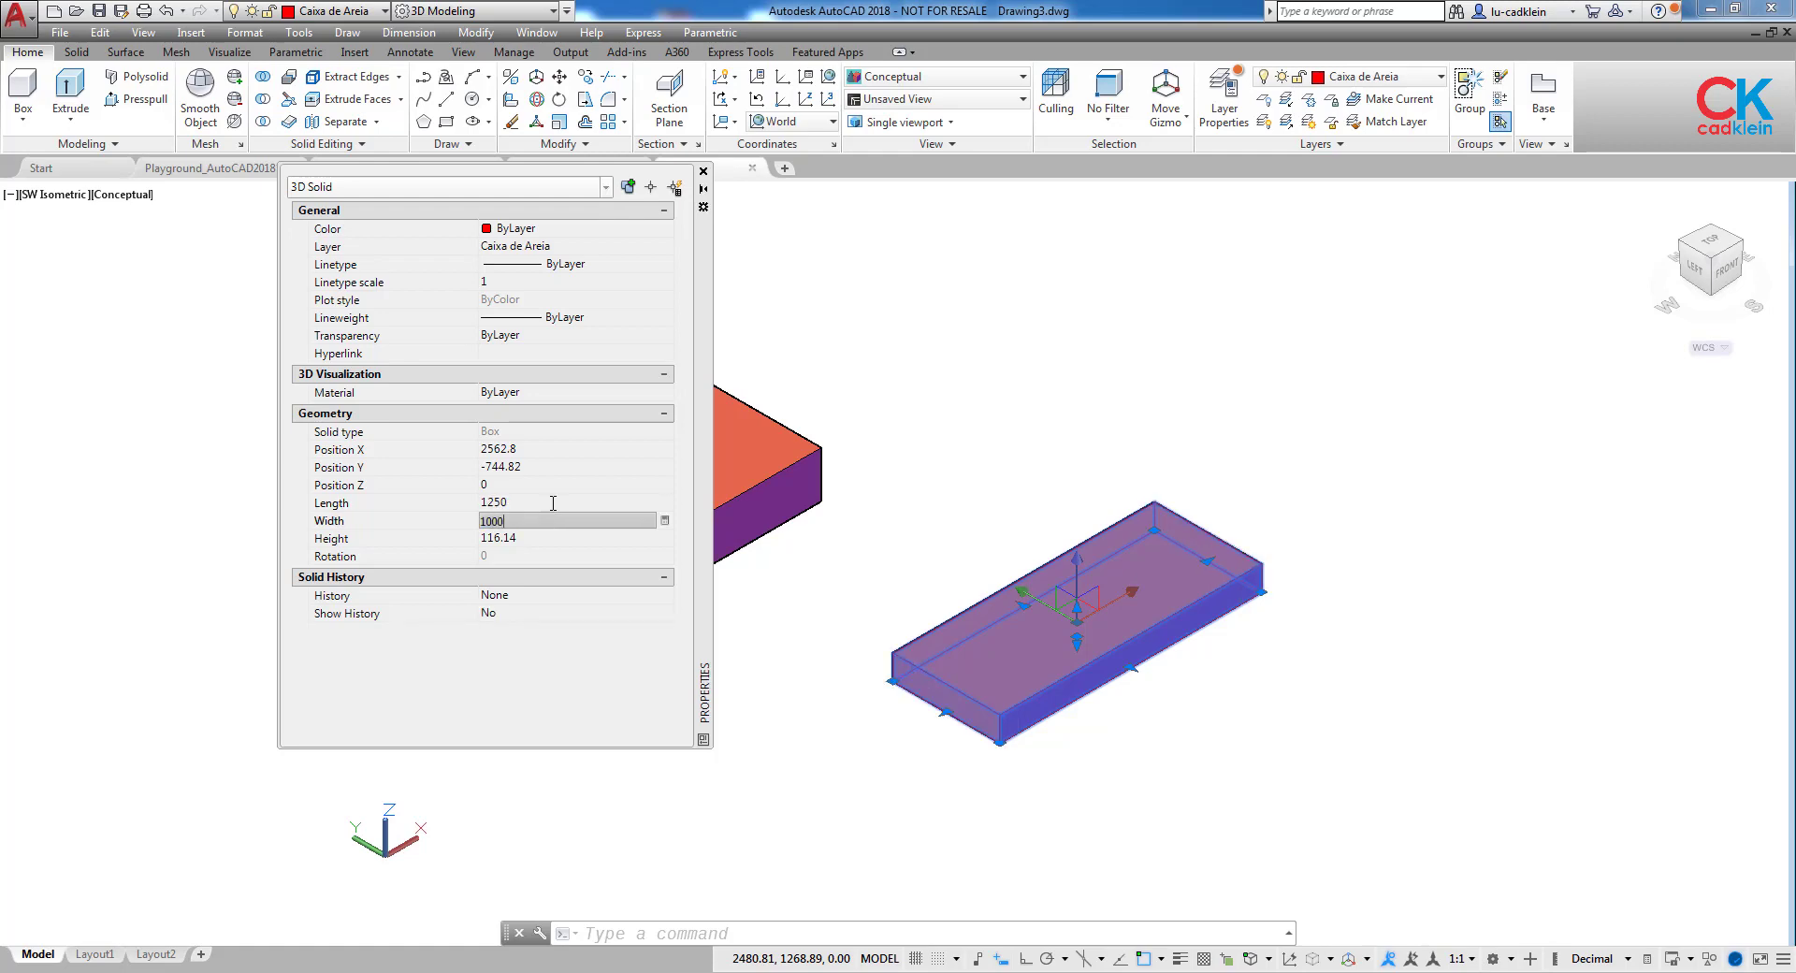
key("Return")
key("Tab")
type("220")
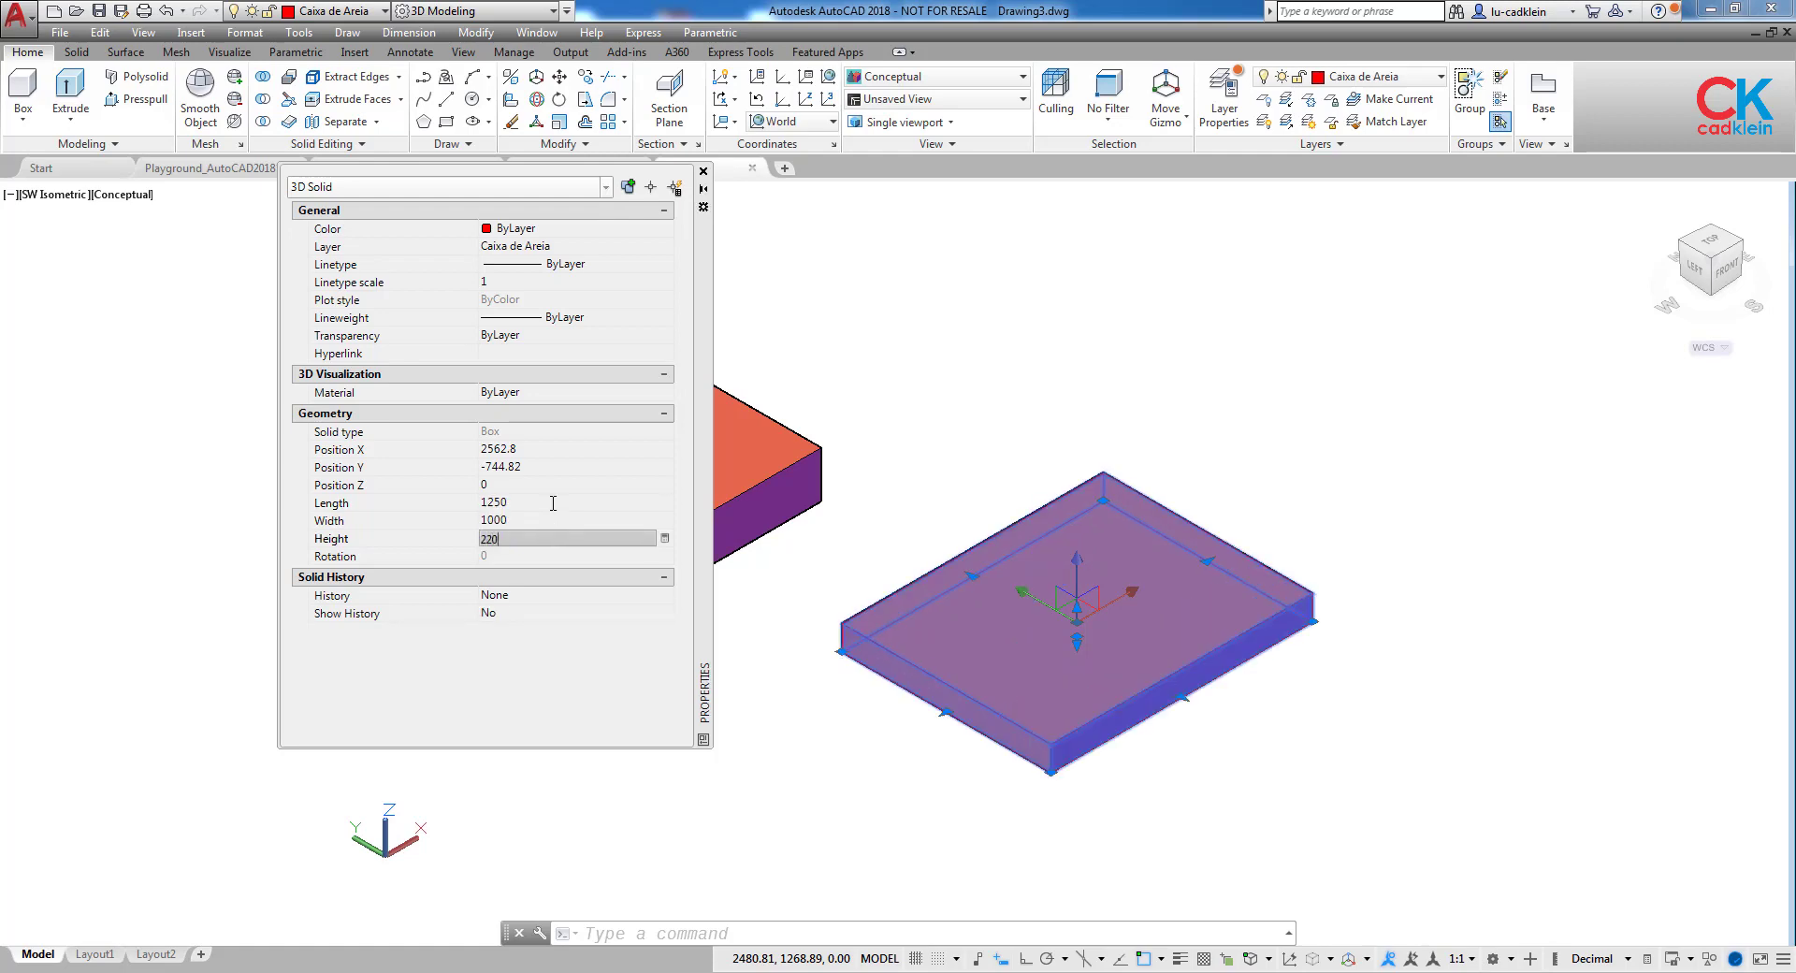
key("Return")
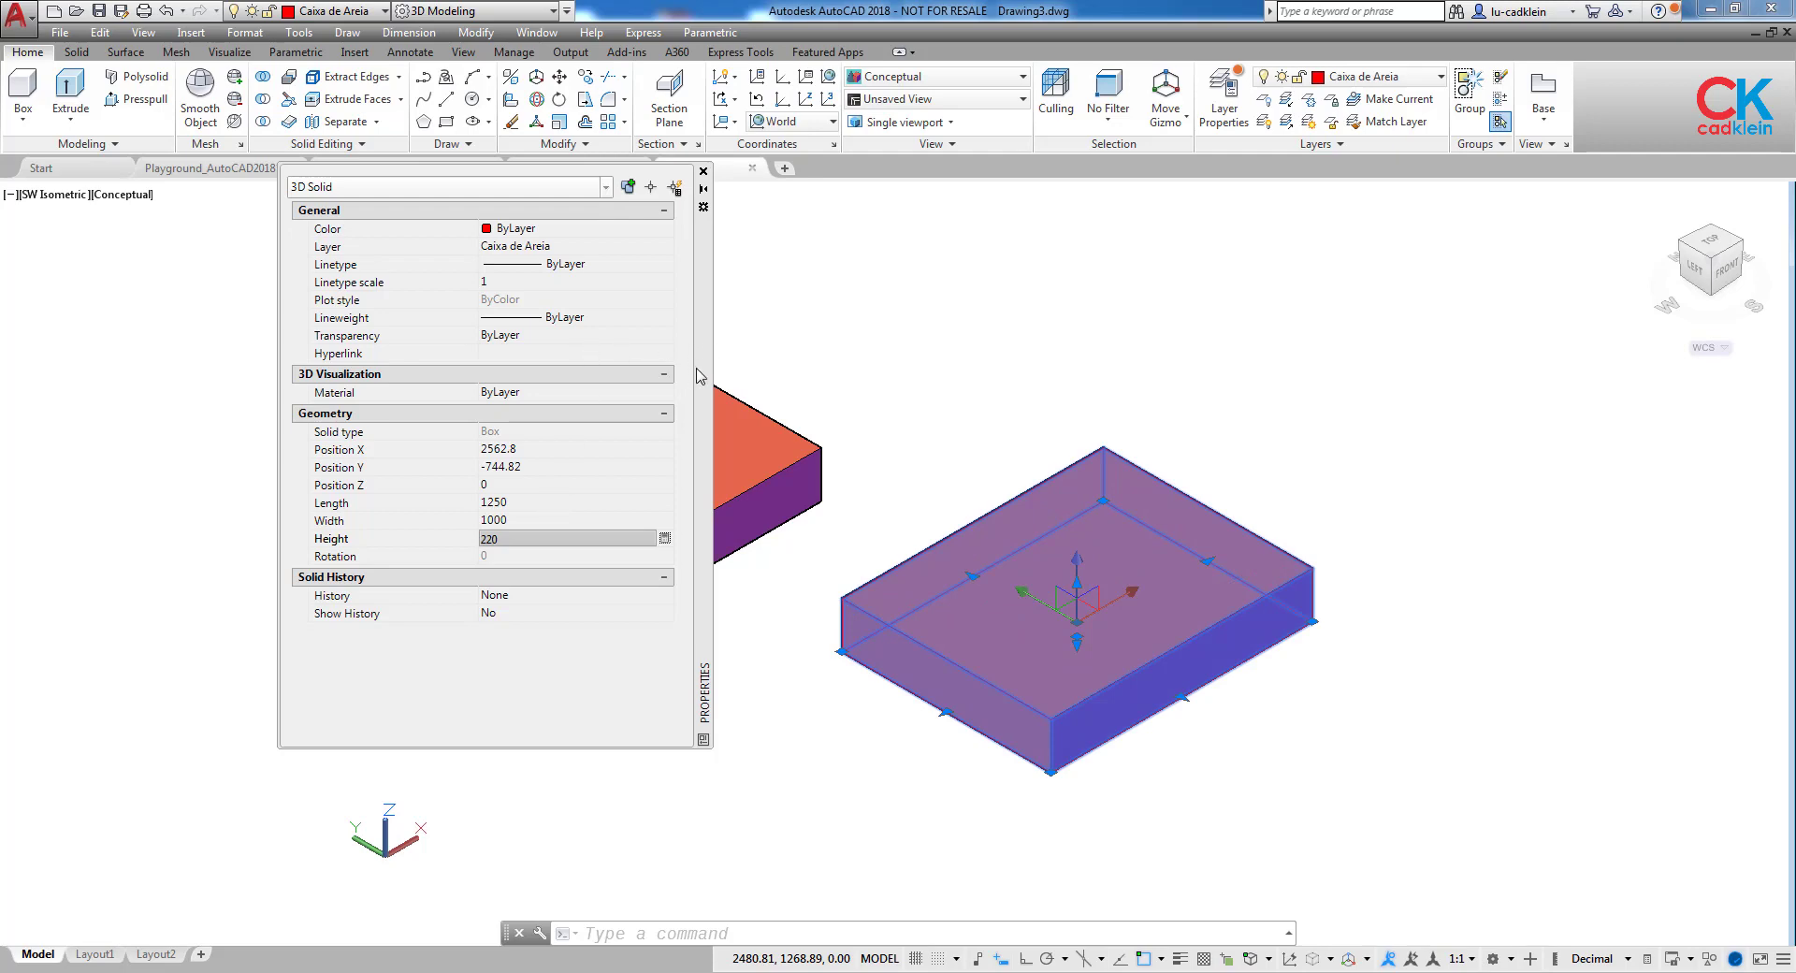
left_click_drag(700, 366, 1595, 412)
middle_click_drag(951, 417, 710, 411)
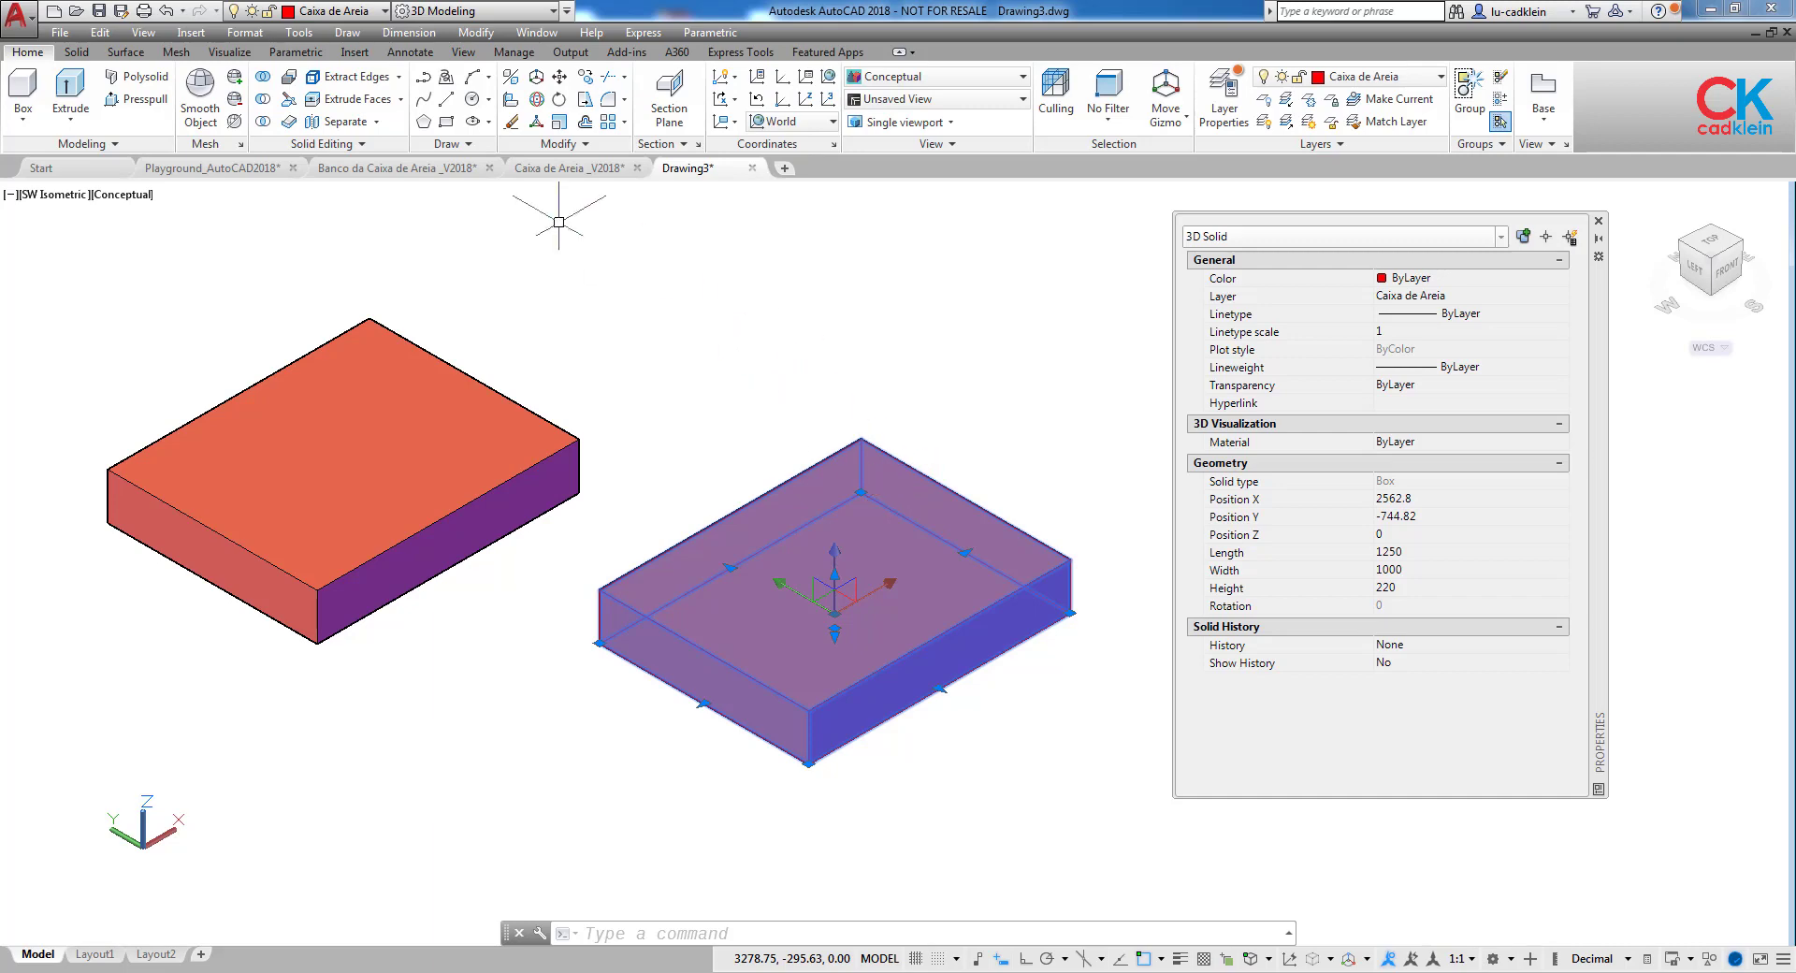
Examine the inner dimensions and wall thickness of the sandbox in the front and plan views of the Caixa de Areia _V2018 drawing.
left_click(566, 168)
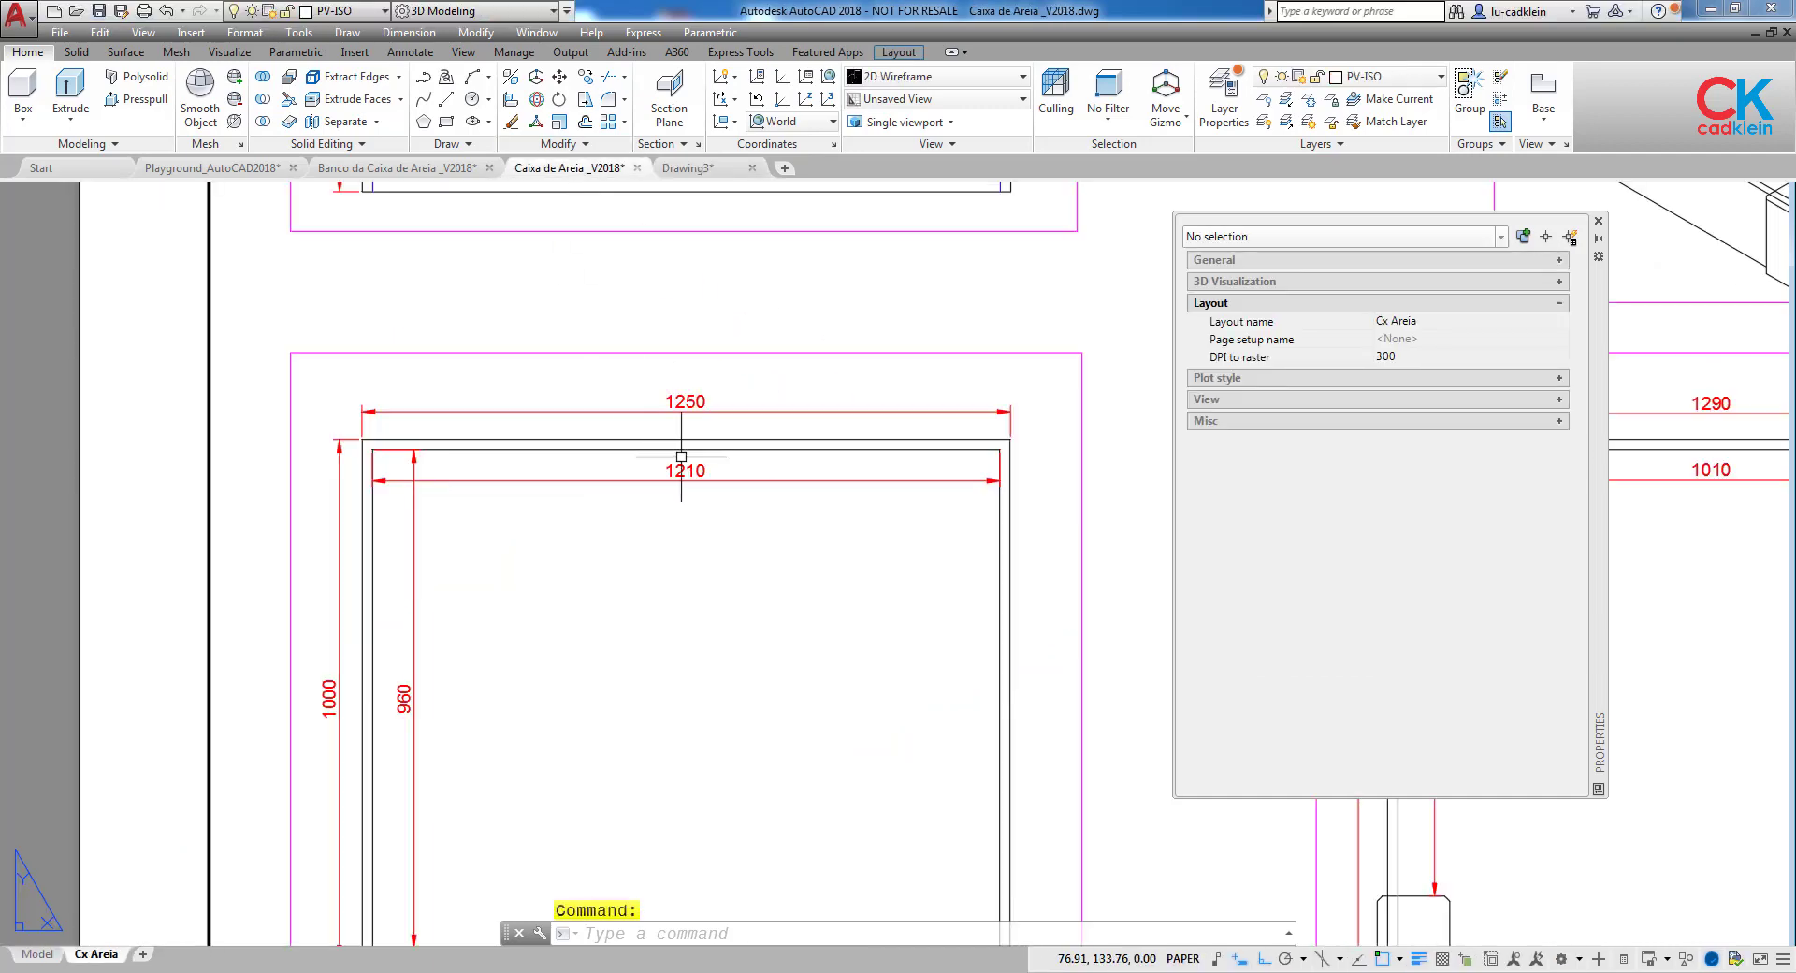
scroll(665, 458, "down", 3)
middle_click_drag(776, 505, 720, 521)
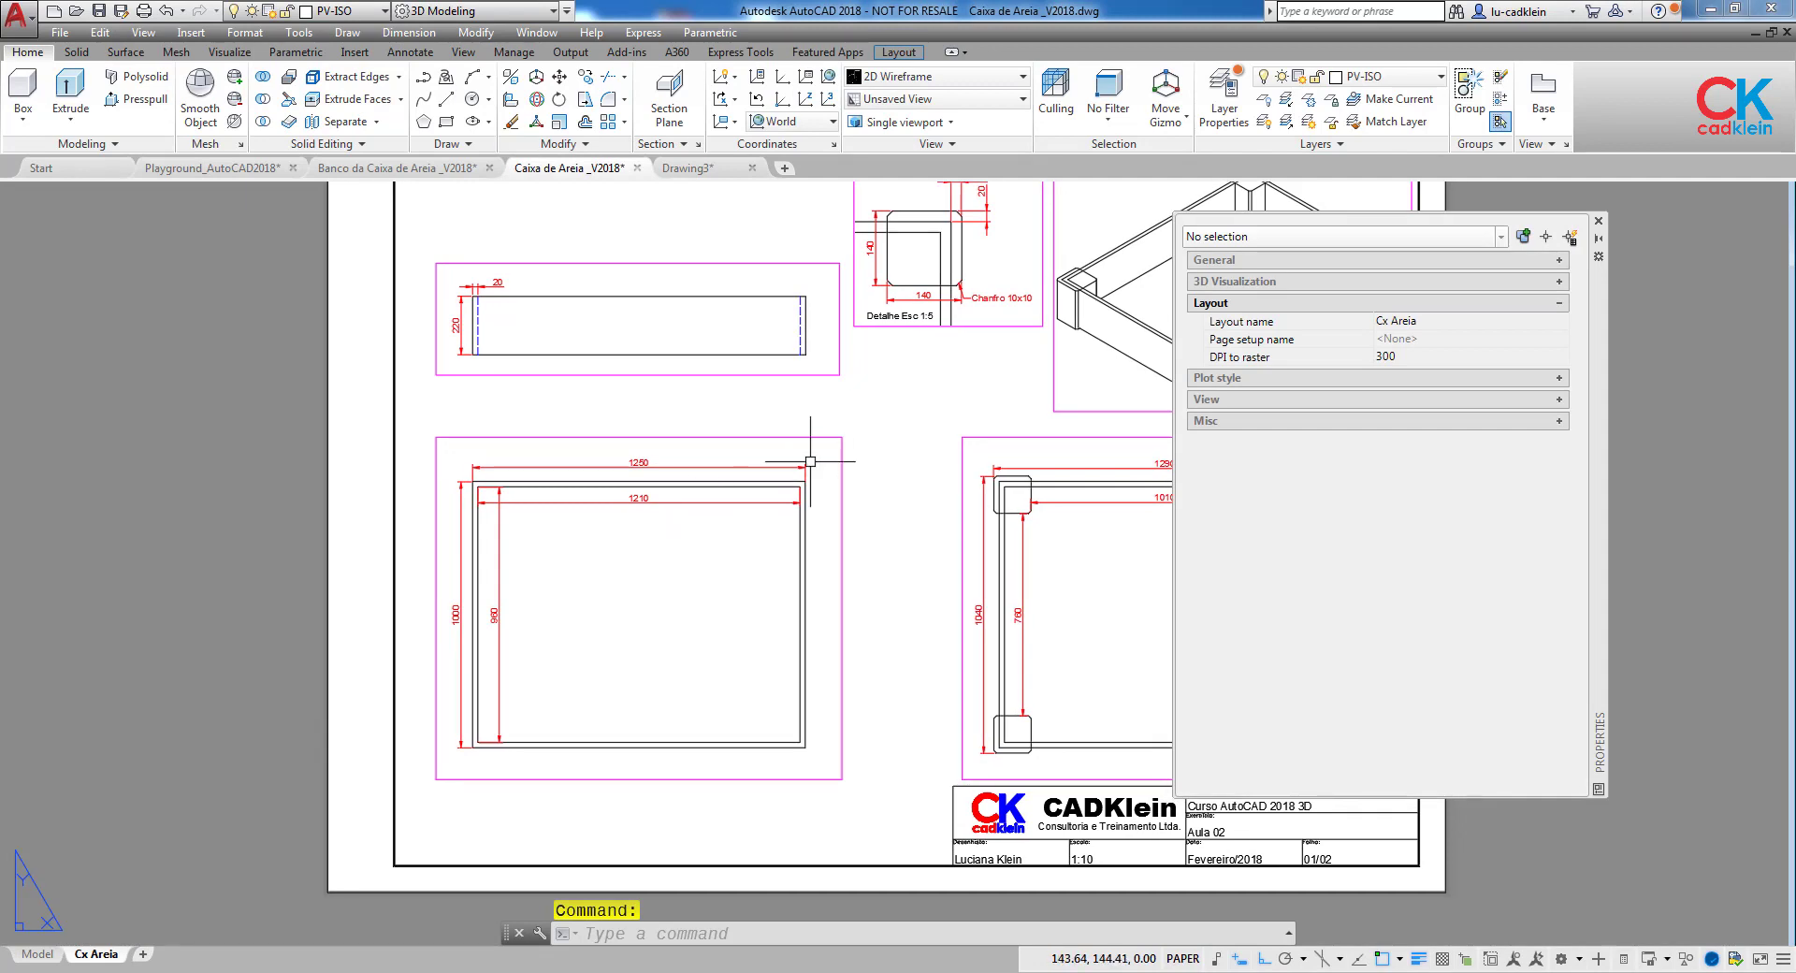
middle_click_drag(809, 461, 431, 564)
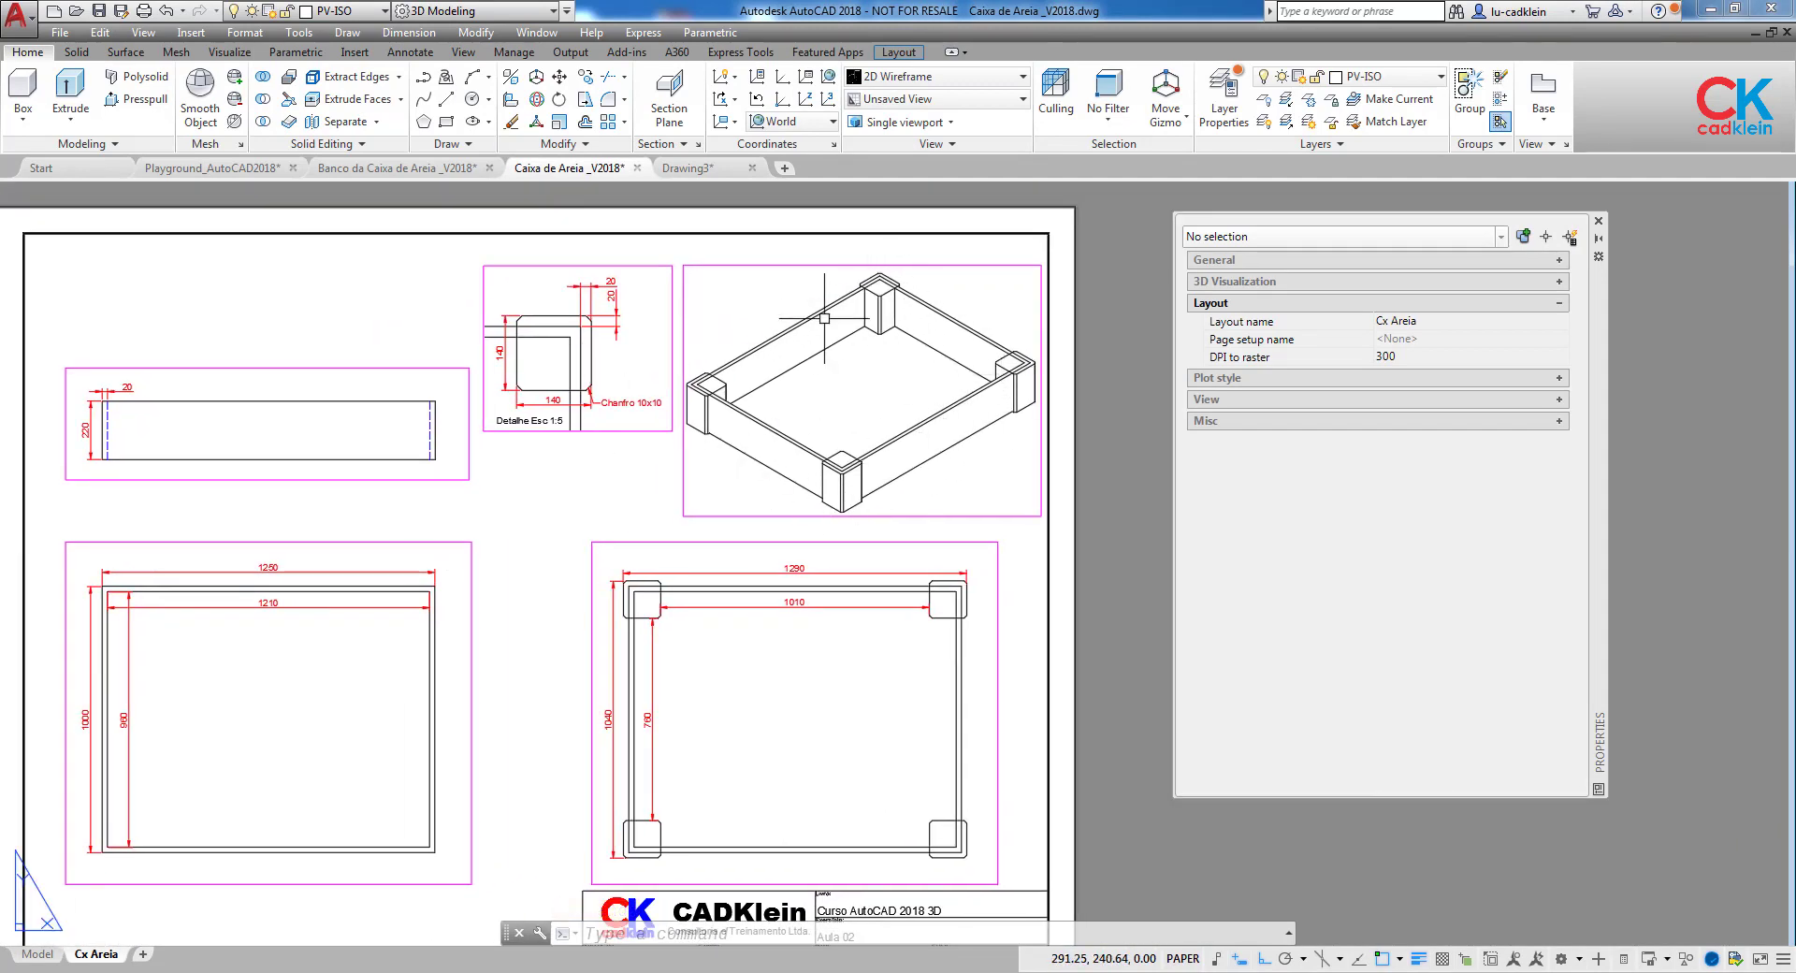
middle_click_drag(451, 726, 782, 528)
middle_click_drag(442, 205, 442, 299)
scroll(441, 298, "up", 4)
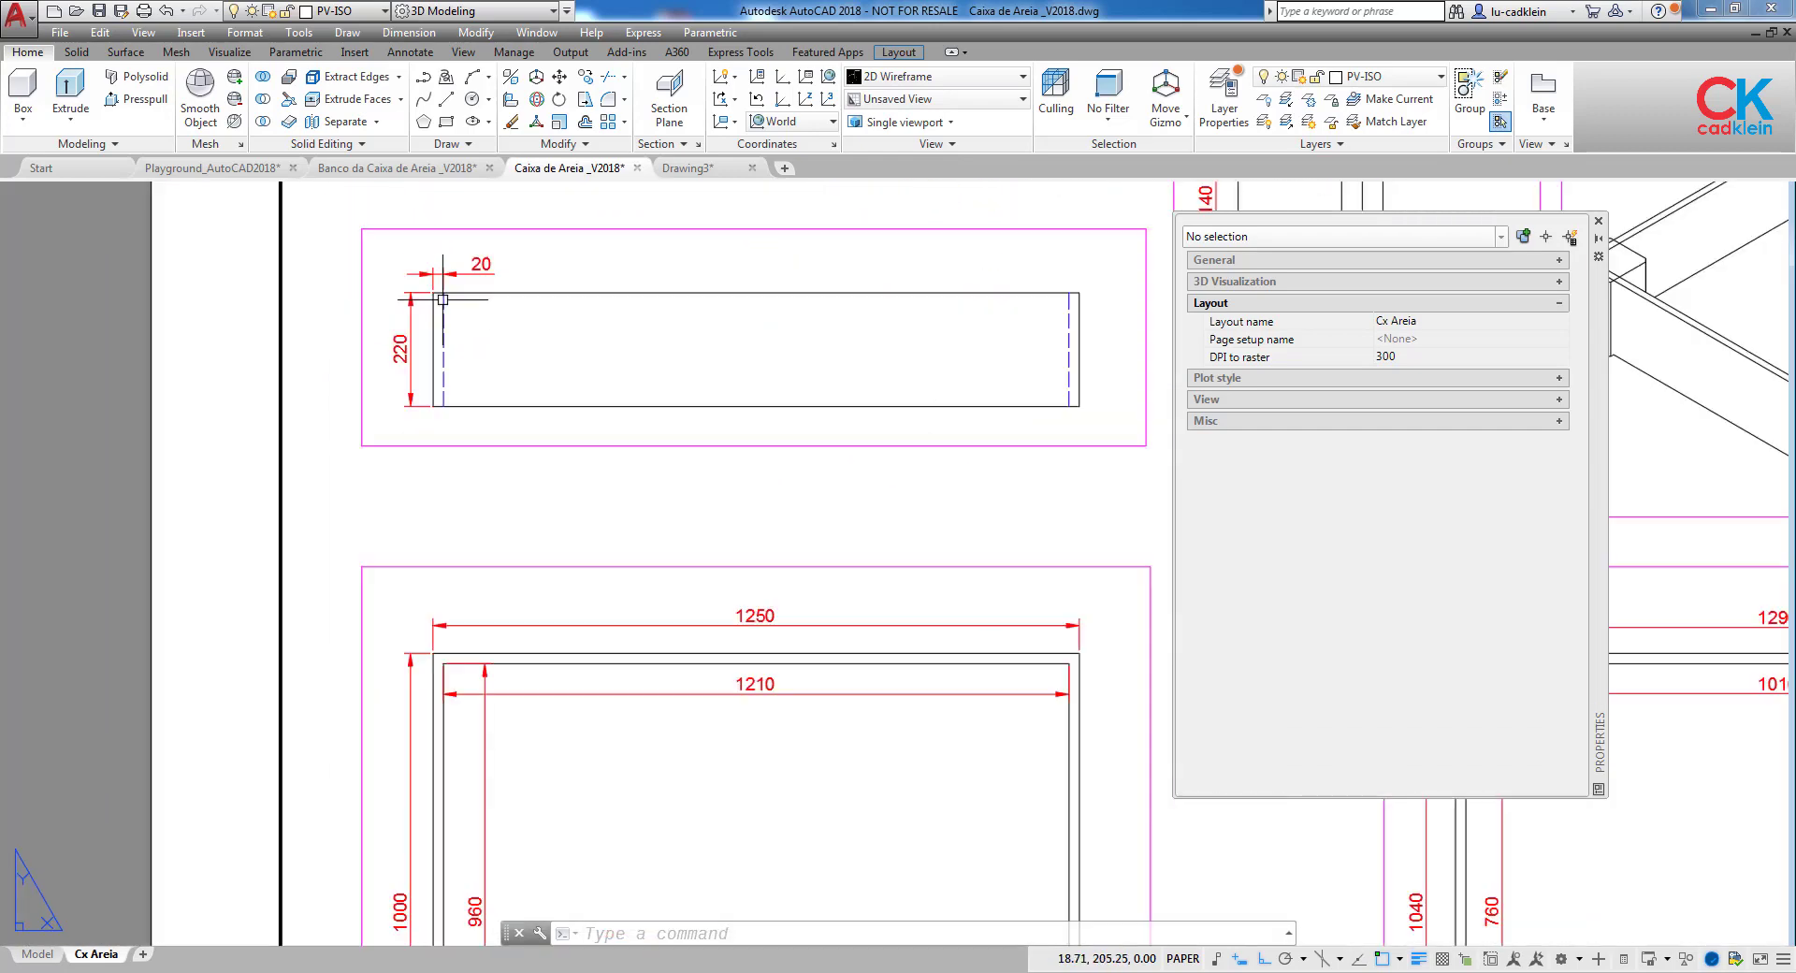
scroll(441, 298, "down", 2)
middle_click_drag(700, 736, 655, 520)
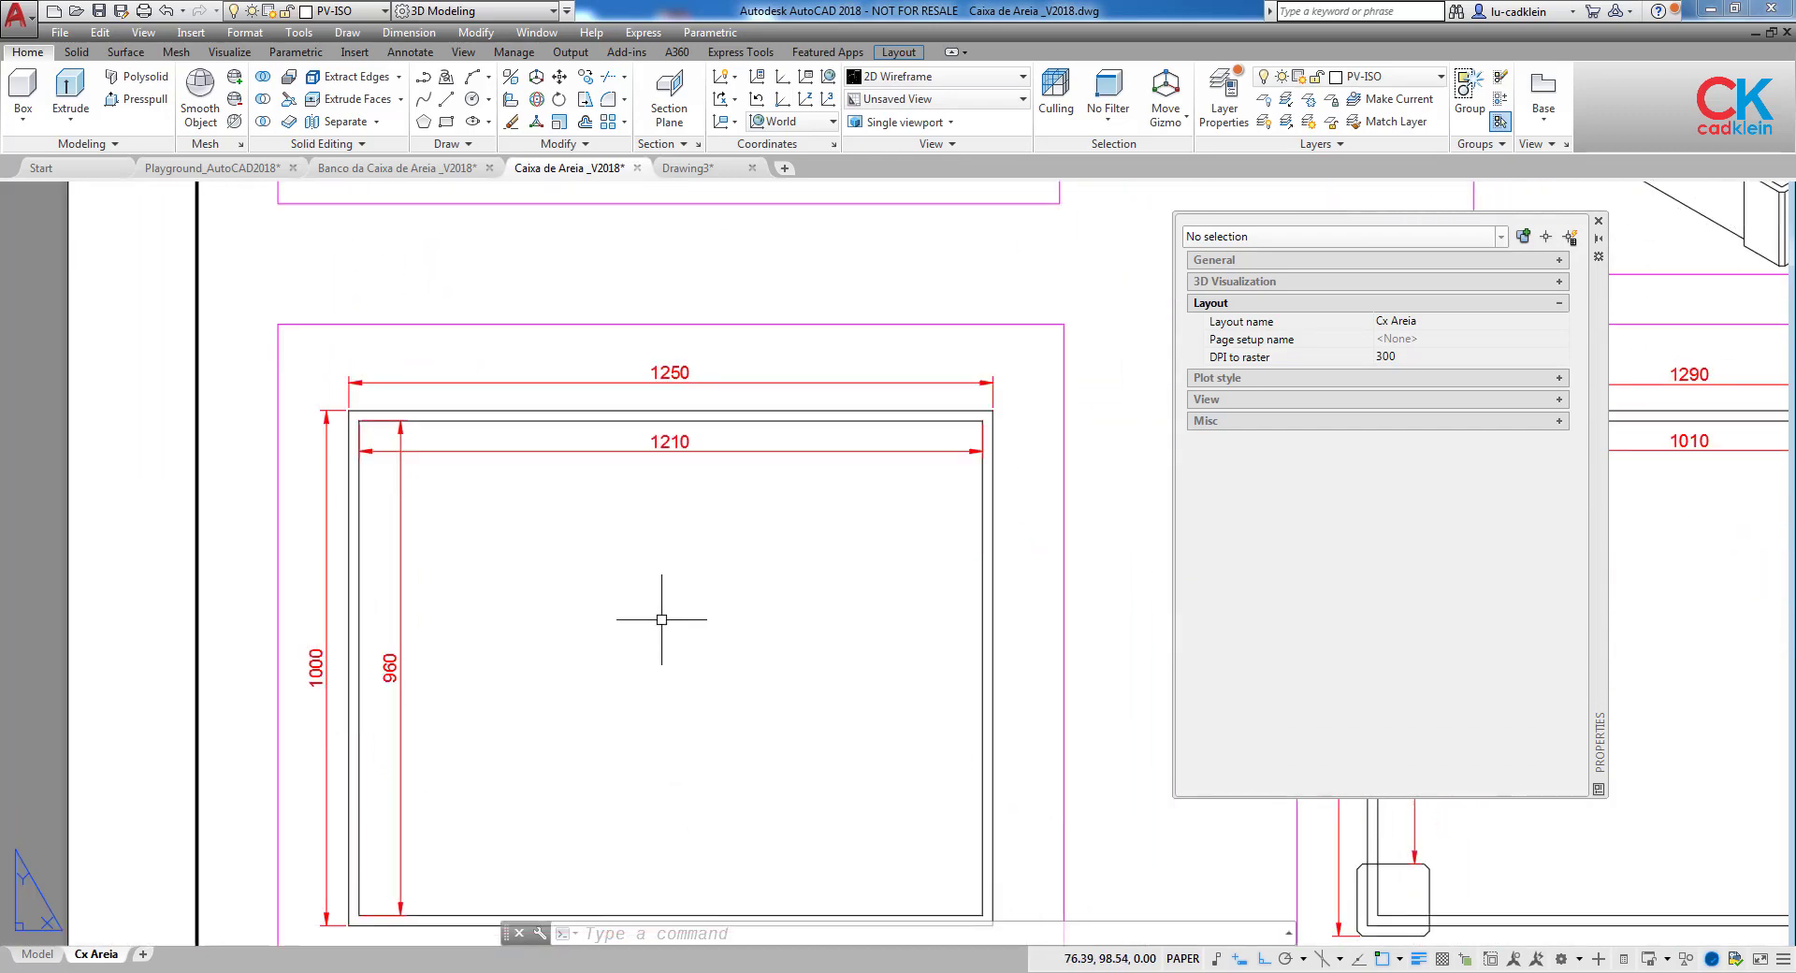
middle_click_drag(667, 647, 654, 556)
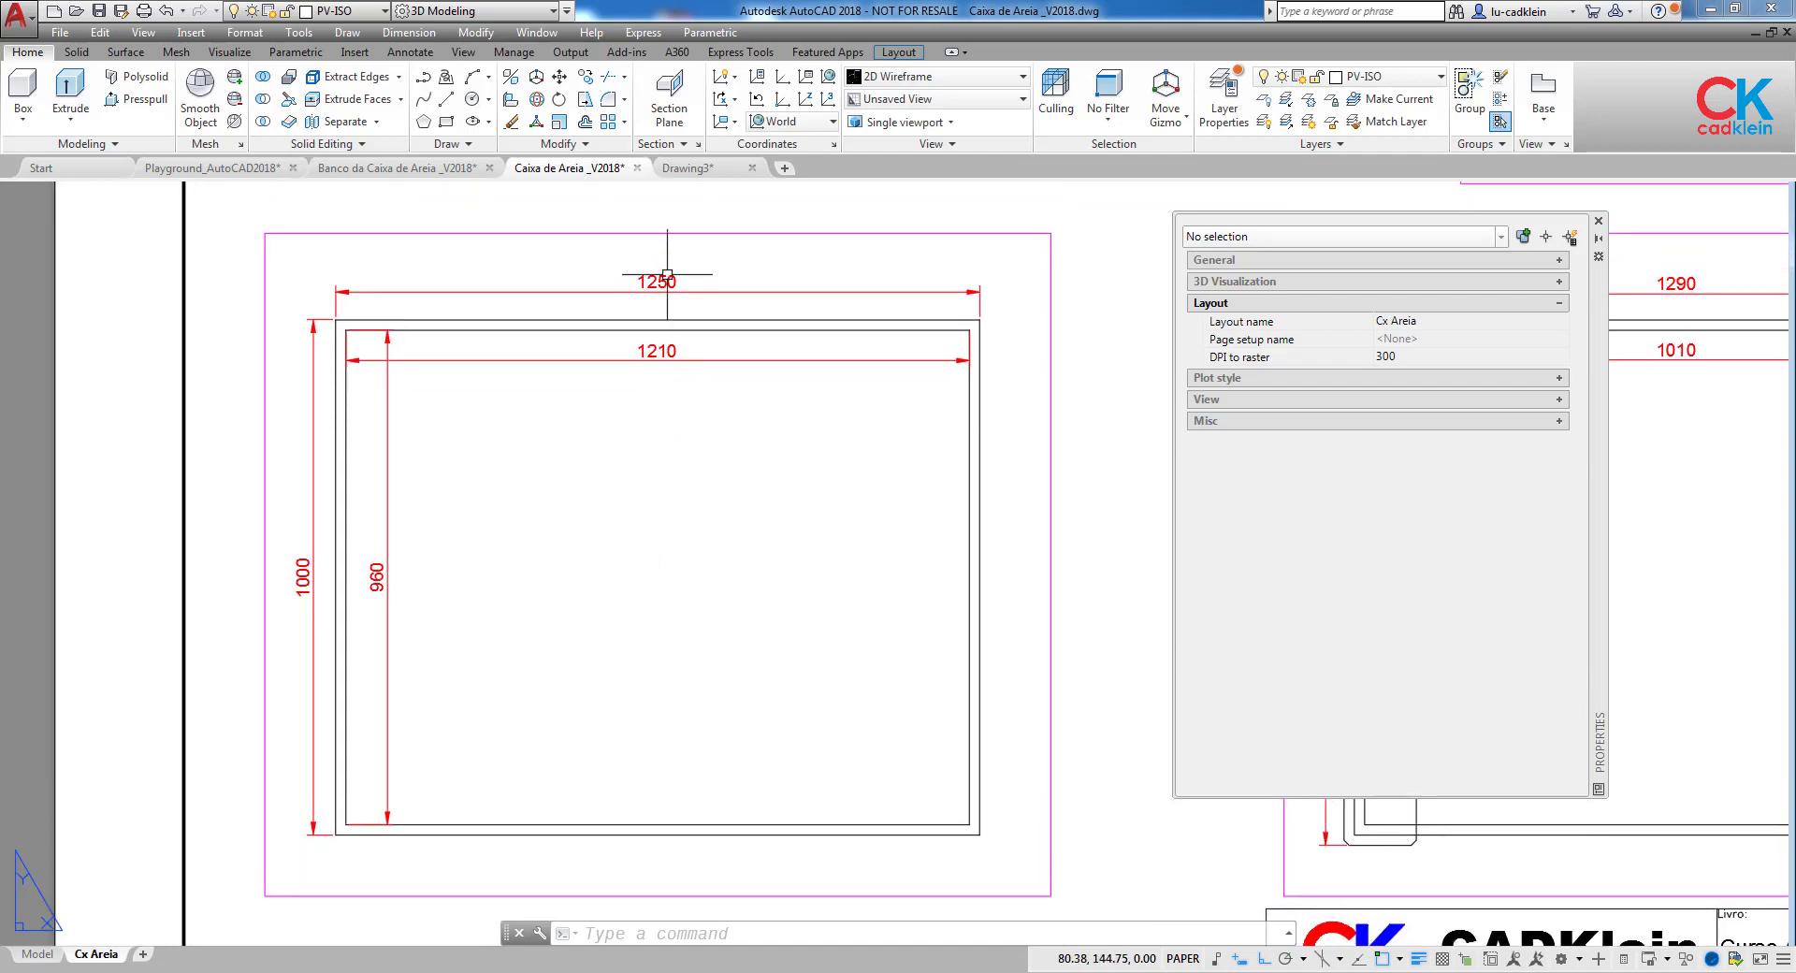
Return to Drawing3 and set the second box's length to 1210 and width to 960.
left_click(721, 171)
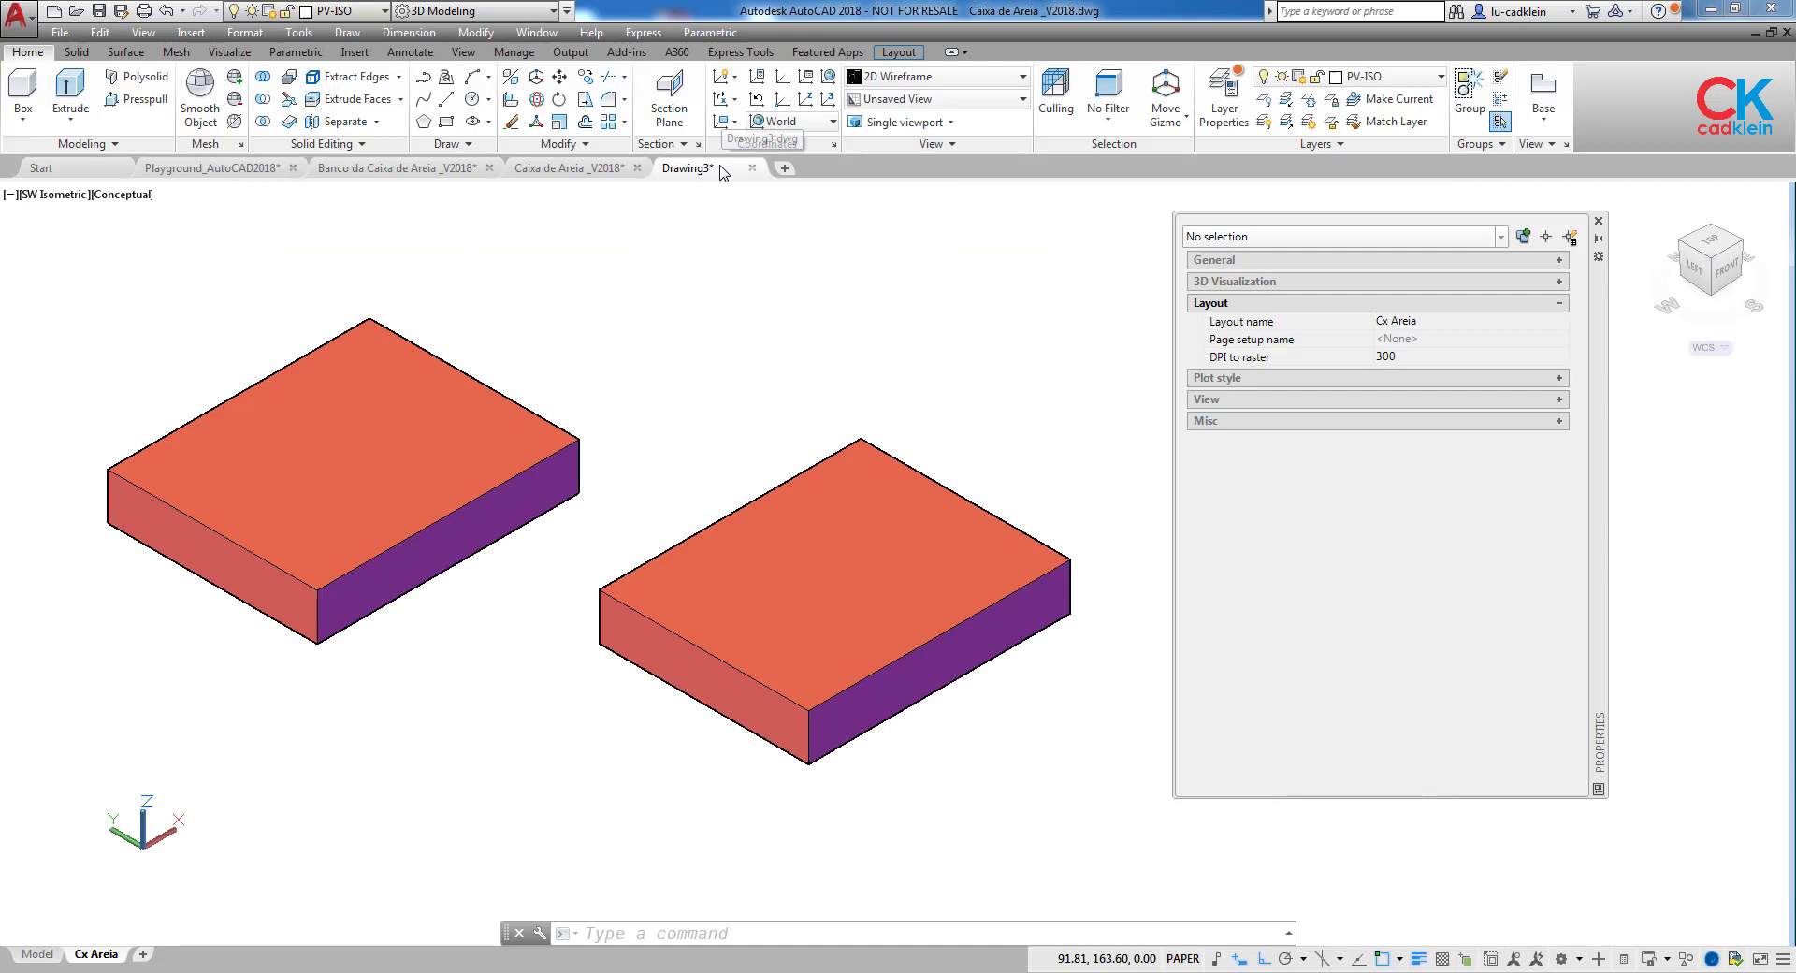
left_click(872, 463)
left_click(1405, 550)
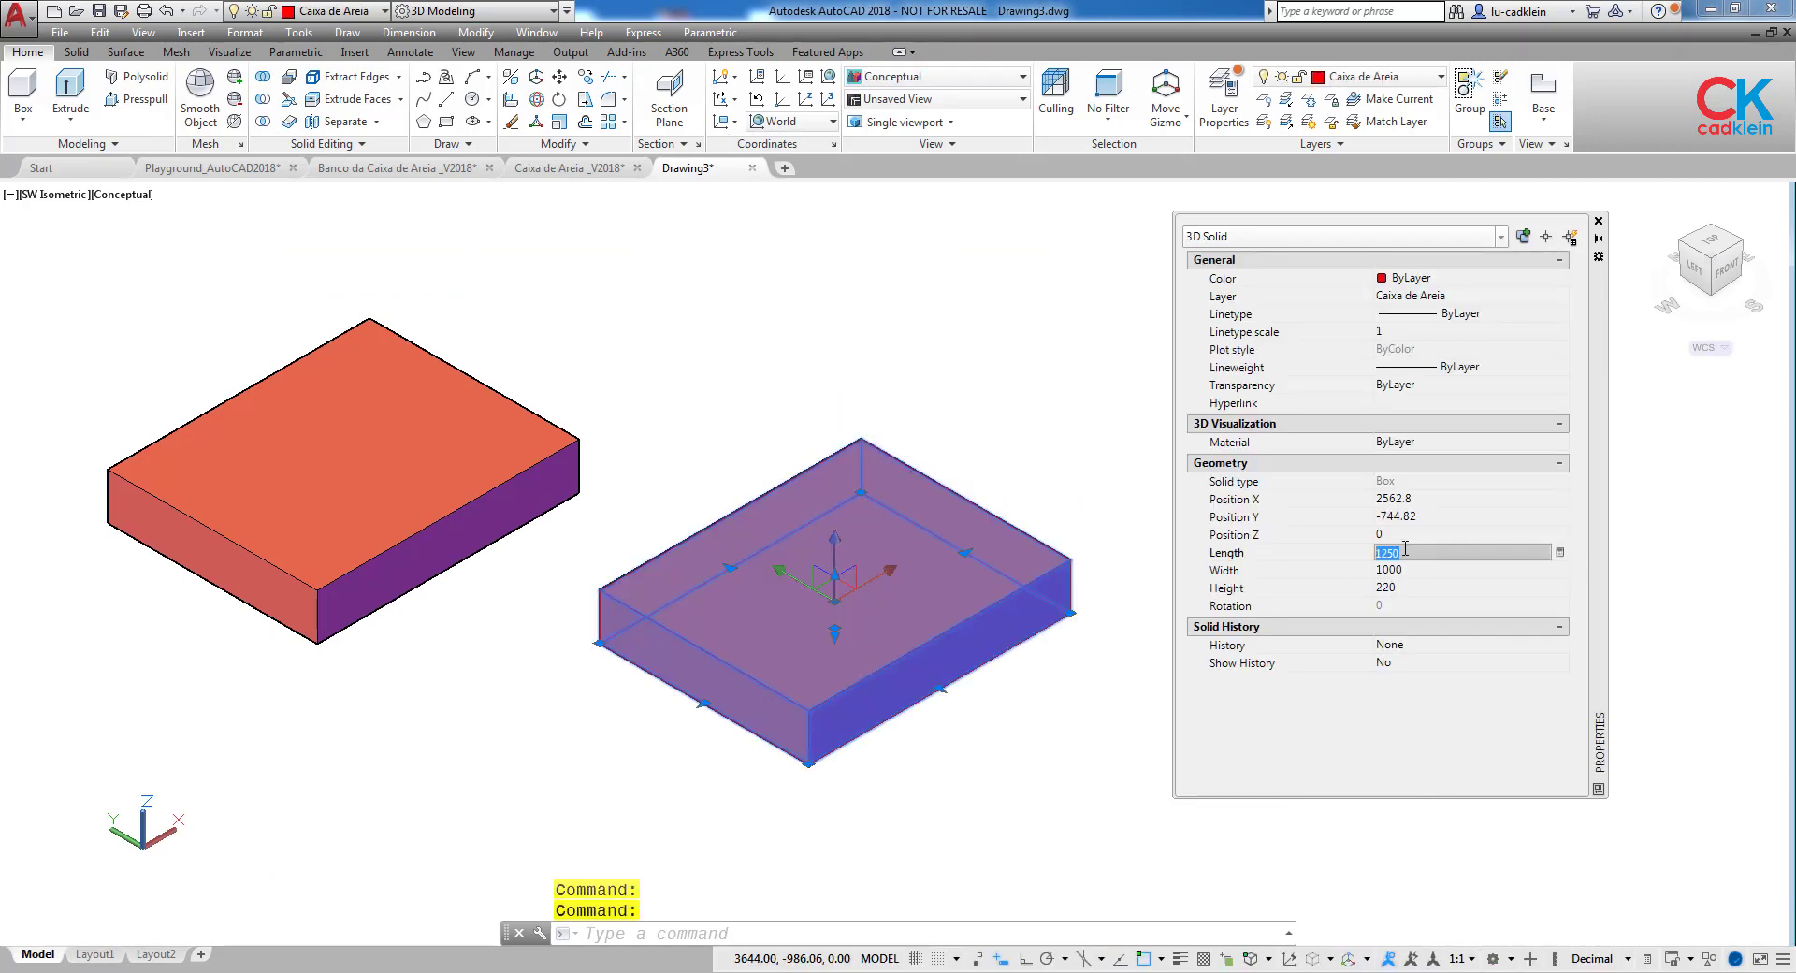
type("1210")
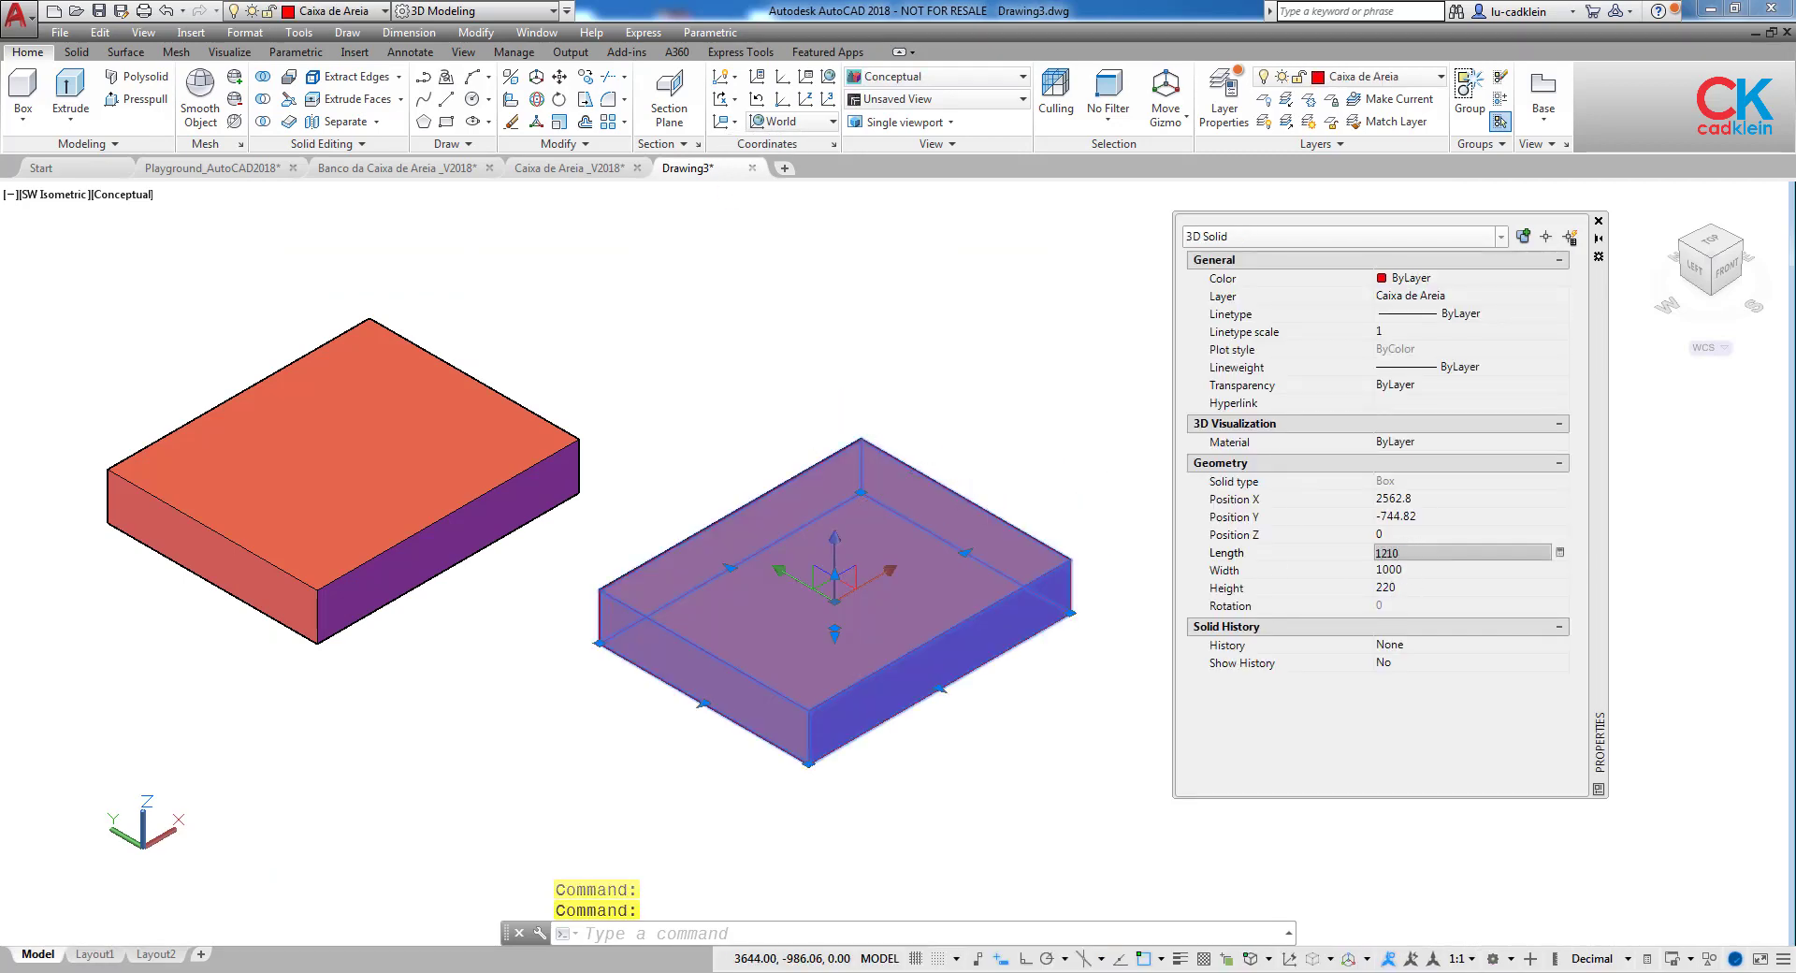
key("Tab")
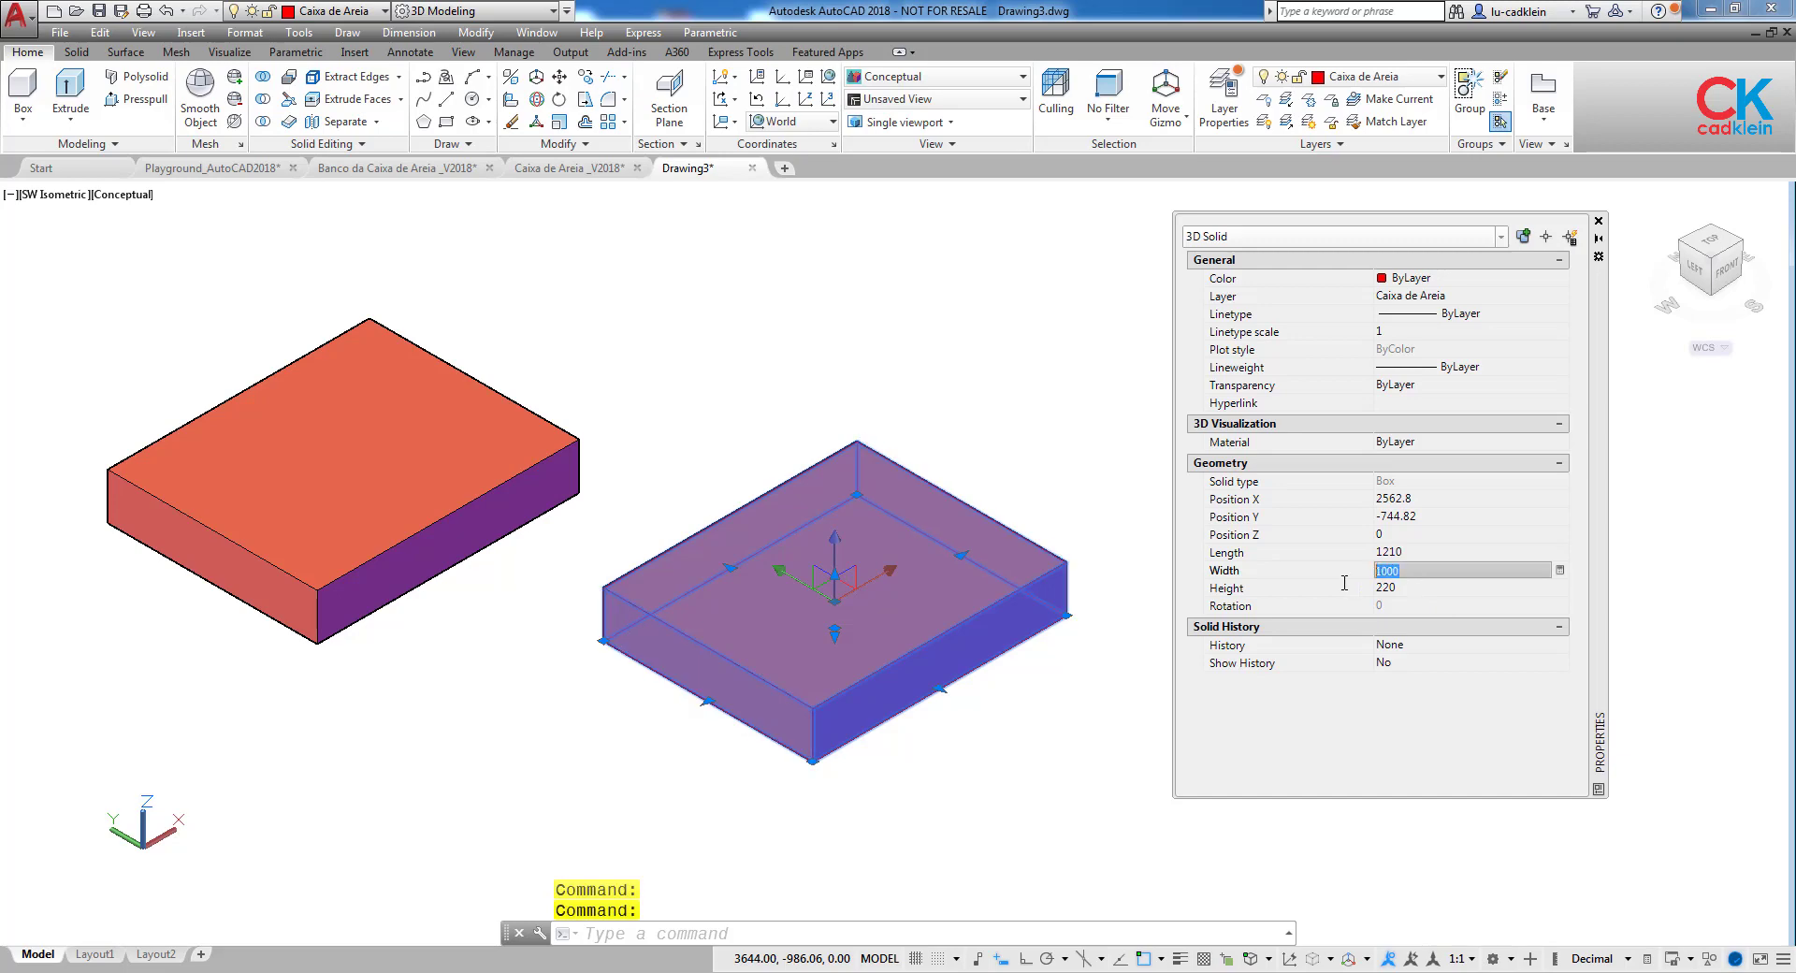
type("960")
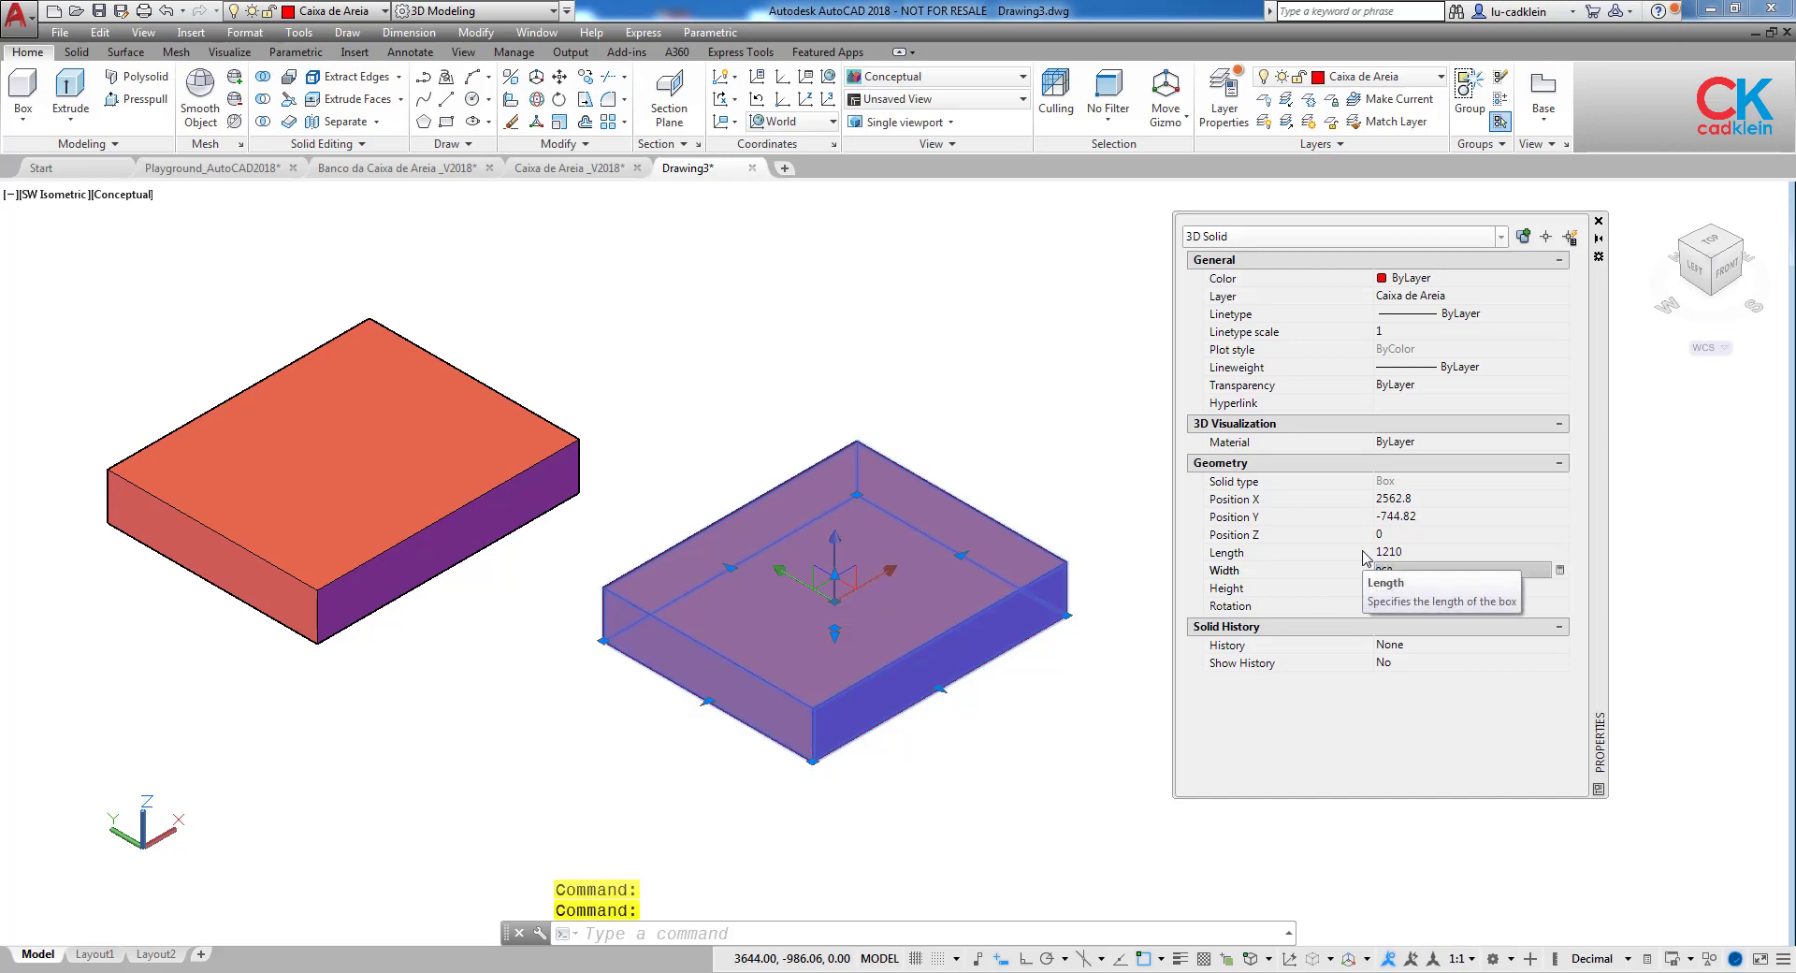
key("Tab")
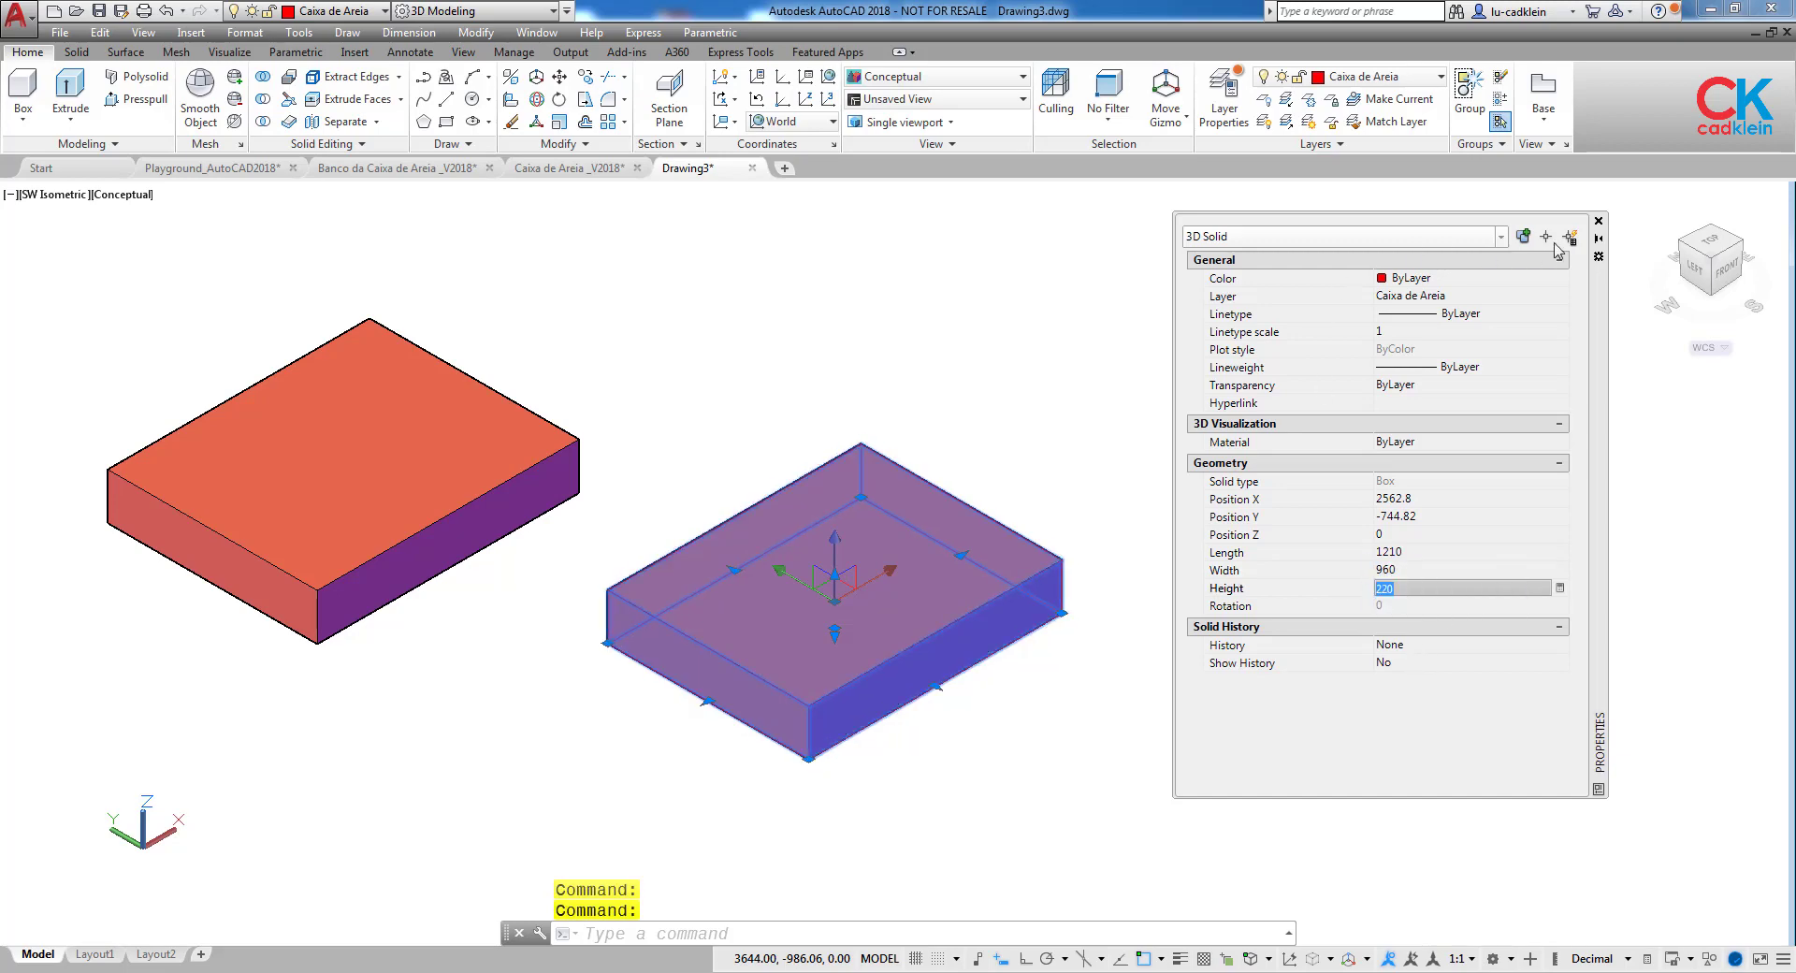
Close the properties palette and clear the selection of the second box.
left_click(1599, 222)
key("Escape")
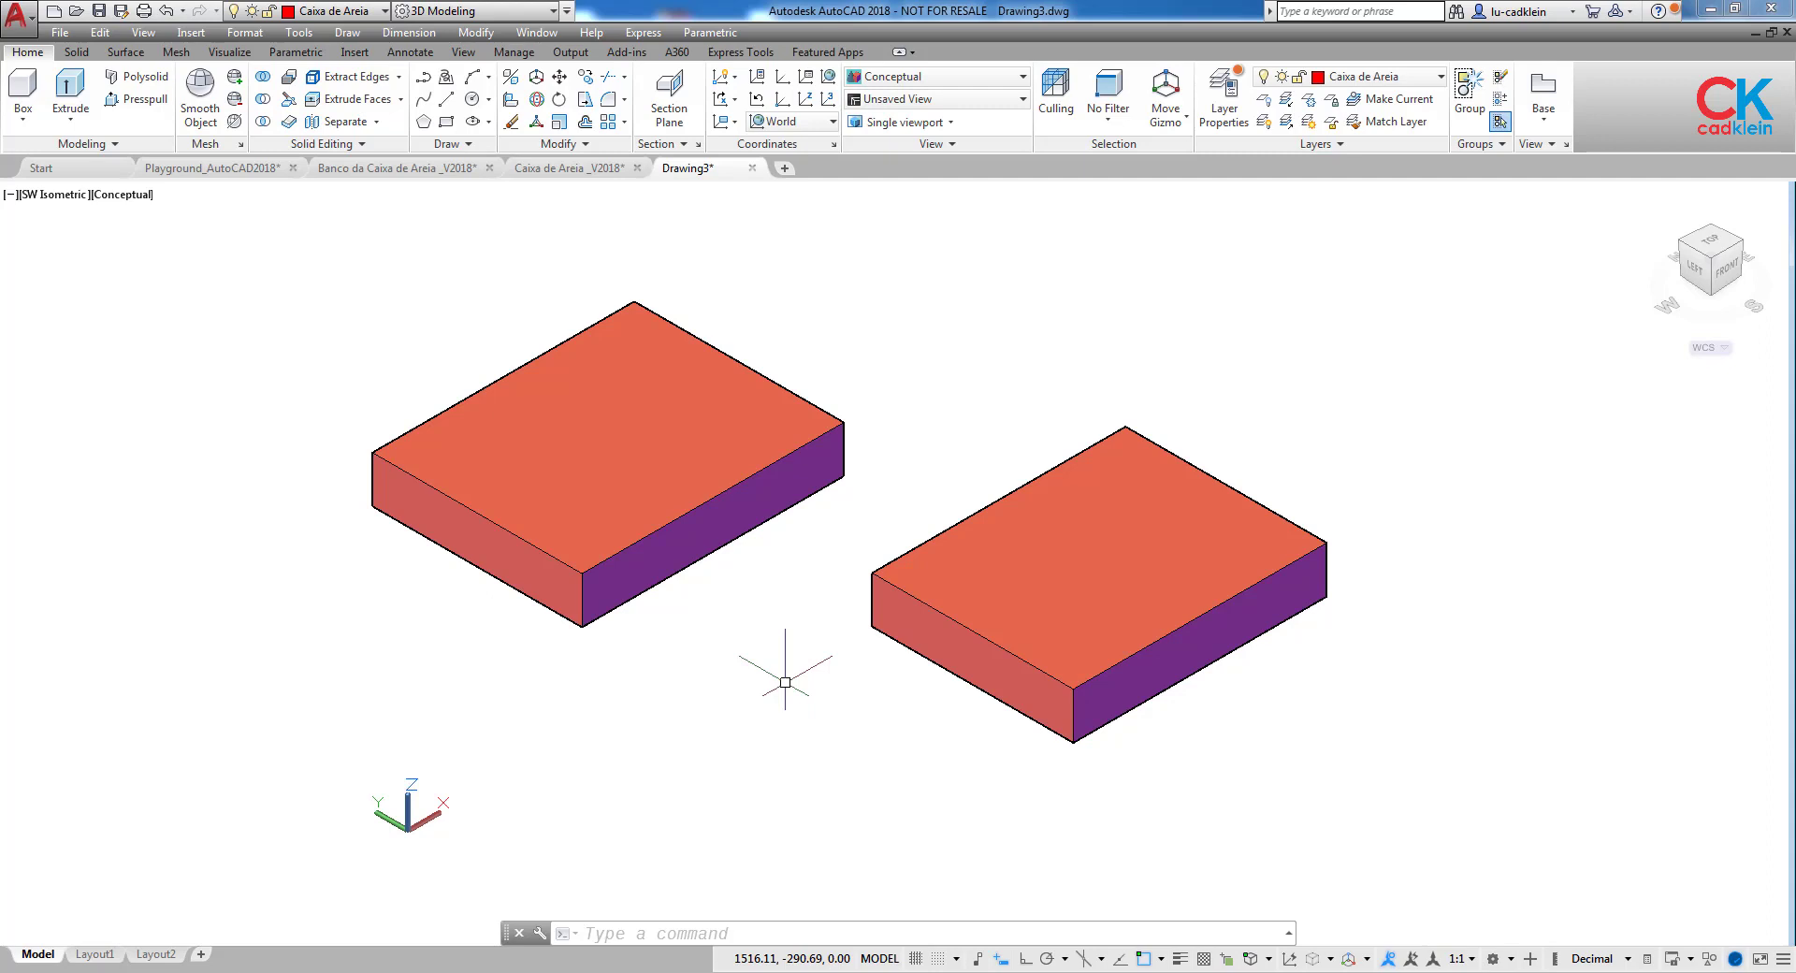
Move the second box with M2P points, from the midpoint between its opposite top corners to the matching midpoint on the first box.
type("m")
key("Return")
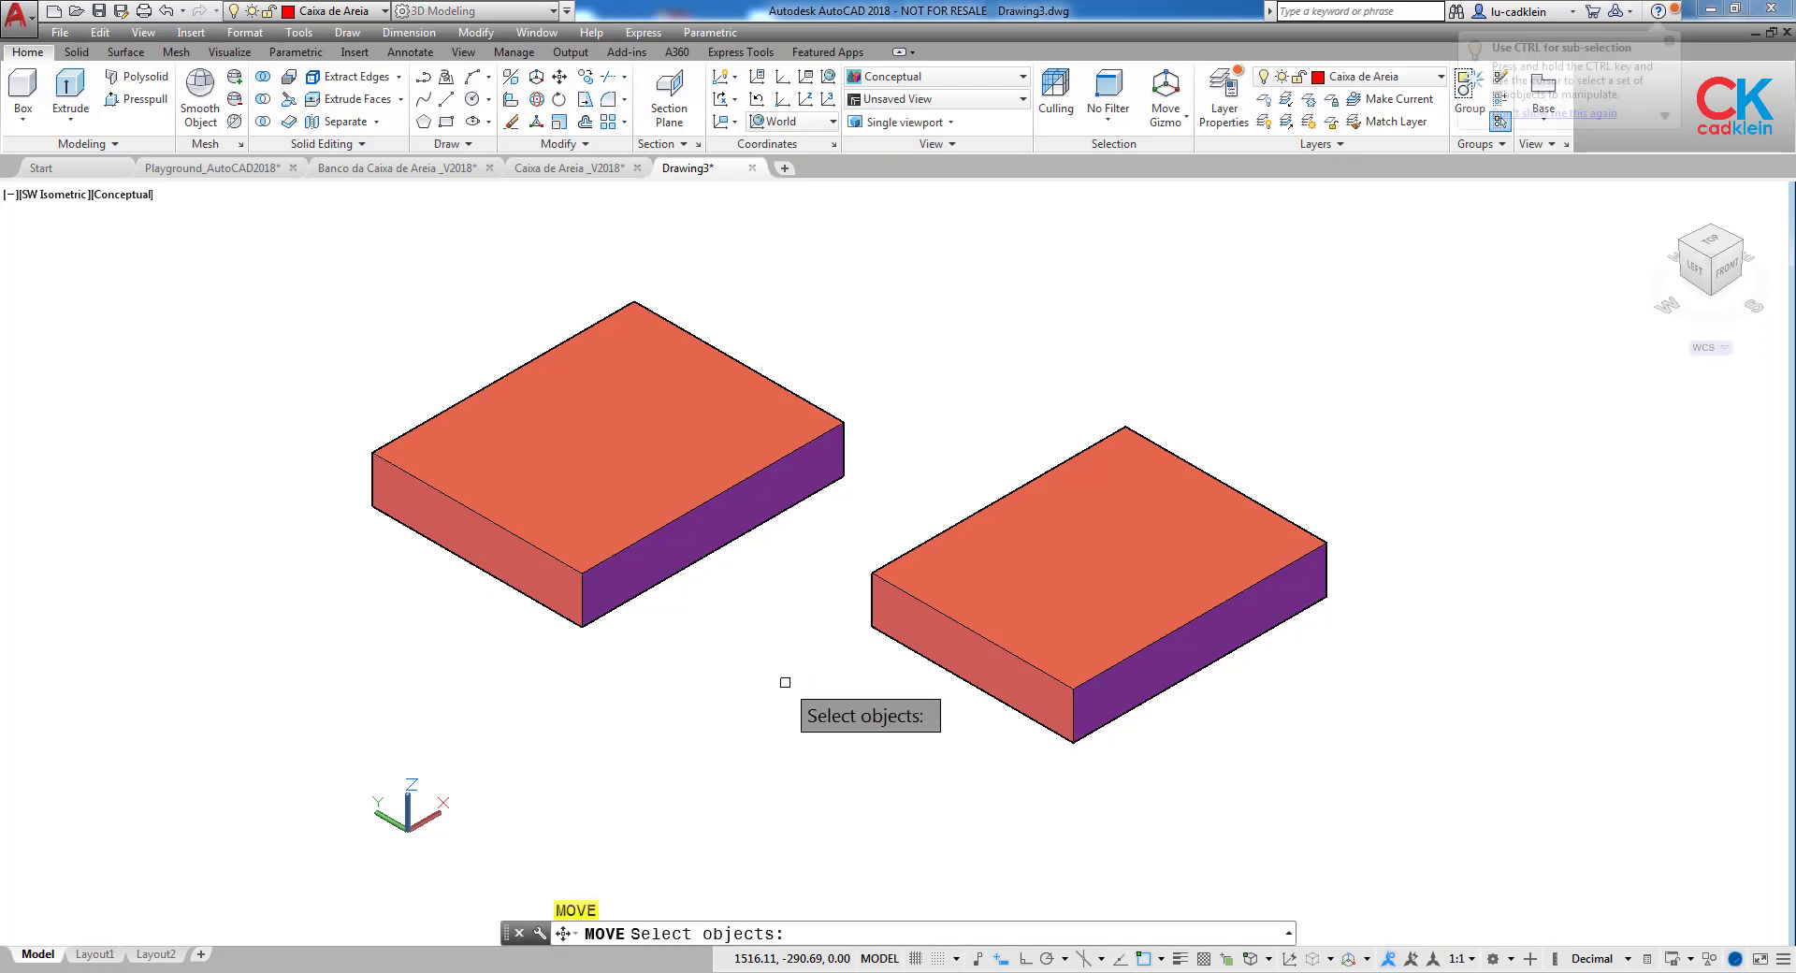
left_click(981, 619)
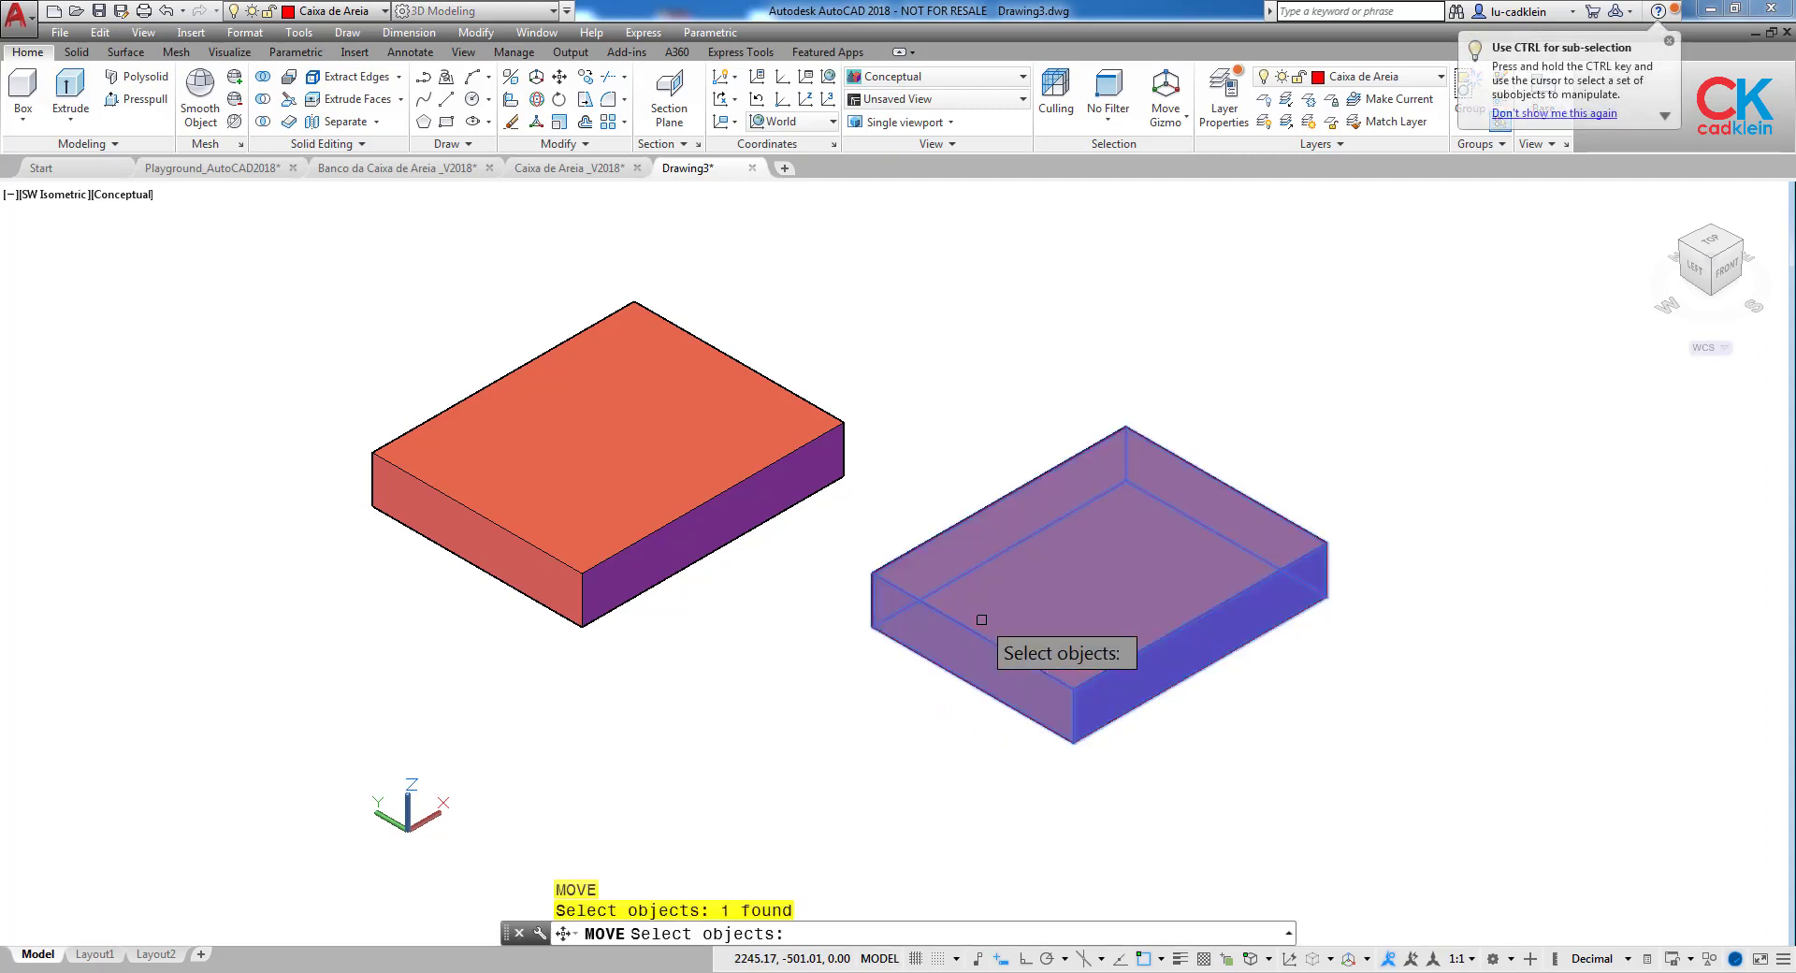
key("Return")
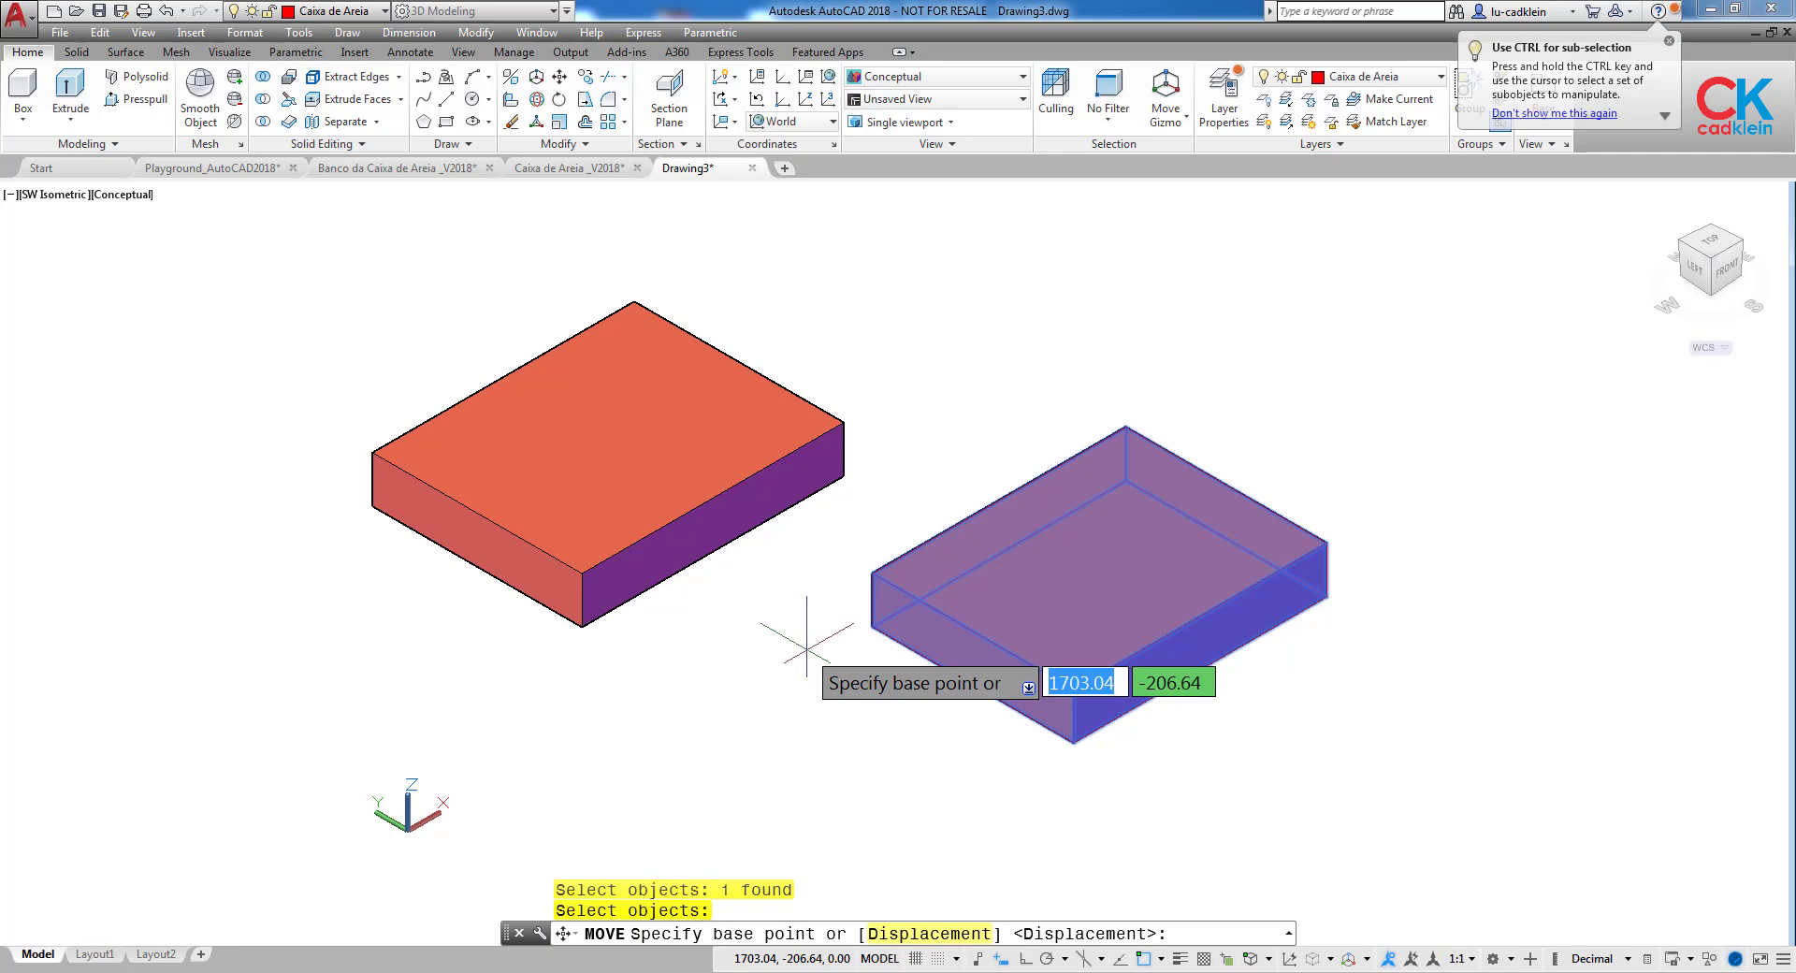
type("m2p")
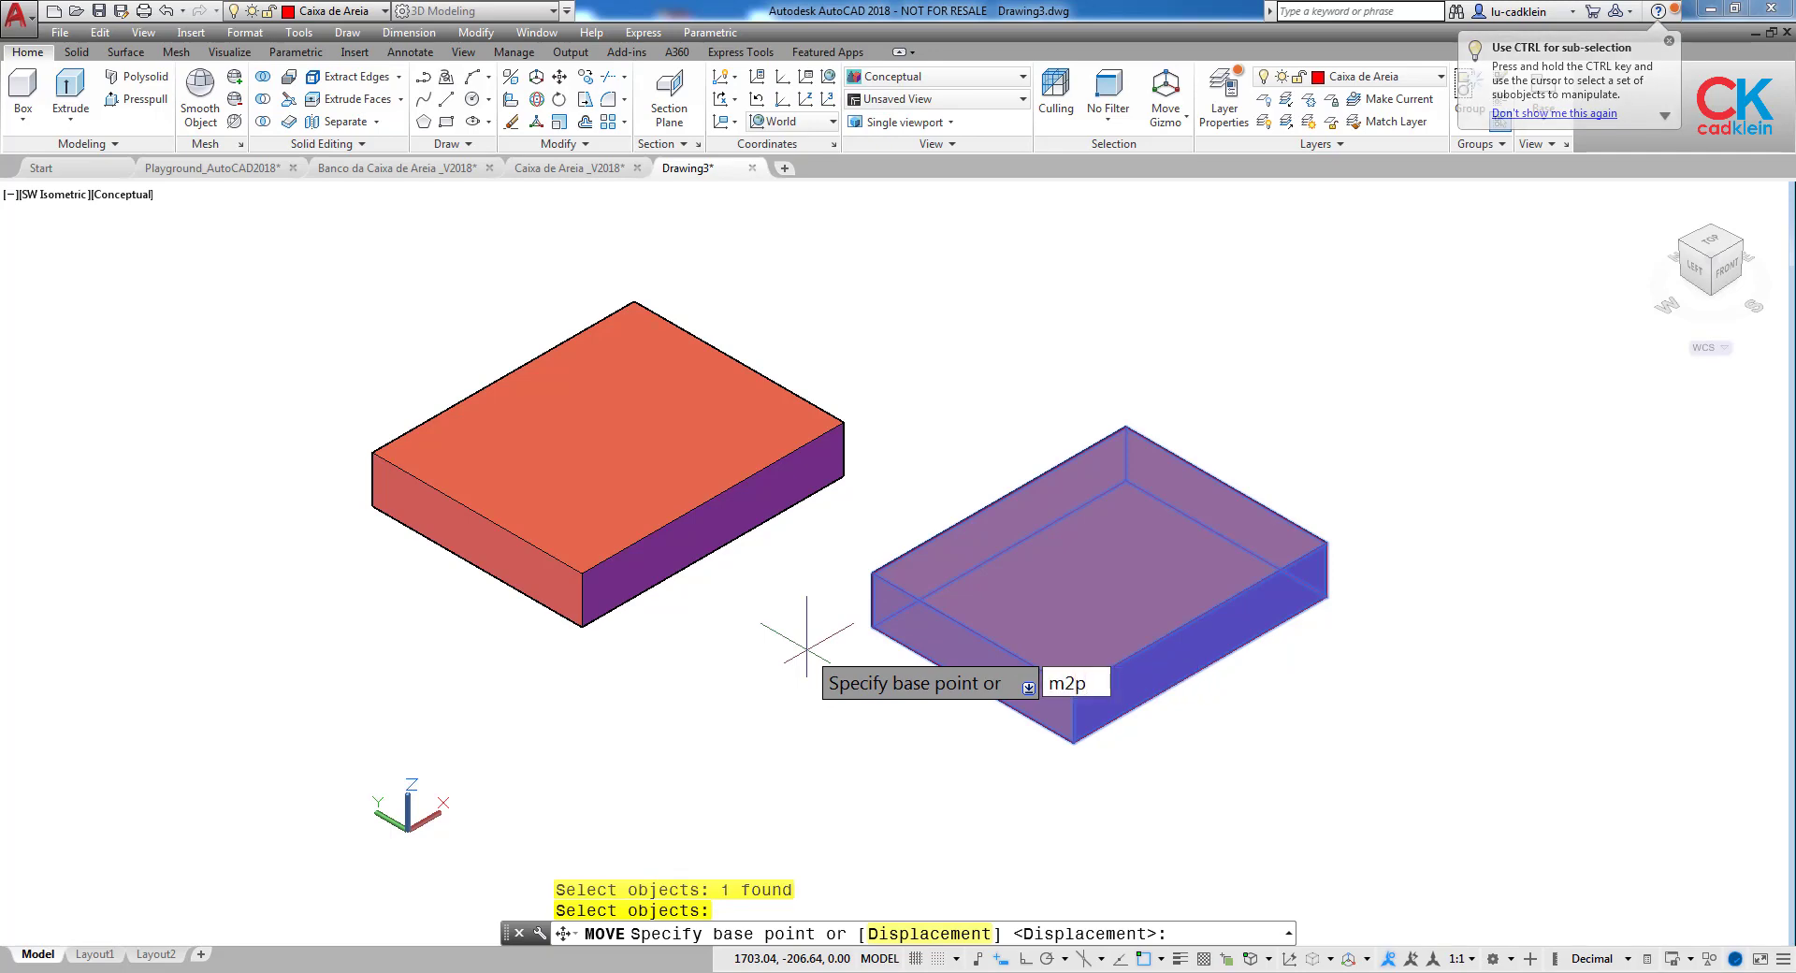
key("Return")
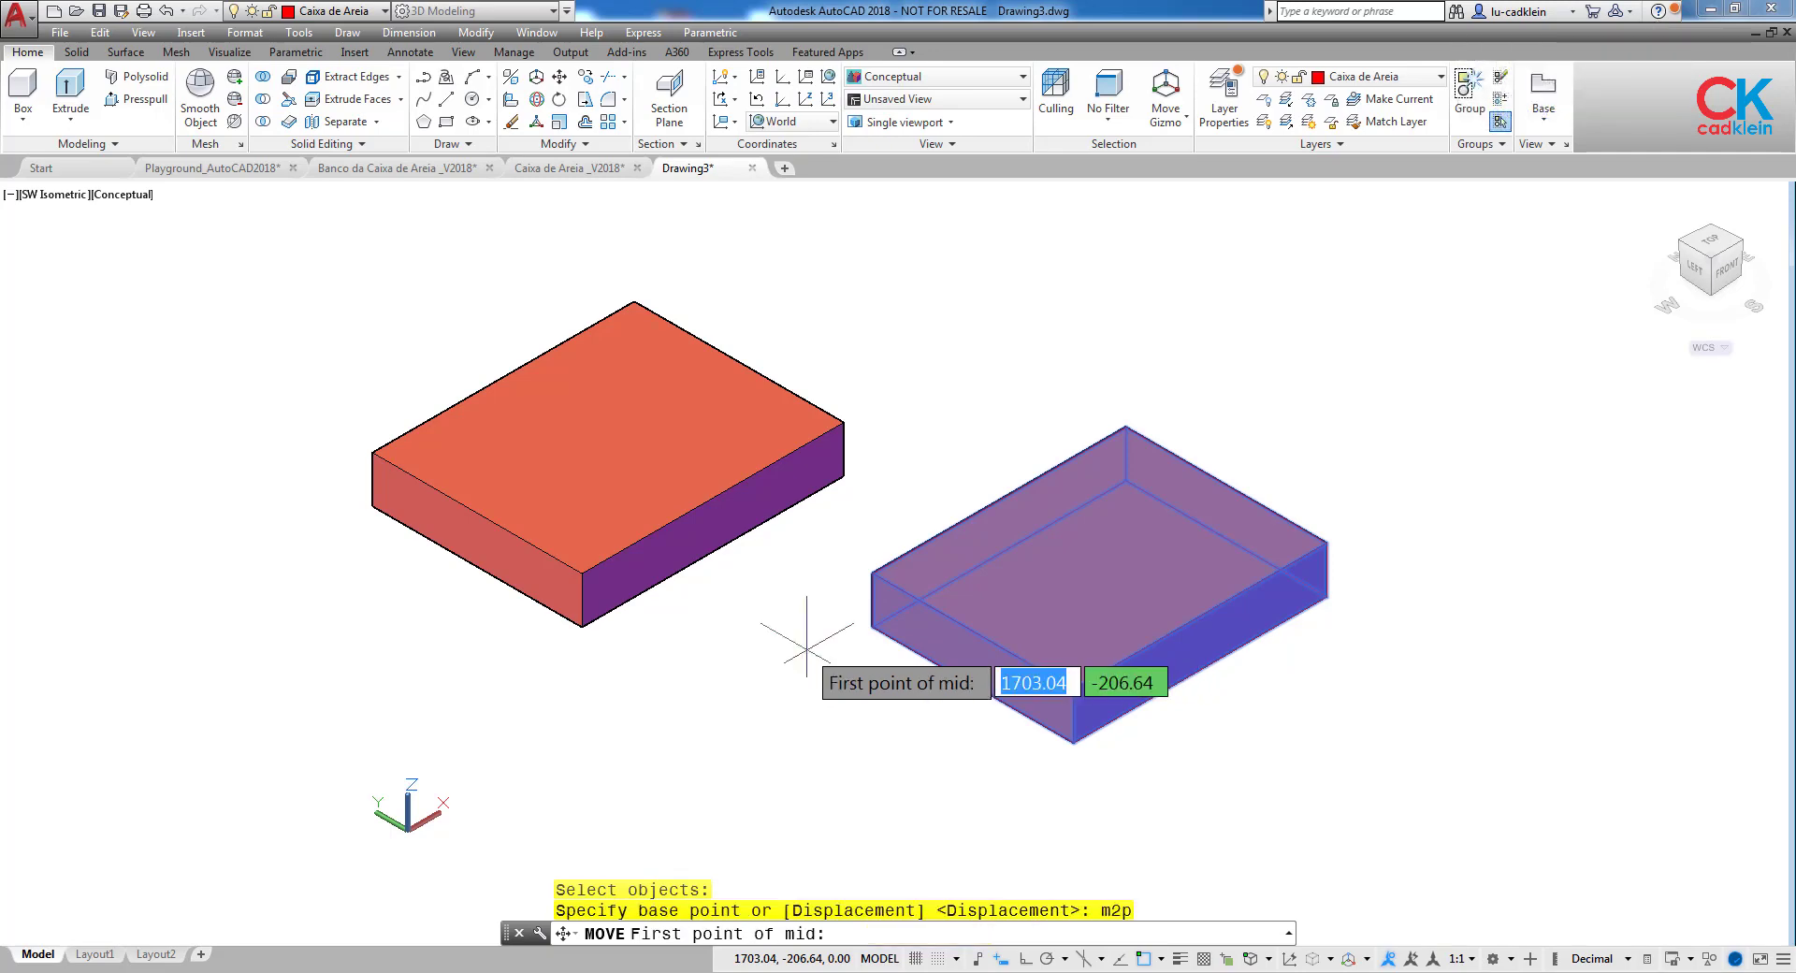
left_click(871, 573)
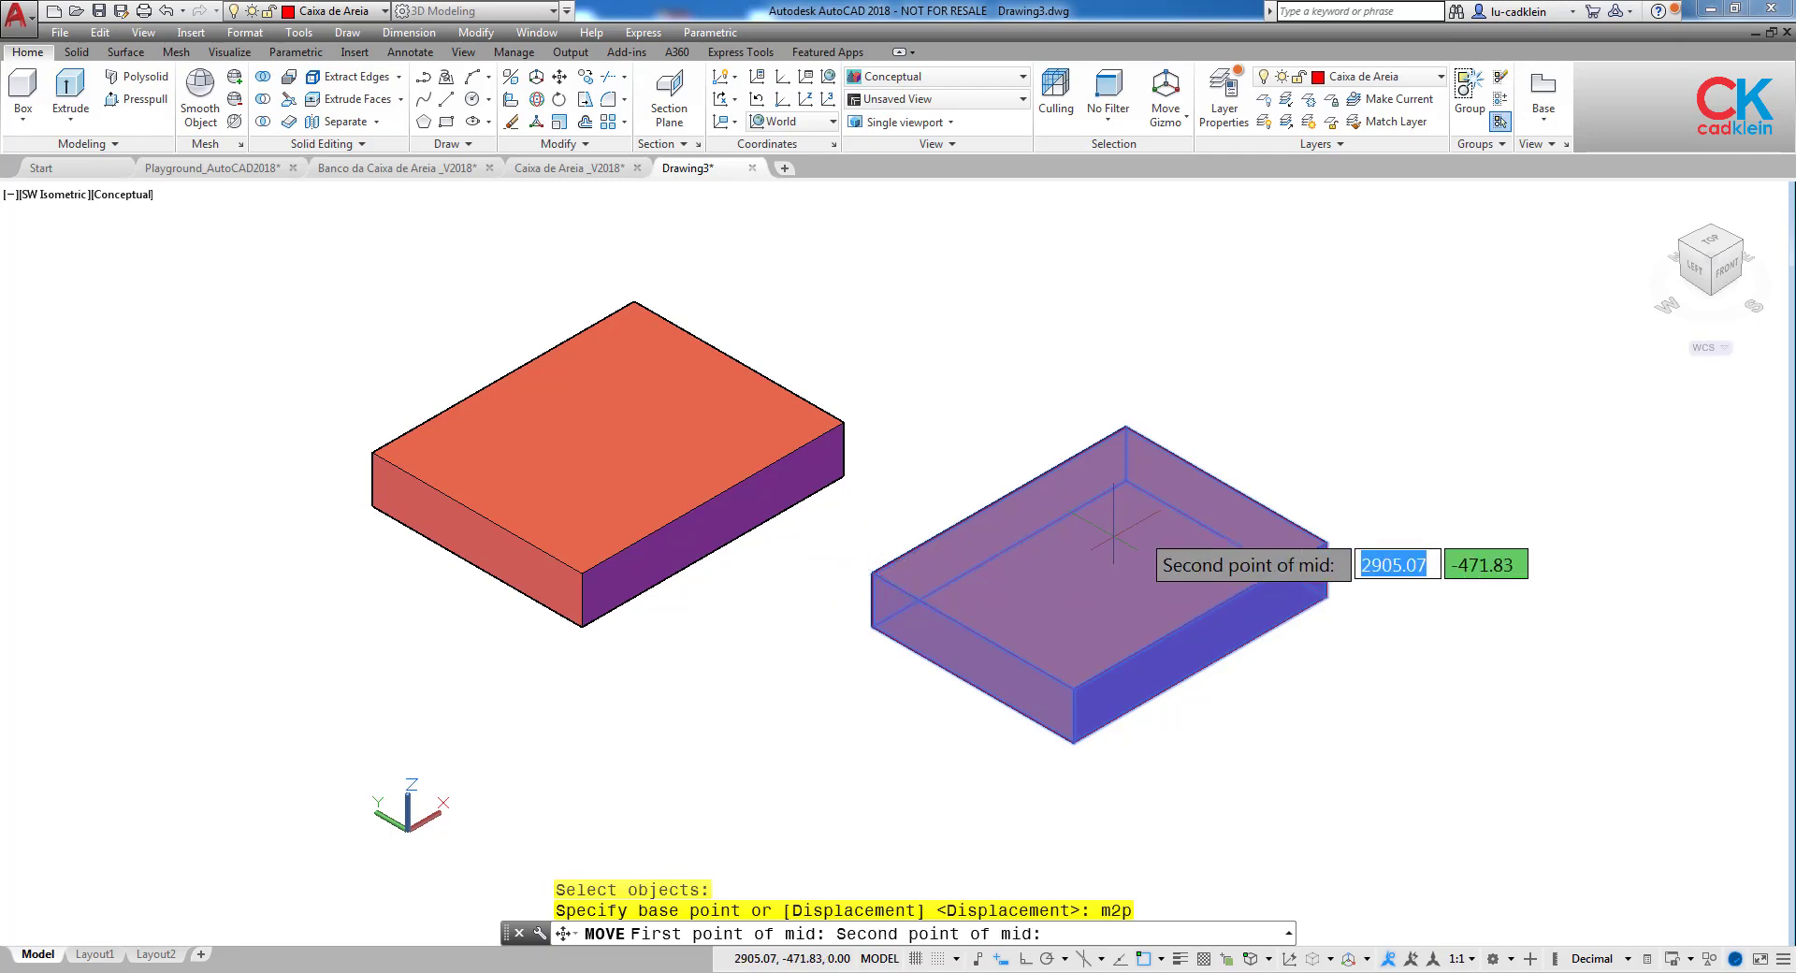
left_click(1327, 544)
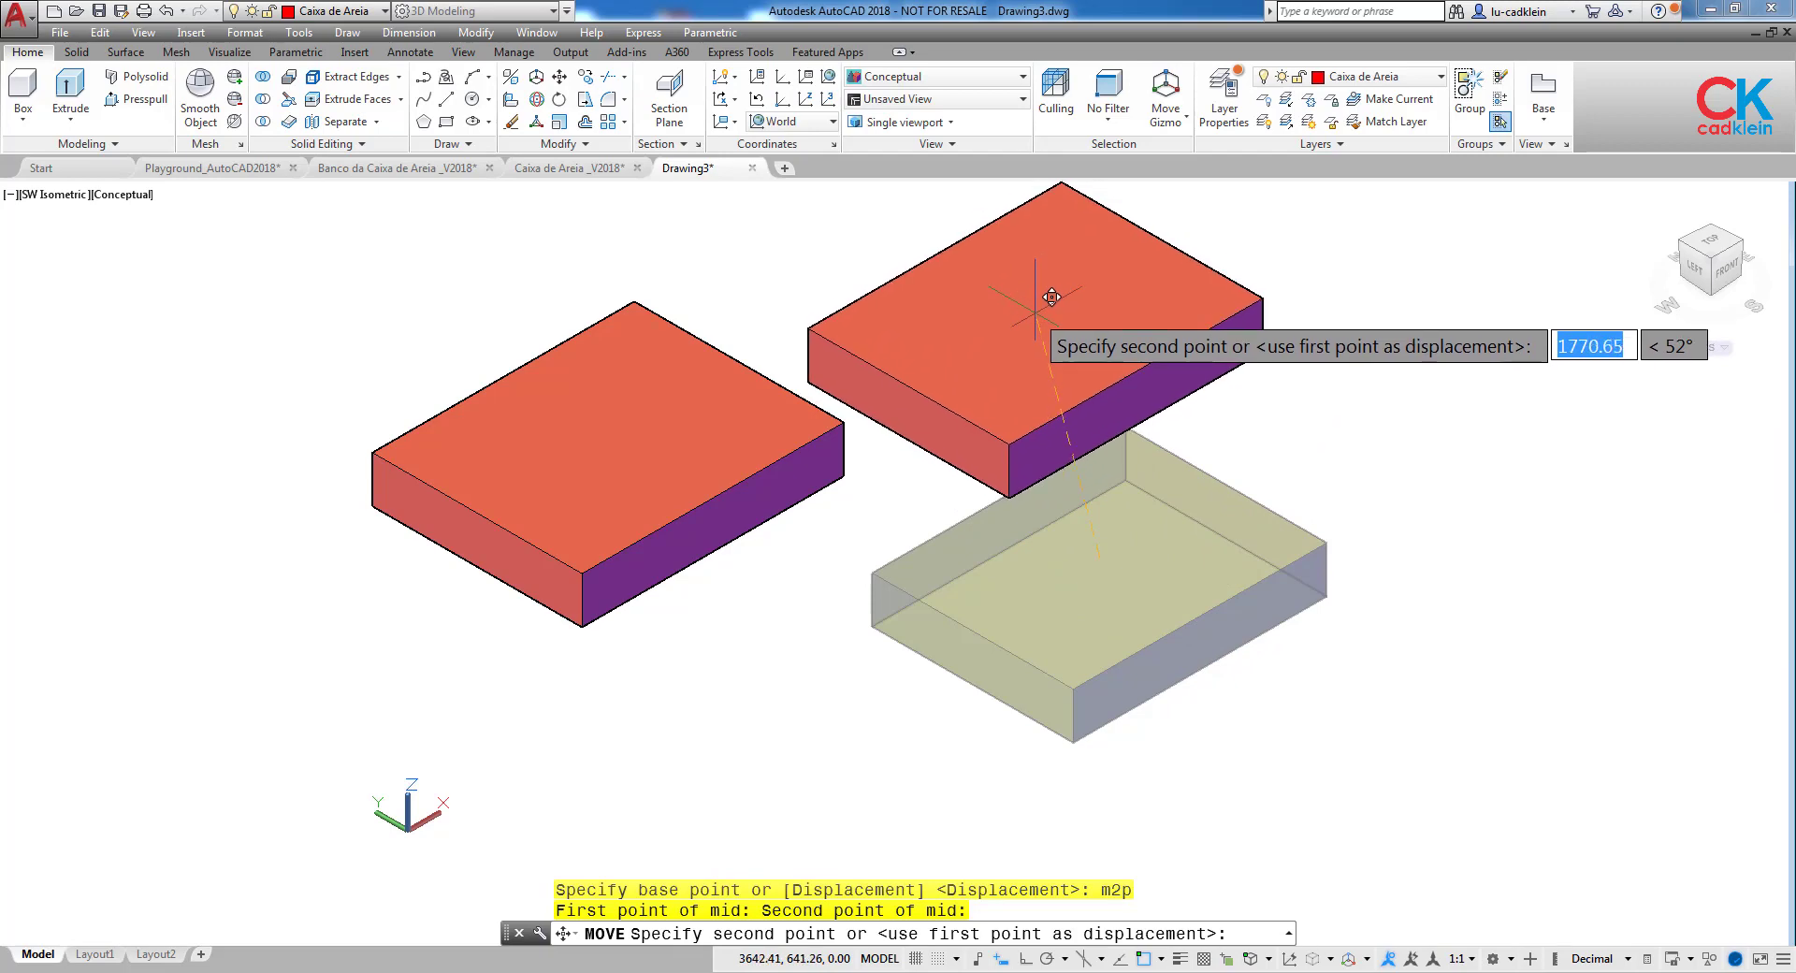
type("m2p")
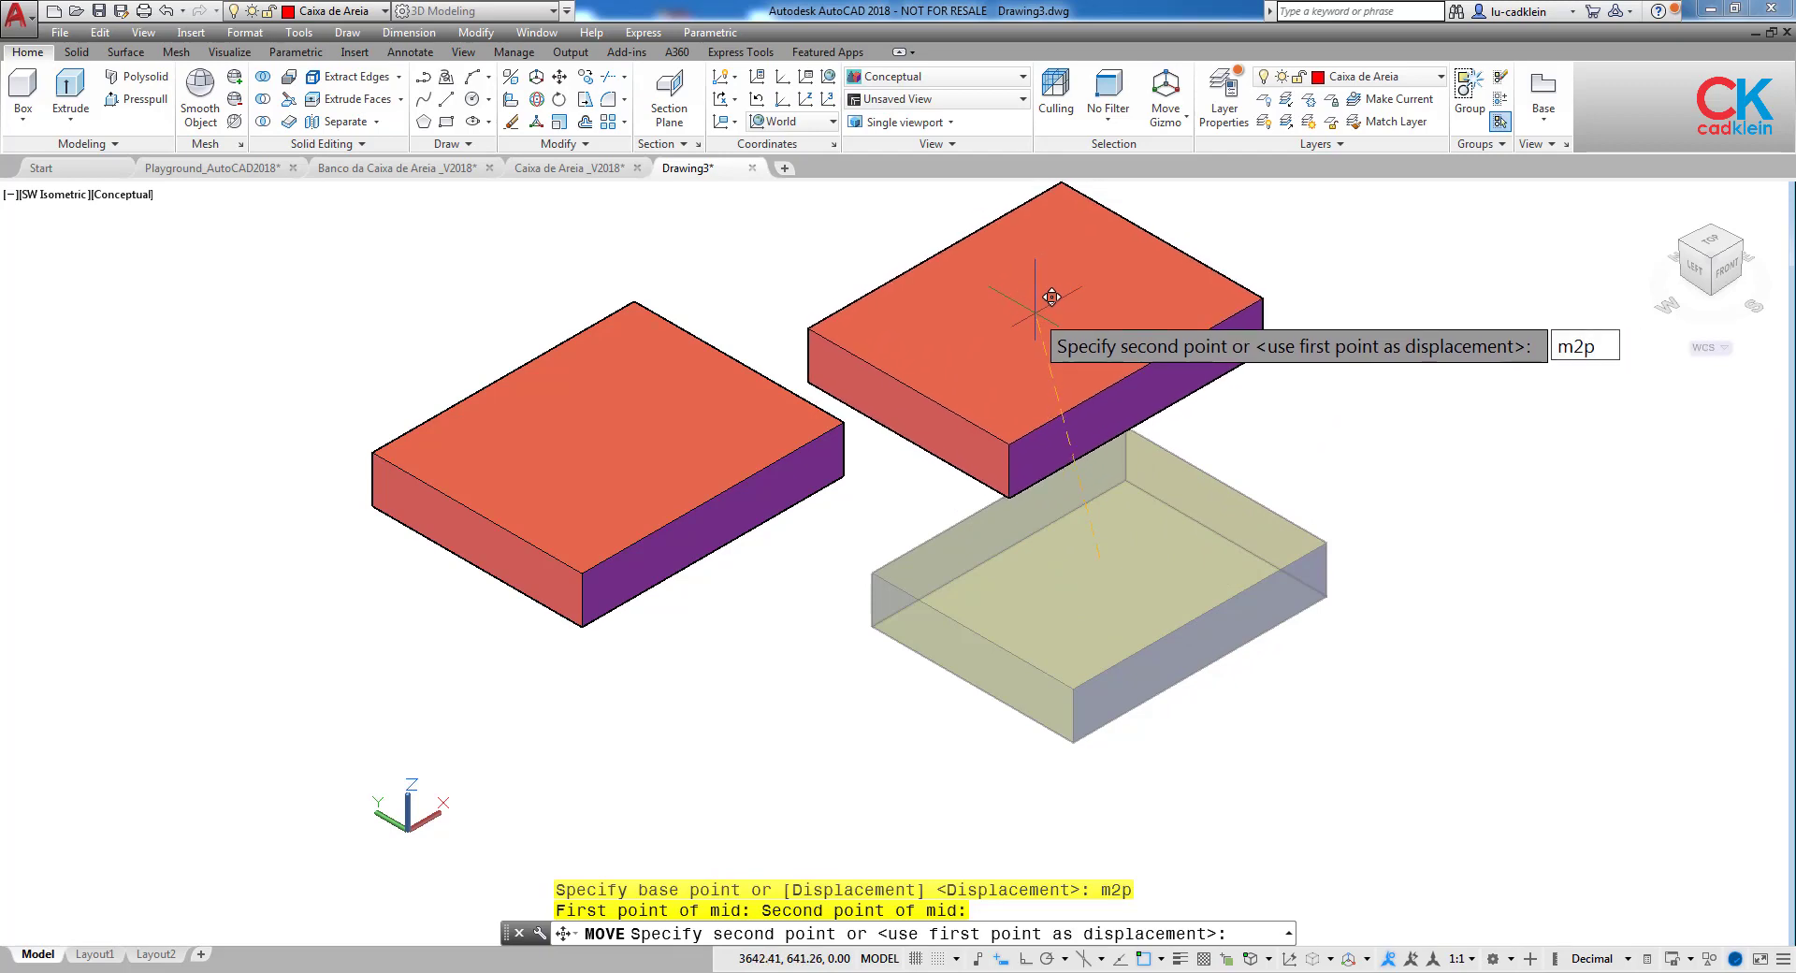
key("Return")
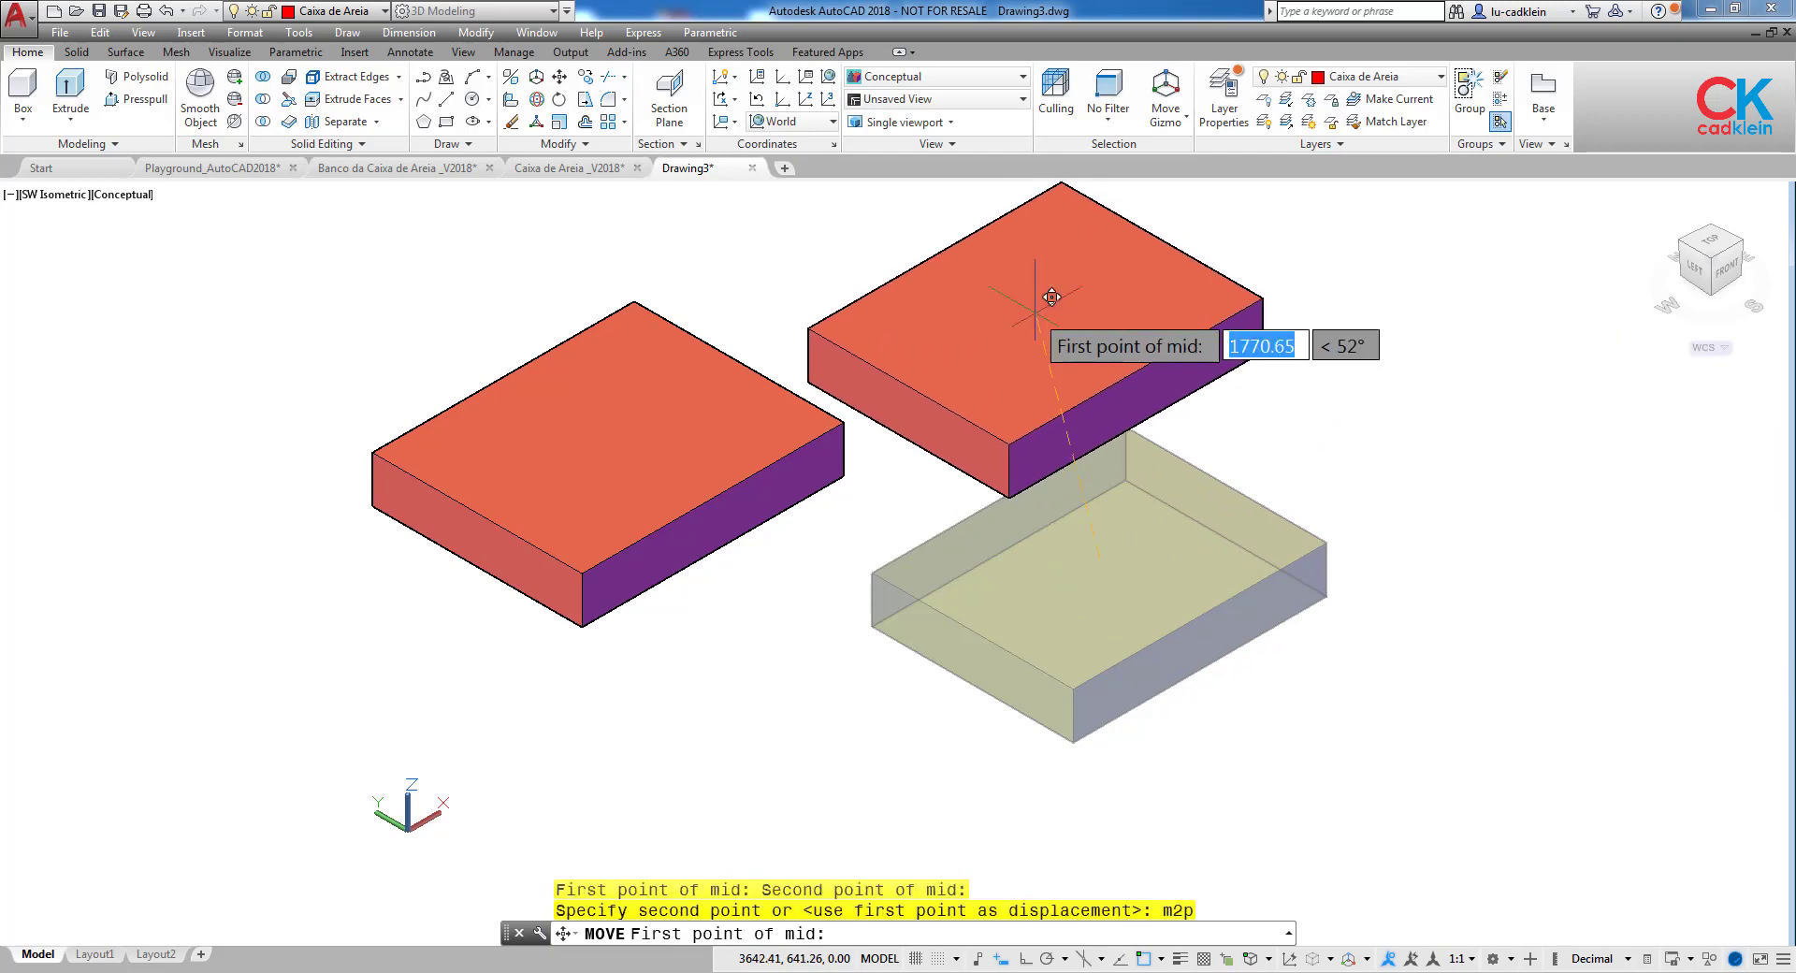
left_click(375, 449)
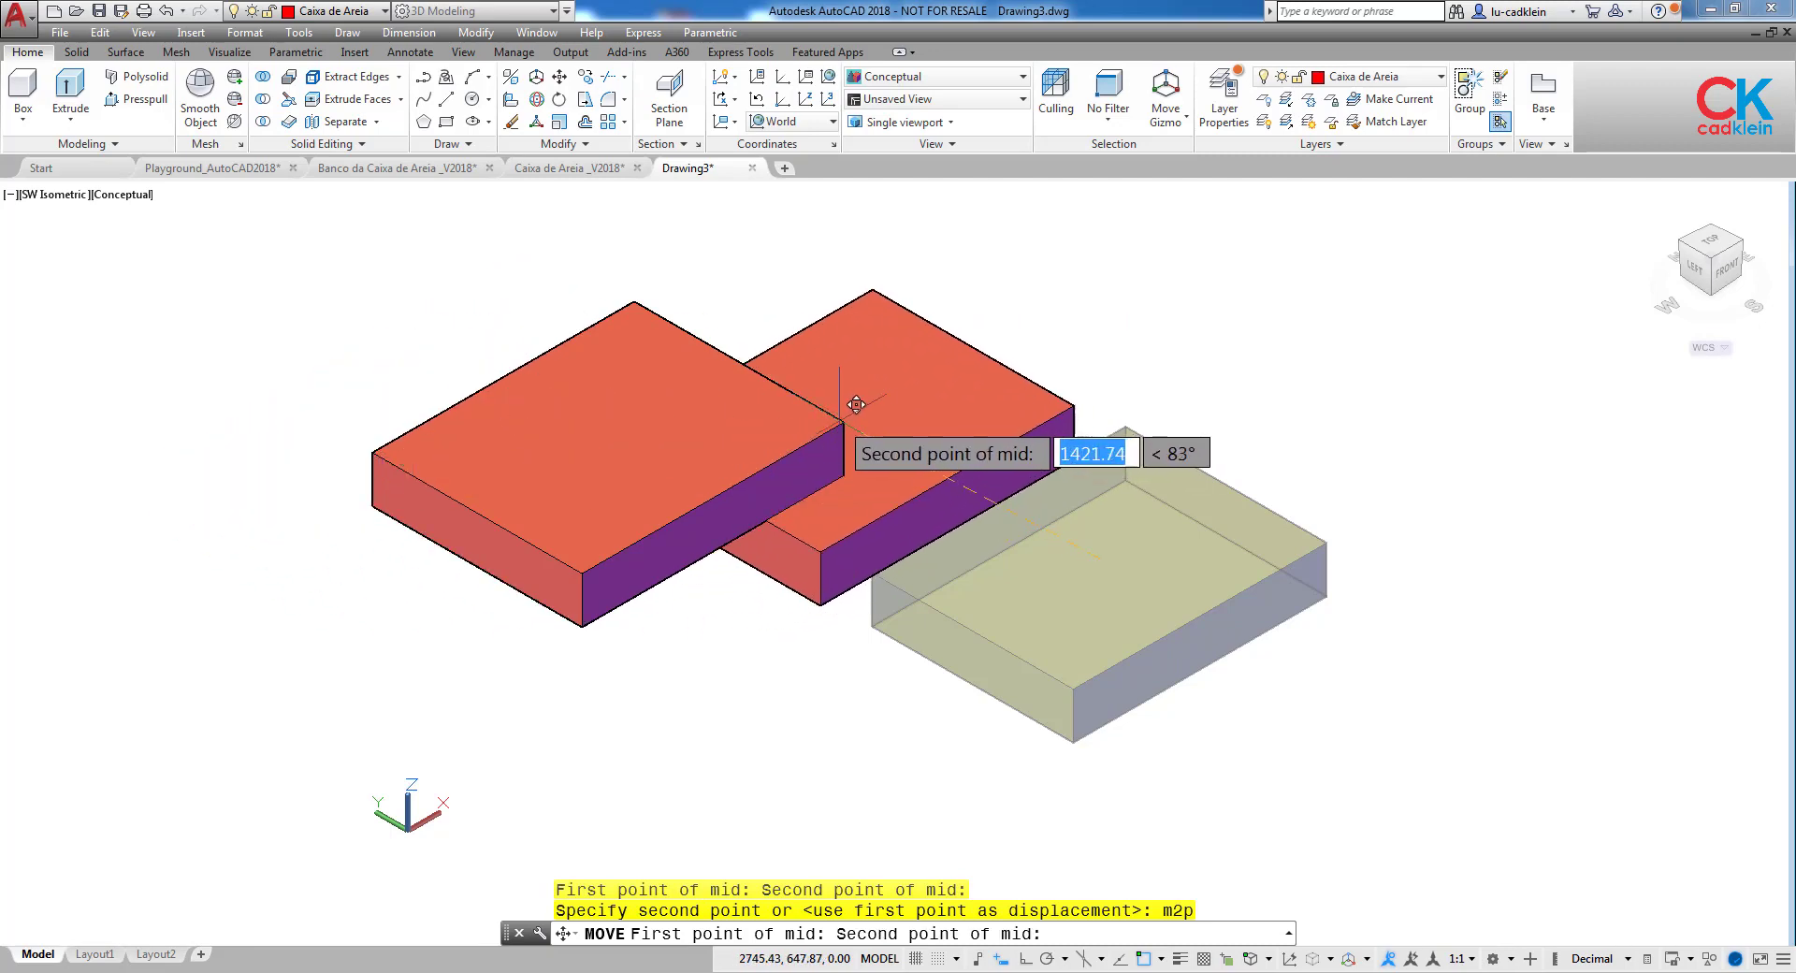
left_click(854, 404)
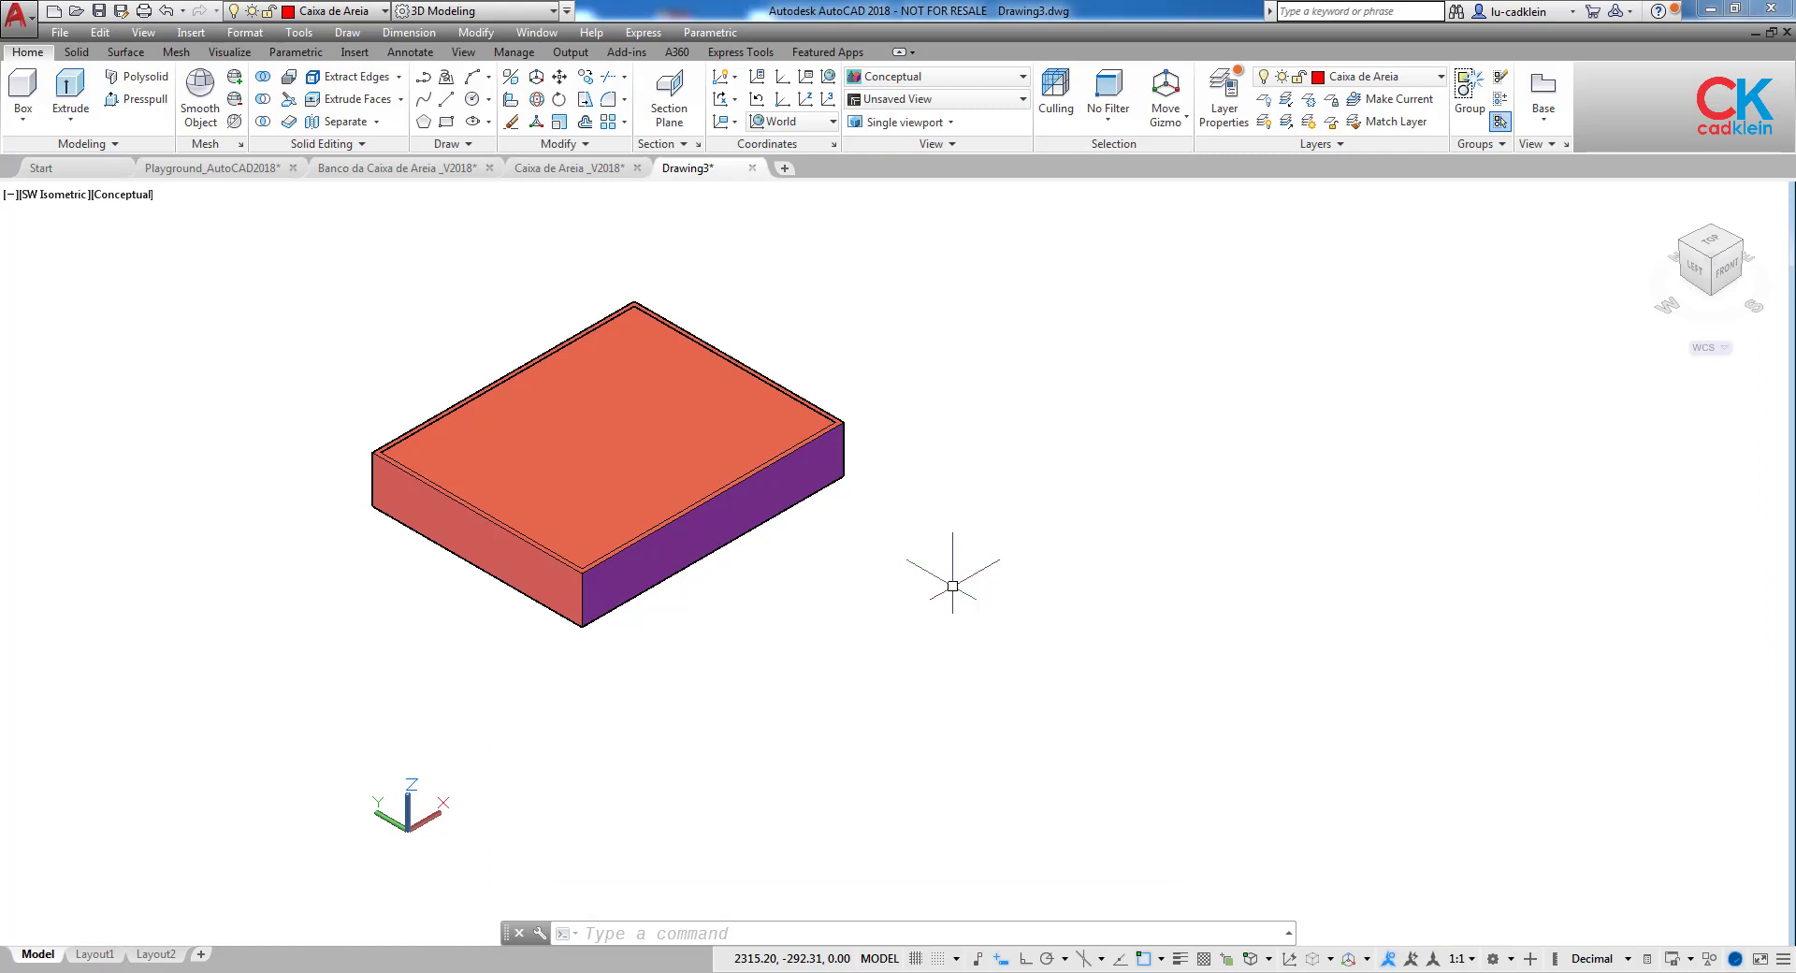
Undo the last move of the second box.
type("u")
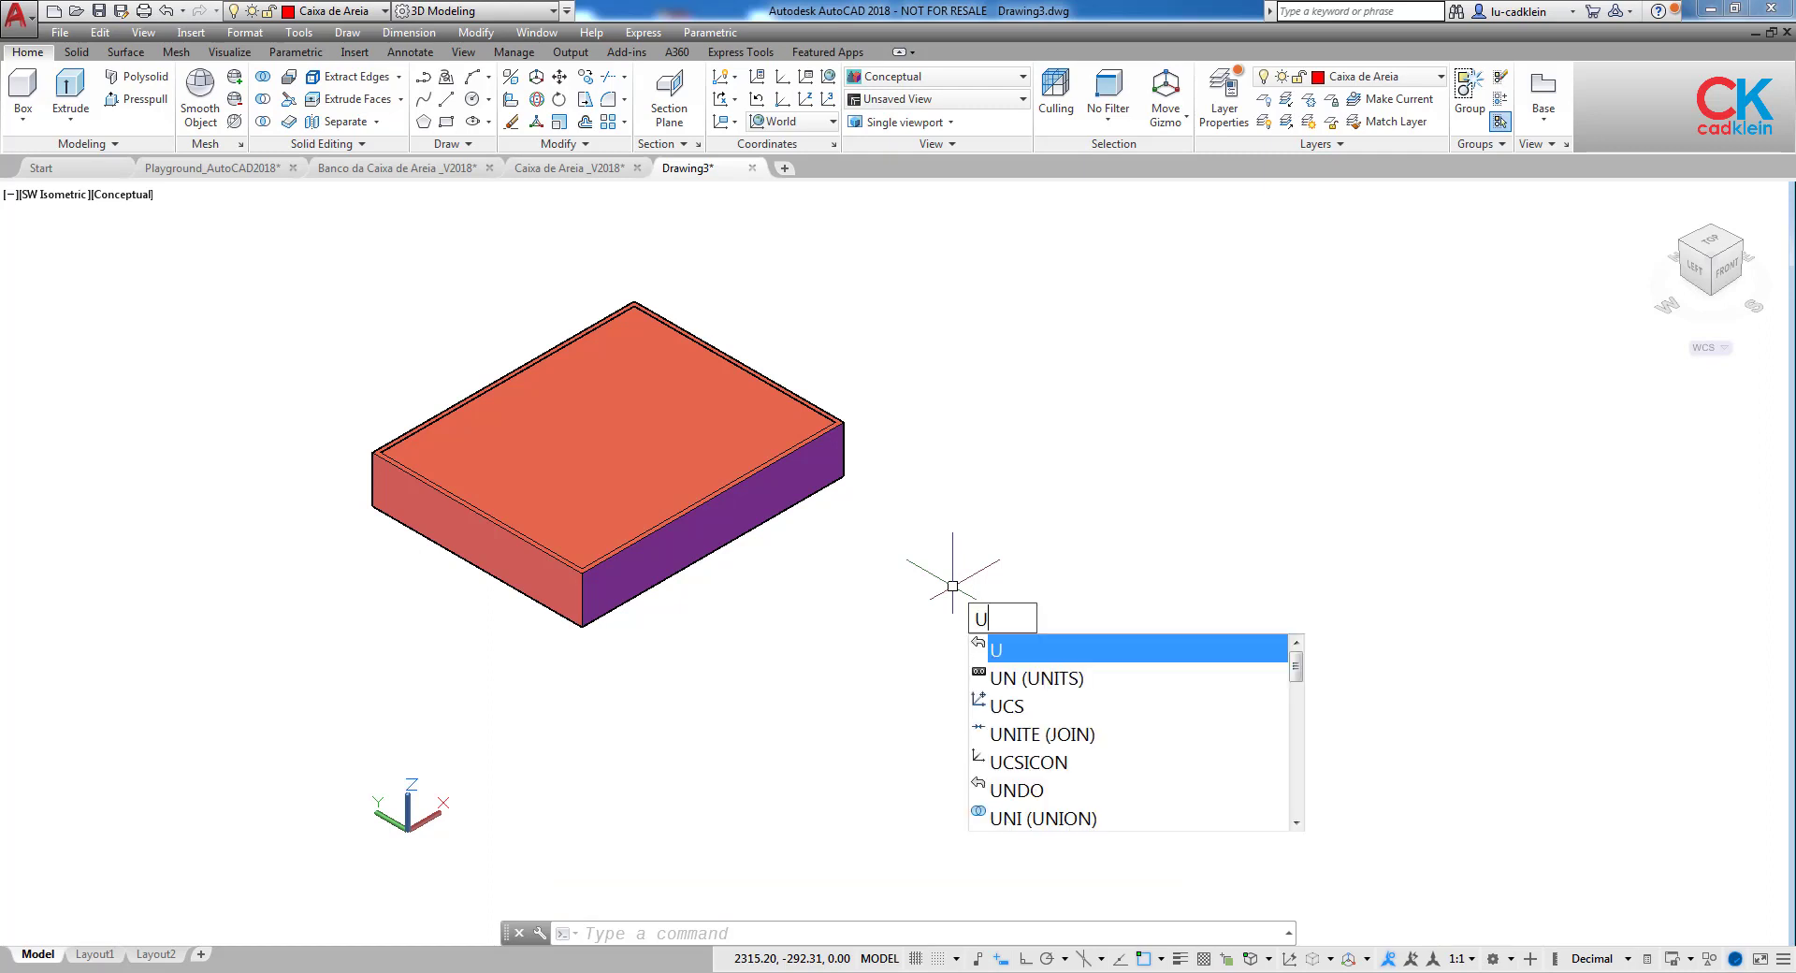
key("Return")
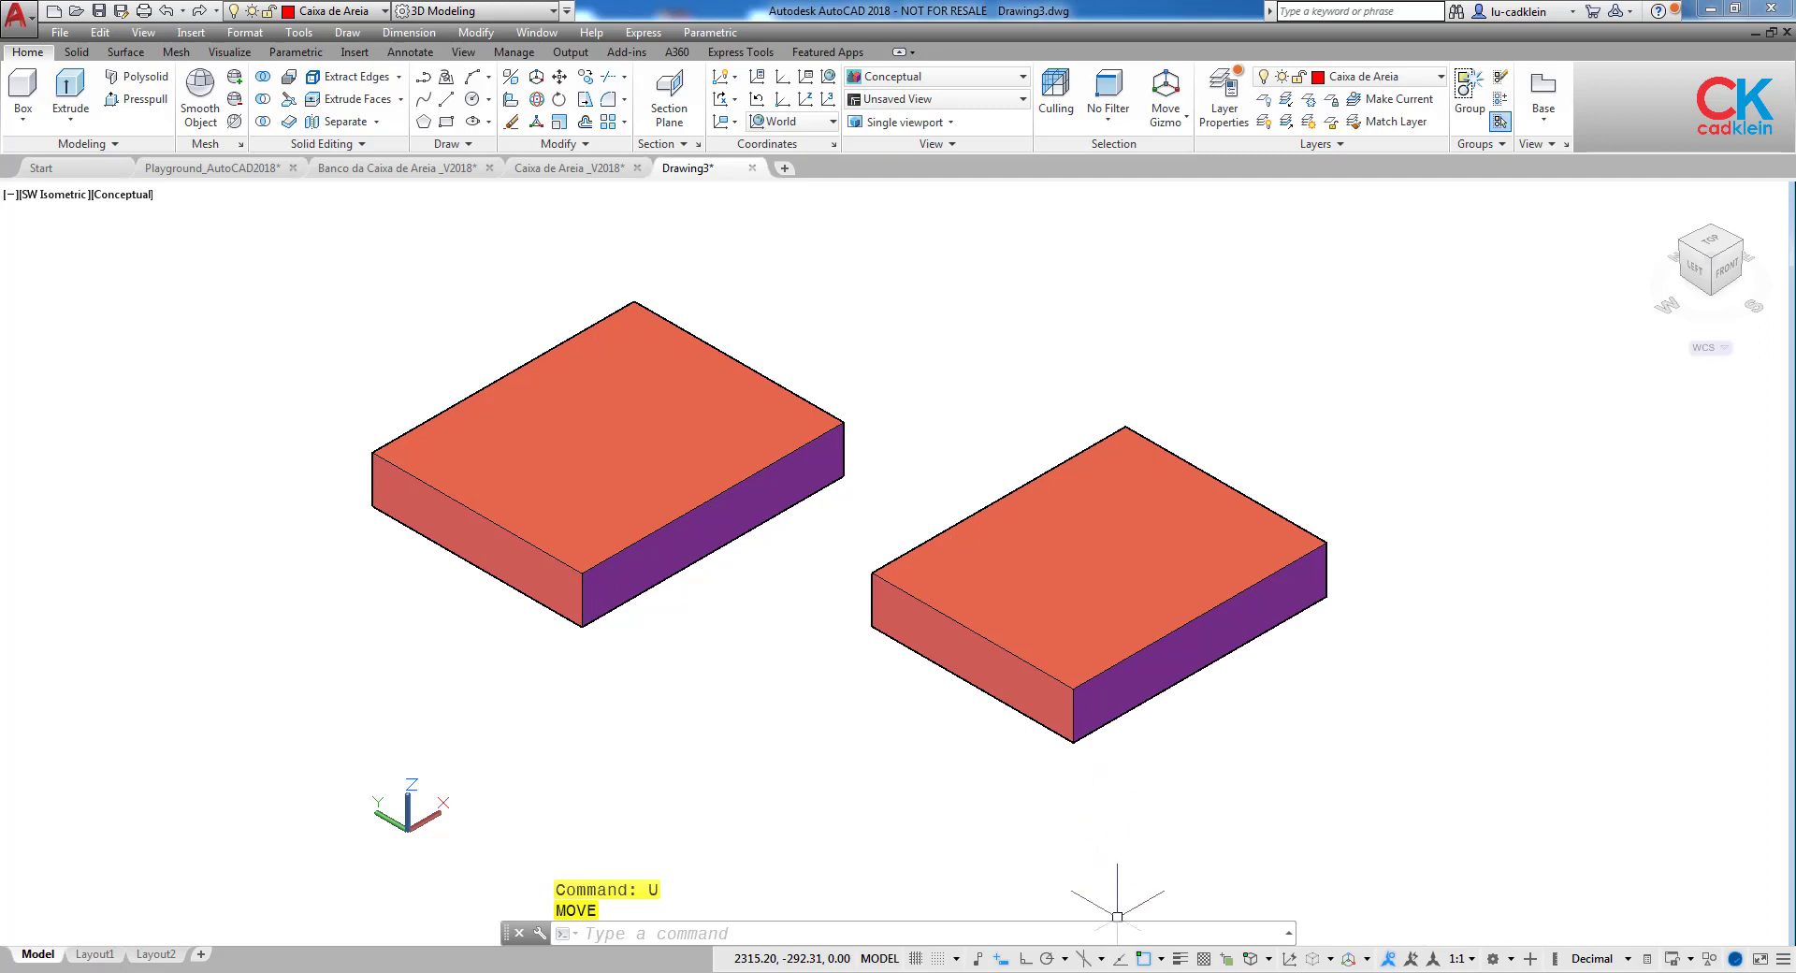
Turn off the regular object snap and turn on 3D object snap with Center of face as its mode.
left_click(1145, 959)
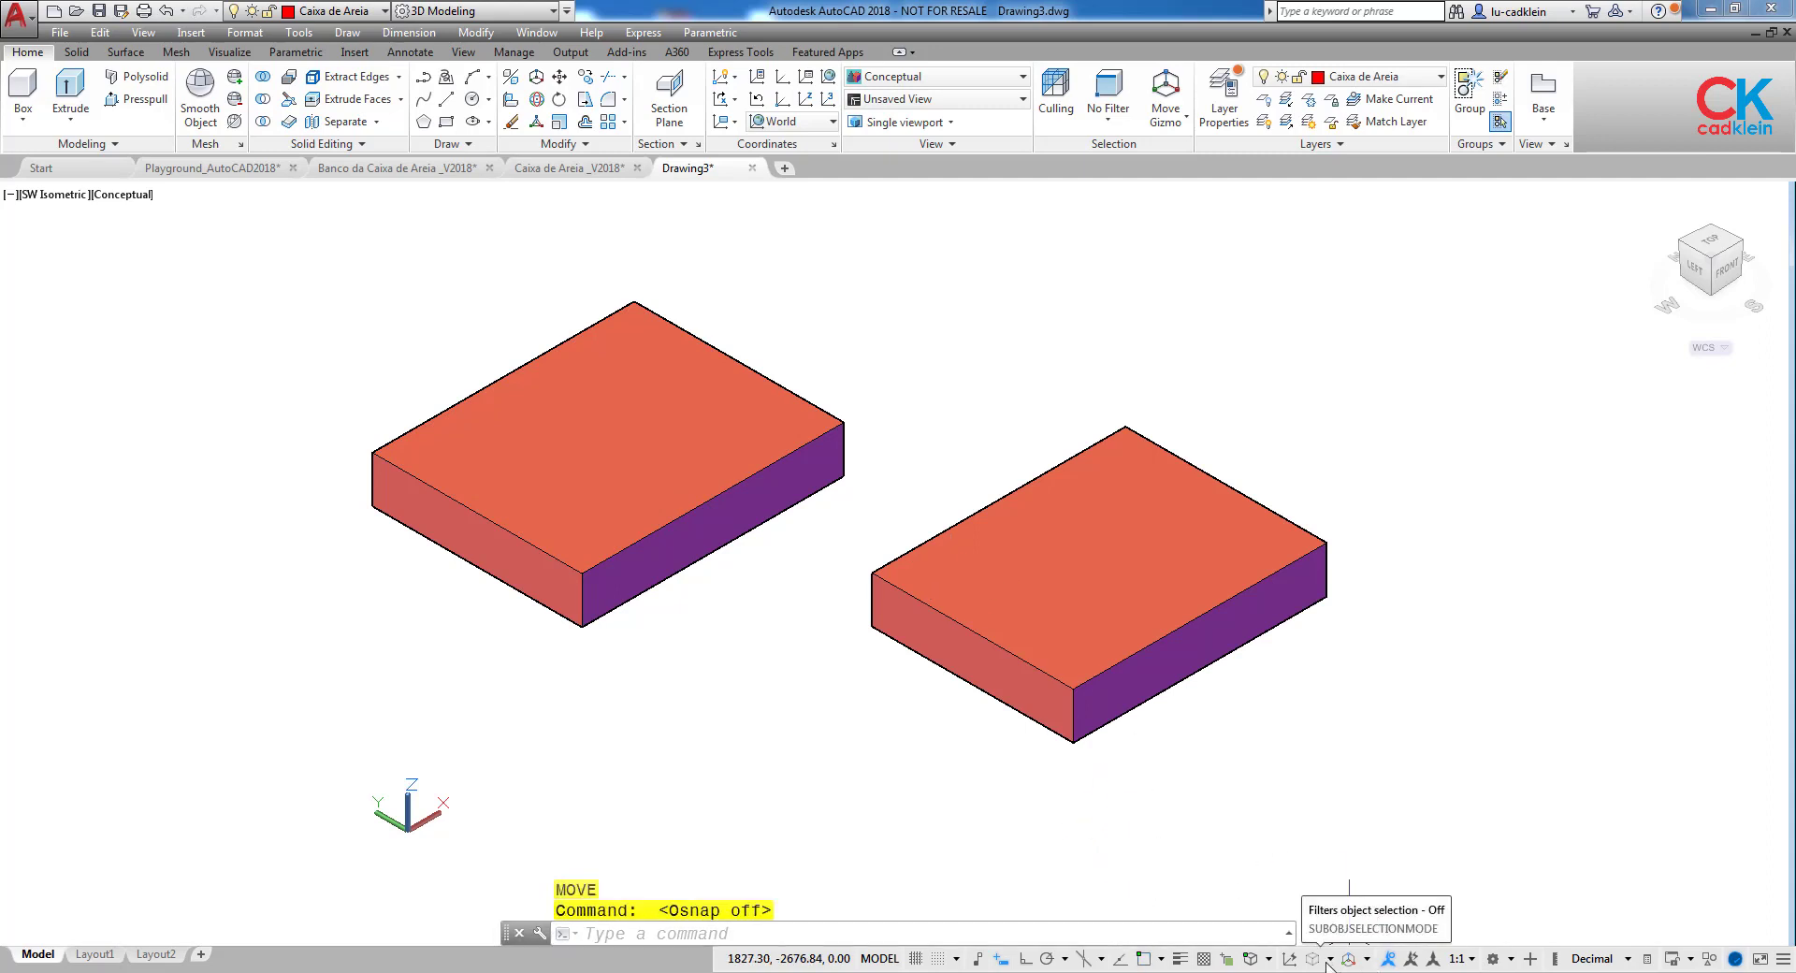
left_click(1268, 959)
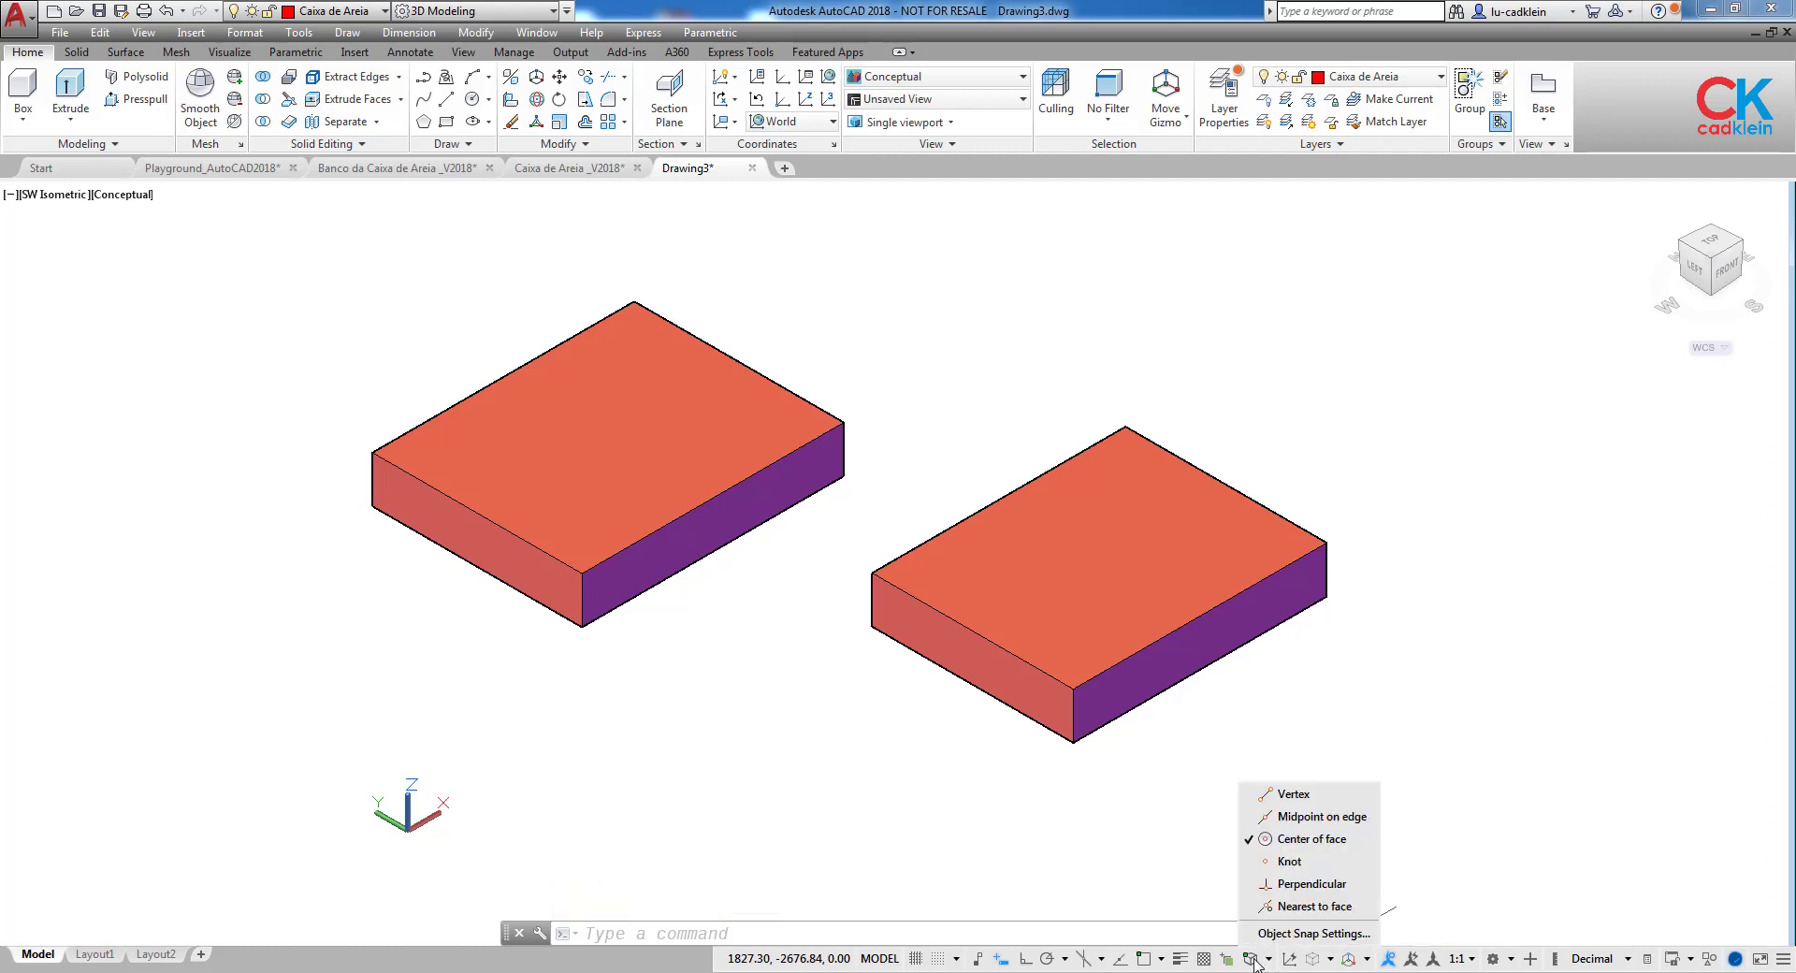
left_click(1350, 847)
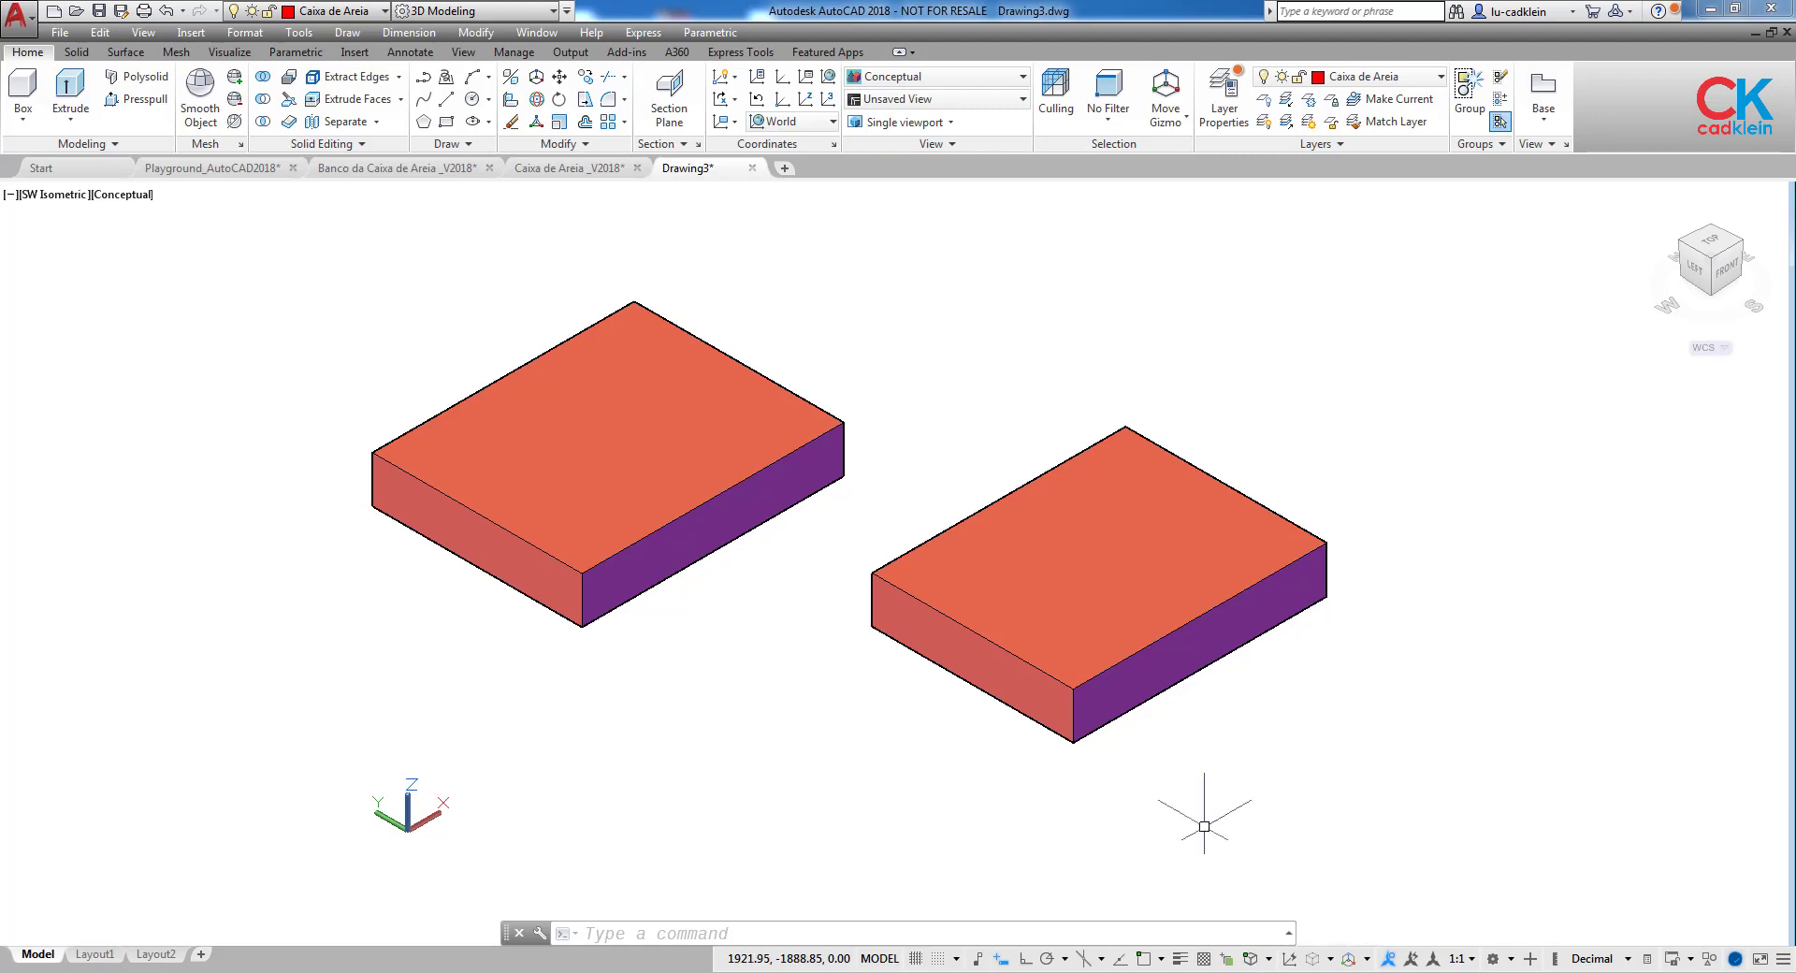
left_click(1251, 959)
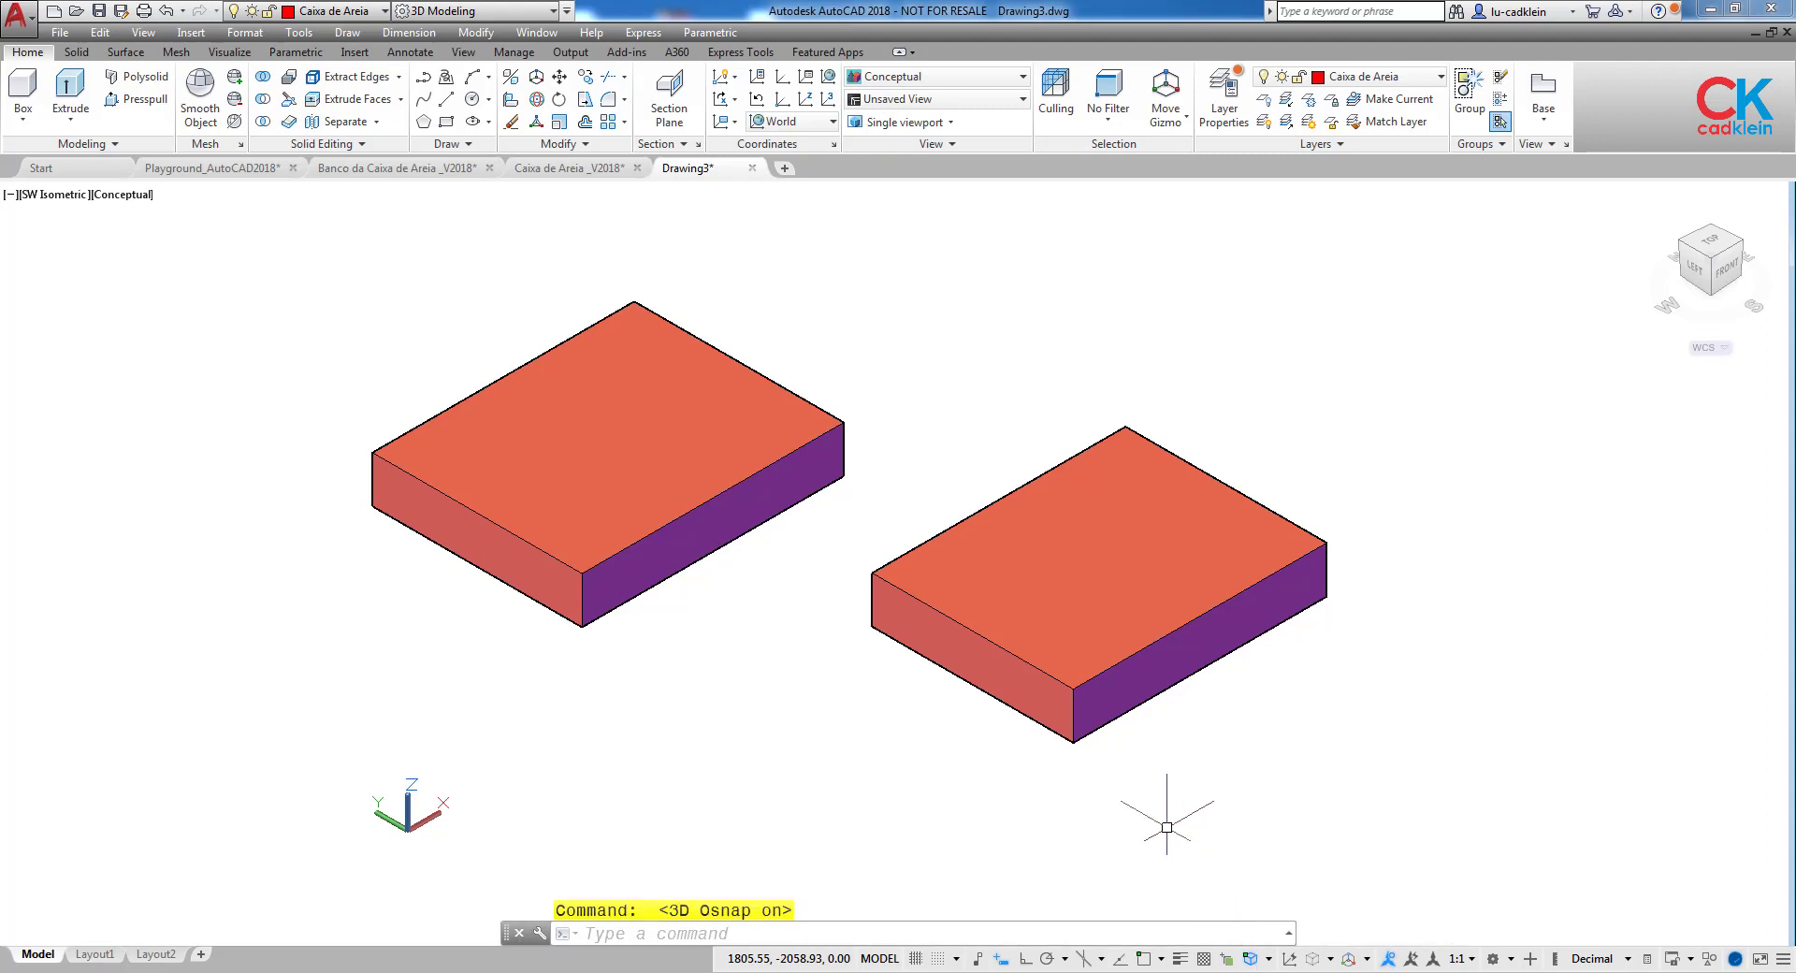
Move the smaller box from the center of its top face to the center of the larger box's top face.
type("M")
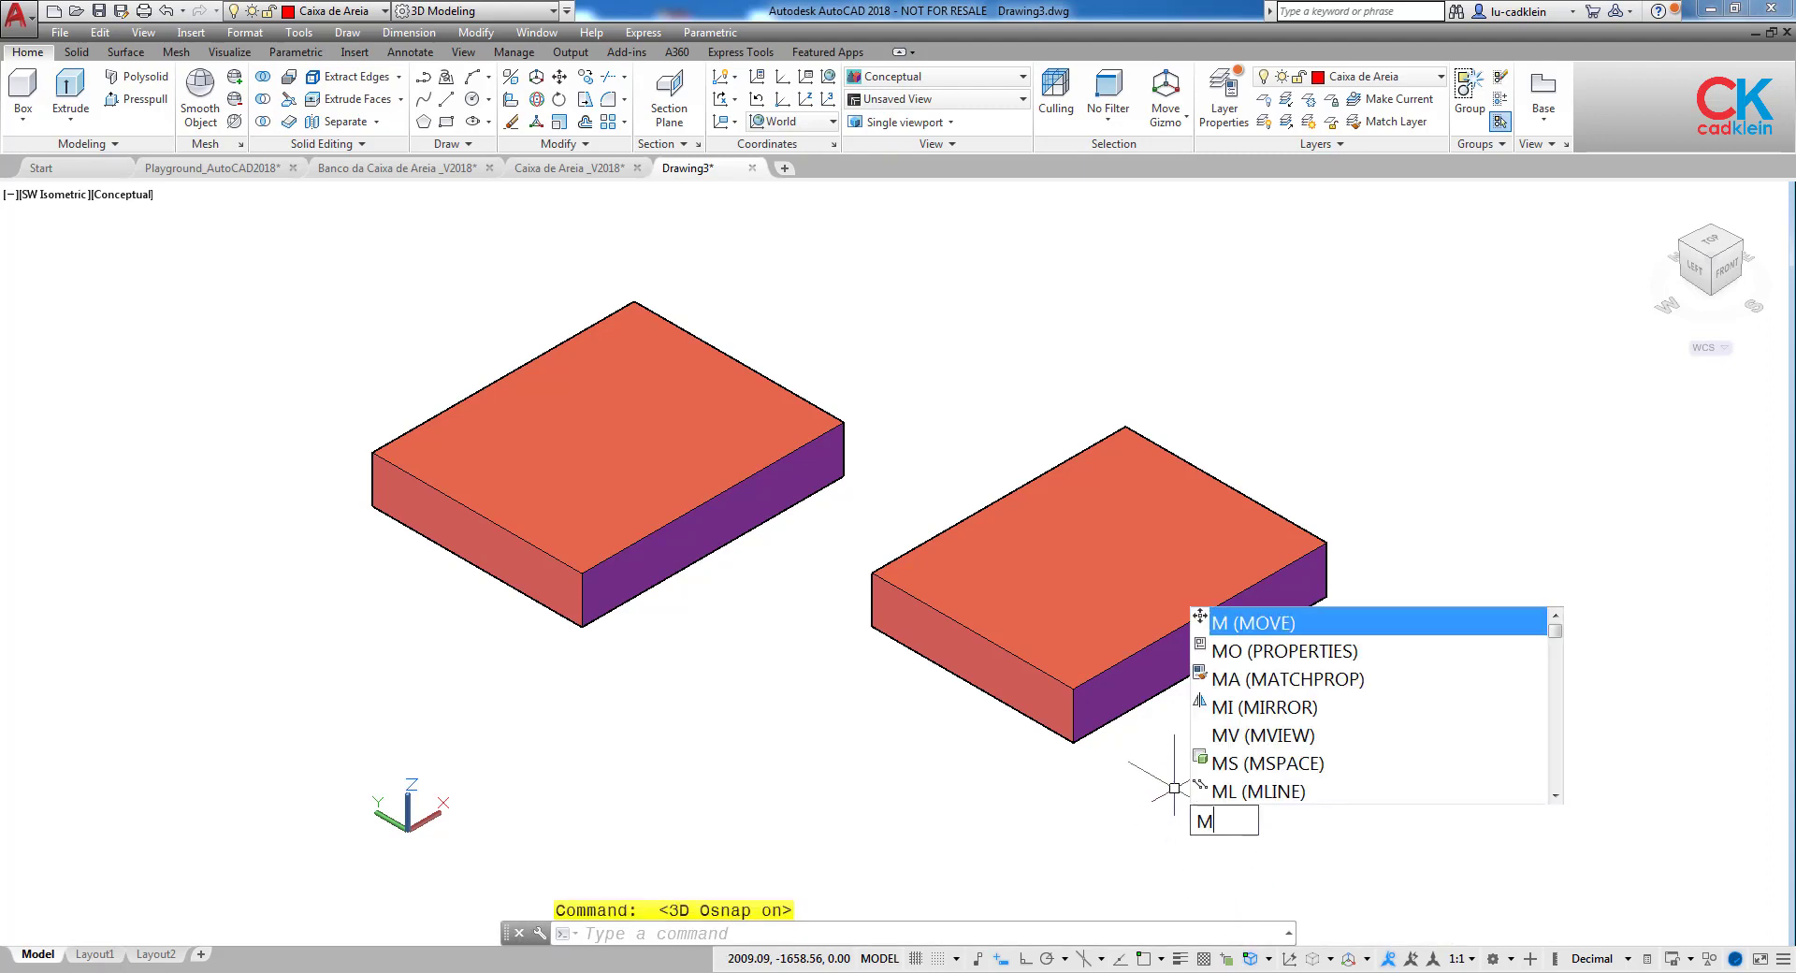
key("Return")
left_click(1065, 694)
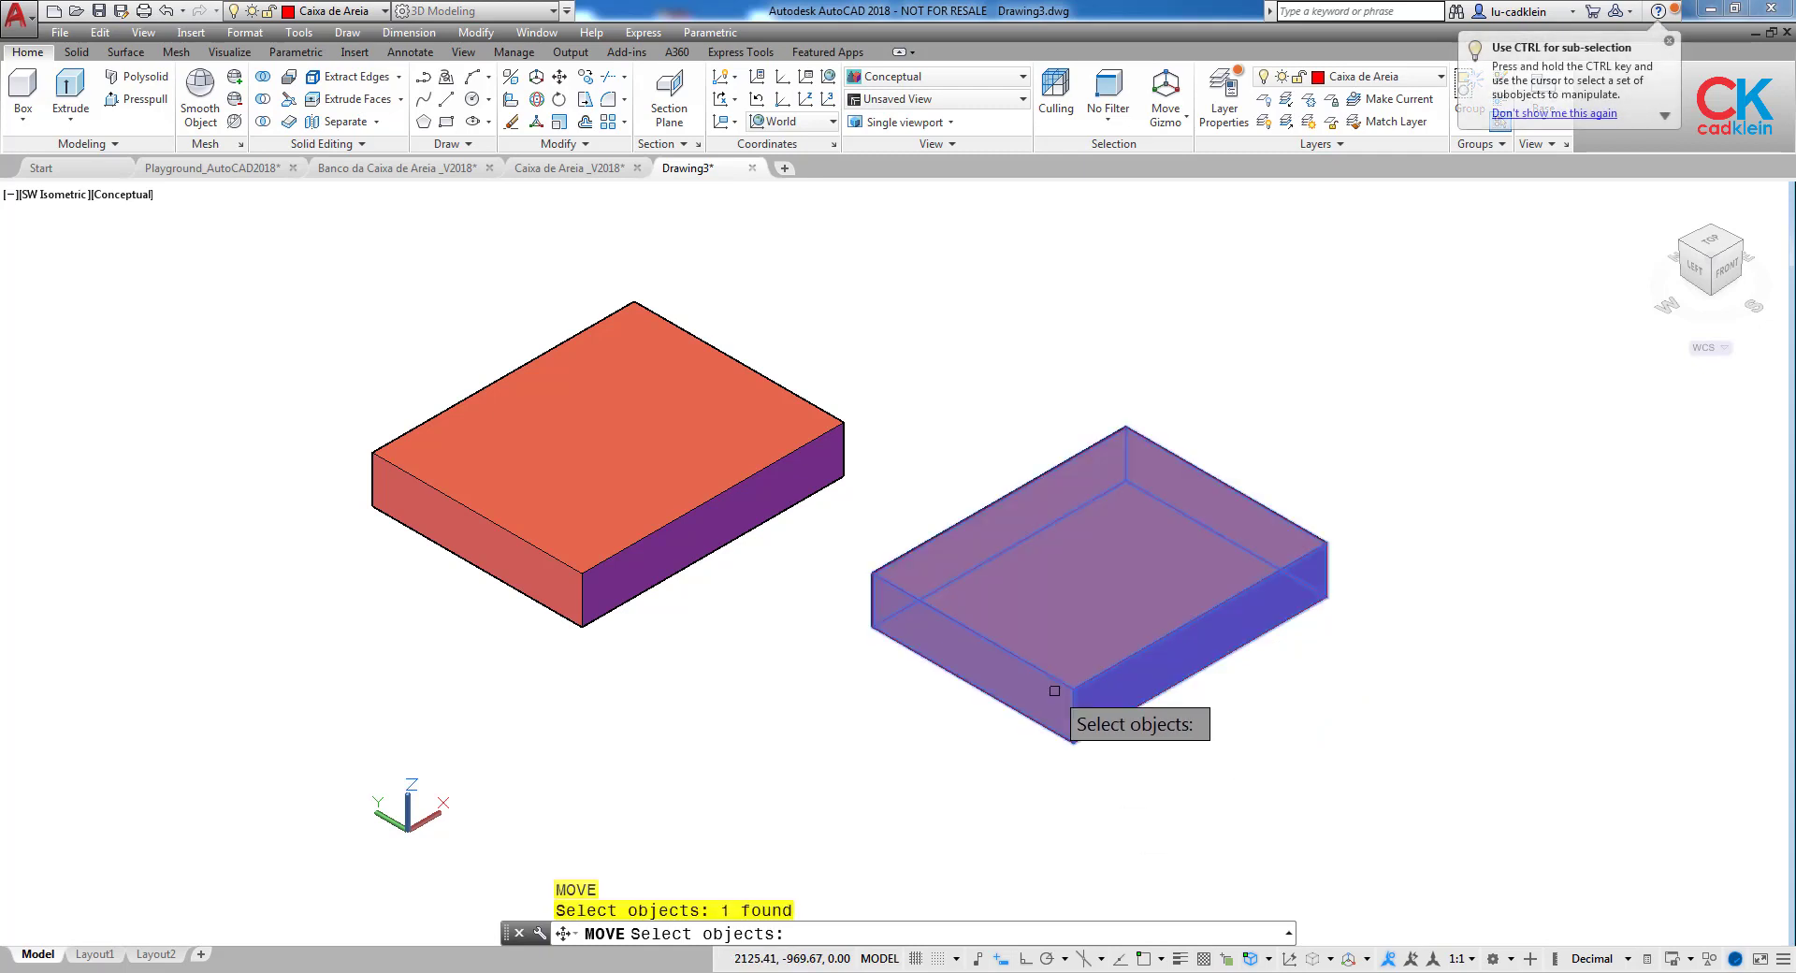
key("Return")
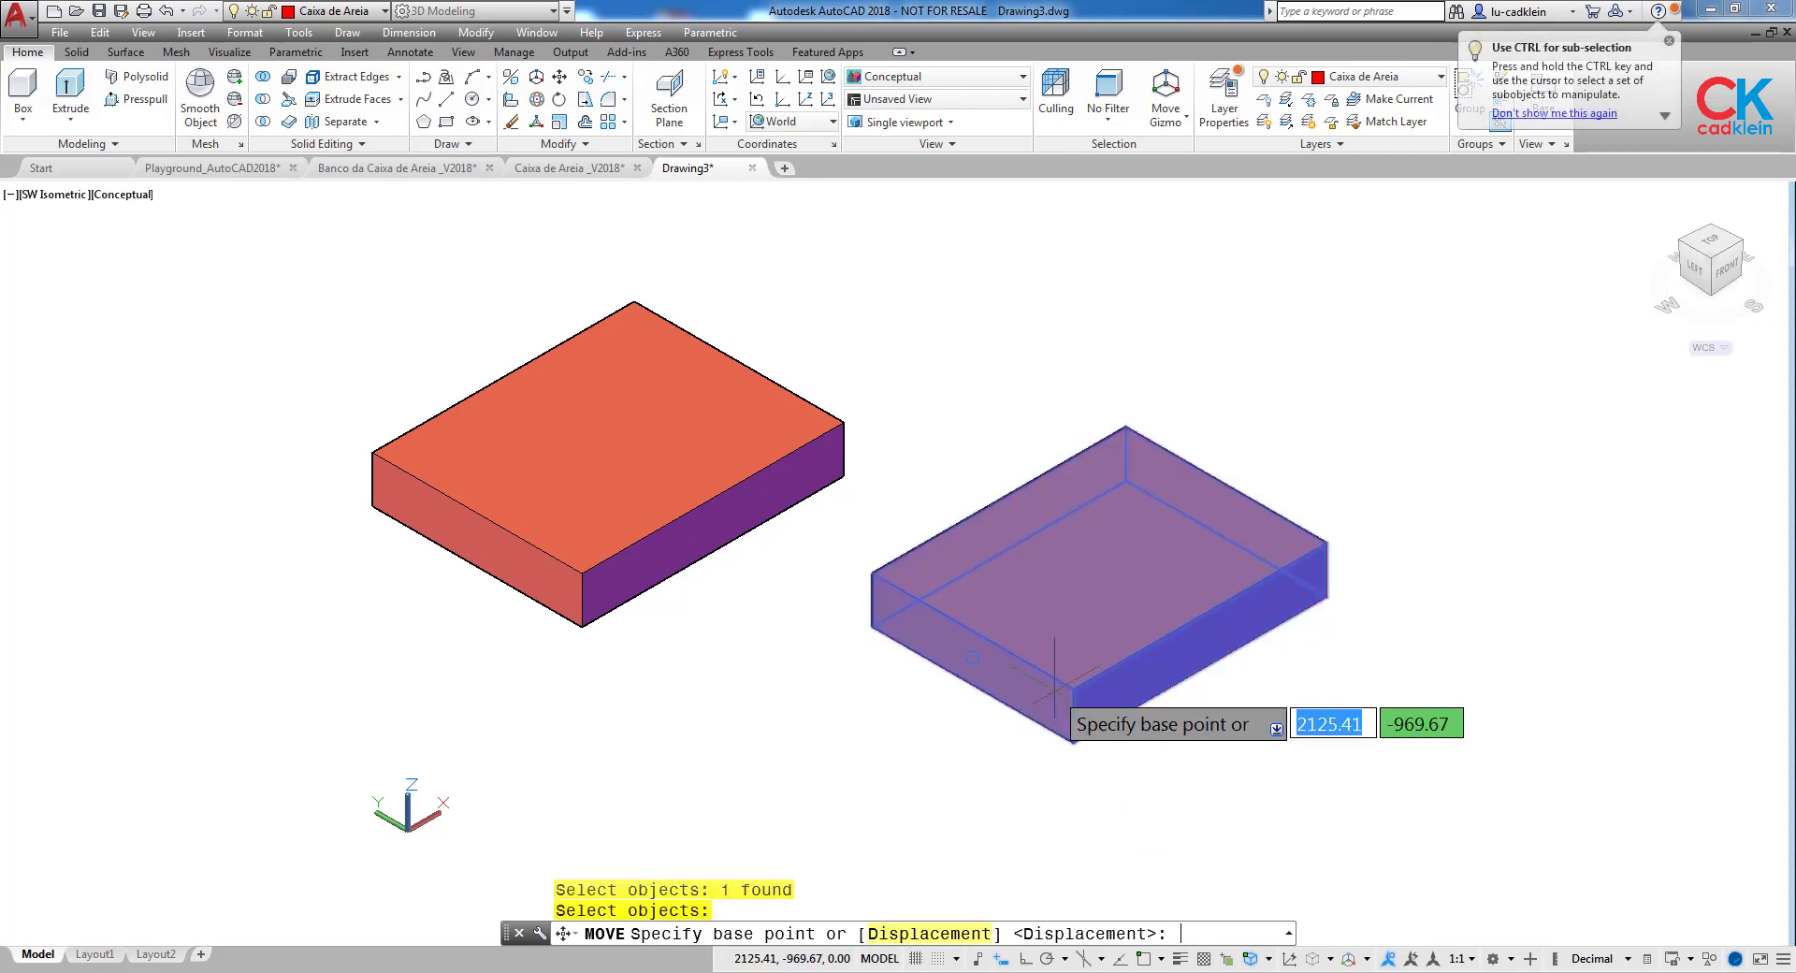
left_click(1099, 558)
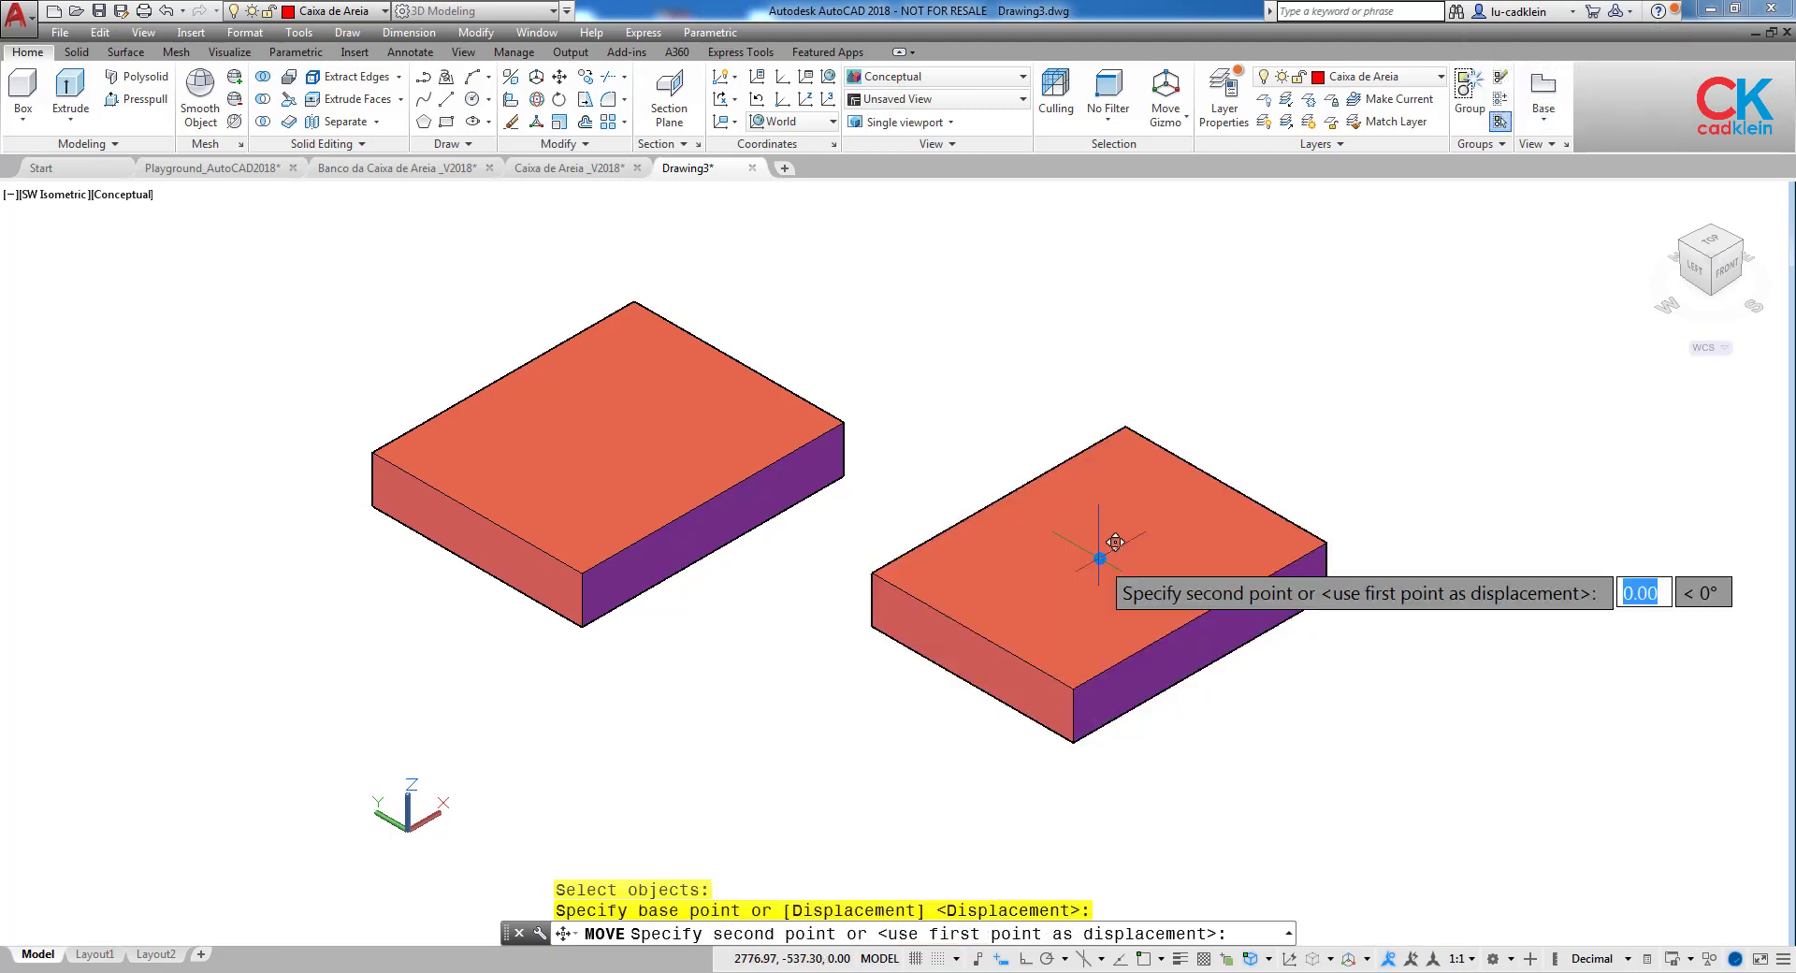
left_click(624, 421)
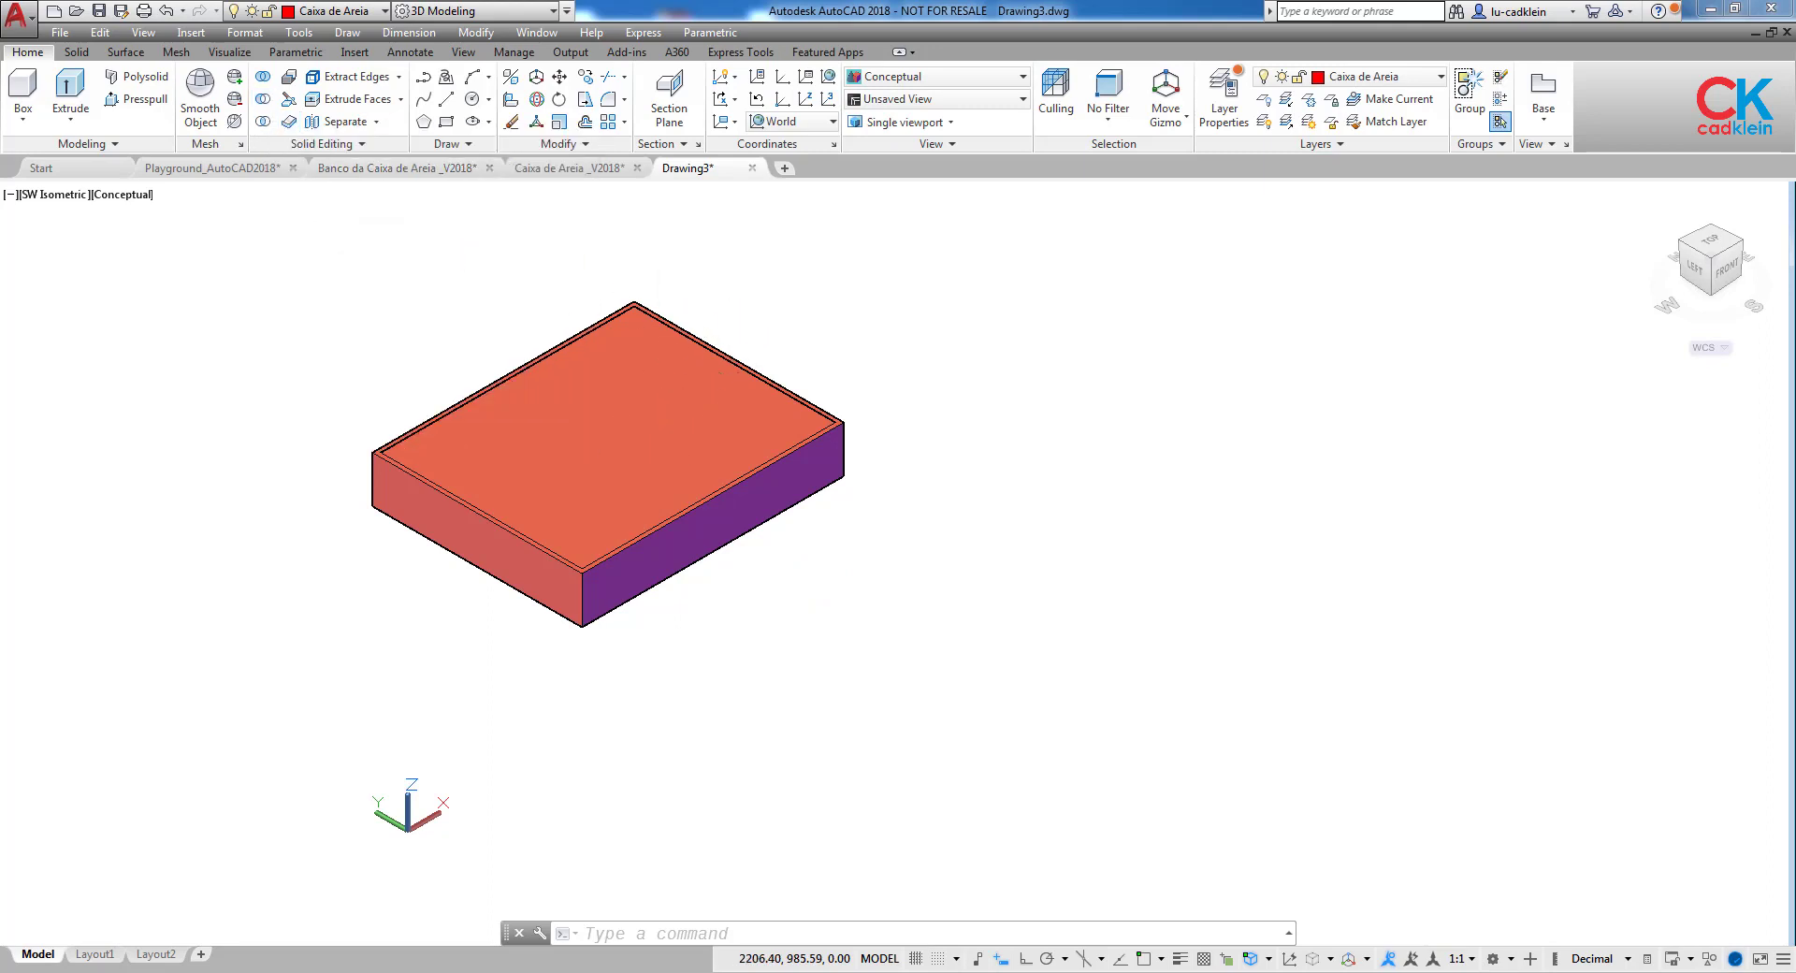
Split the model space into two vertical viewports.
scroll(834, 602, "up", 3)
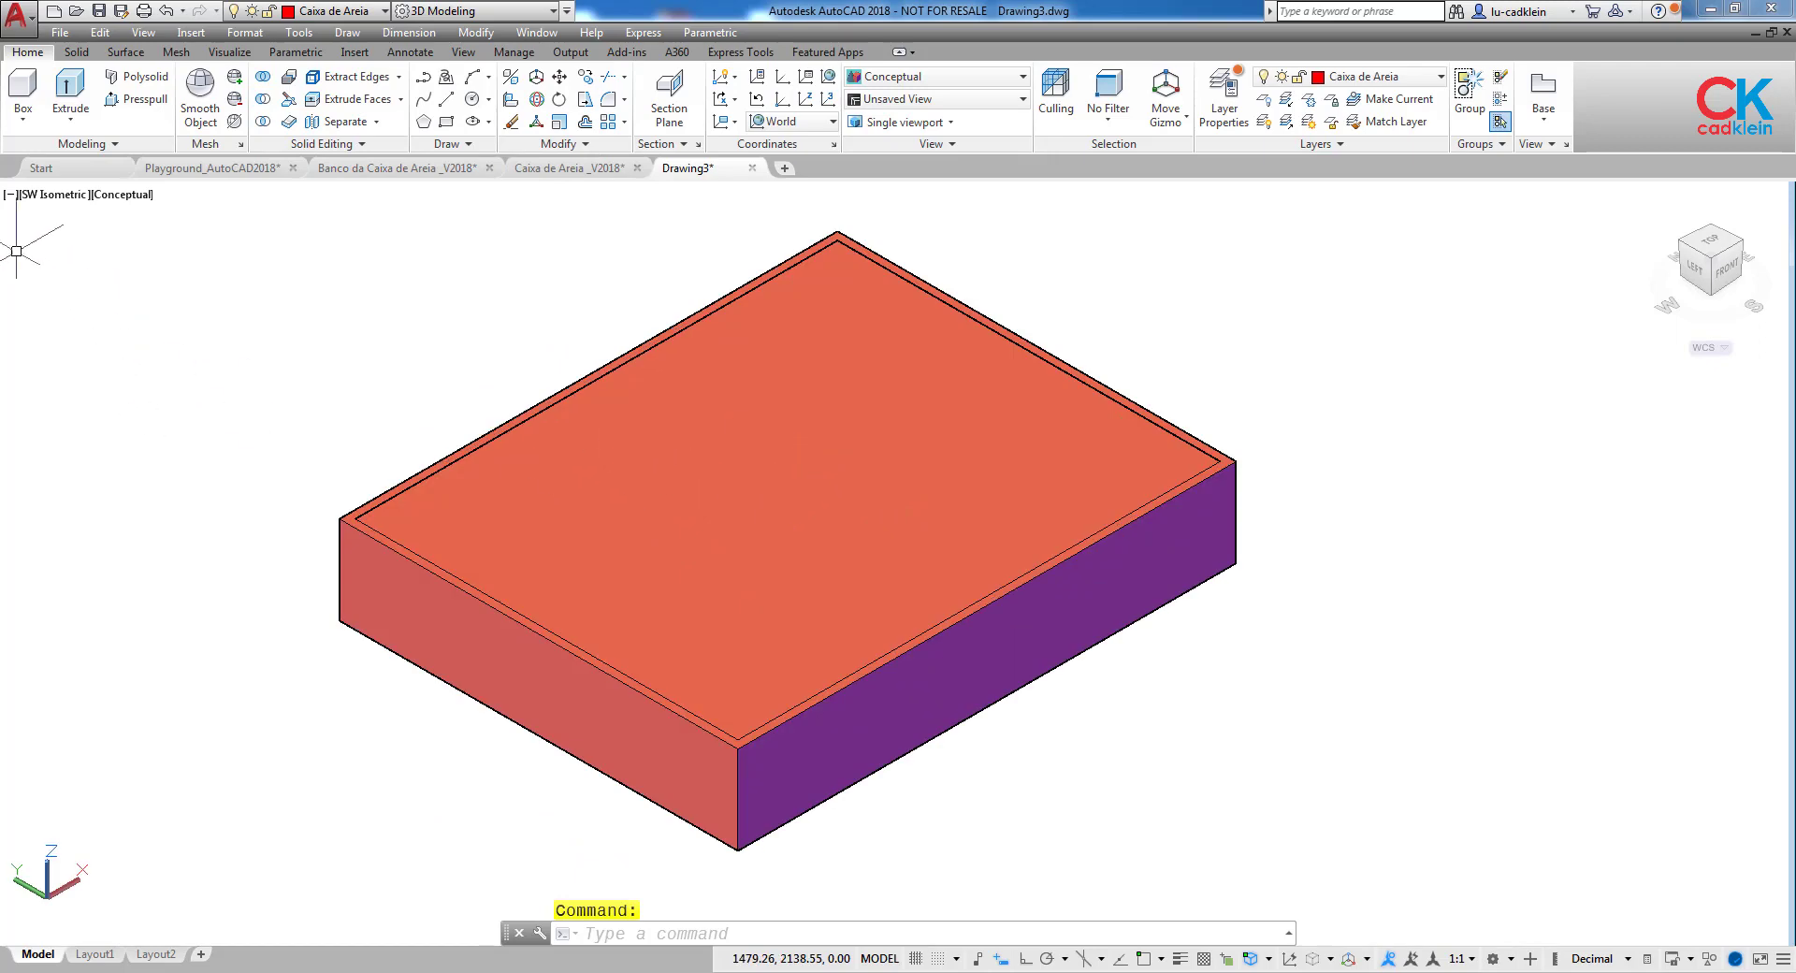
left_click(11, 195)
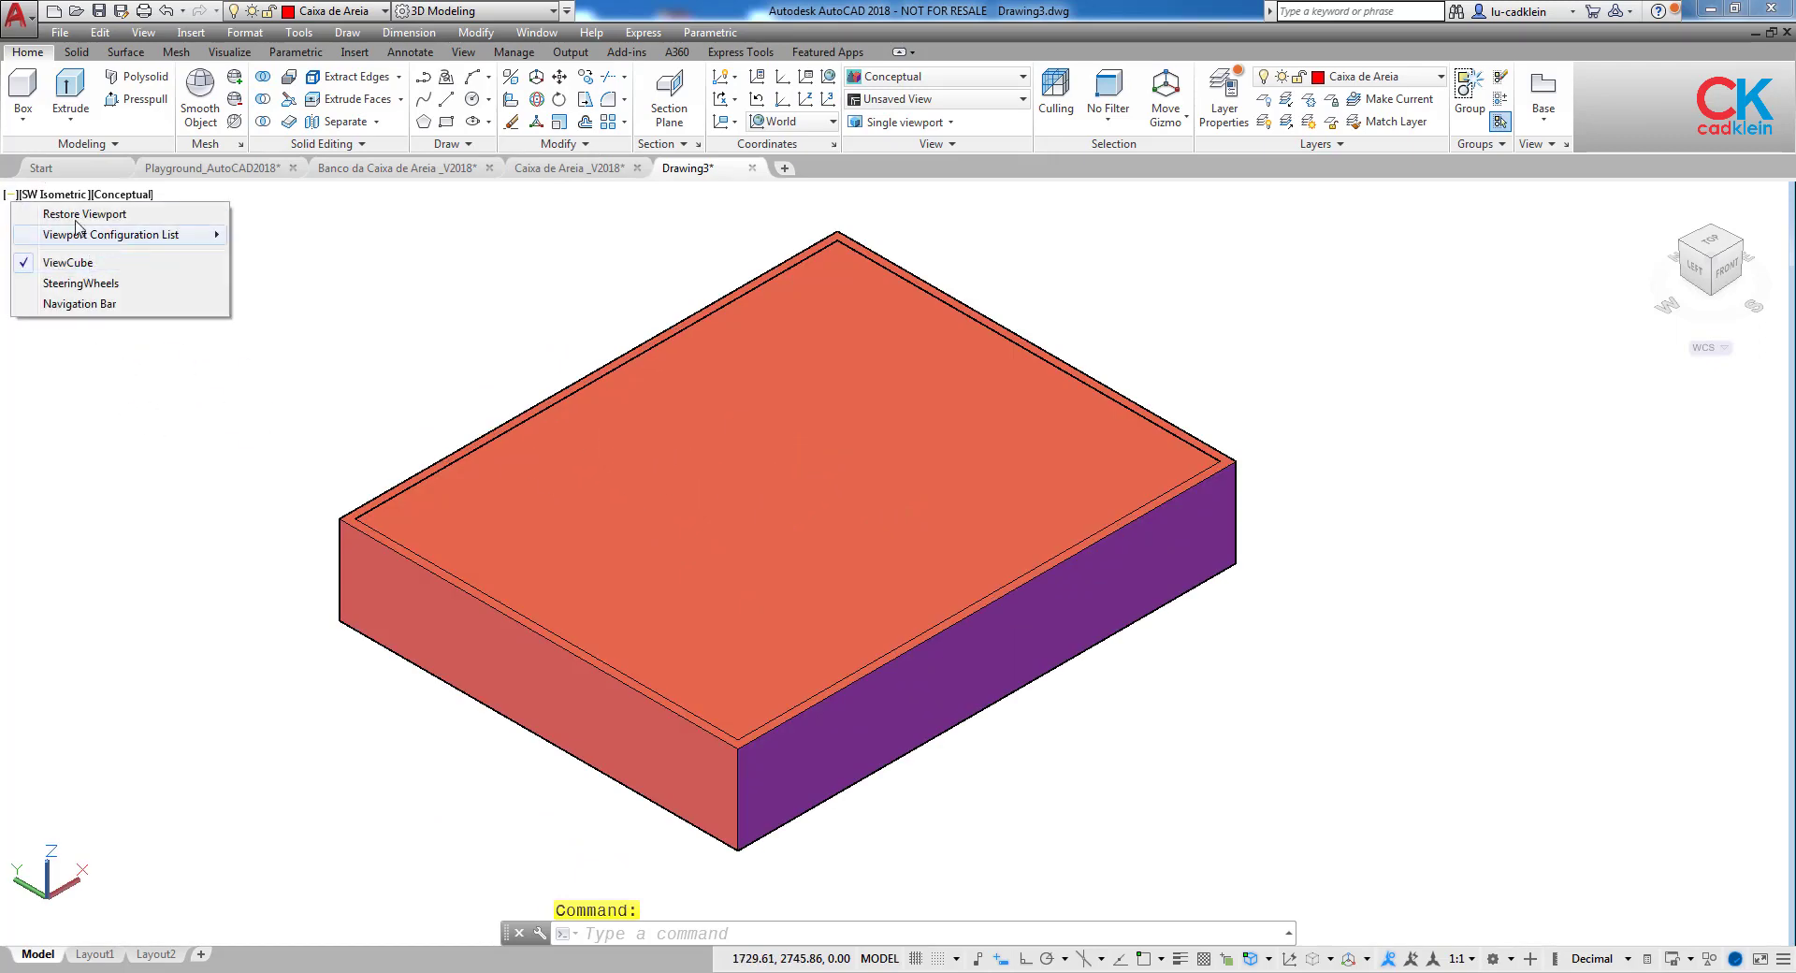
left_click(63, 189)
key("Escape")
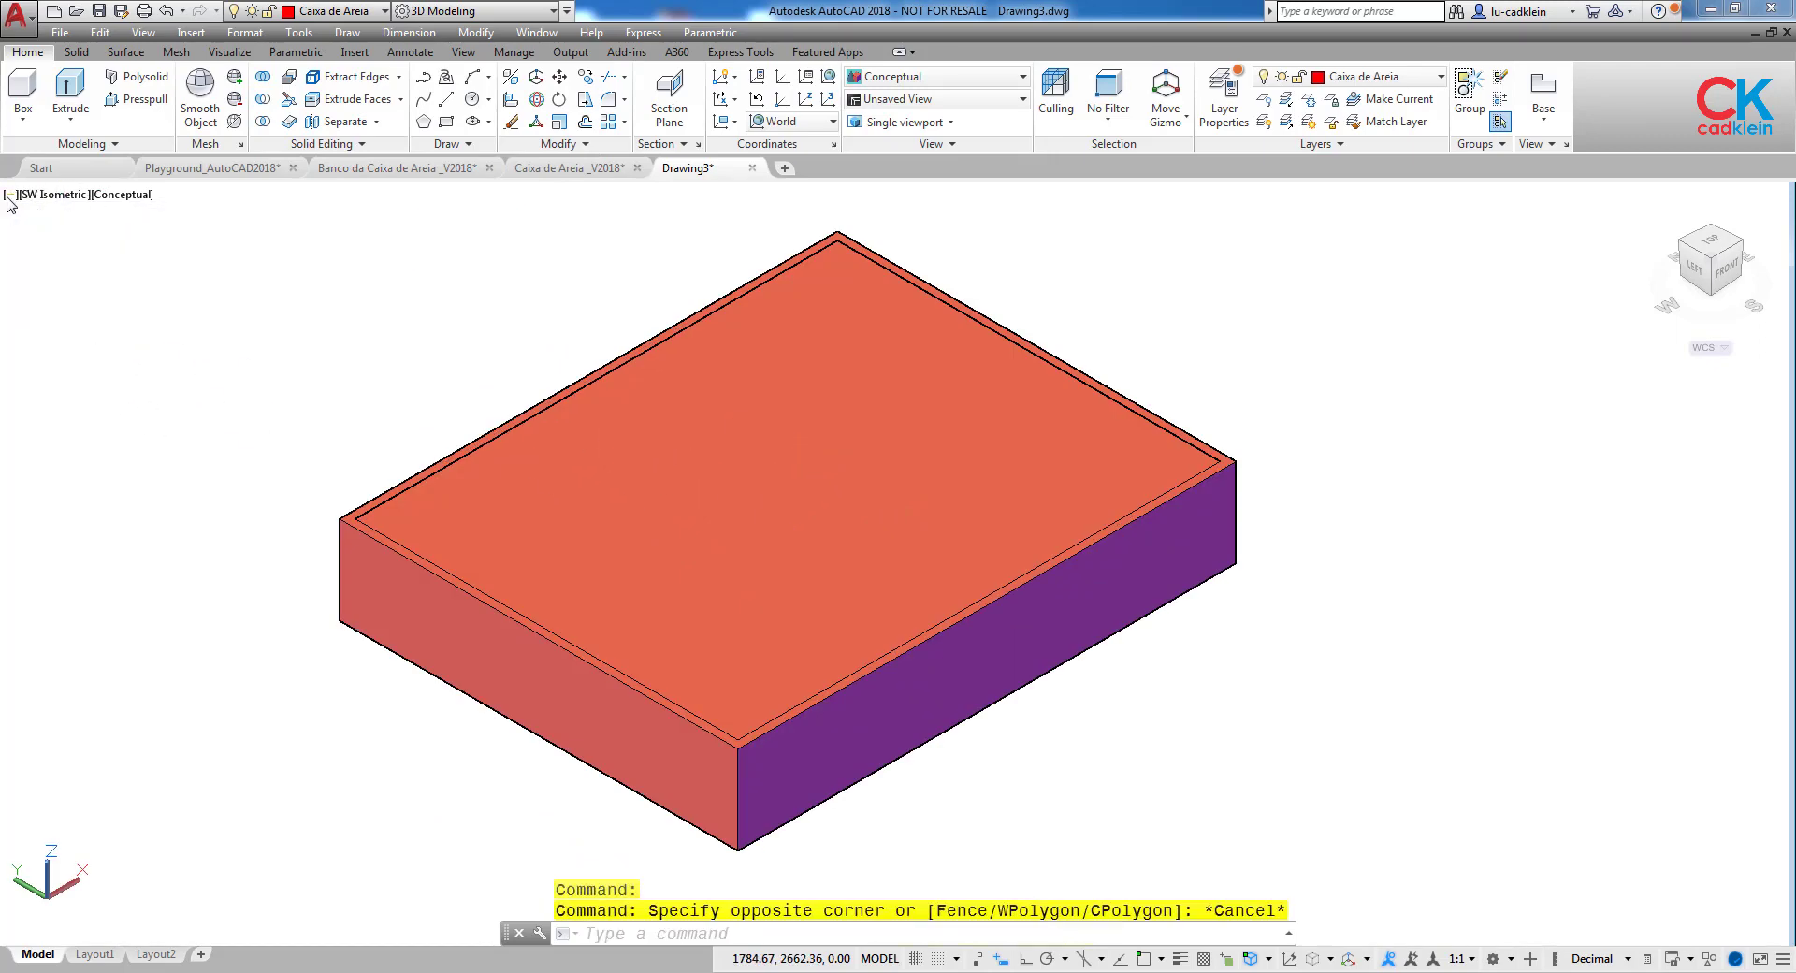
left_click(10, 194)
mouse_move(82, 237)
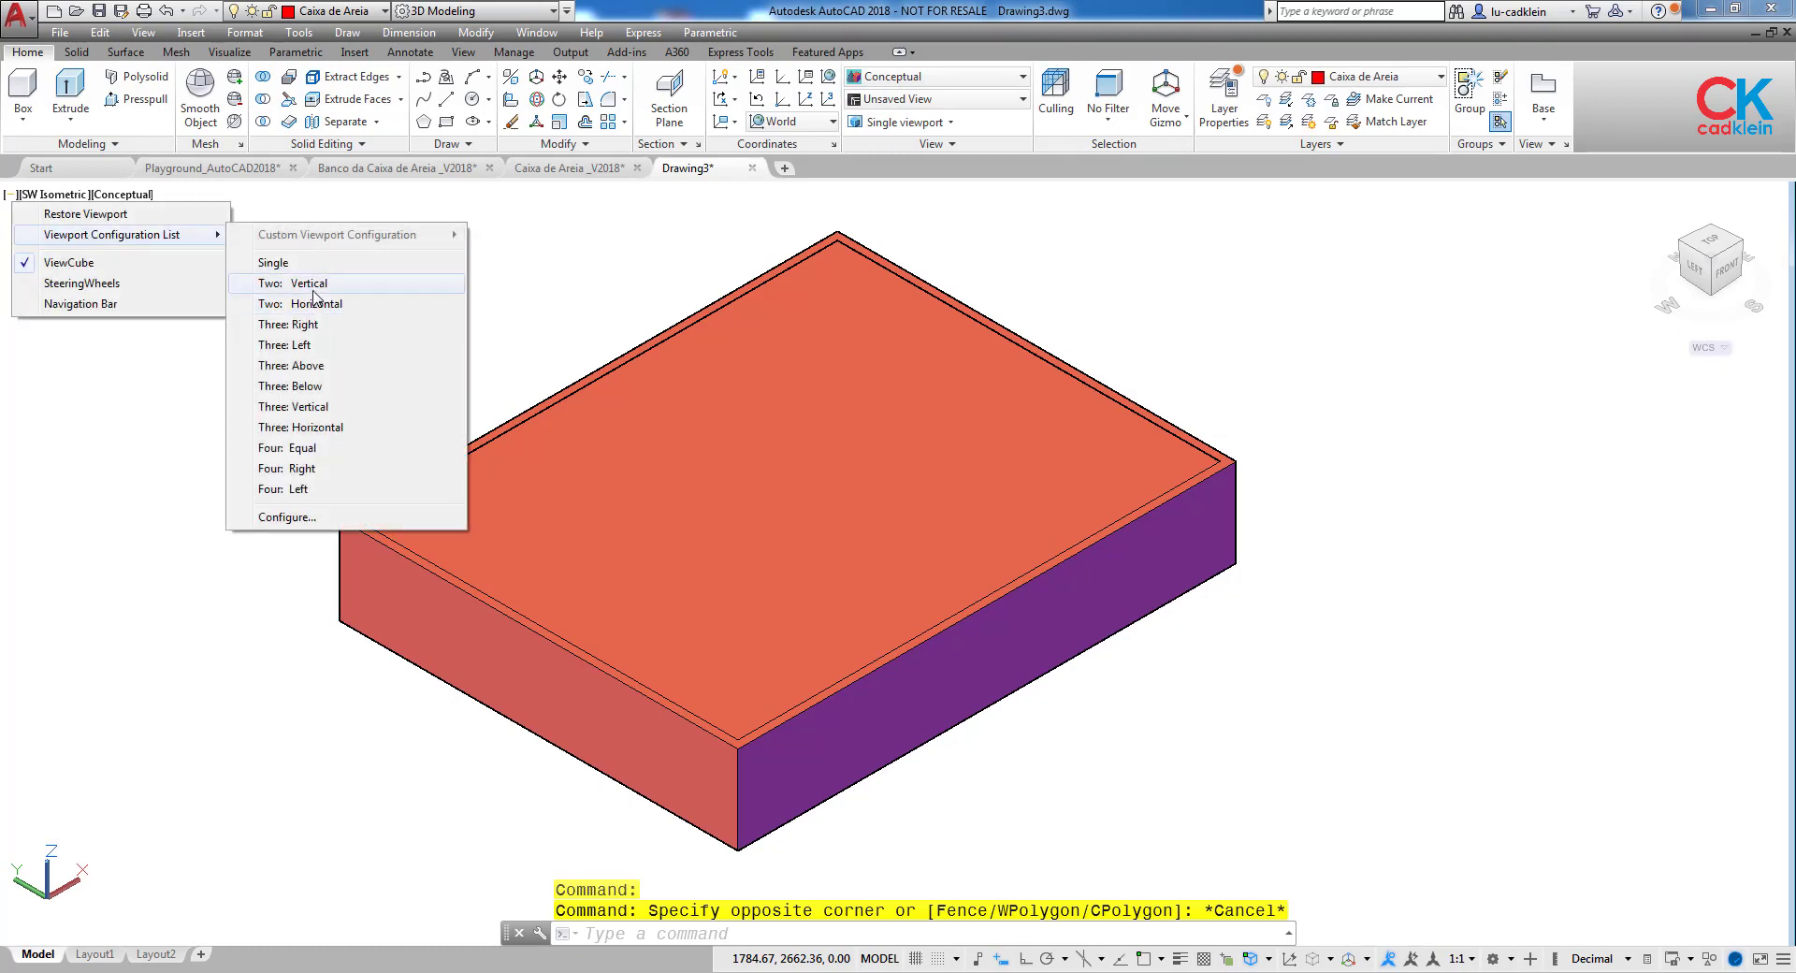
left_click(313, 278)
left_click(402, 729)
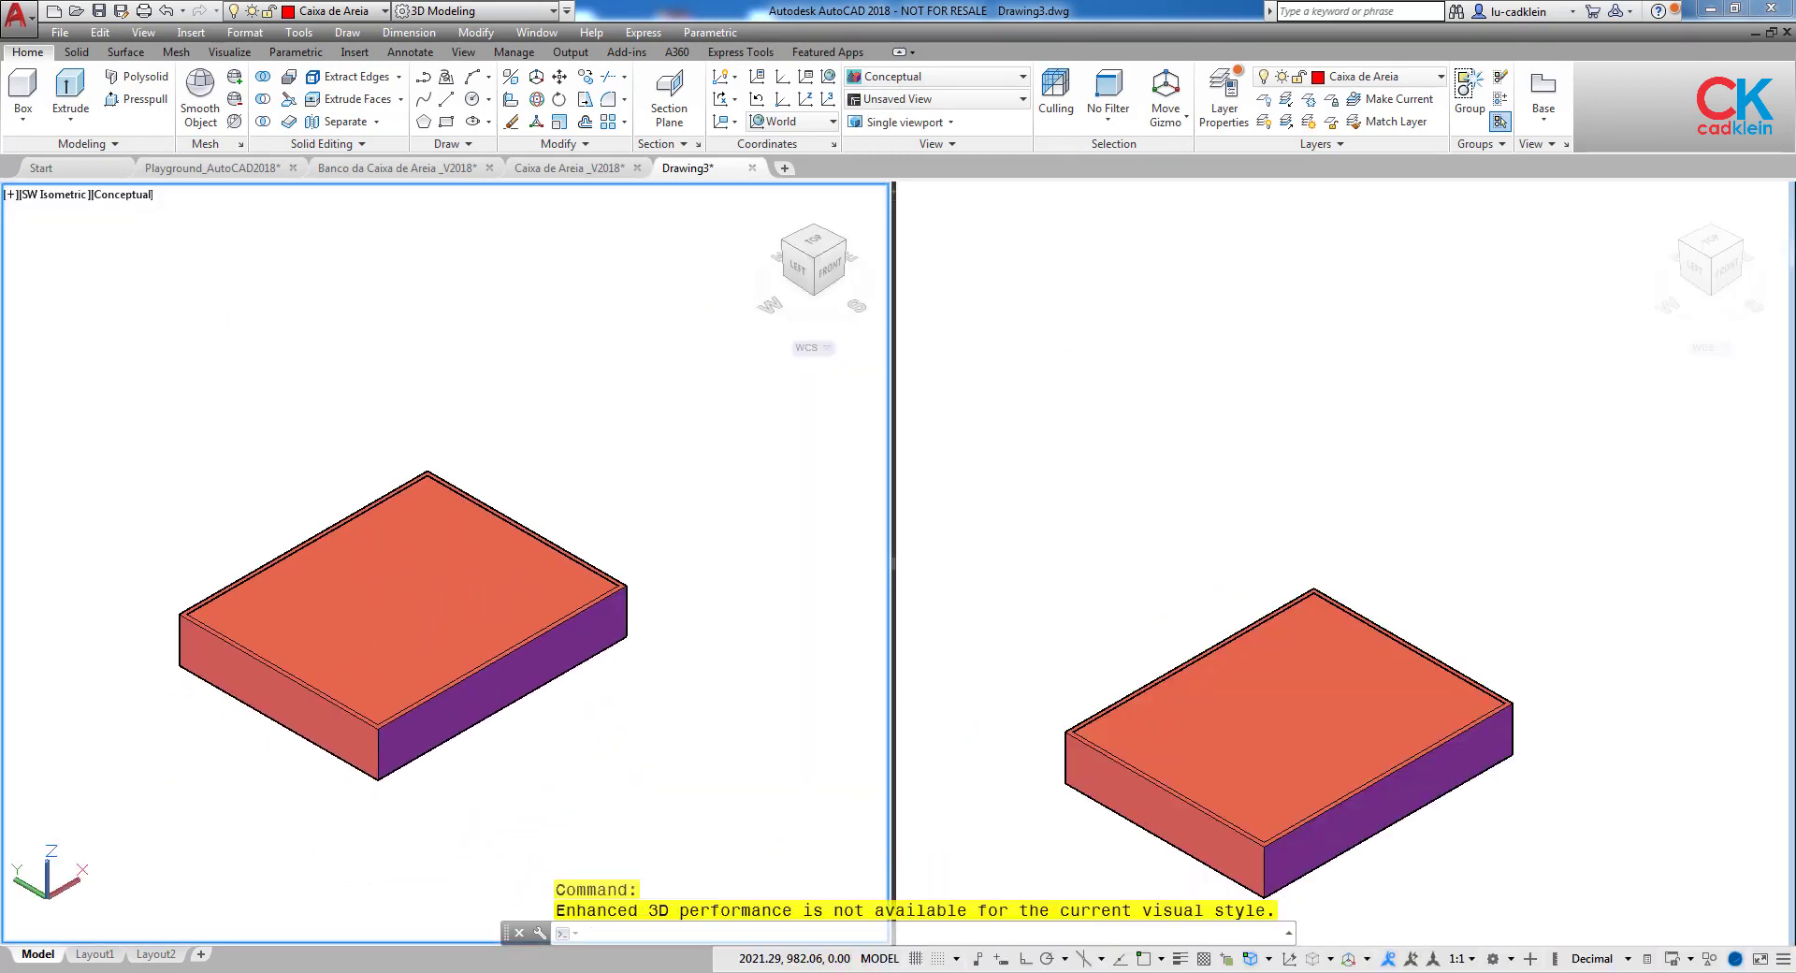
scroll(412, 609, "up", 4)
middle_click_drag(412, 609, 466, 593)
Set the visual style of the right-hand viewport to 2D Wireframe.
left_click(1251, 604)
scroll(1263, 682, "up", 5)
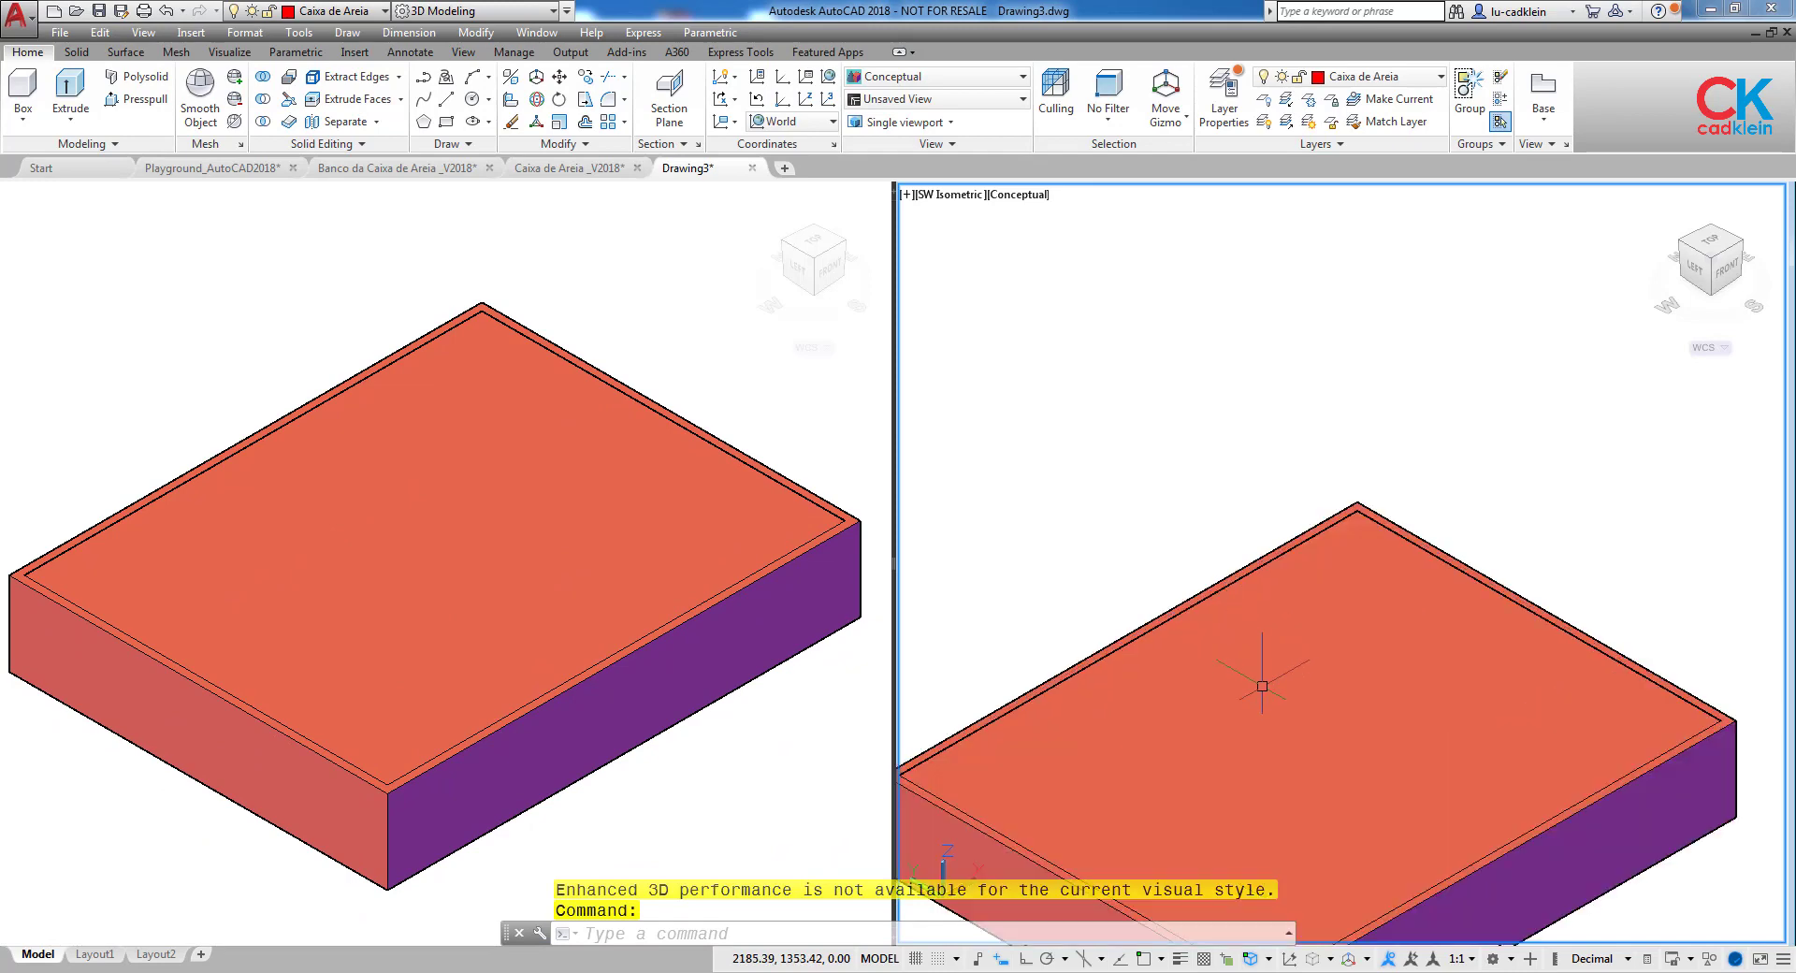
middle_click_drag(1335, 514, 1308, 508)
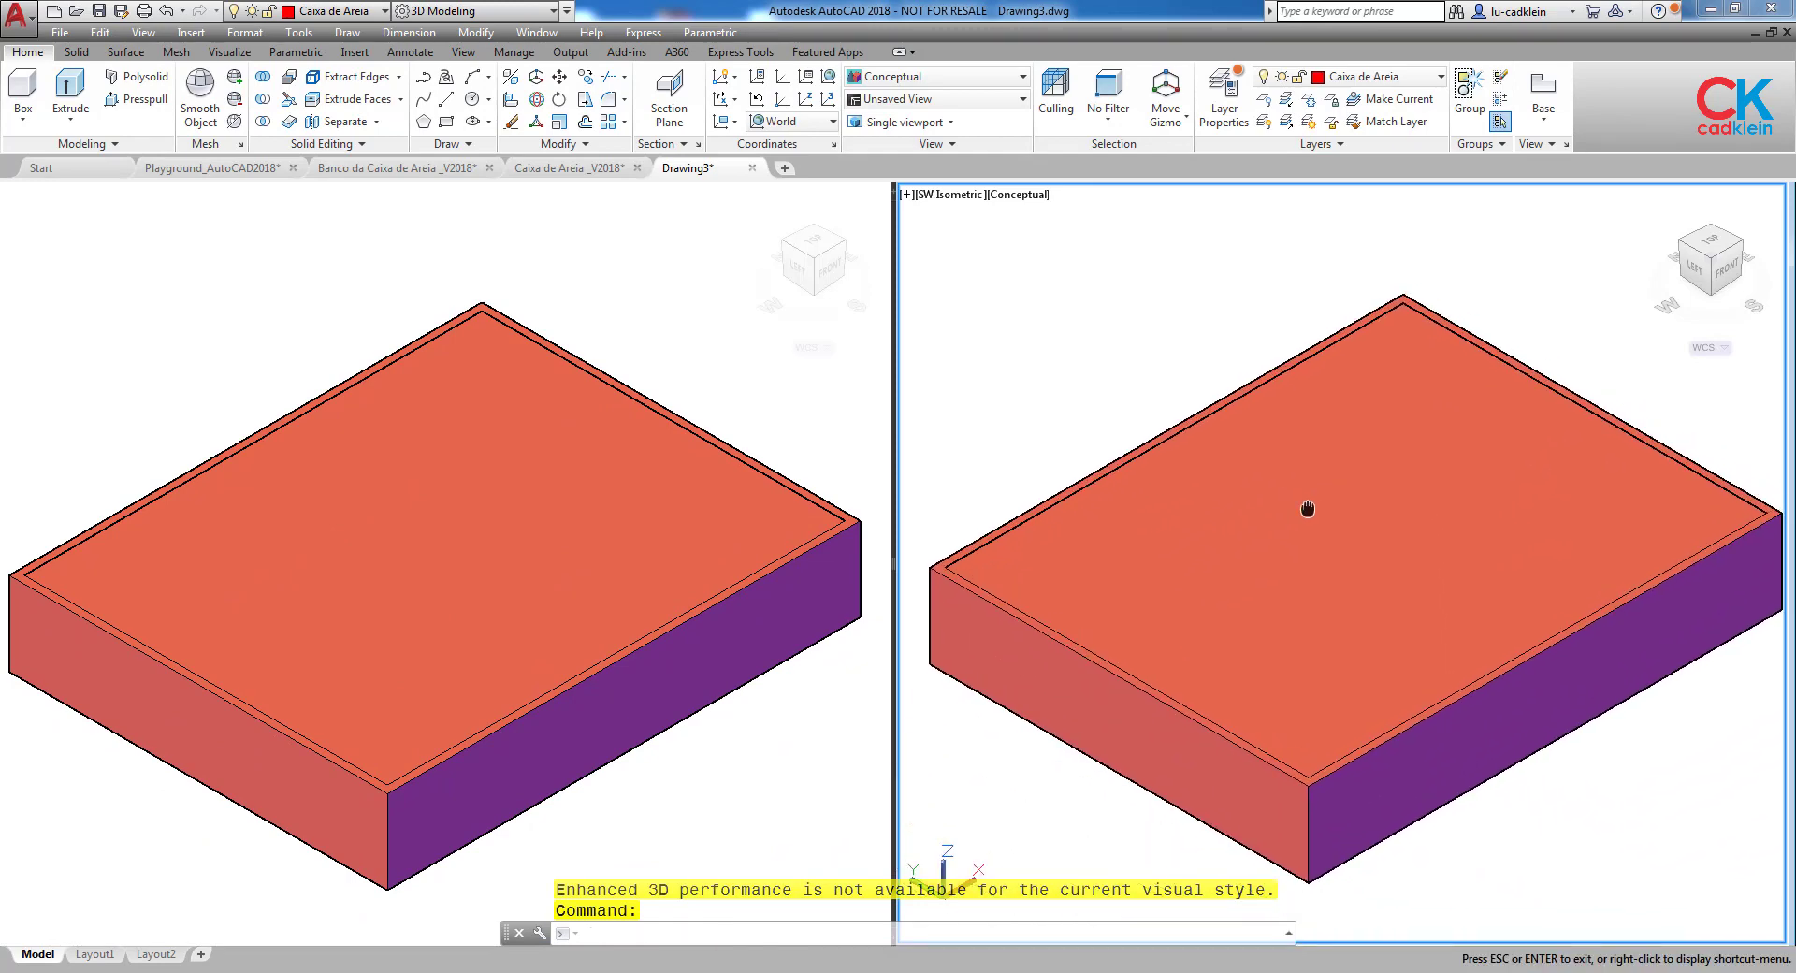
left_click(1020, 195)
left_click(1085, 242)
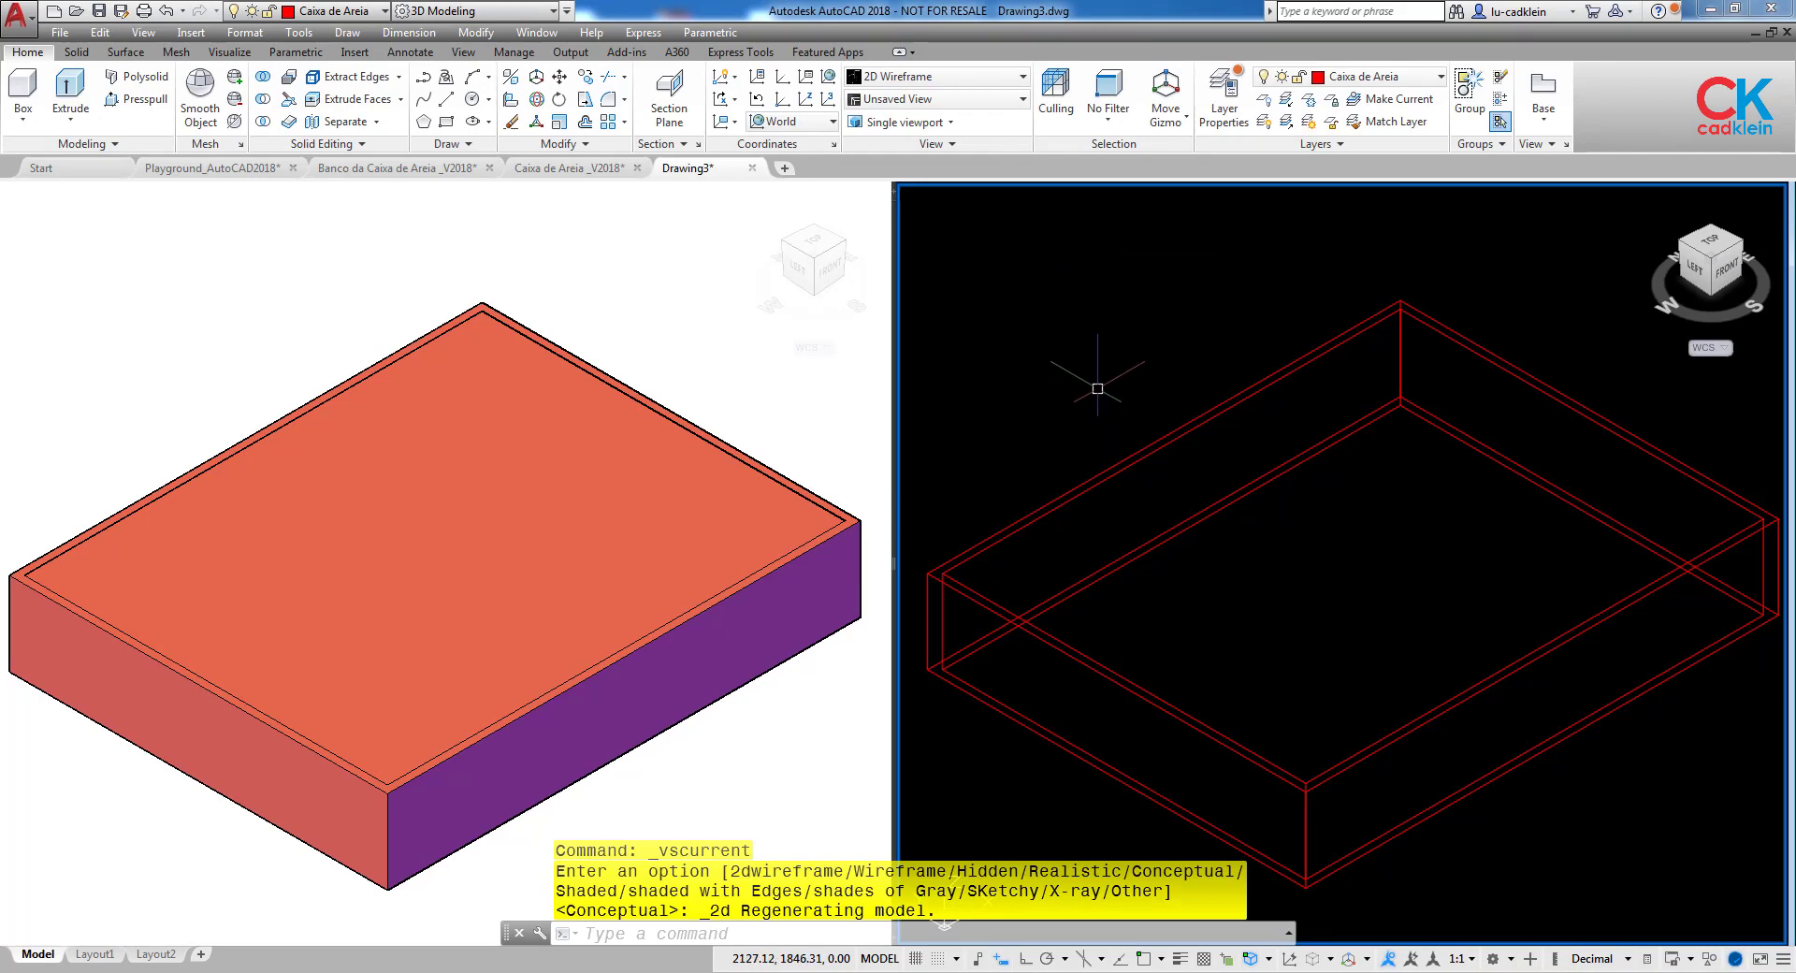
Subtract the inner box from the outer box to hollow out the sandbox frame.
left_click(735, 417)
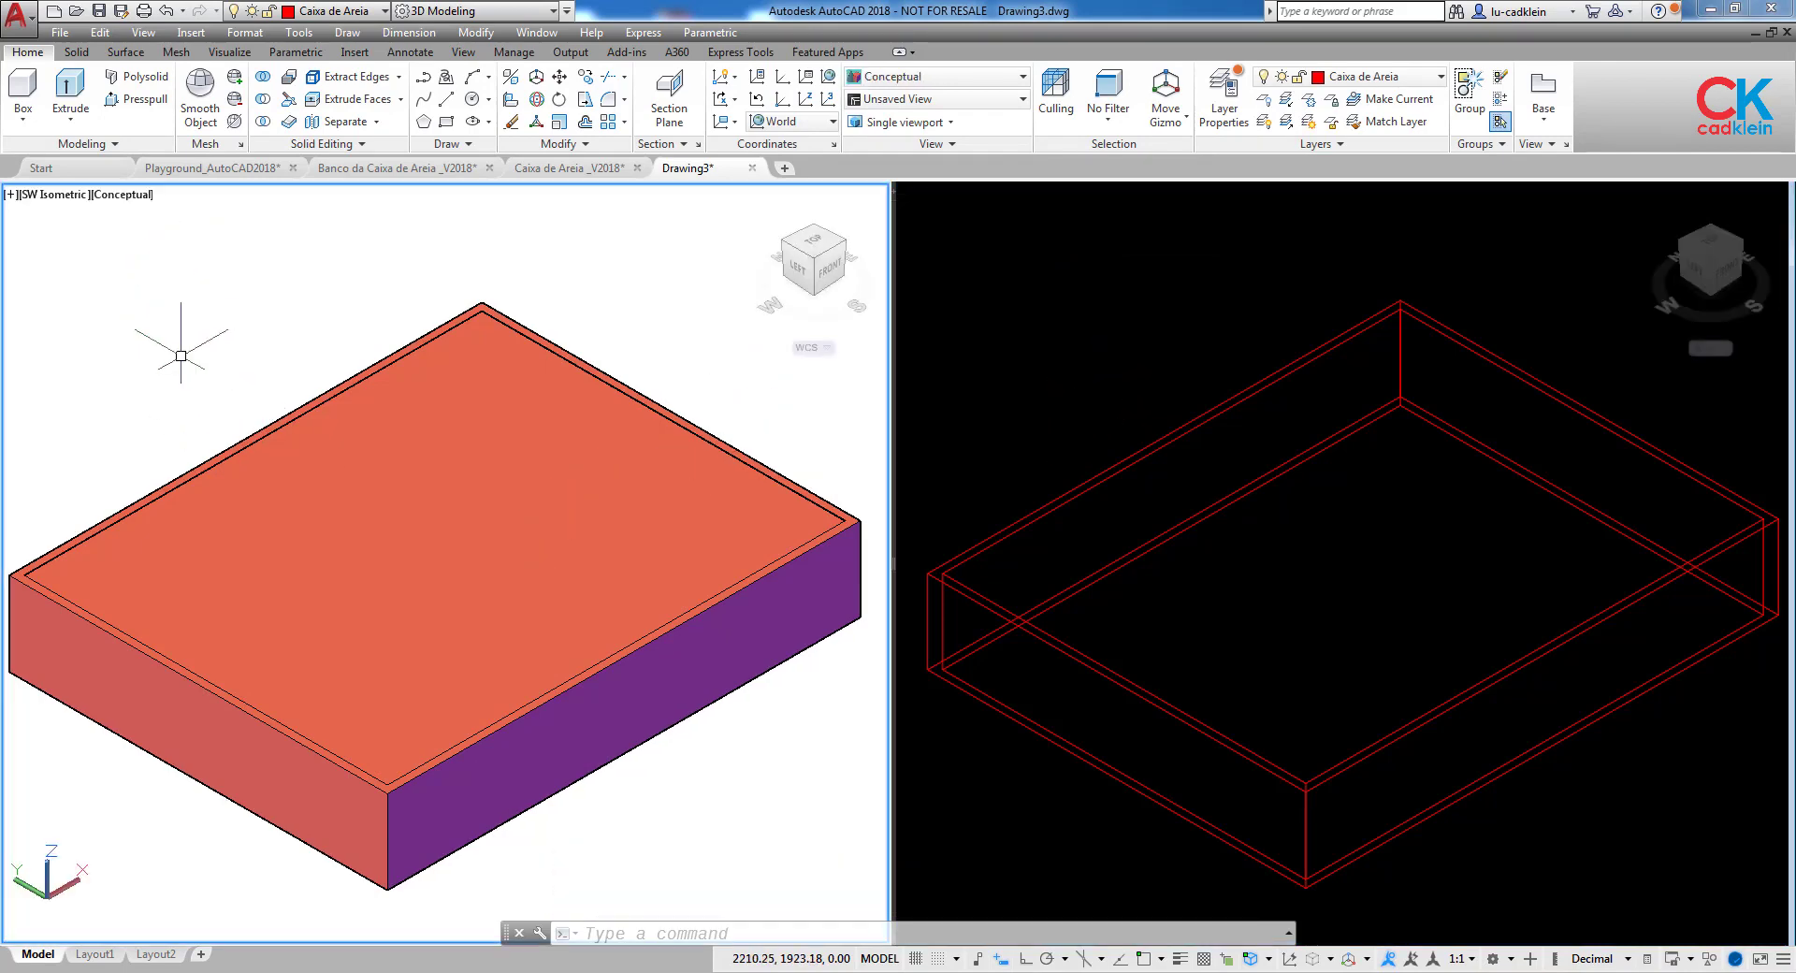
type("SU")
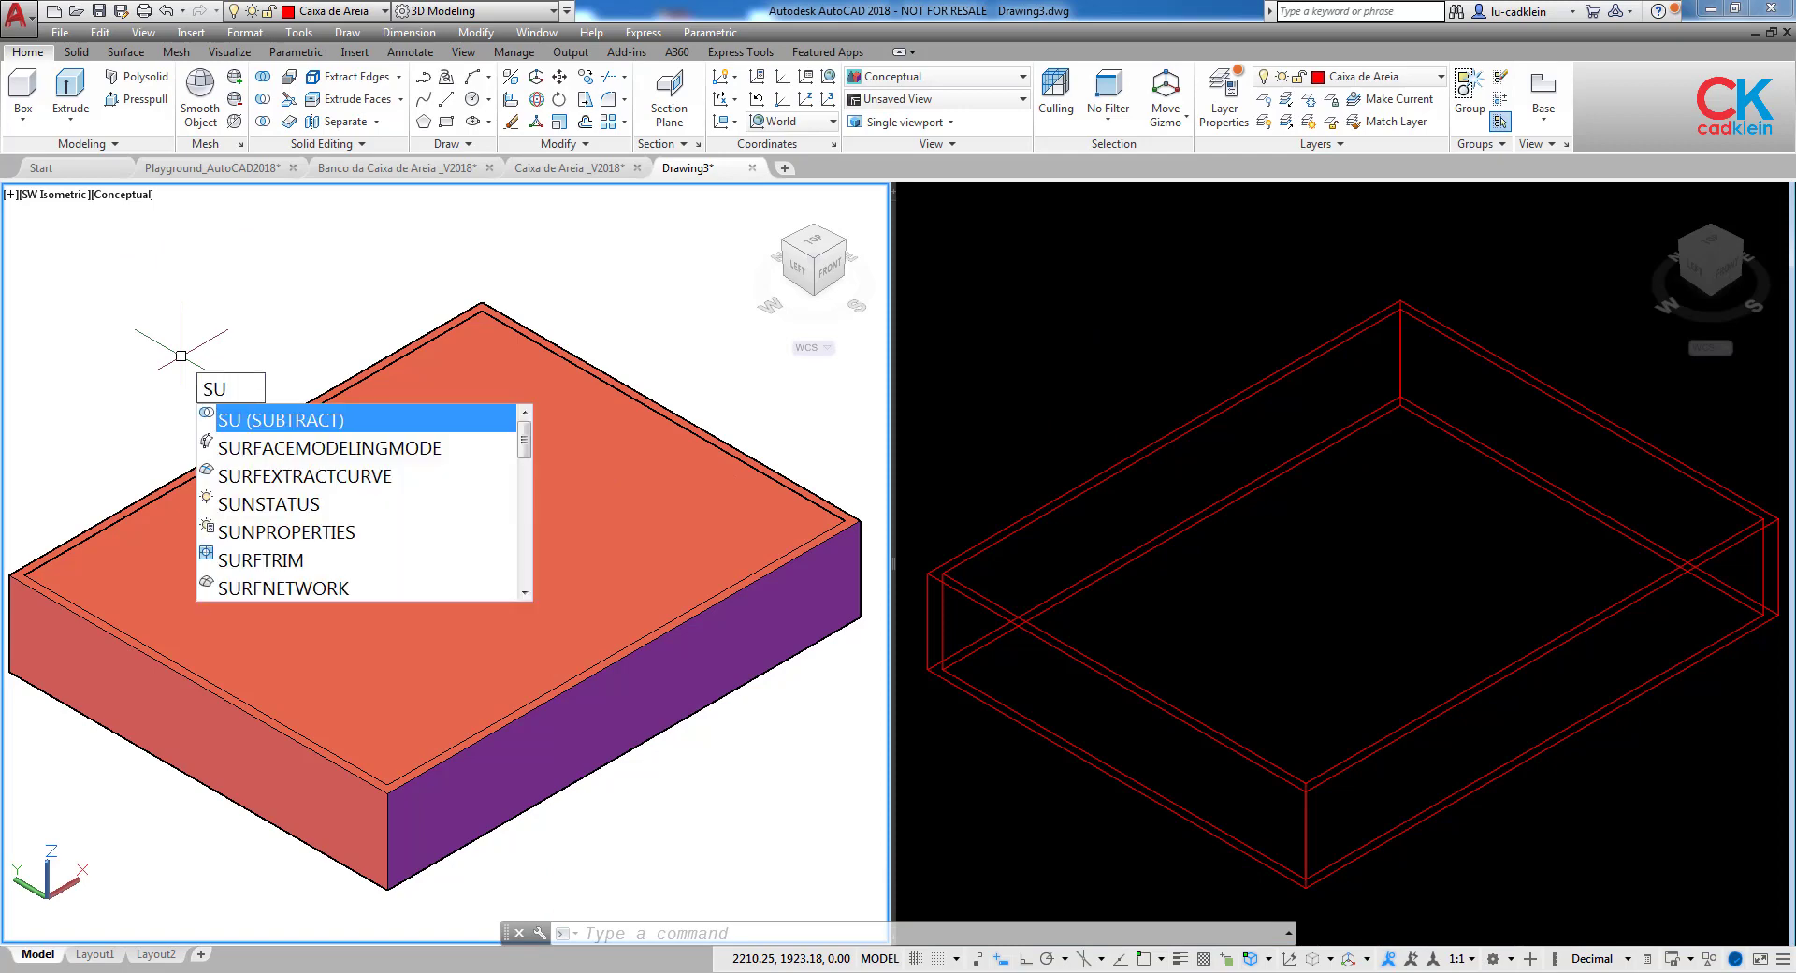
key("Return")
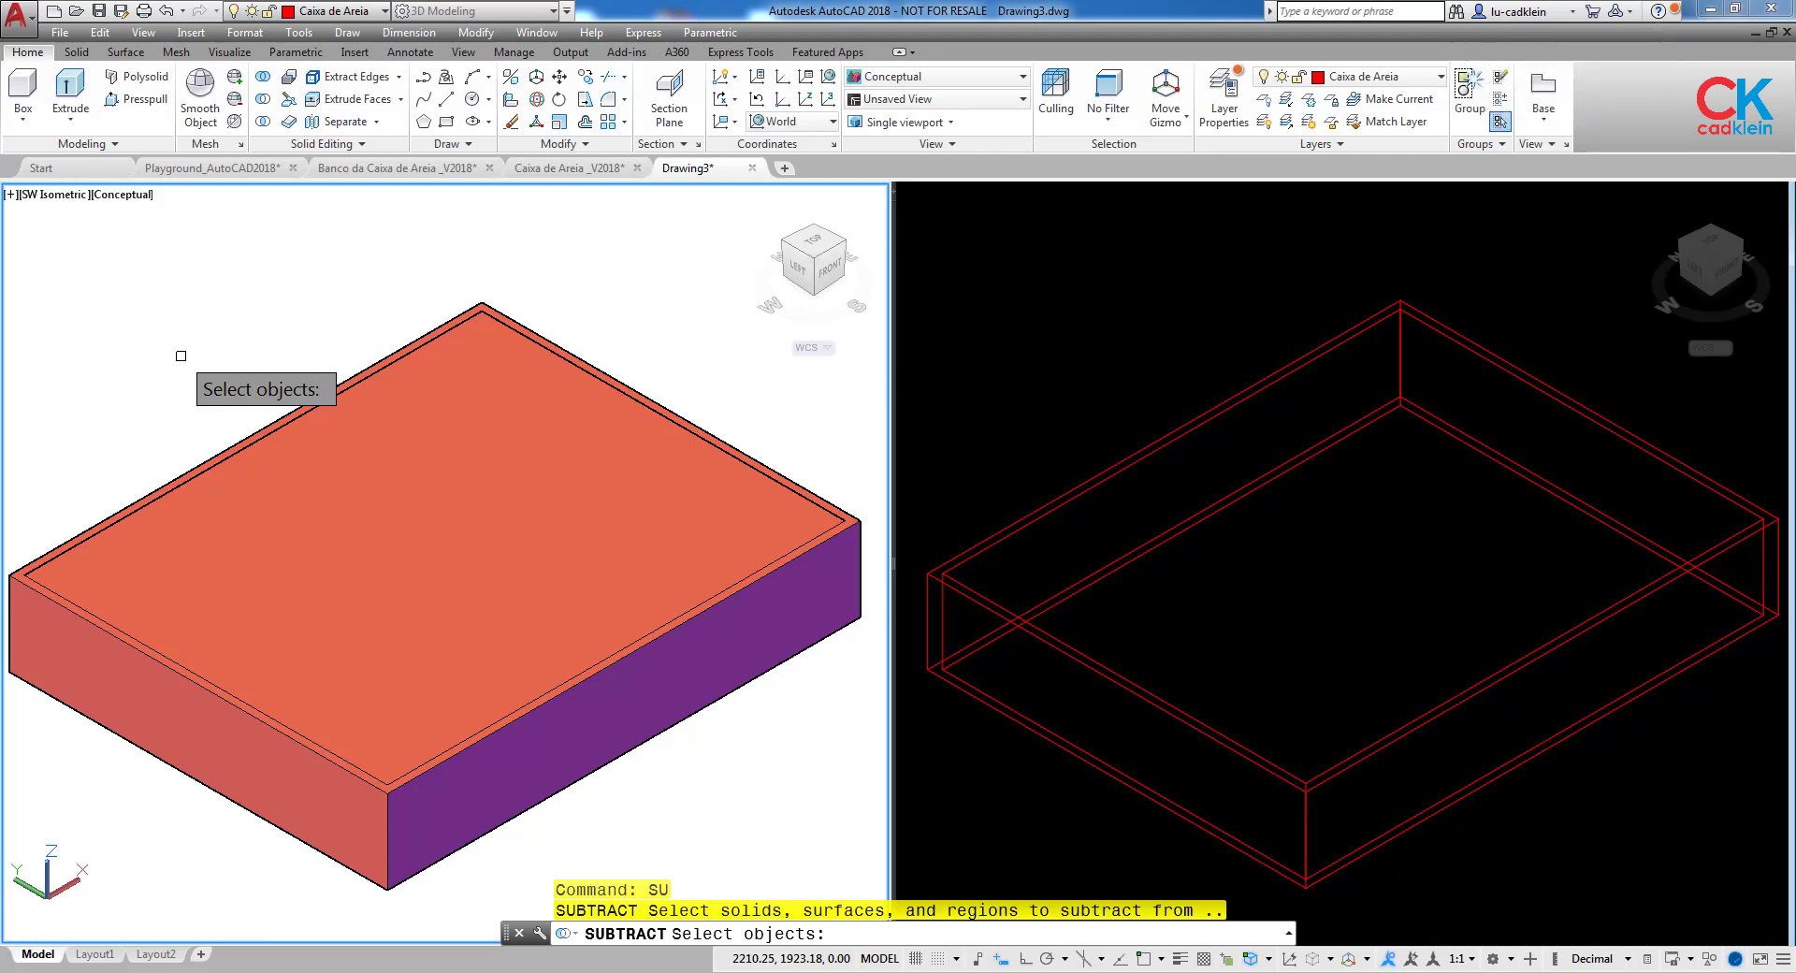
left_click(677, 734)
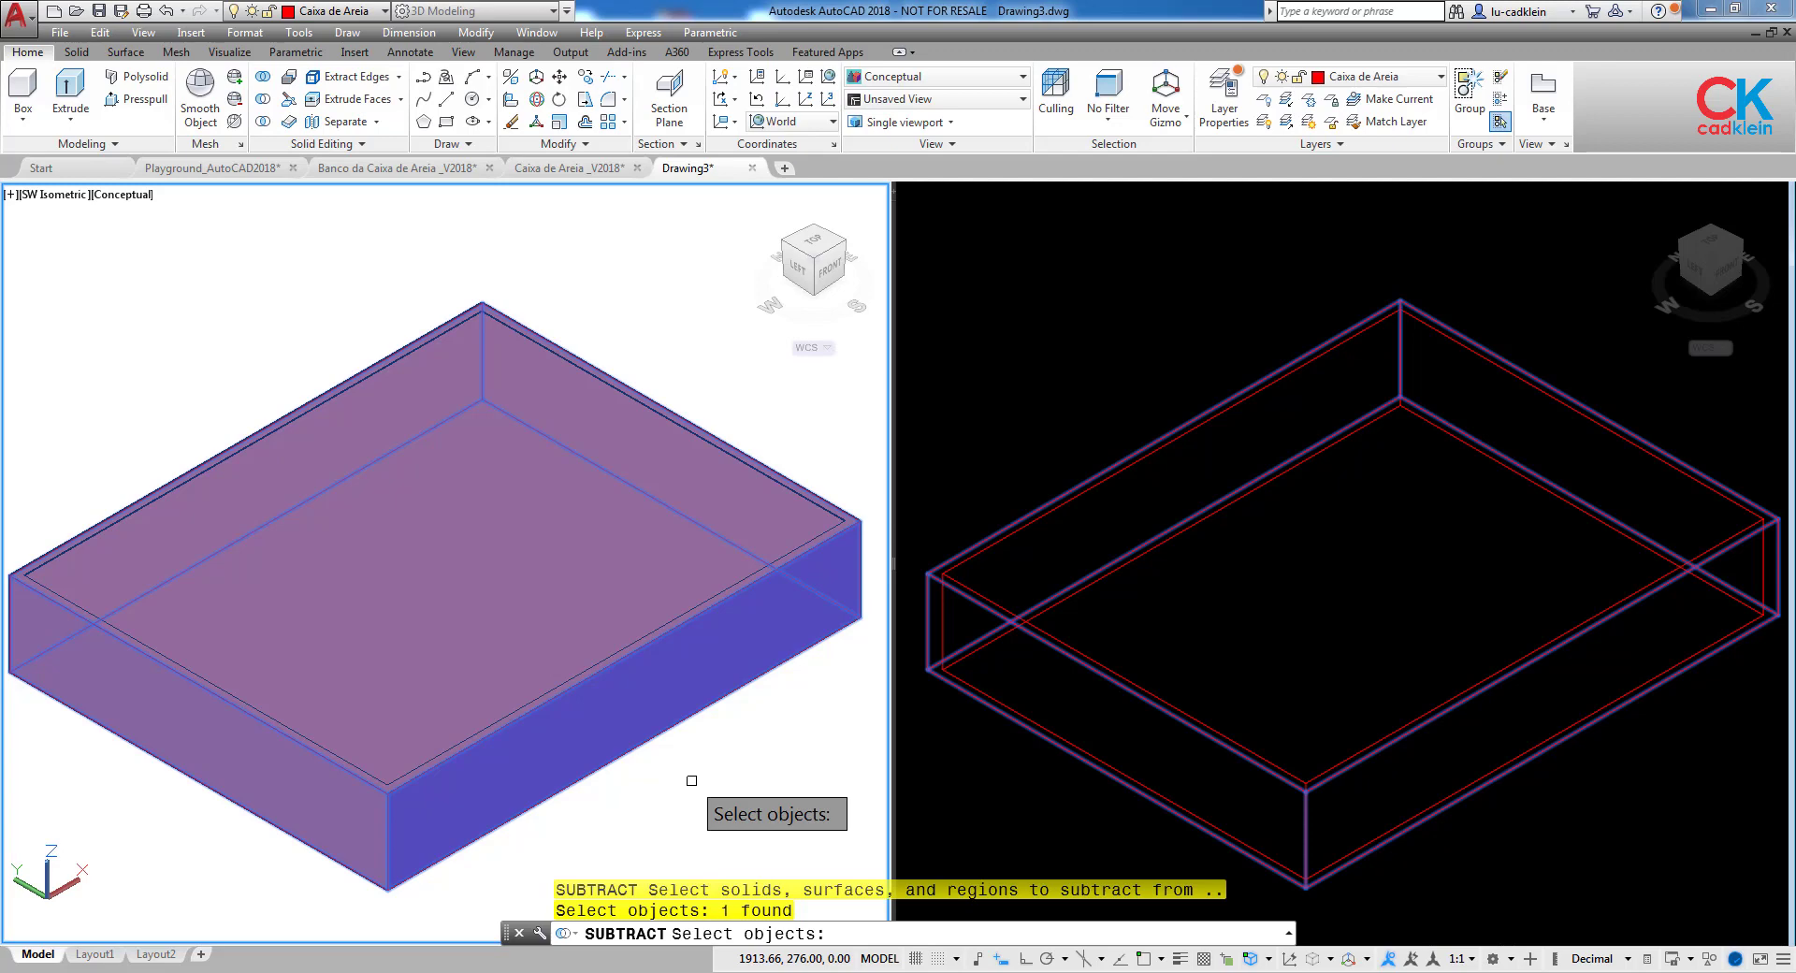
key("Return")
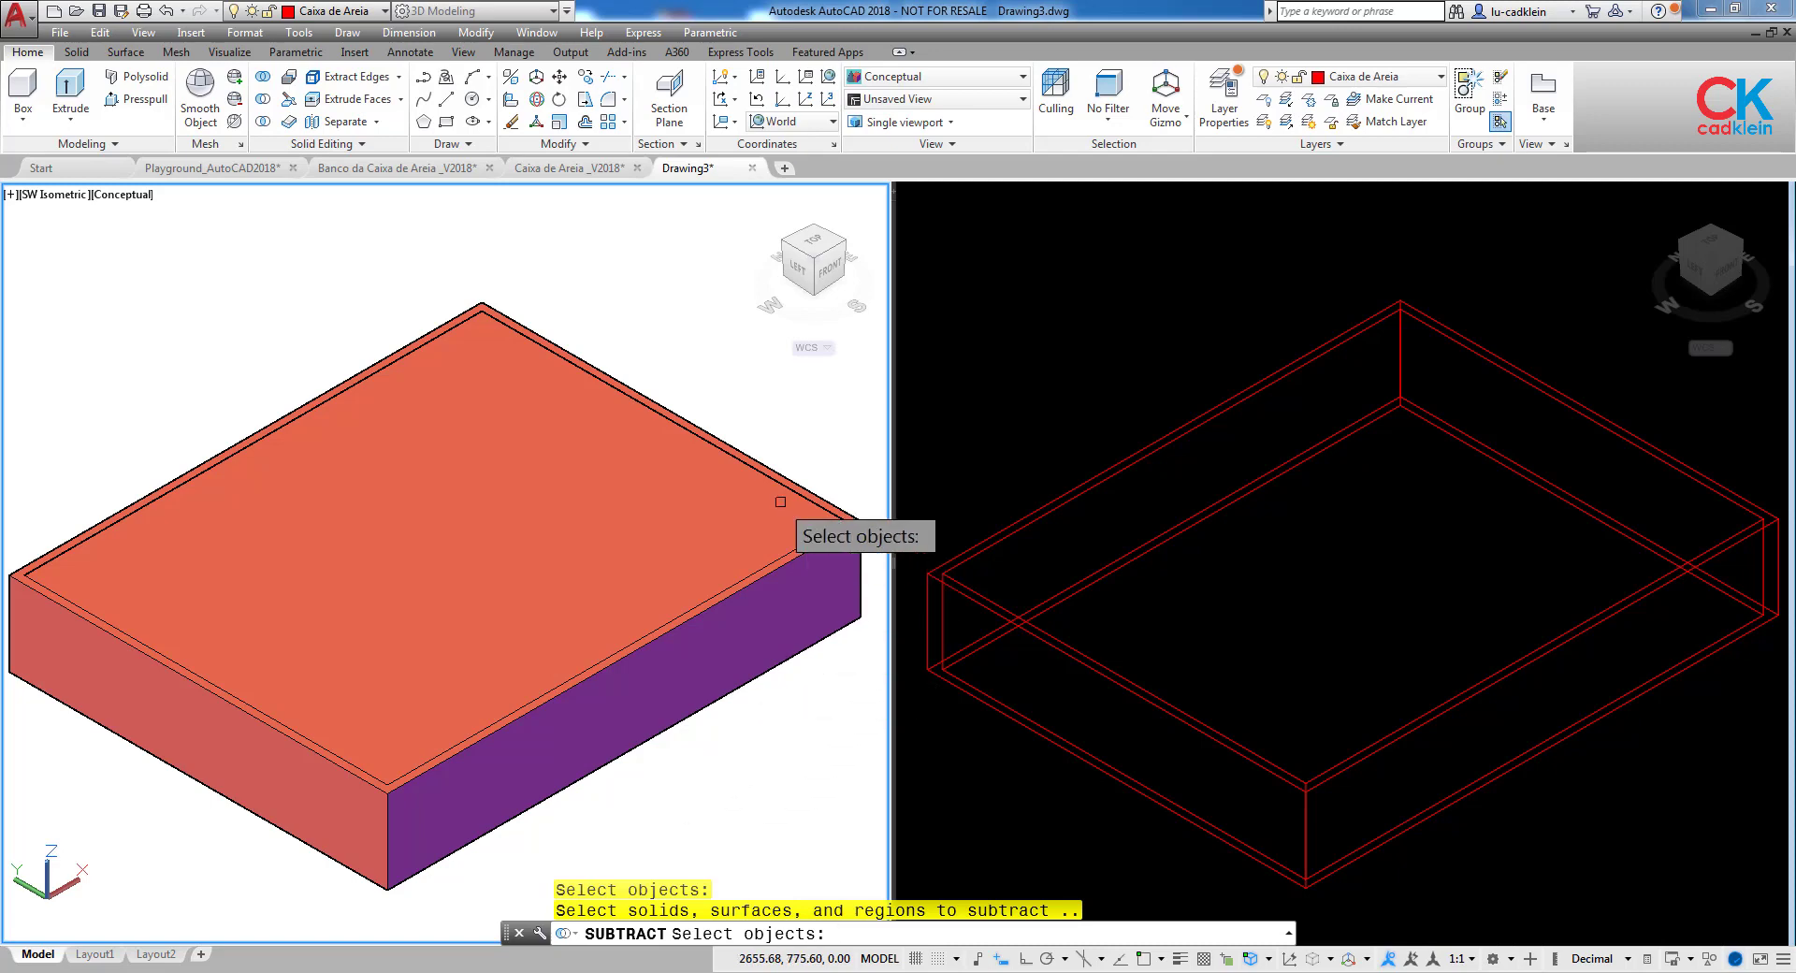
left_click(1052, 494)
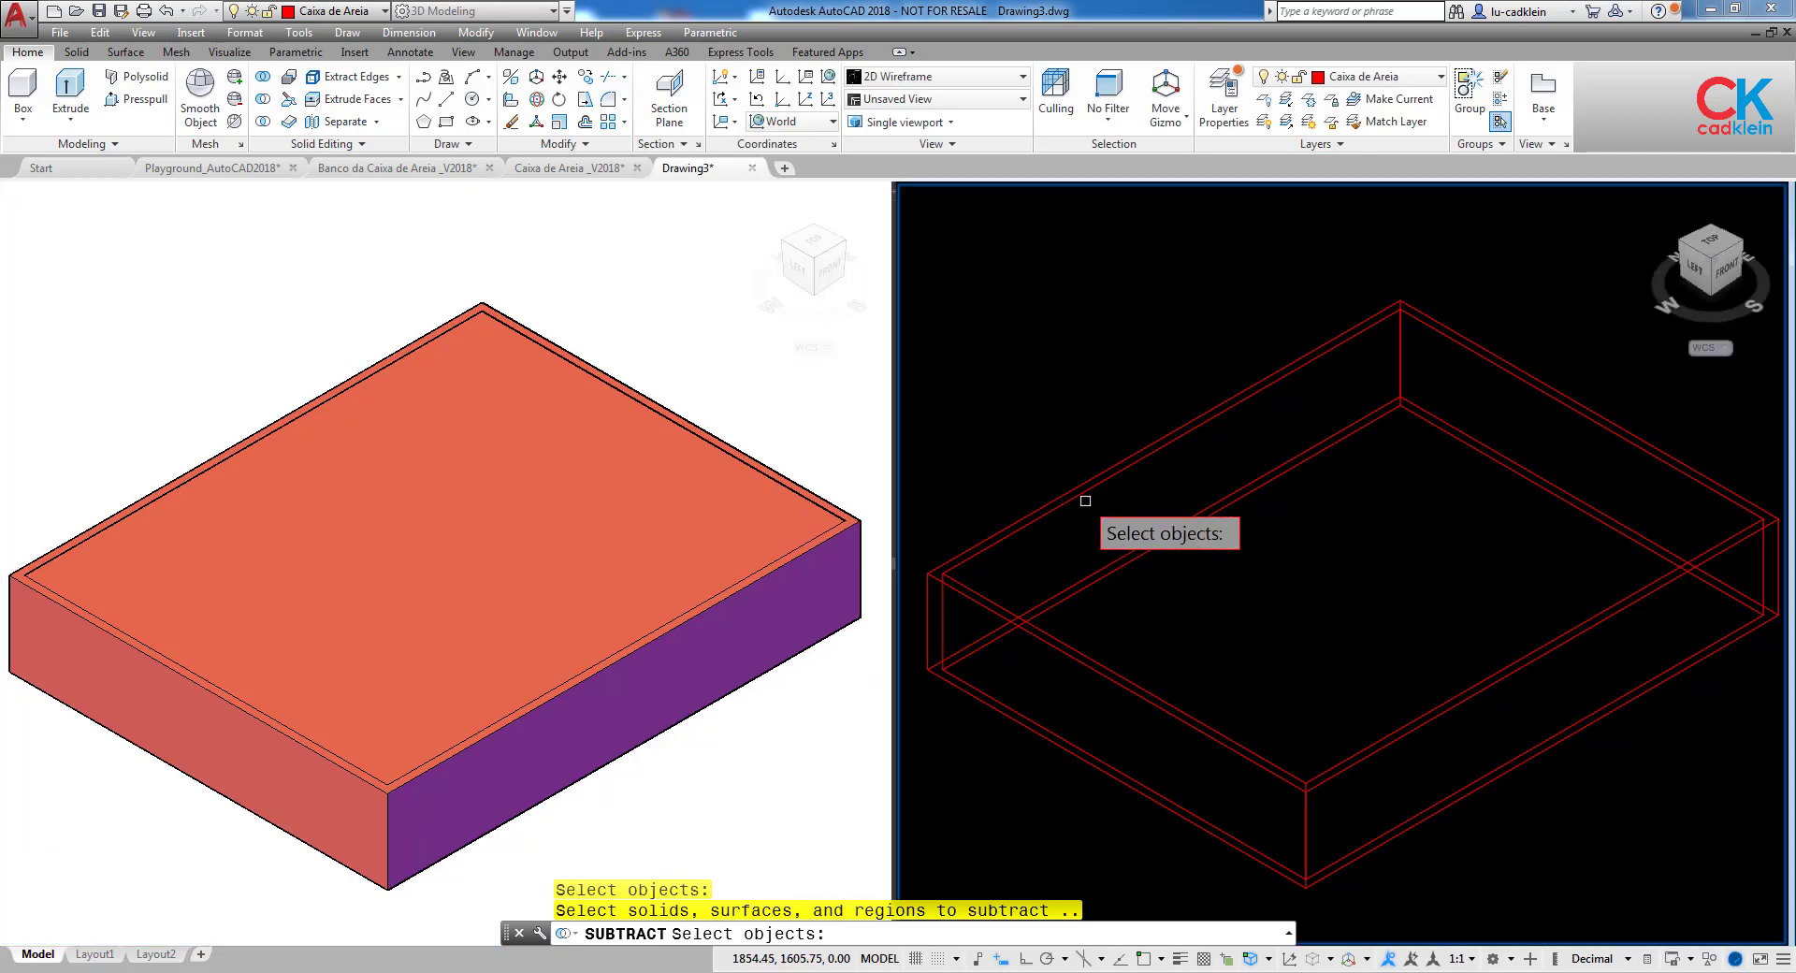
left_click(1083, 497)
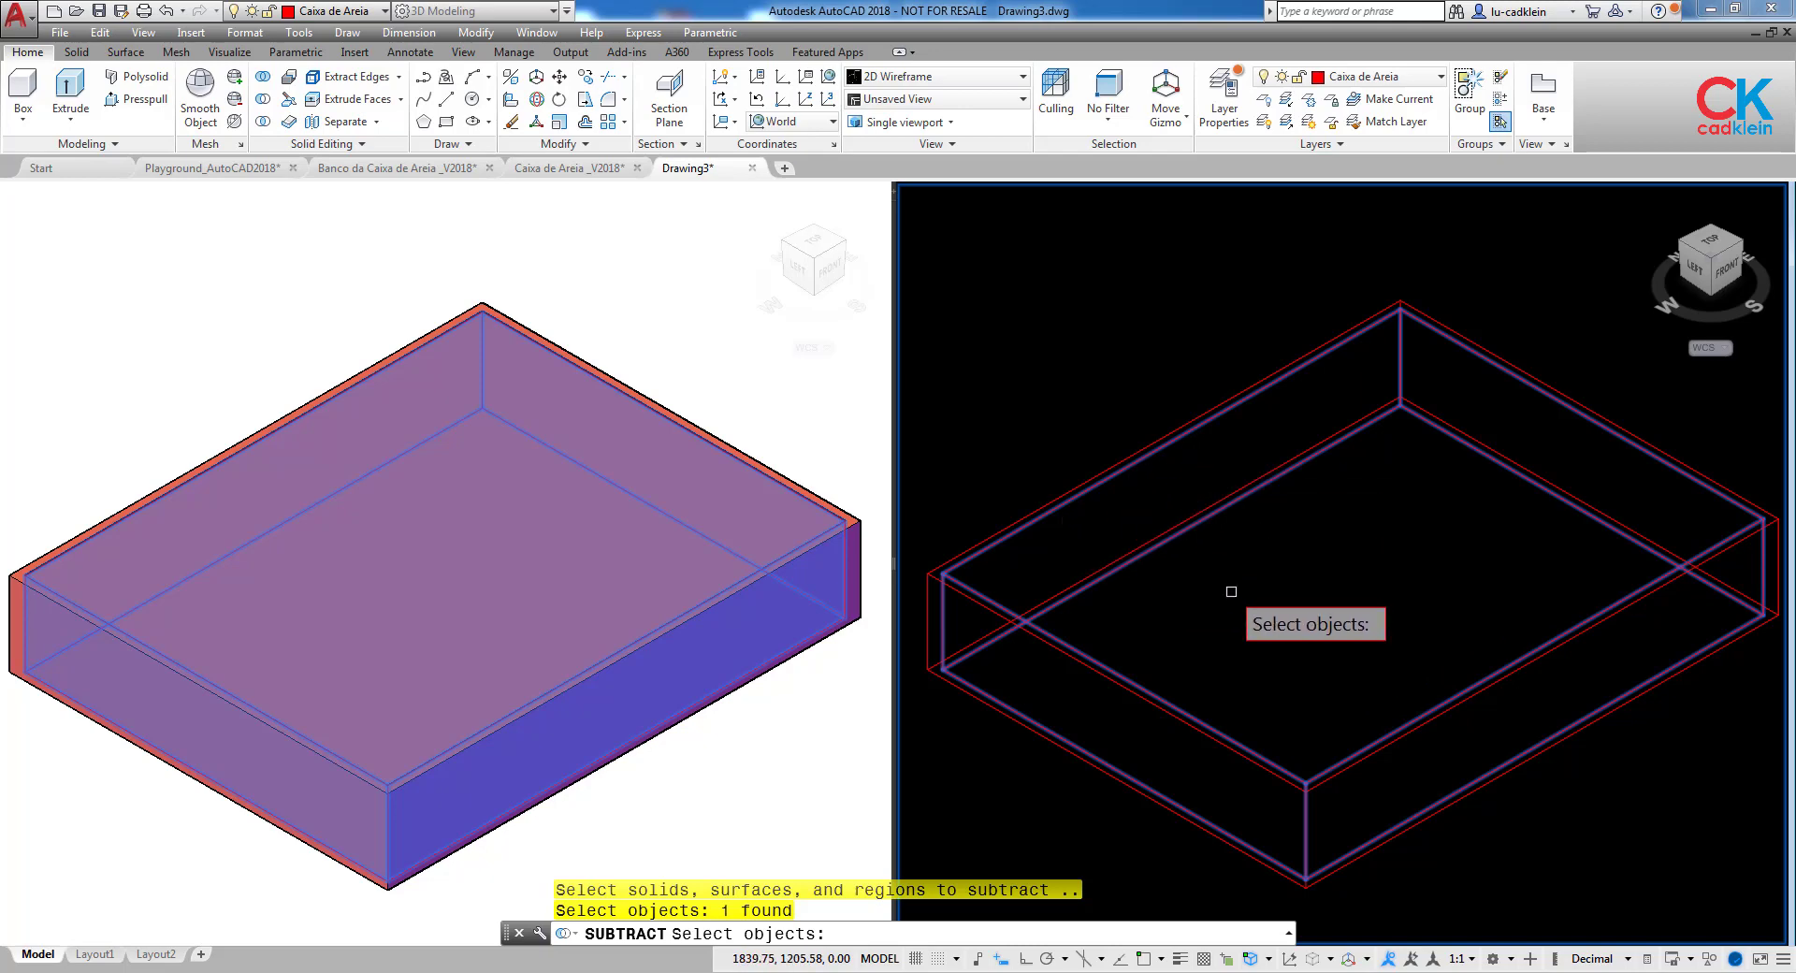
key("Return")
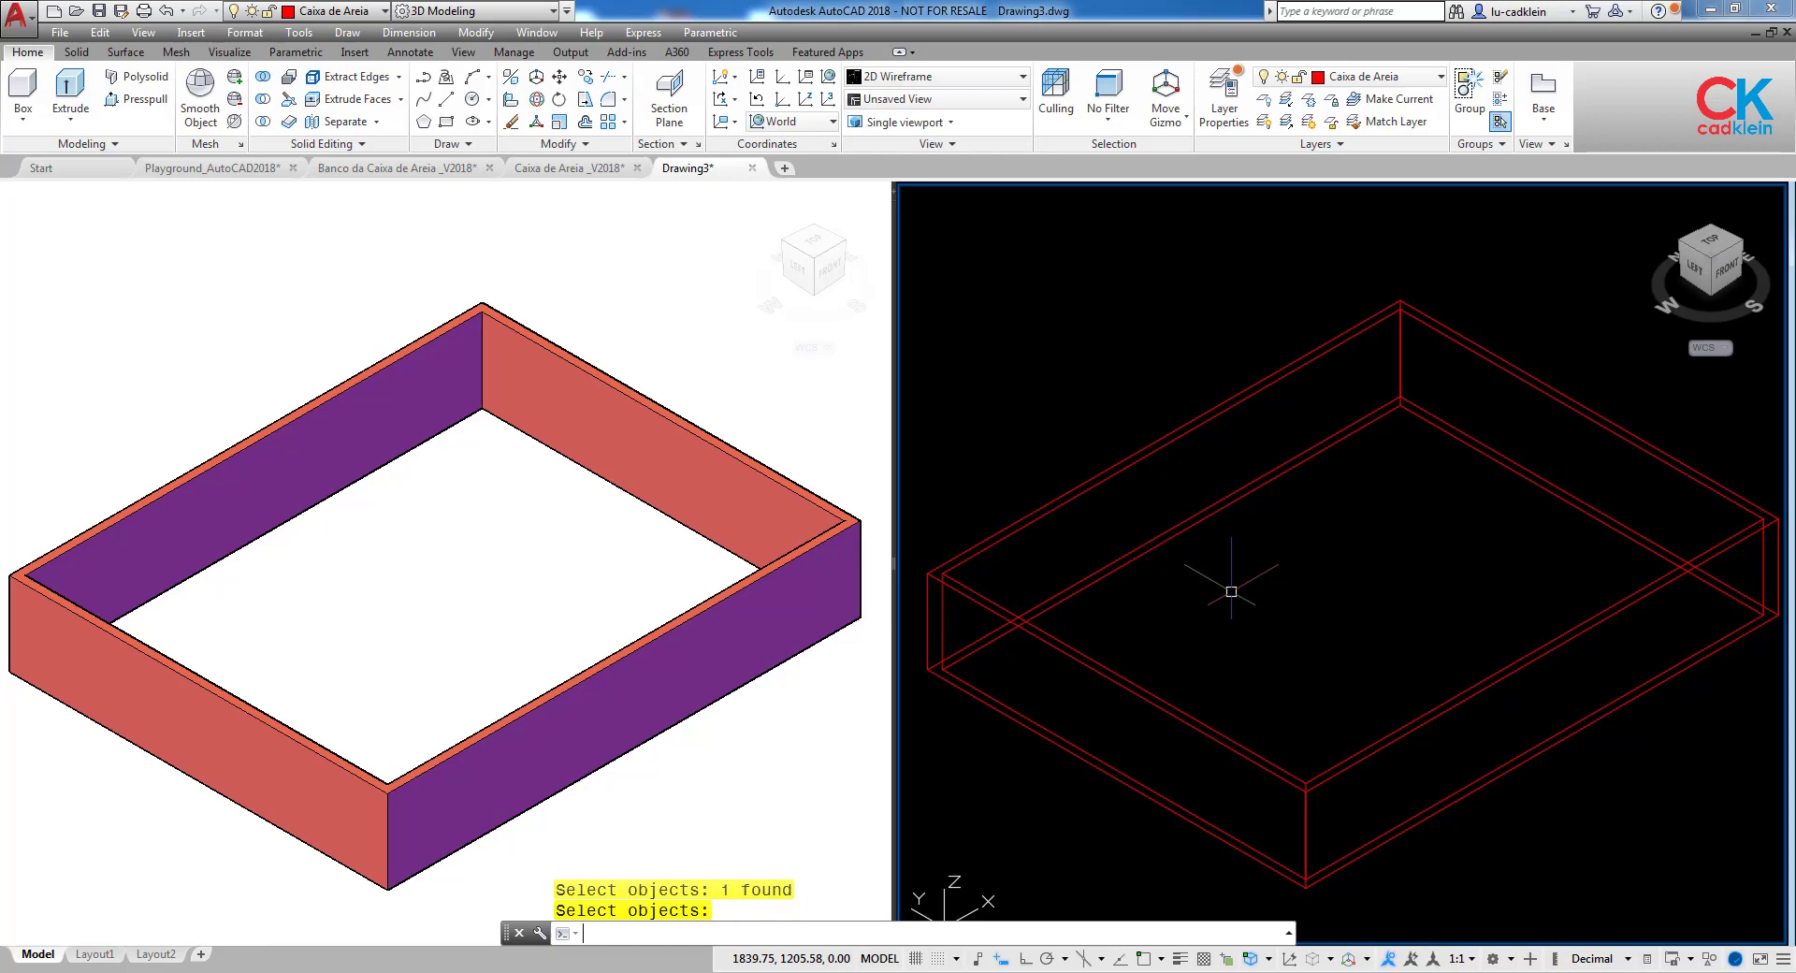
Draw a 1250 by 1000 rectangle in the empty space beside the hollowed sandbox frame.
left_click(471, 526)
scroll(463, 524, "down", 3)
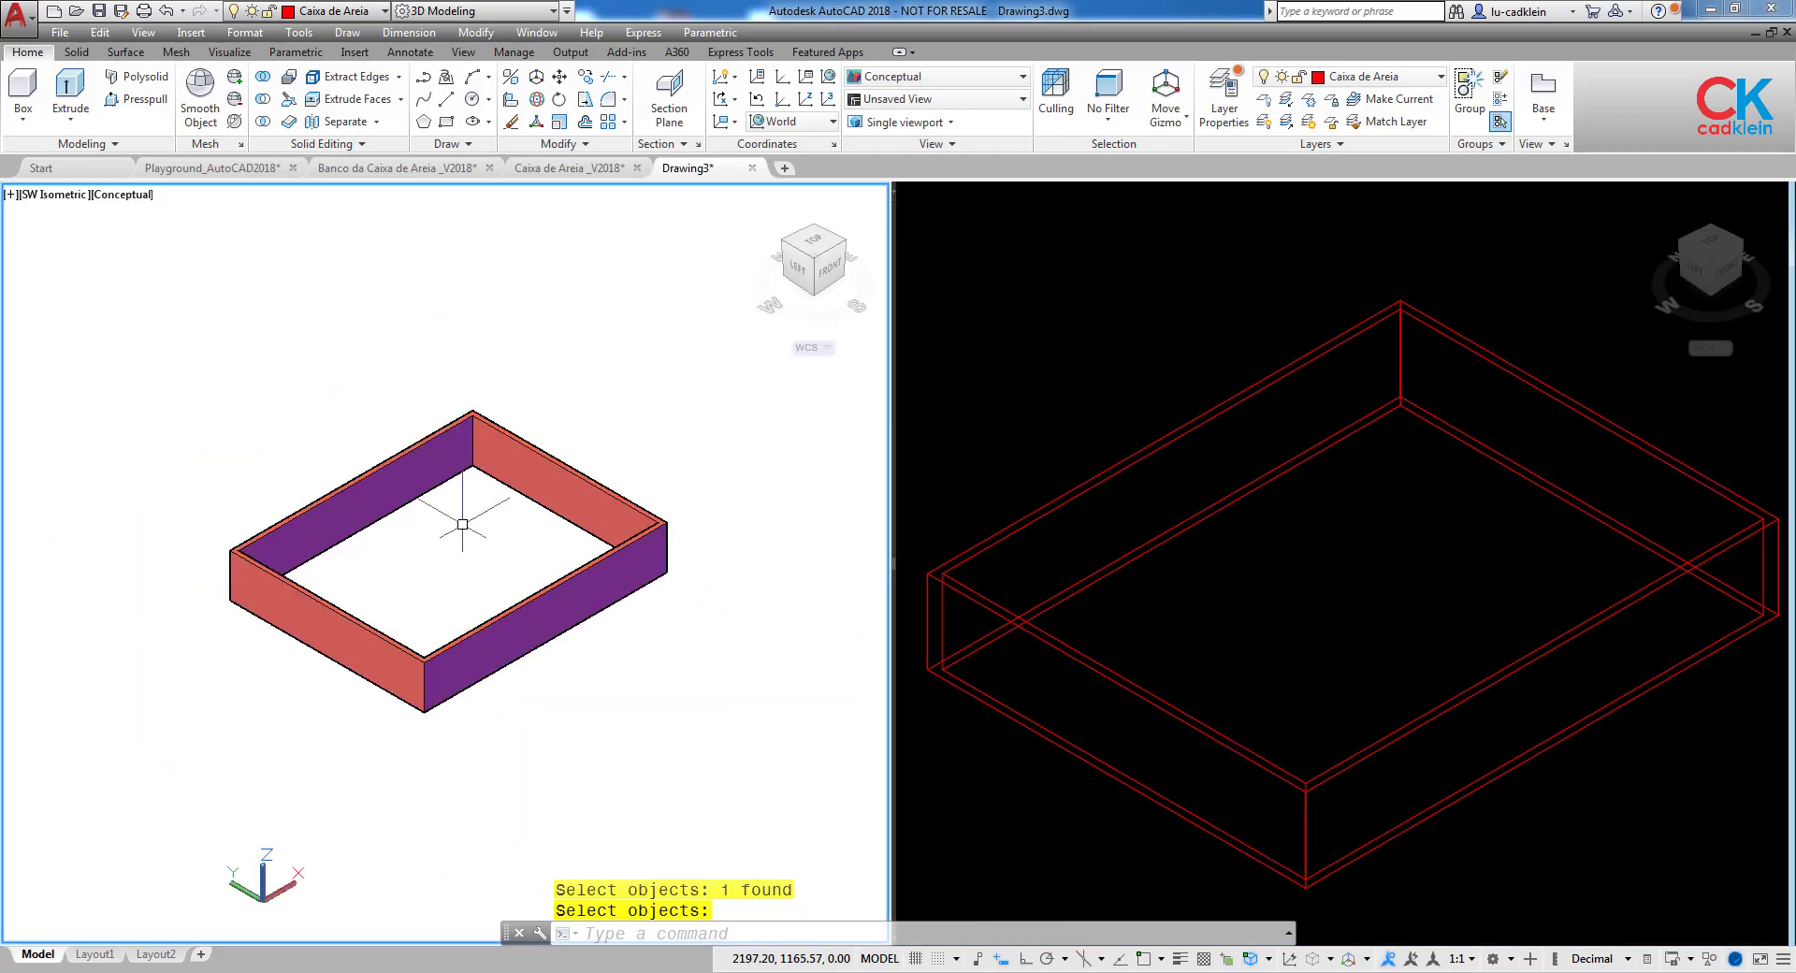
middle_click_drag(613, 659, 341, 524)
type("REC")
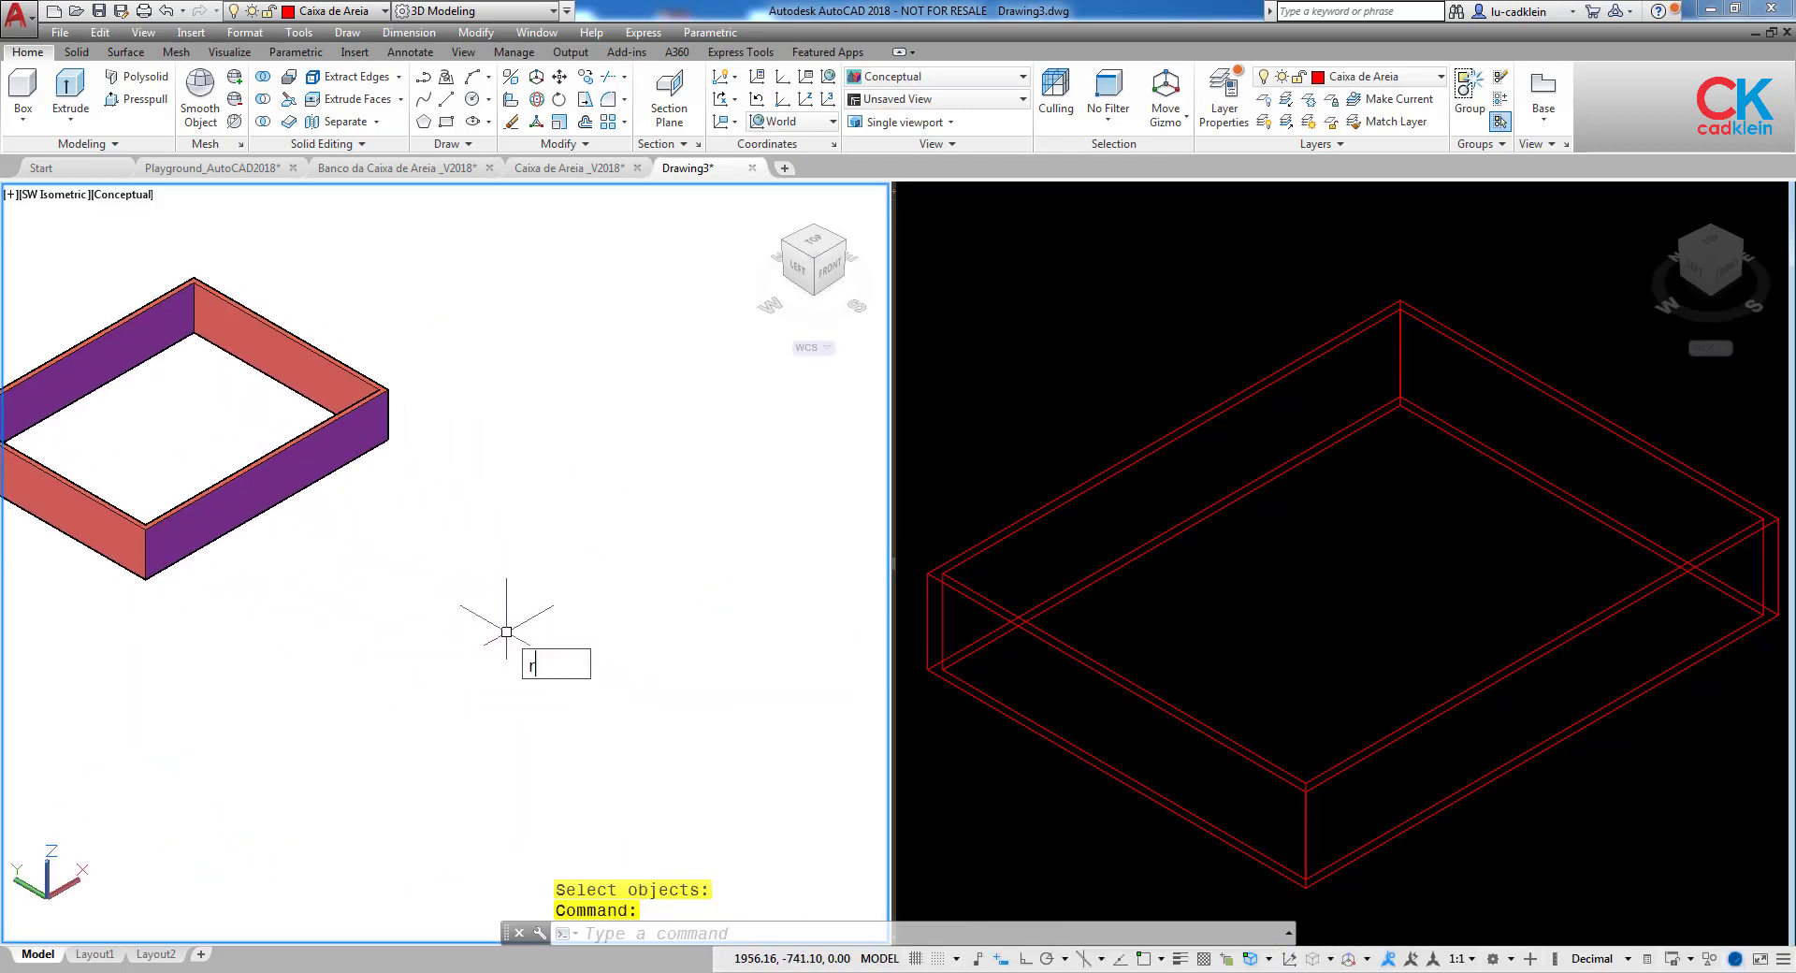
key("Return")
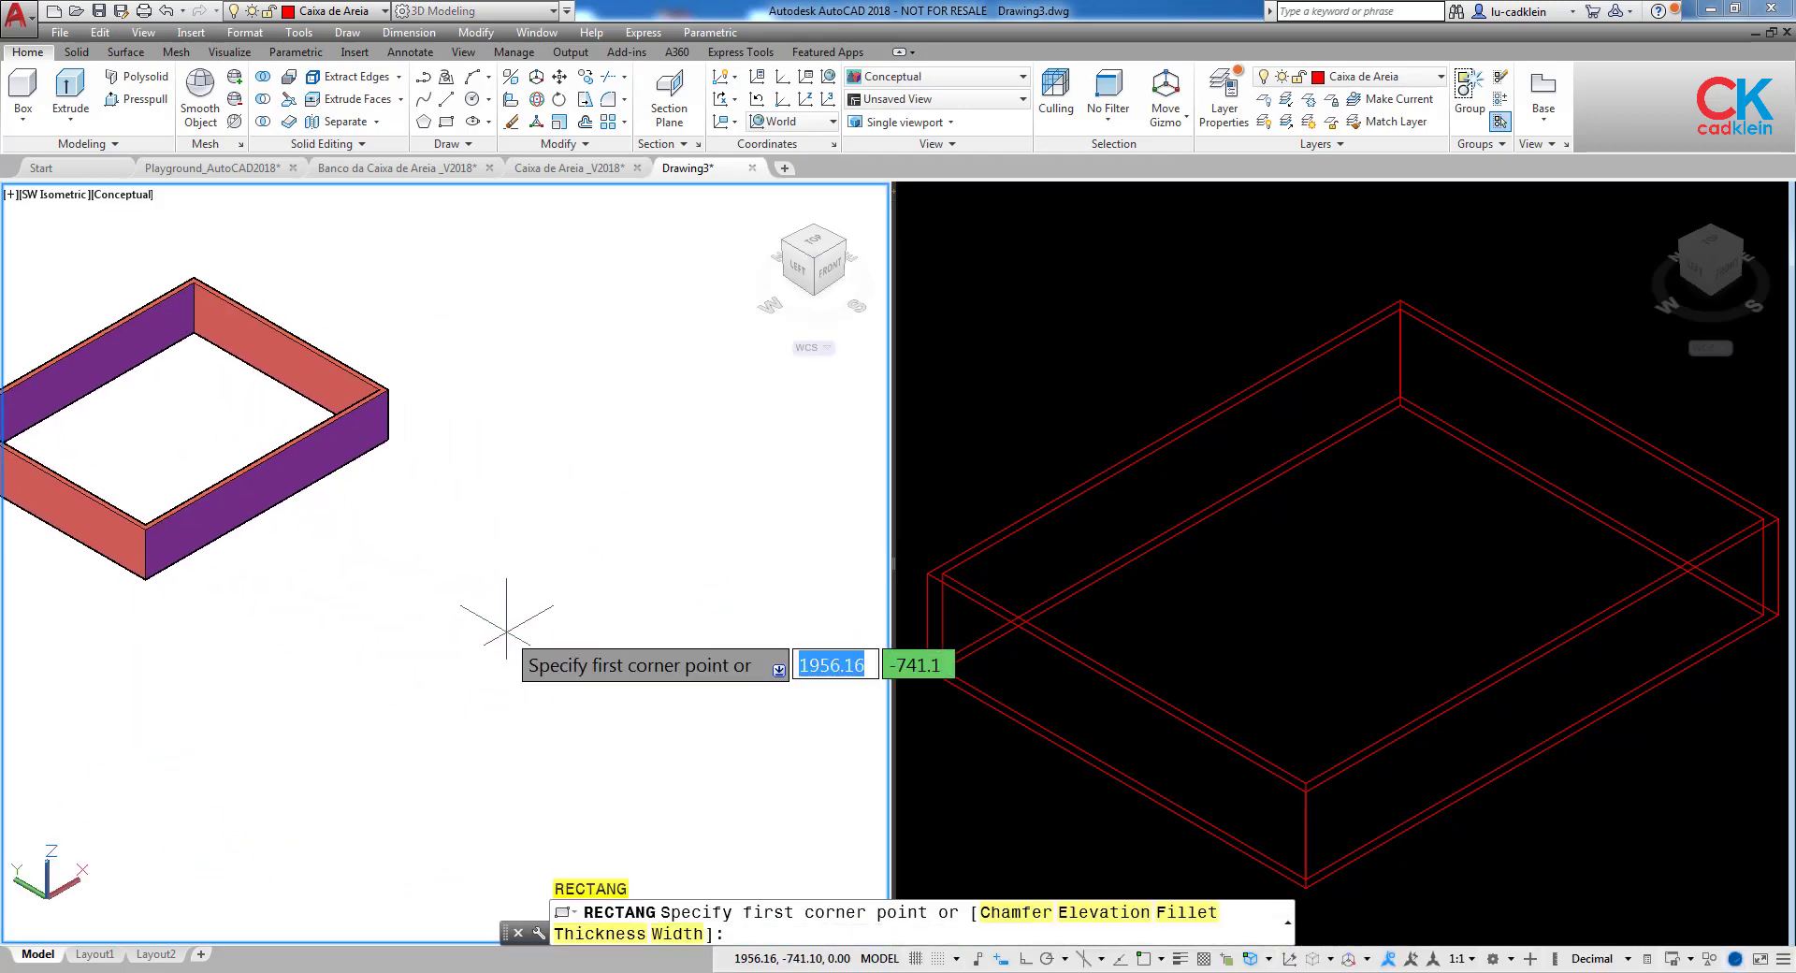
left_click(437, 740)
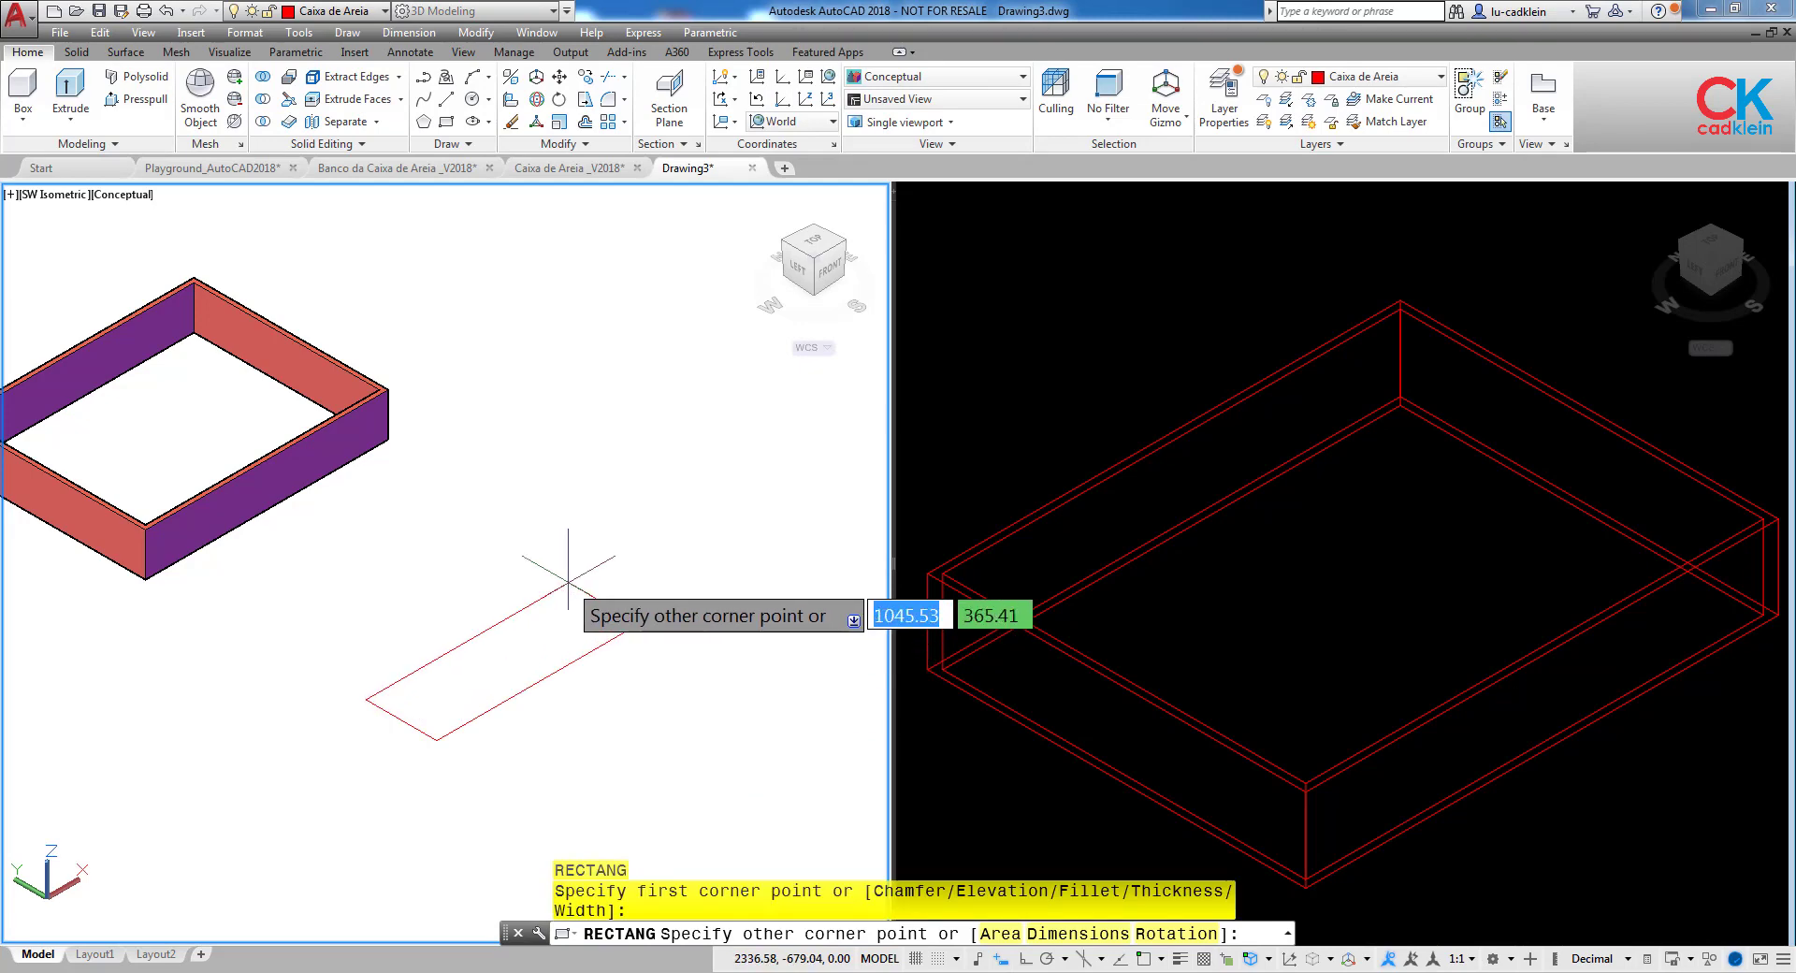
type("@")
type("1250")
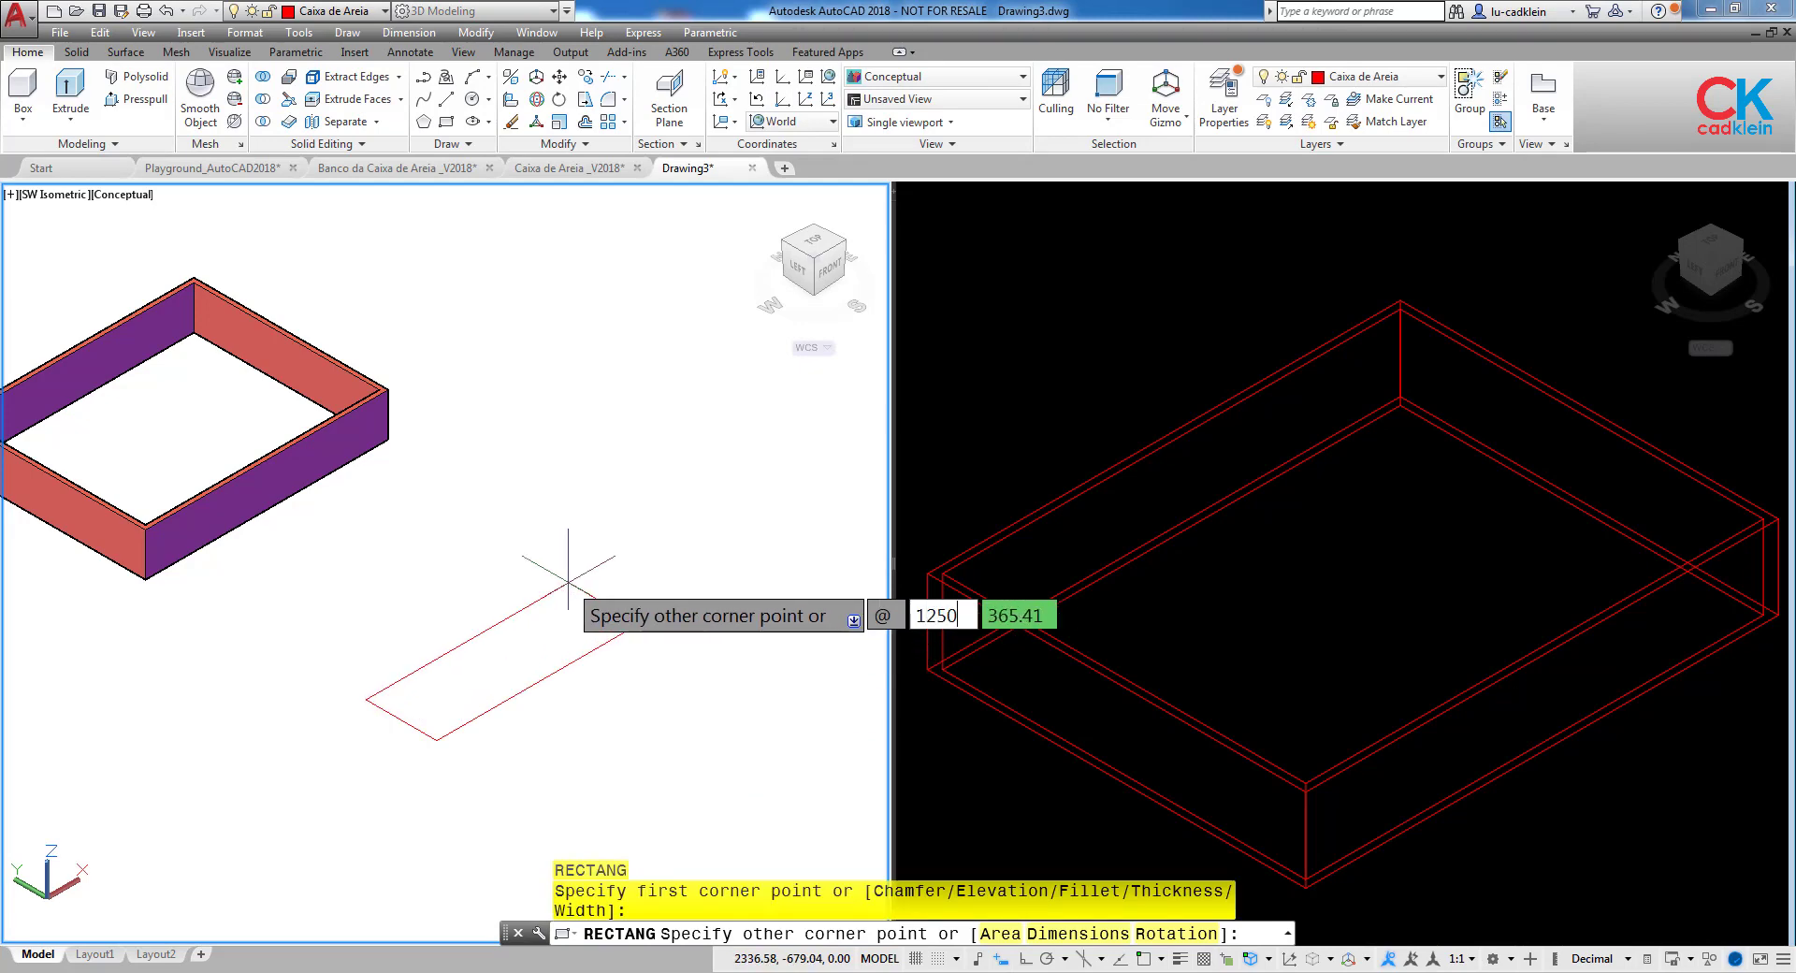
key("Tab")
type("1000")
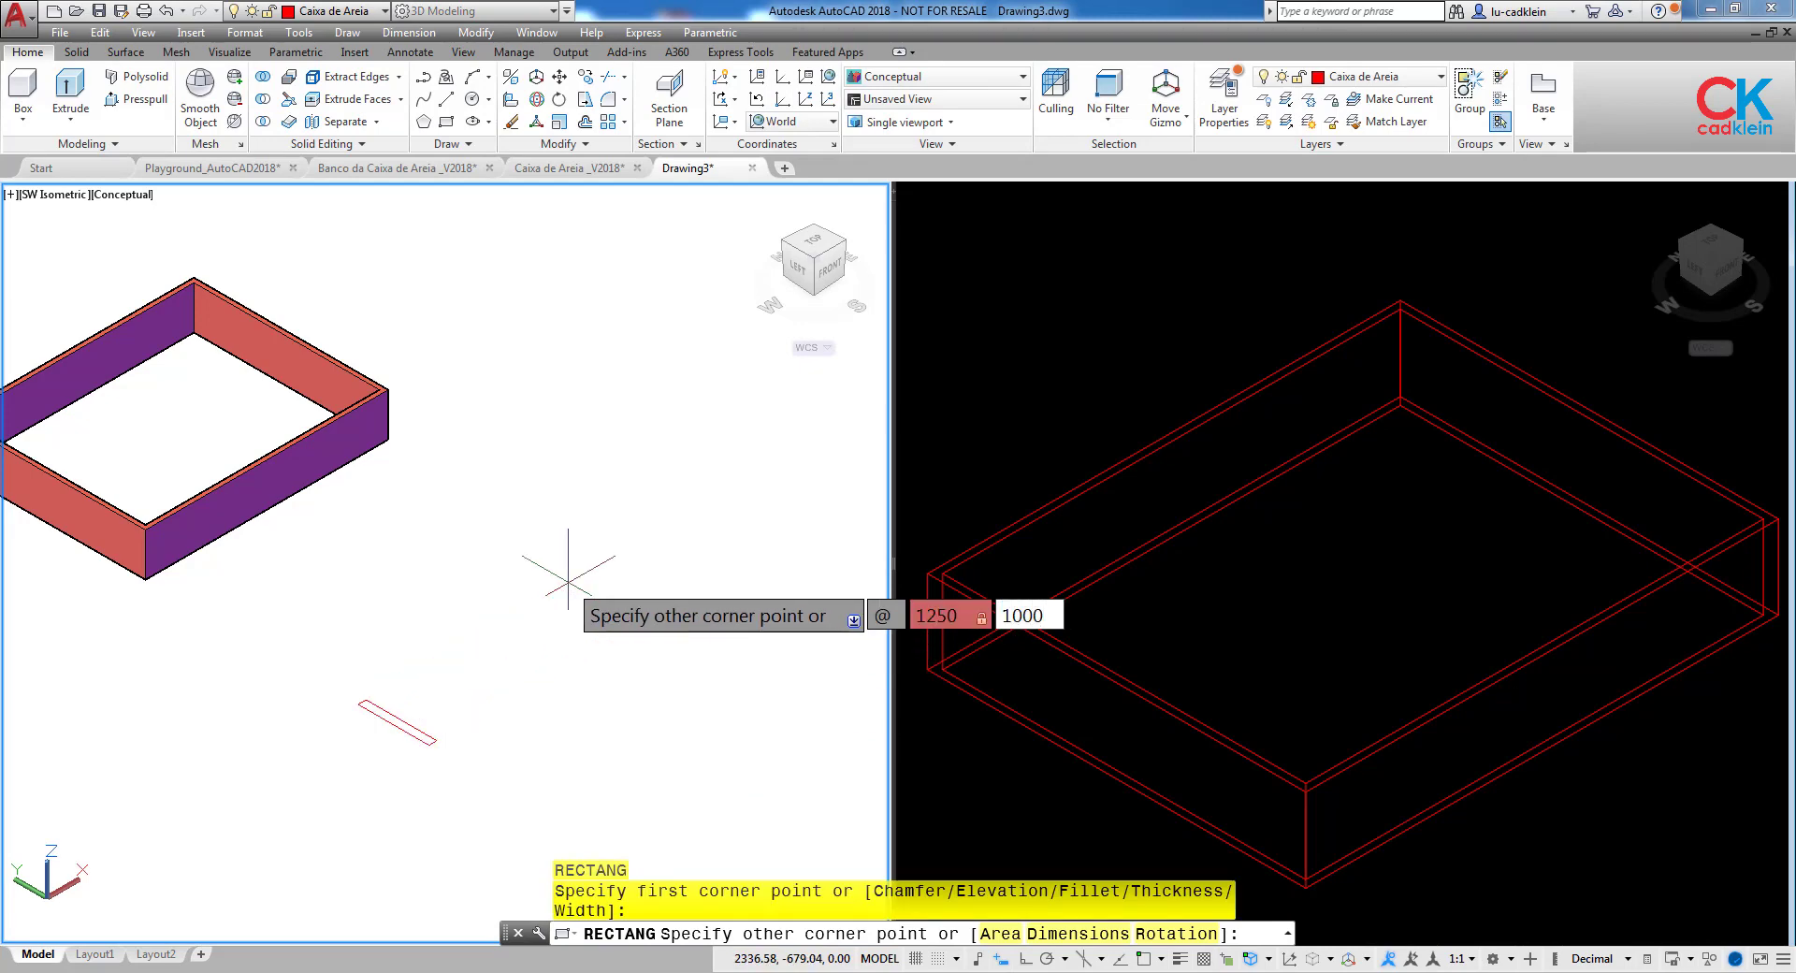
key("Return")
Offset the rectangle 20 inward.
type("o")
key("Return")
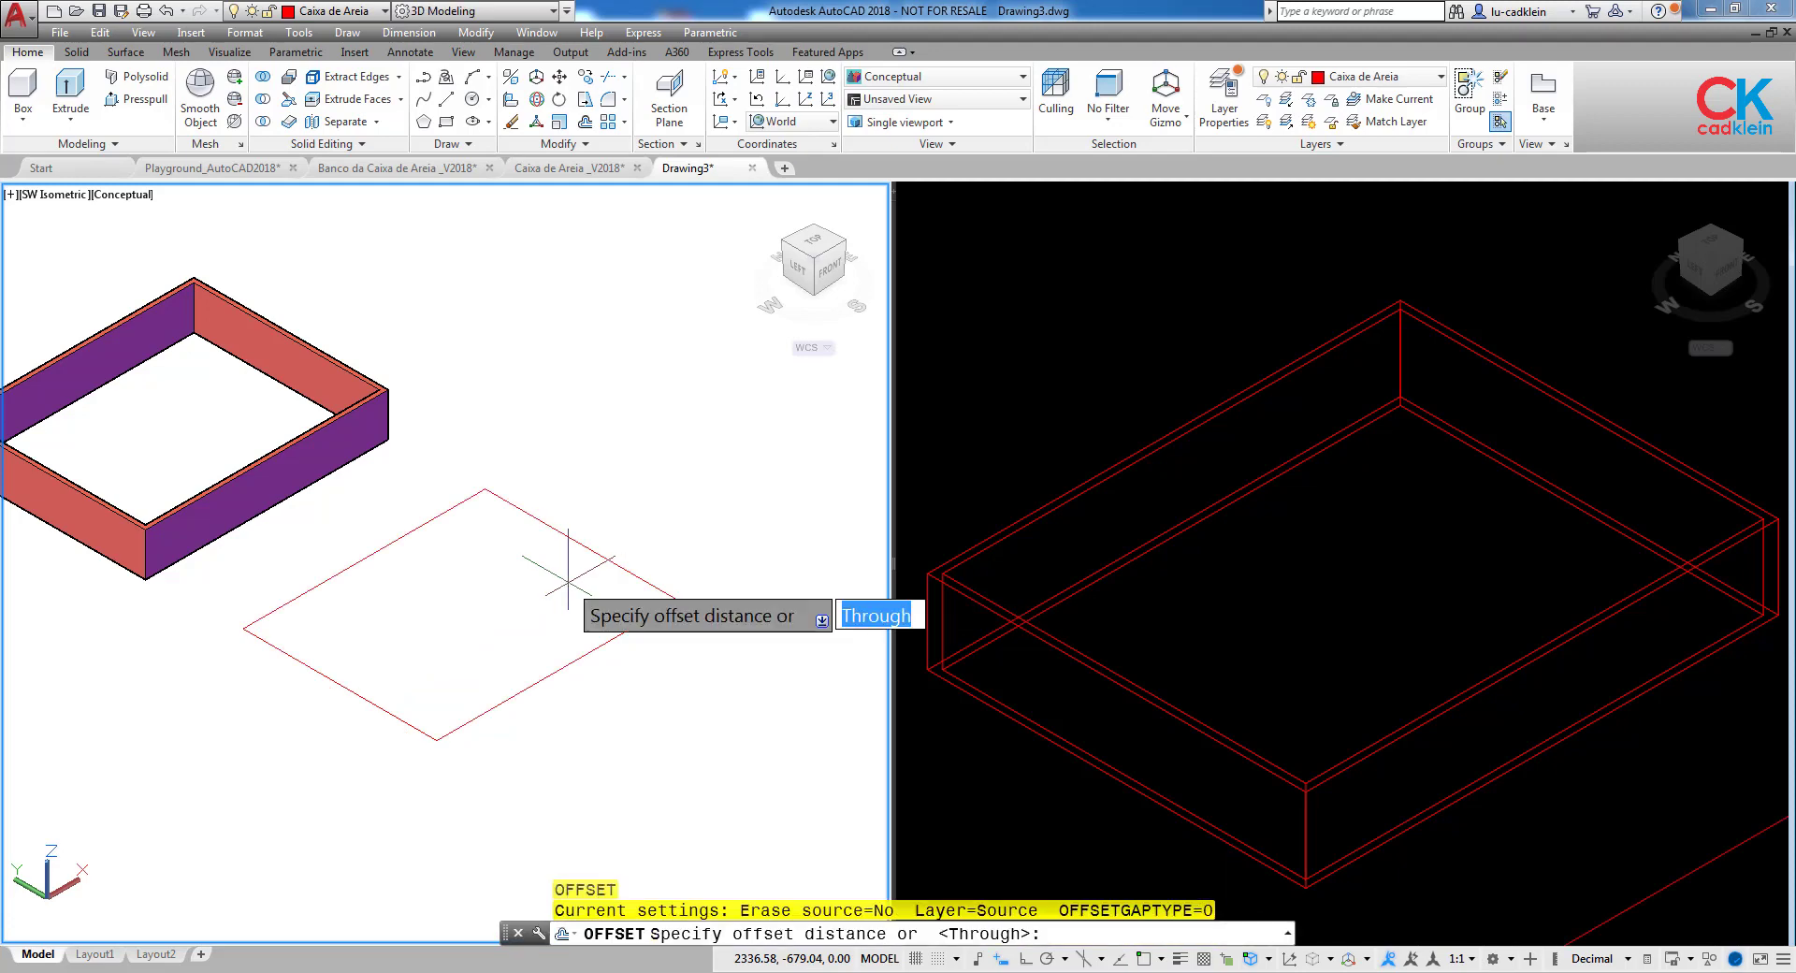
type("20")
key("Return")
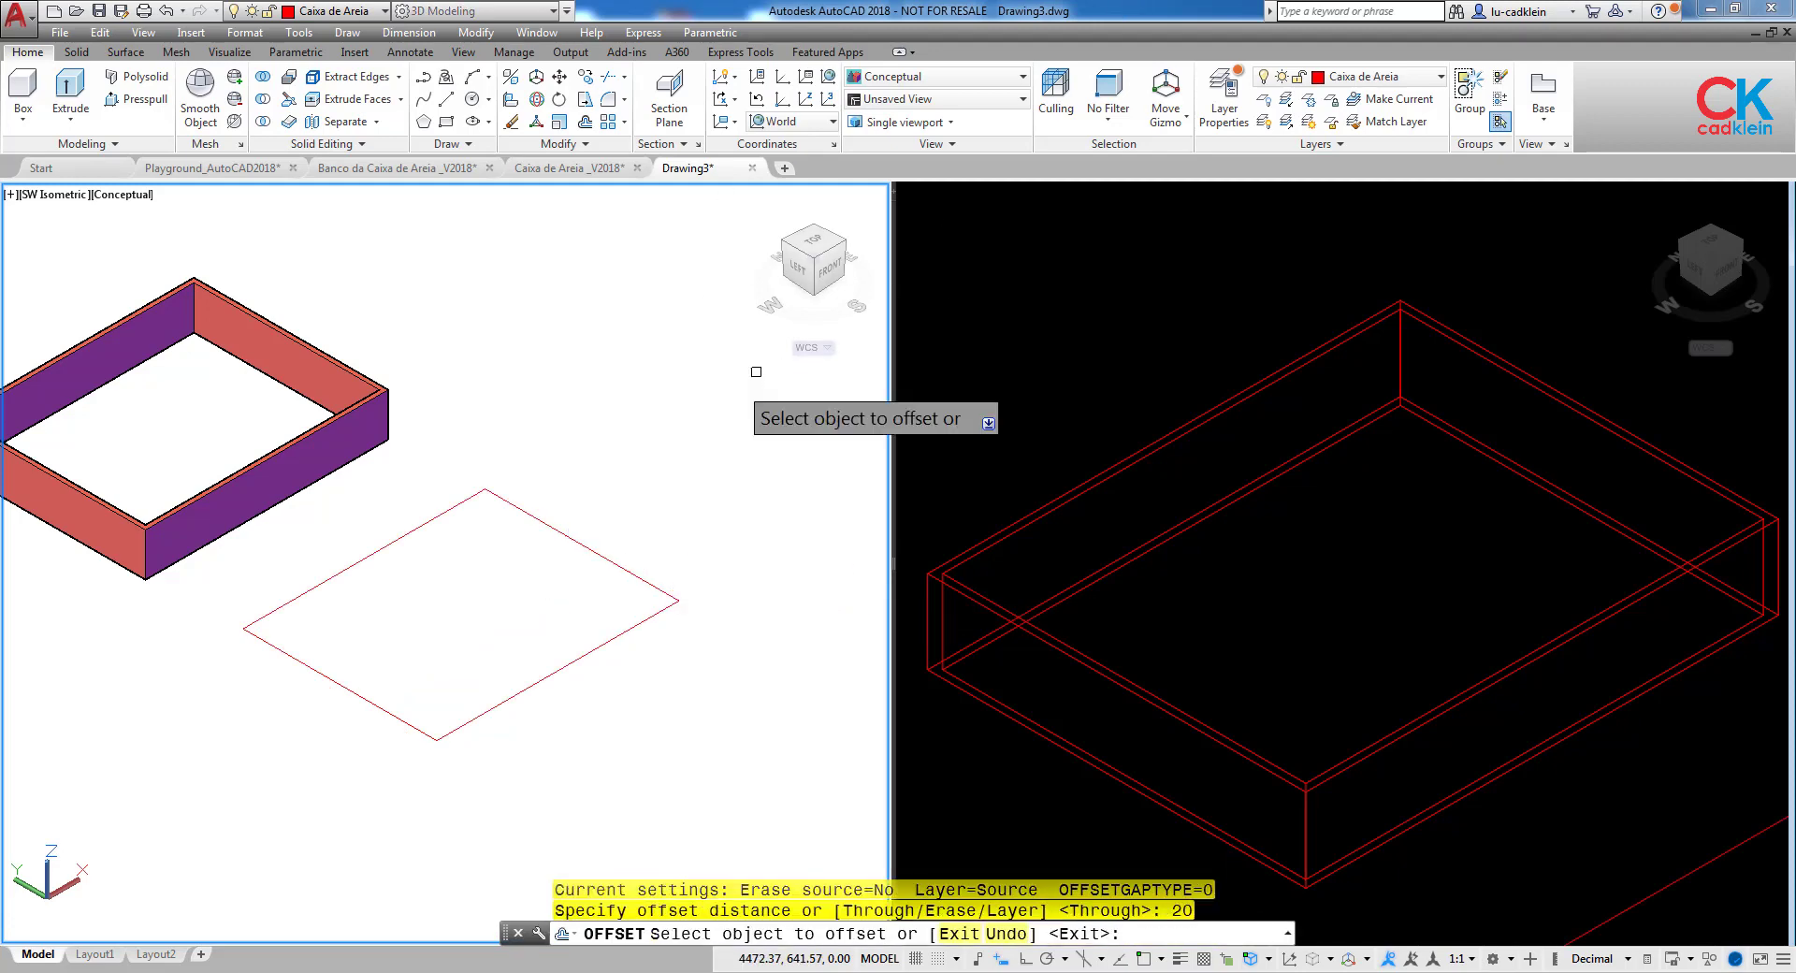
left_click(556, 533)
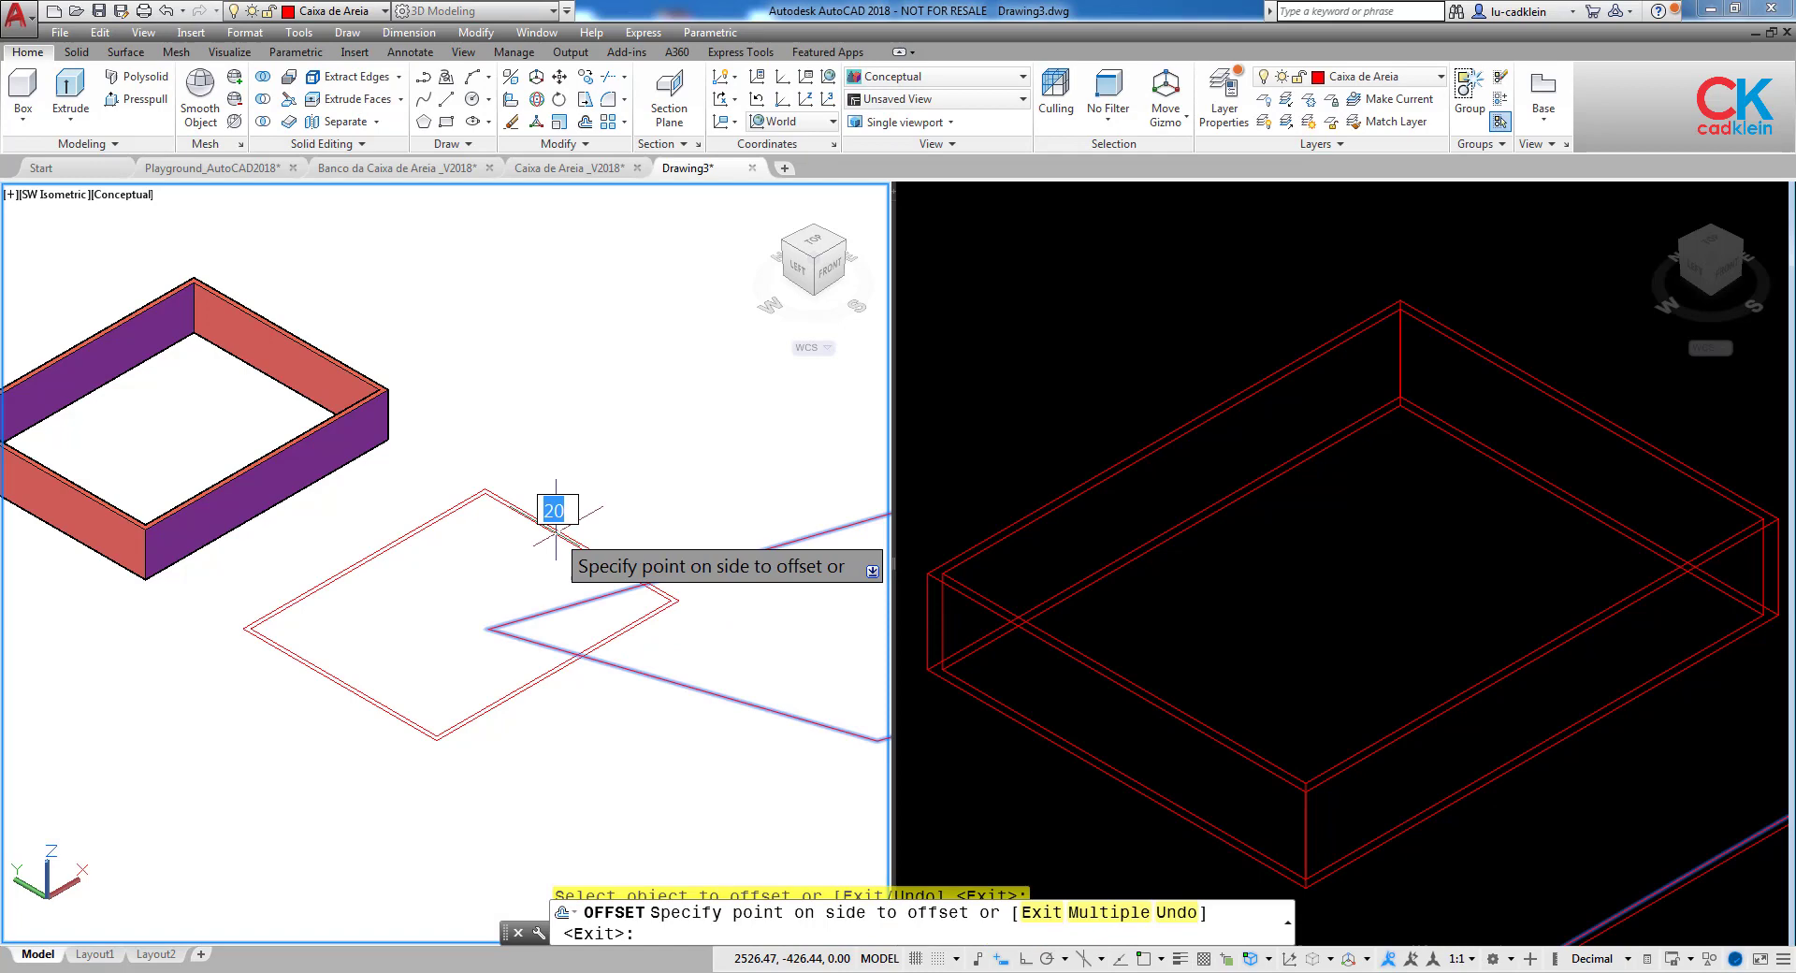
left_click(472, 582)
key("Return")
Use Presspull on the area between the two rectangles to extrude it to a height of 220.
left_click(1110, 569)
scroll(1110, 569, "down", 3)
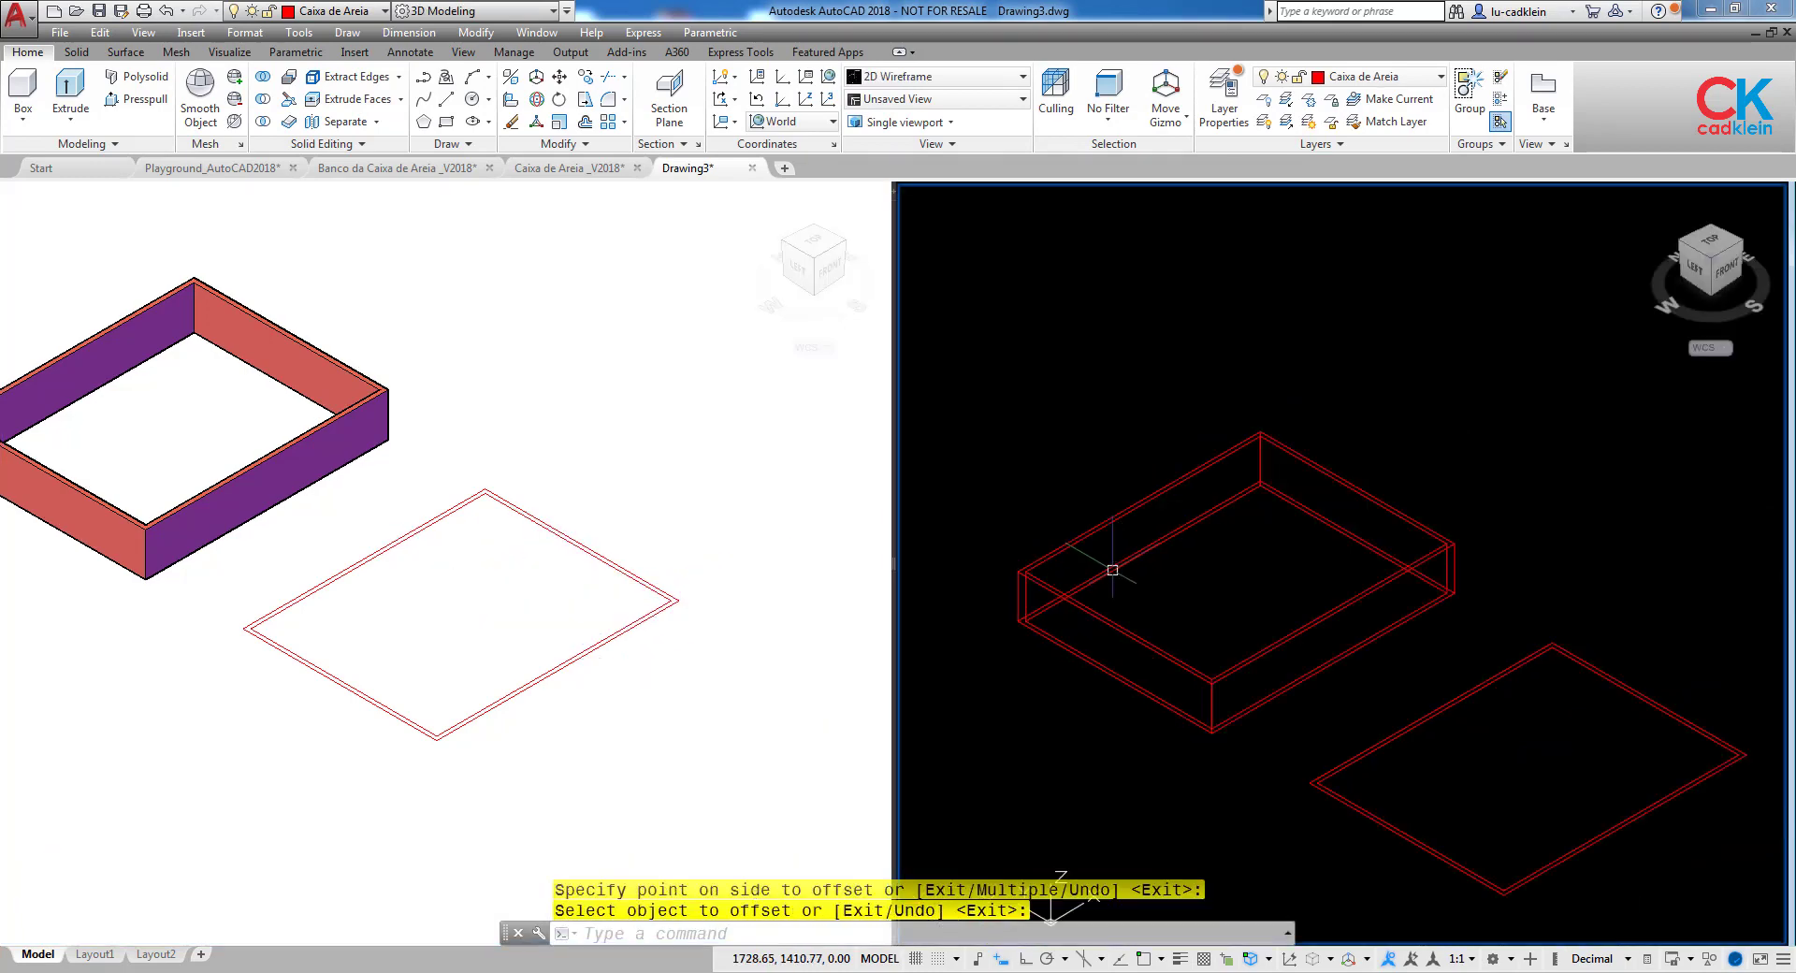
middle_click_drag(1322, 669, 1277, 537)
scroll(1230, 611, "up", 3)
left_click(521, 661)
scroll(468, 620, "up", 3)
mouse_move(468, 619)
middle_mouse_down()
mouse_move(469, 592)
mouse_move(449, 612)
mouse_move(459, 601)
middle_mouse_up()
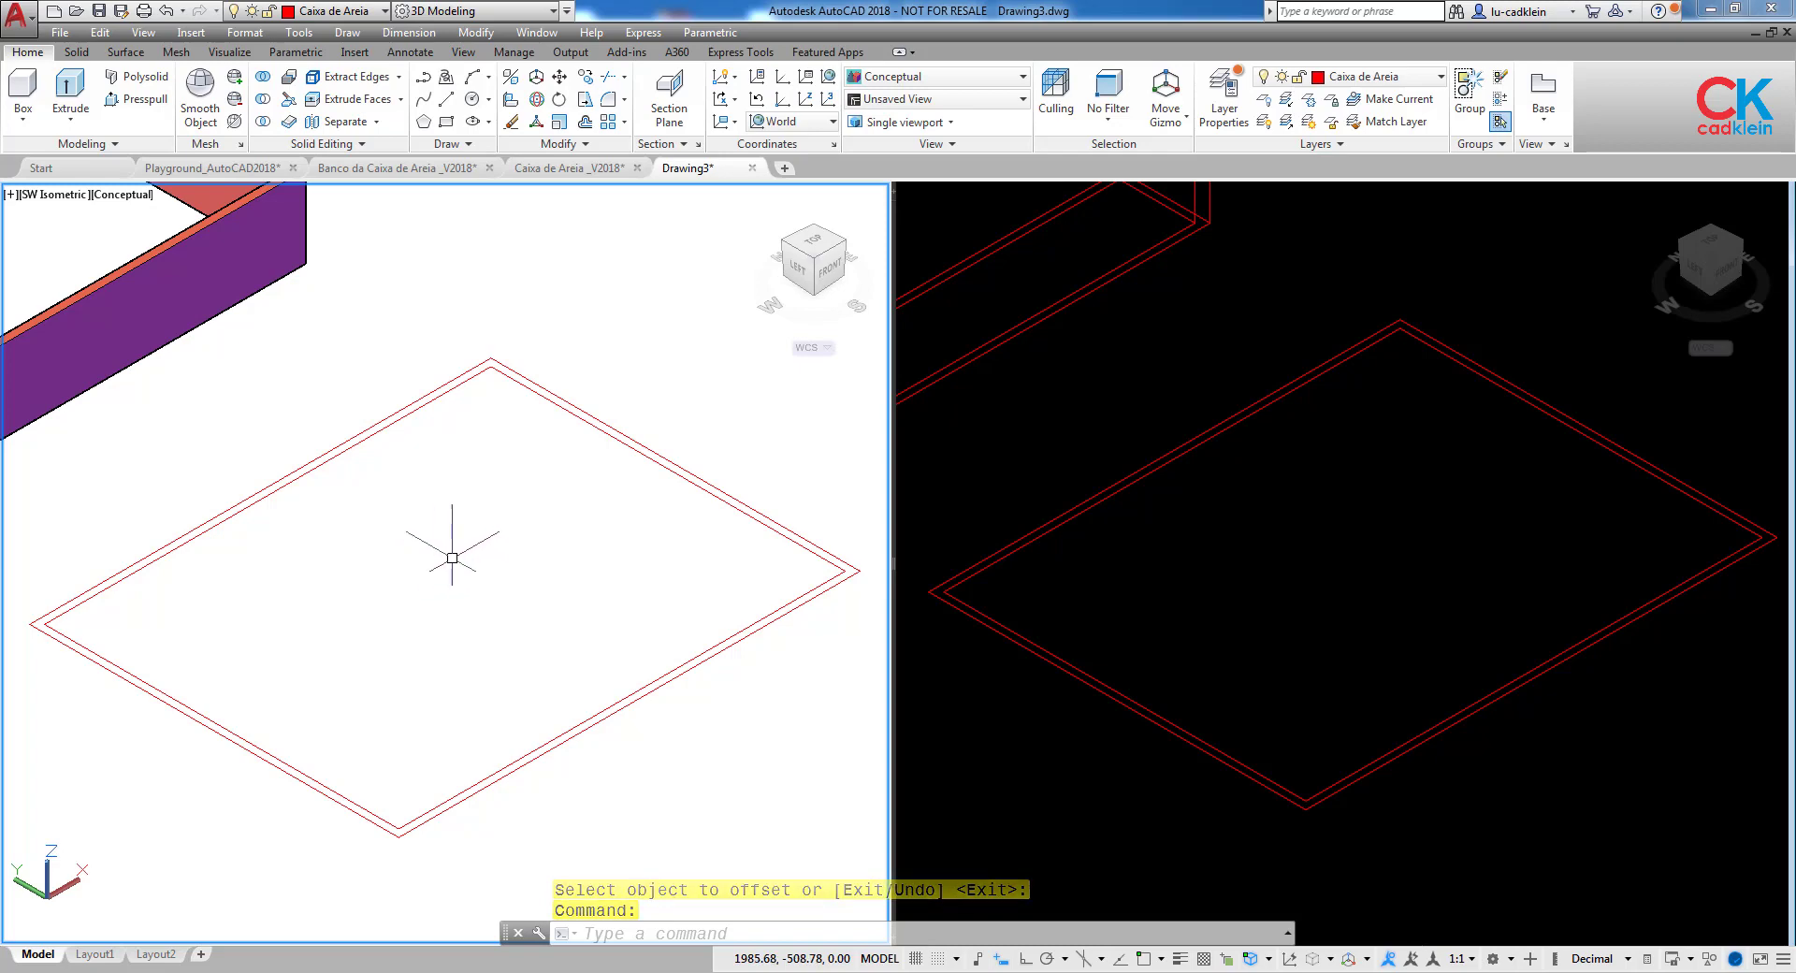
left_click(145, 100)
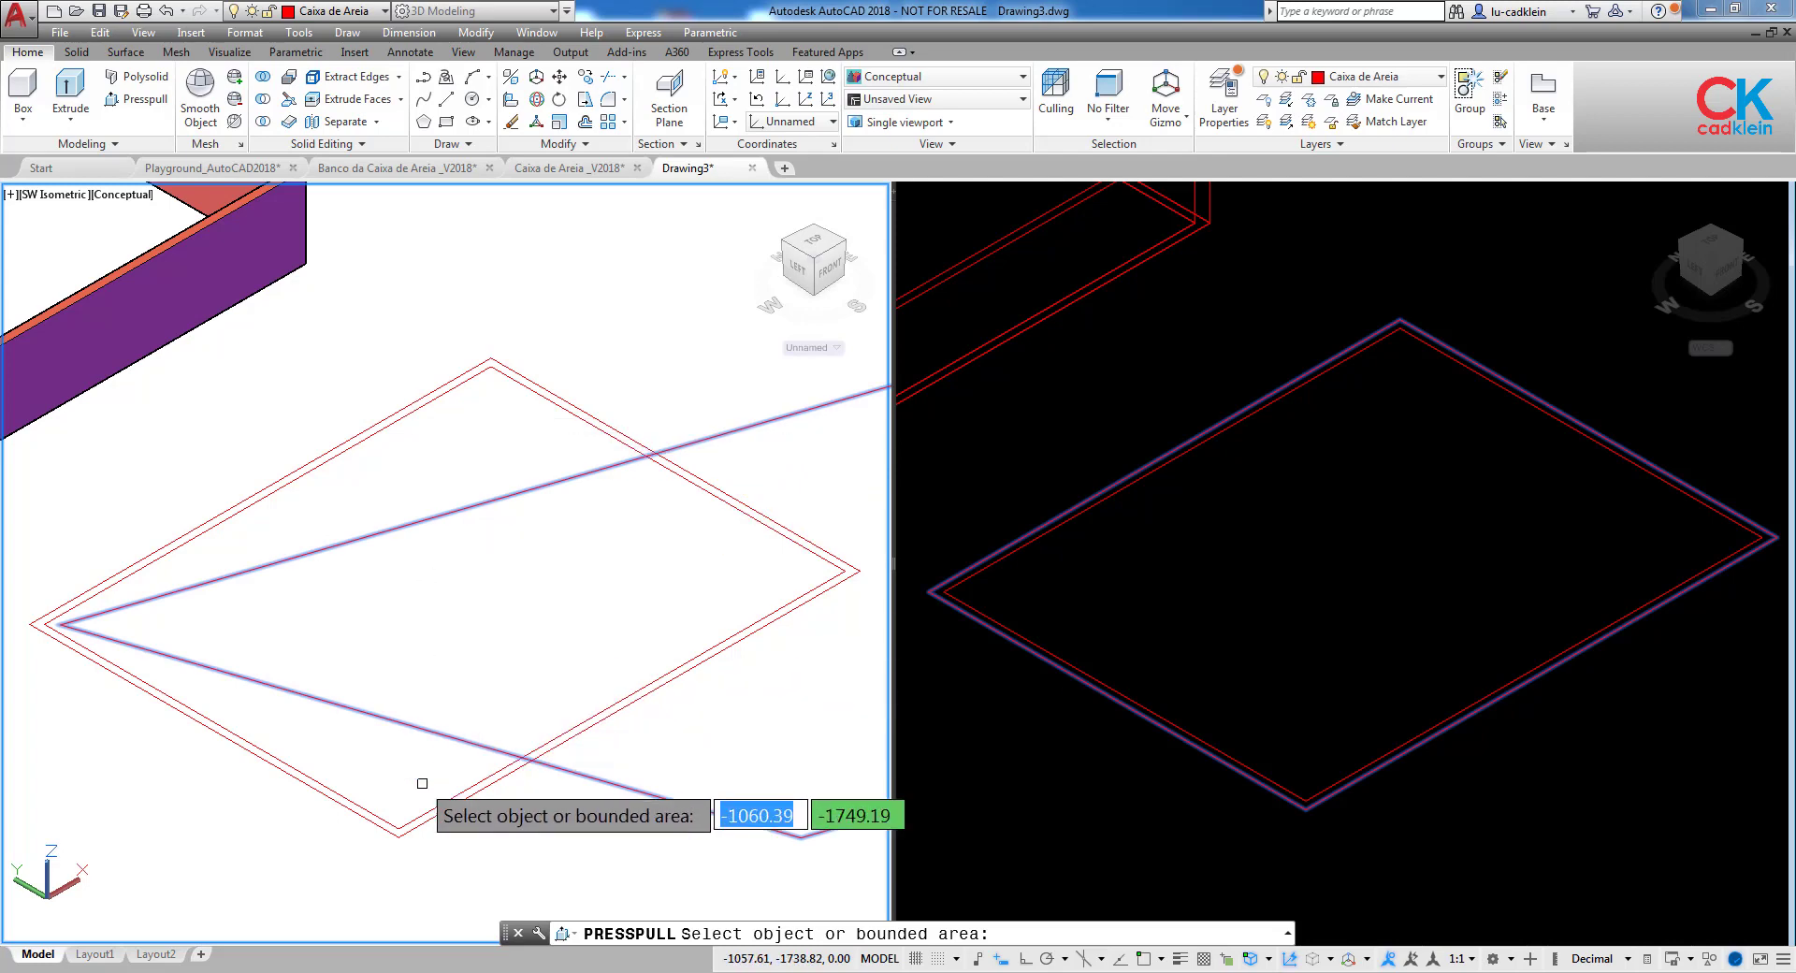
scroll(706, 673, "down", 2)
scroll(697, 667, "up", 5)
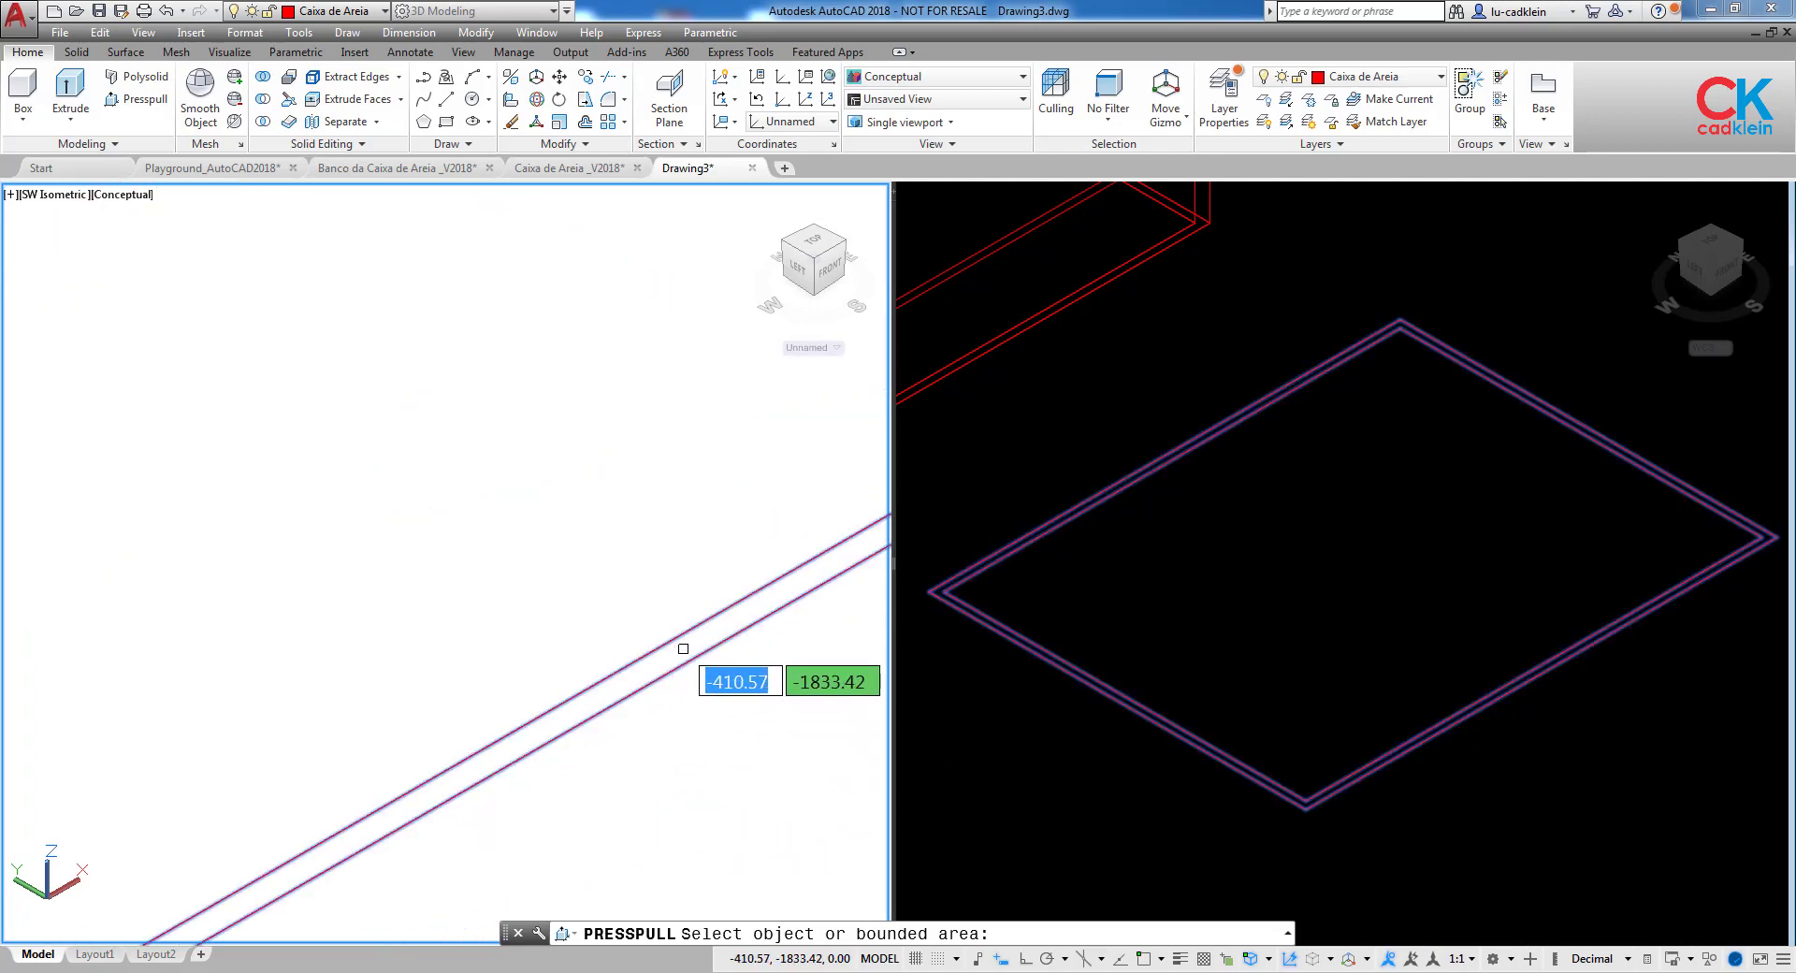
left_click(683, 648)
scroll(683, 649, "down", 4)
scroll(683, 646, "up", 2)
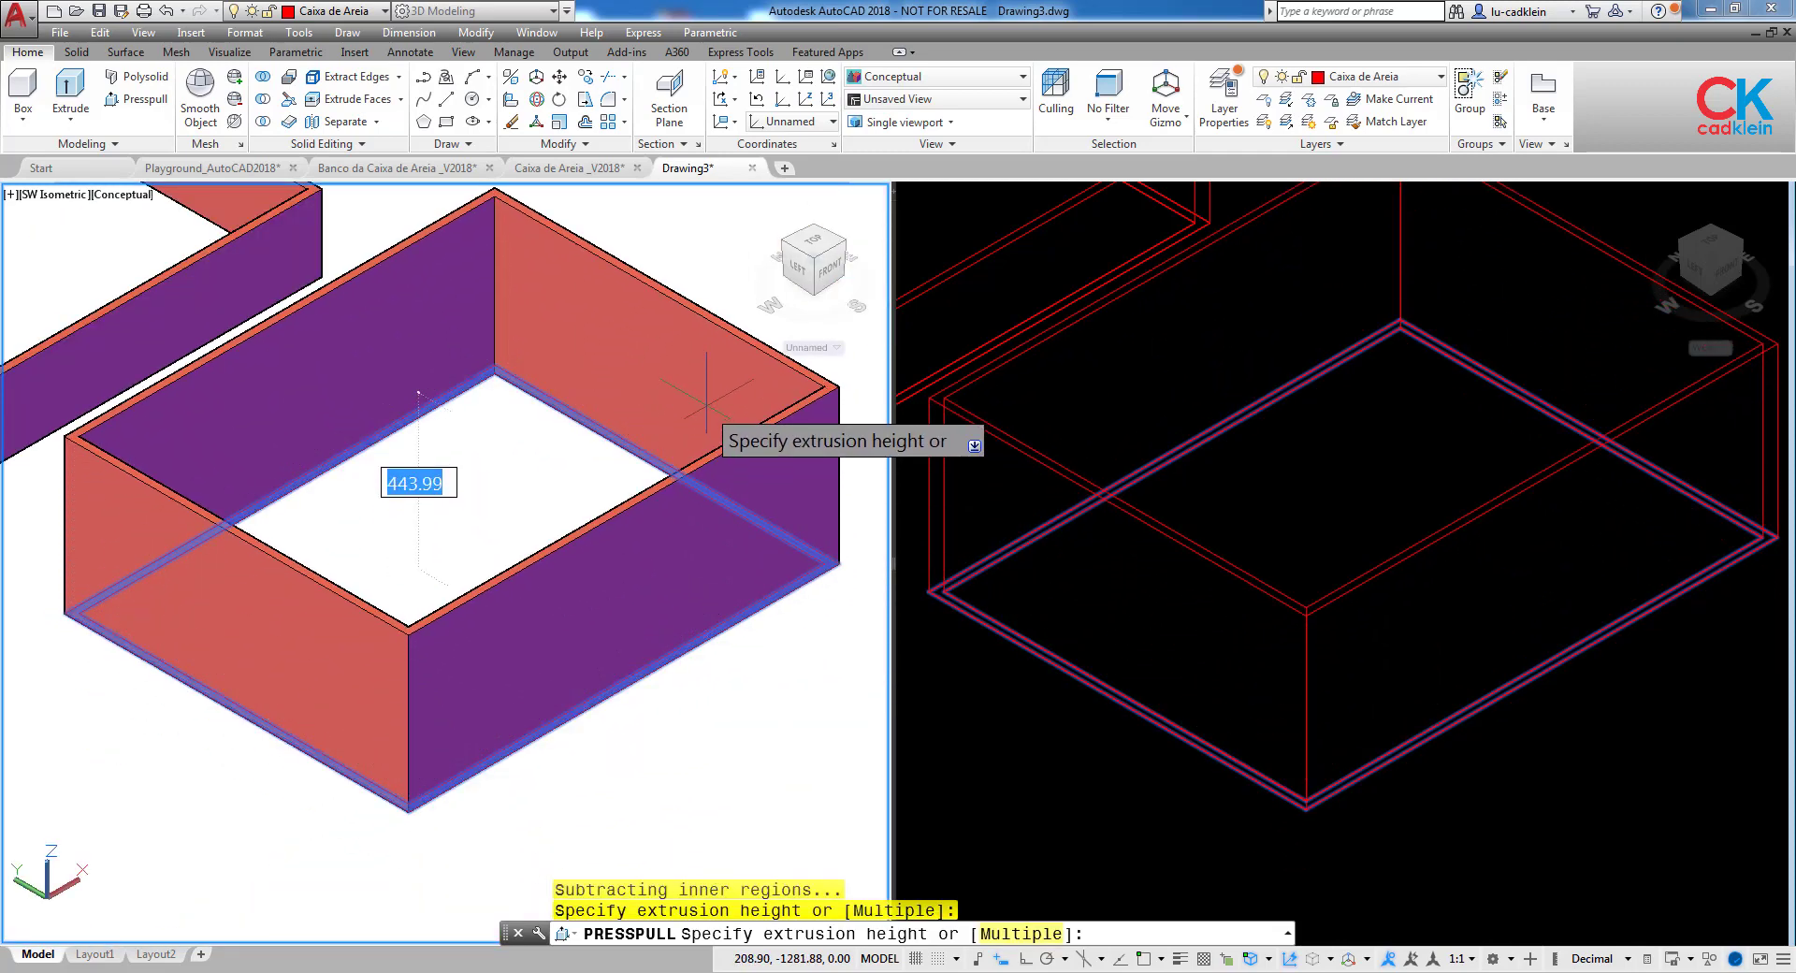
type("200")
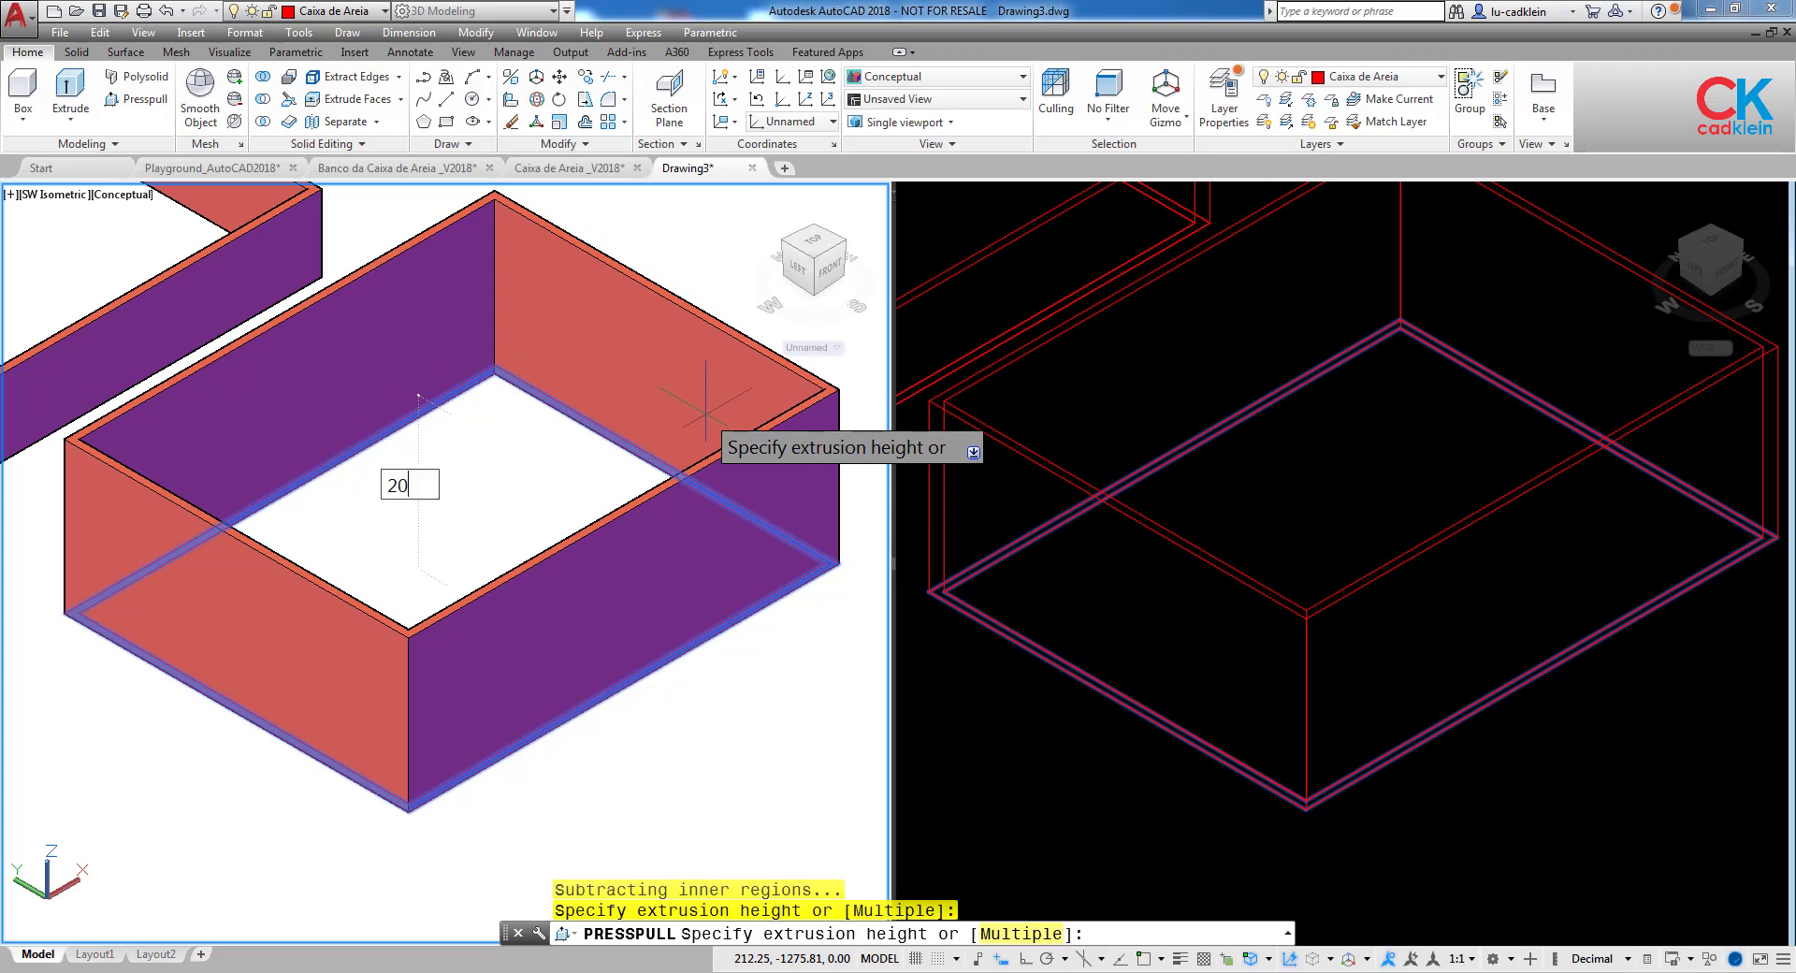
key("BackSpace")
key("BackSpace")
type("20")
key("Return")
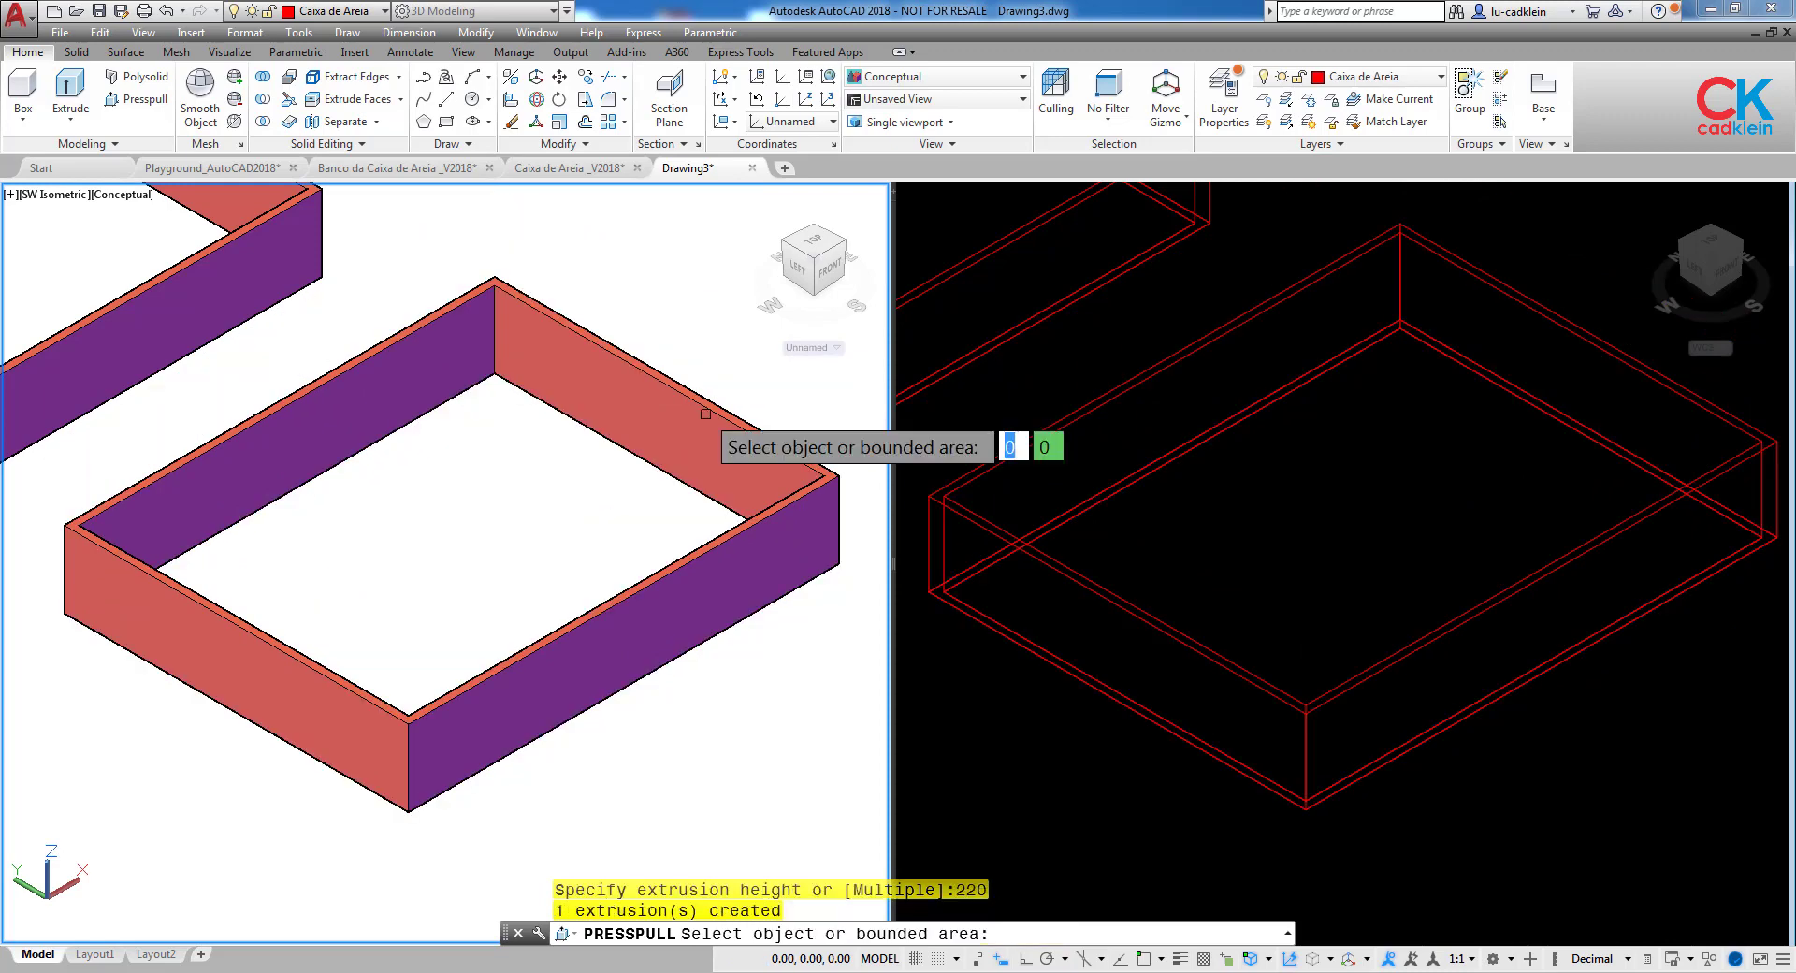
key("Escape")
Check the height of the extruded frame in its properties, then clear the selection.
type("pr")
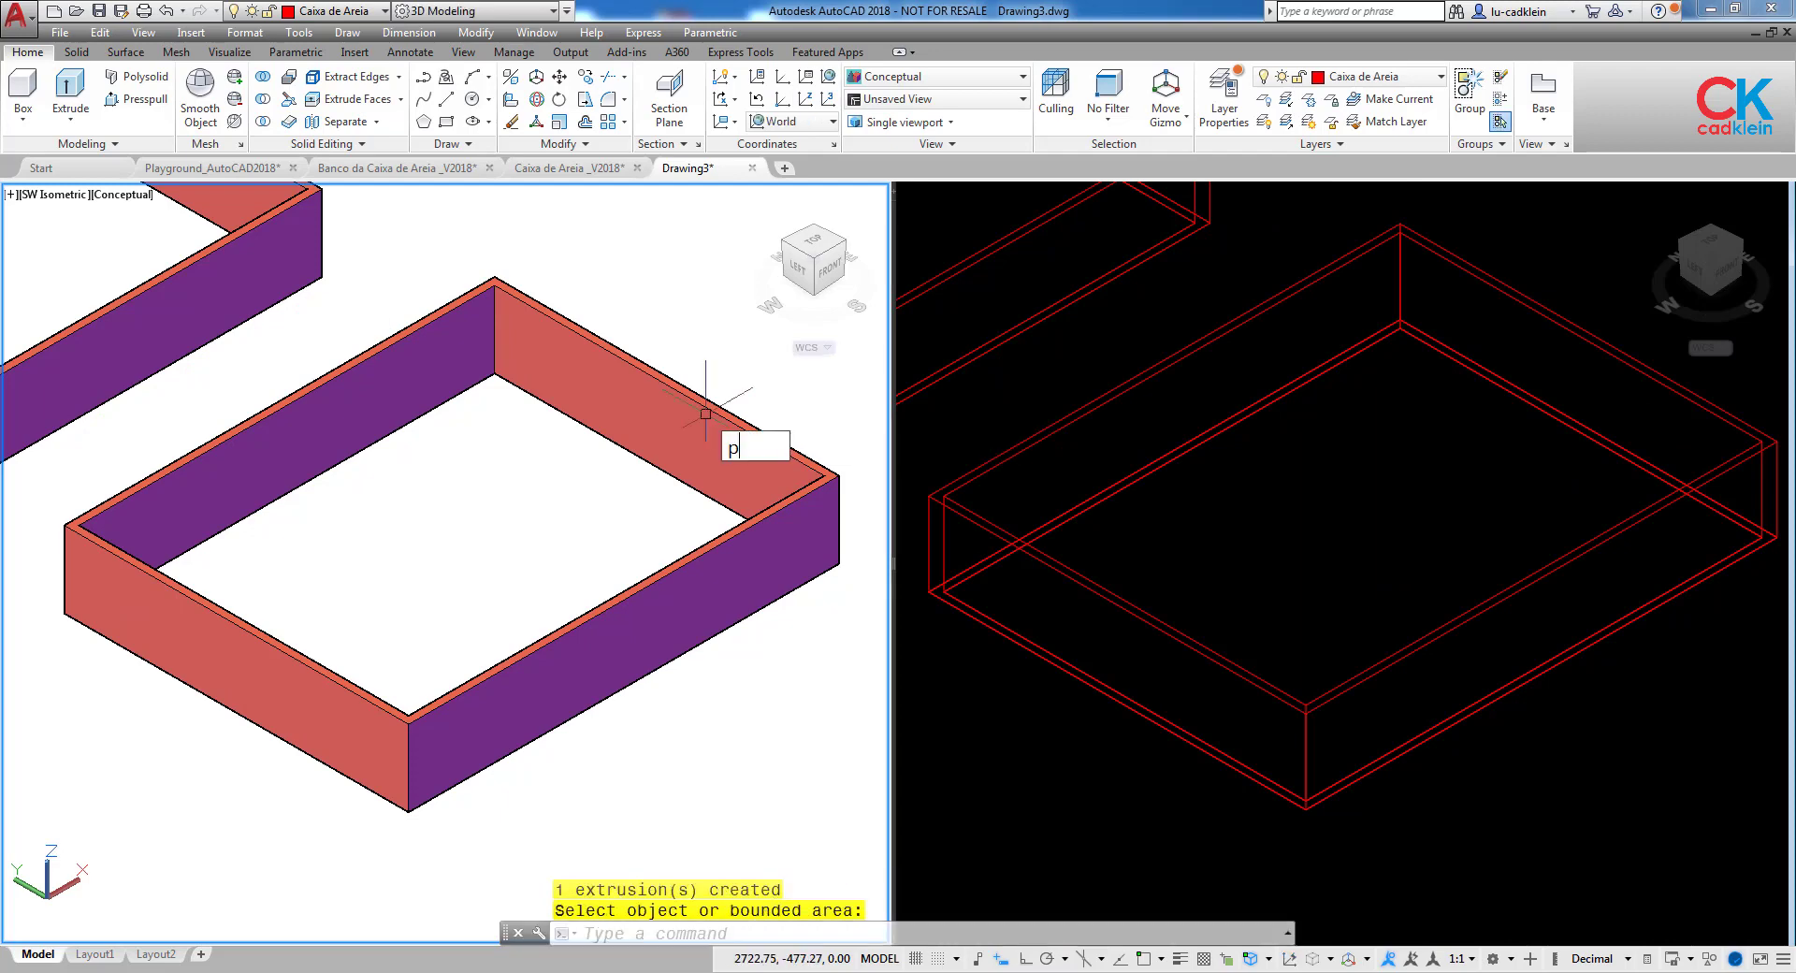
key("Return")
left_click(705, 413)
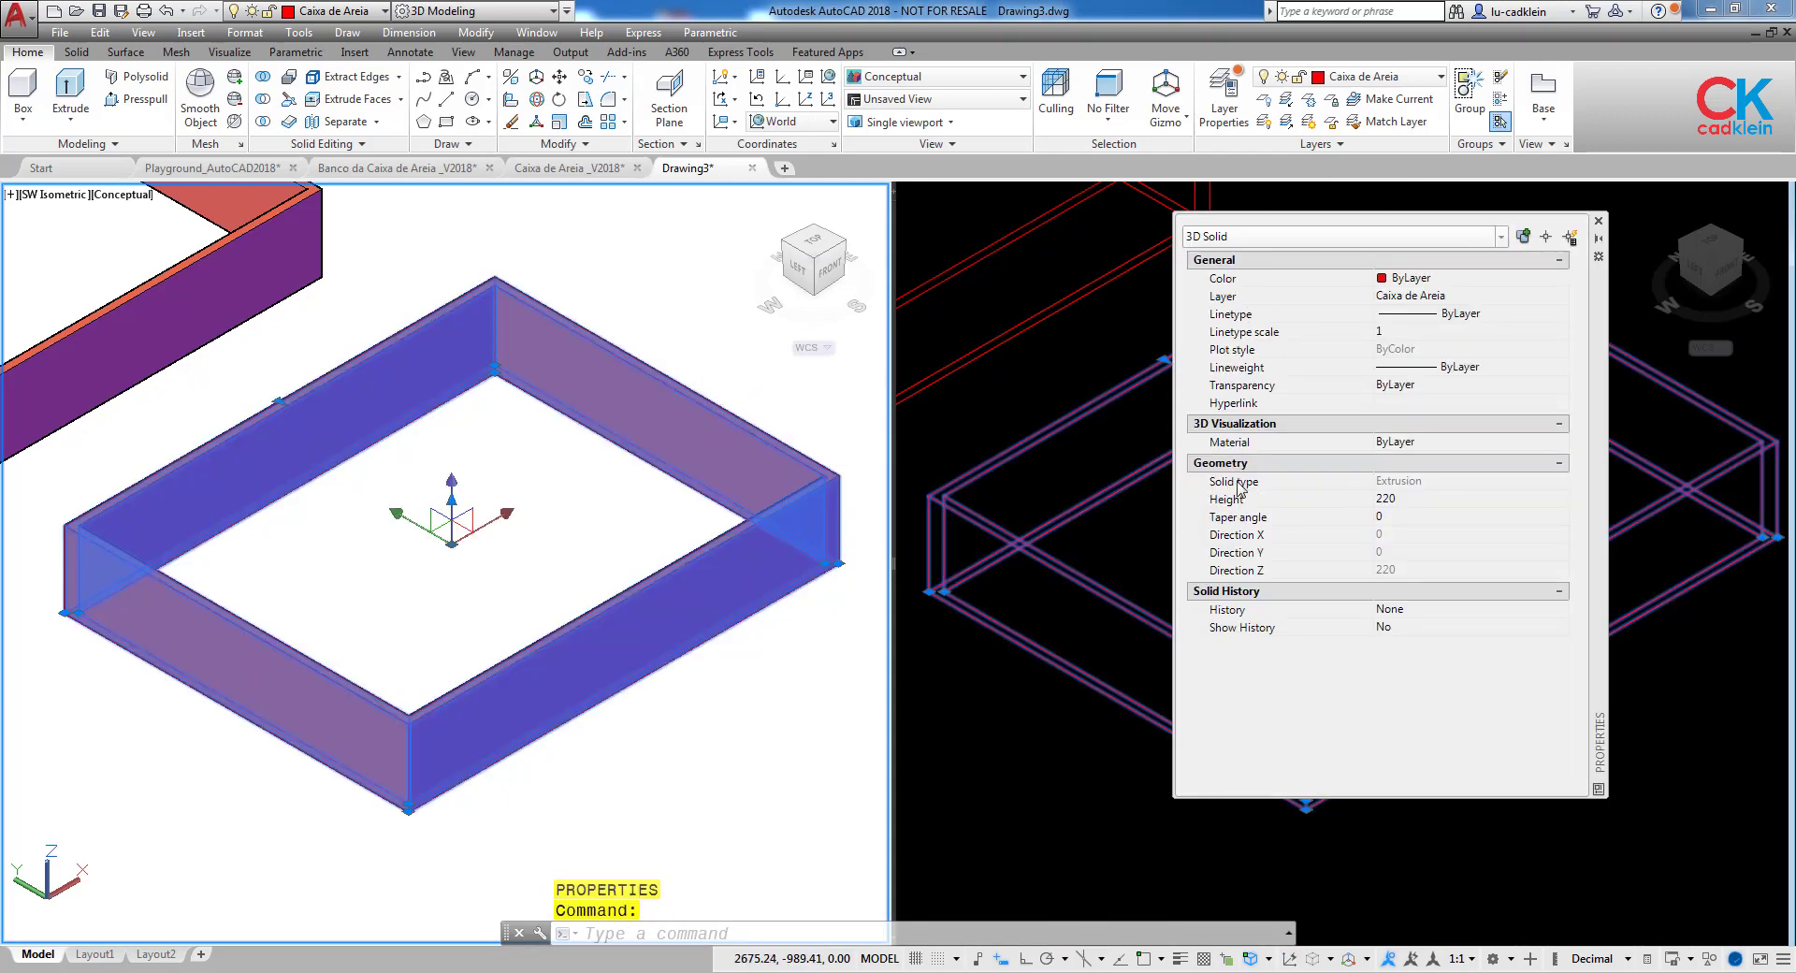
left_click(1377, 499)
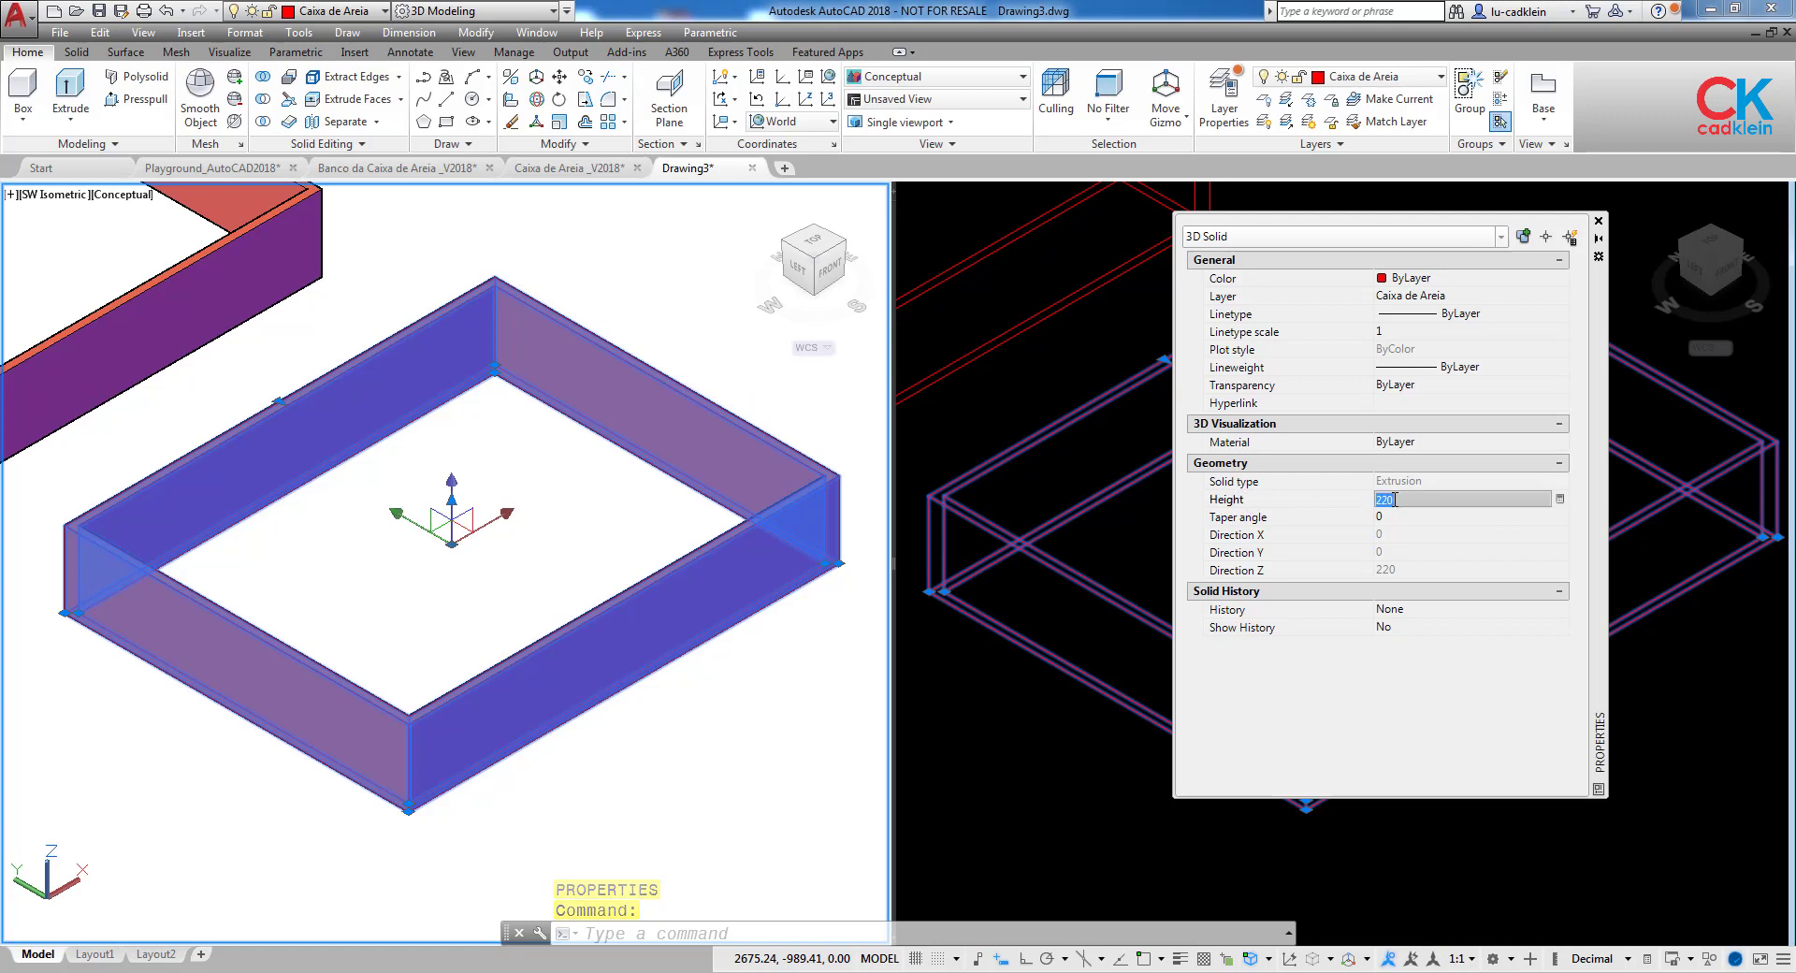
left_click(1599, 221)
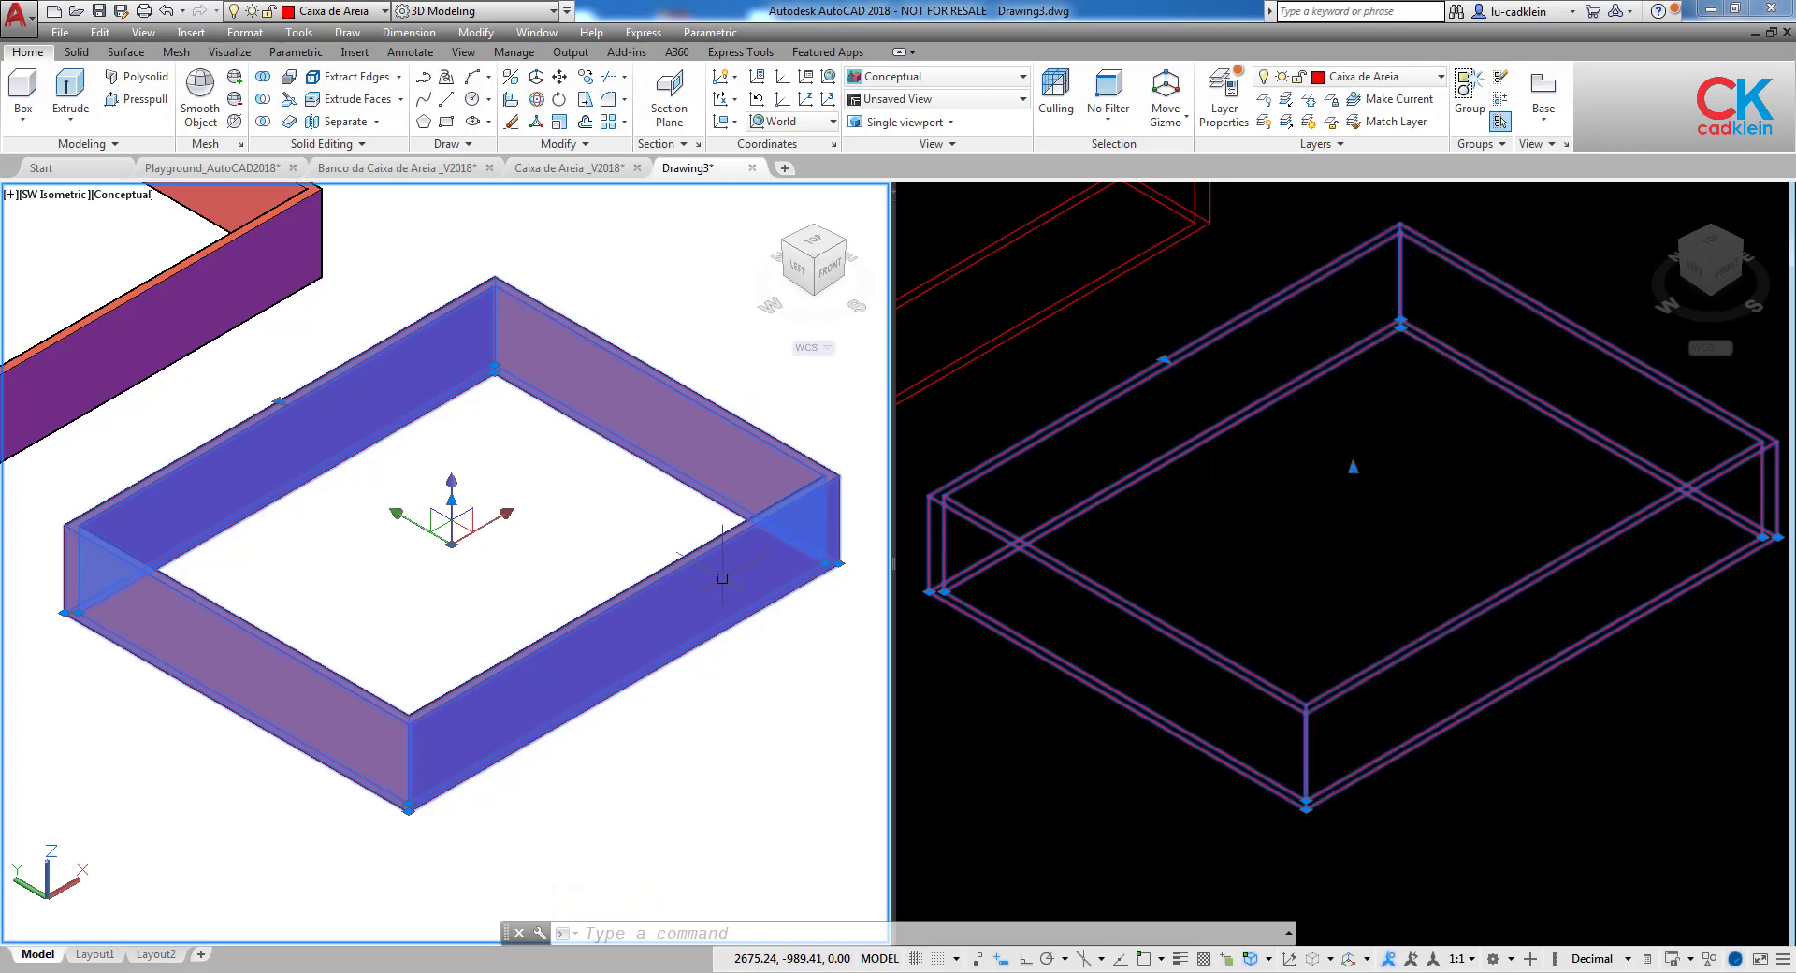
left_click(744, 655)
key("Escape")
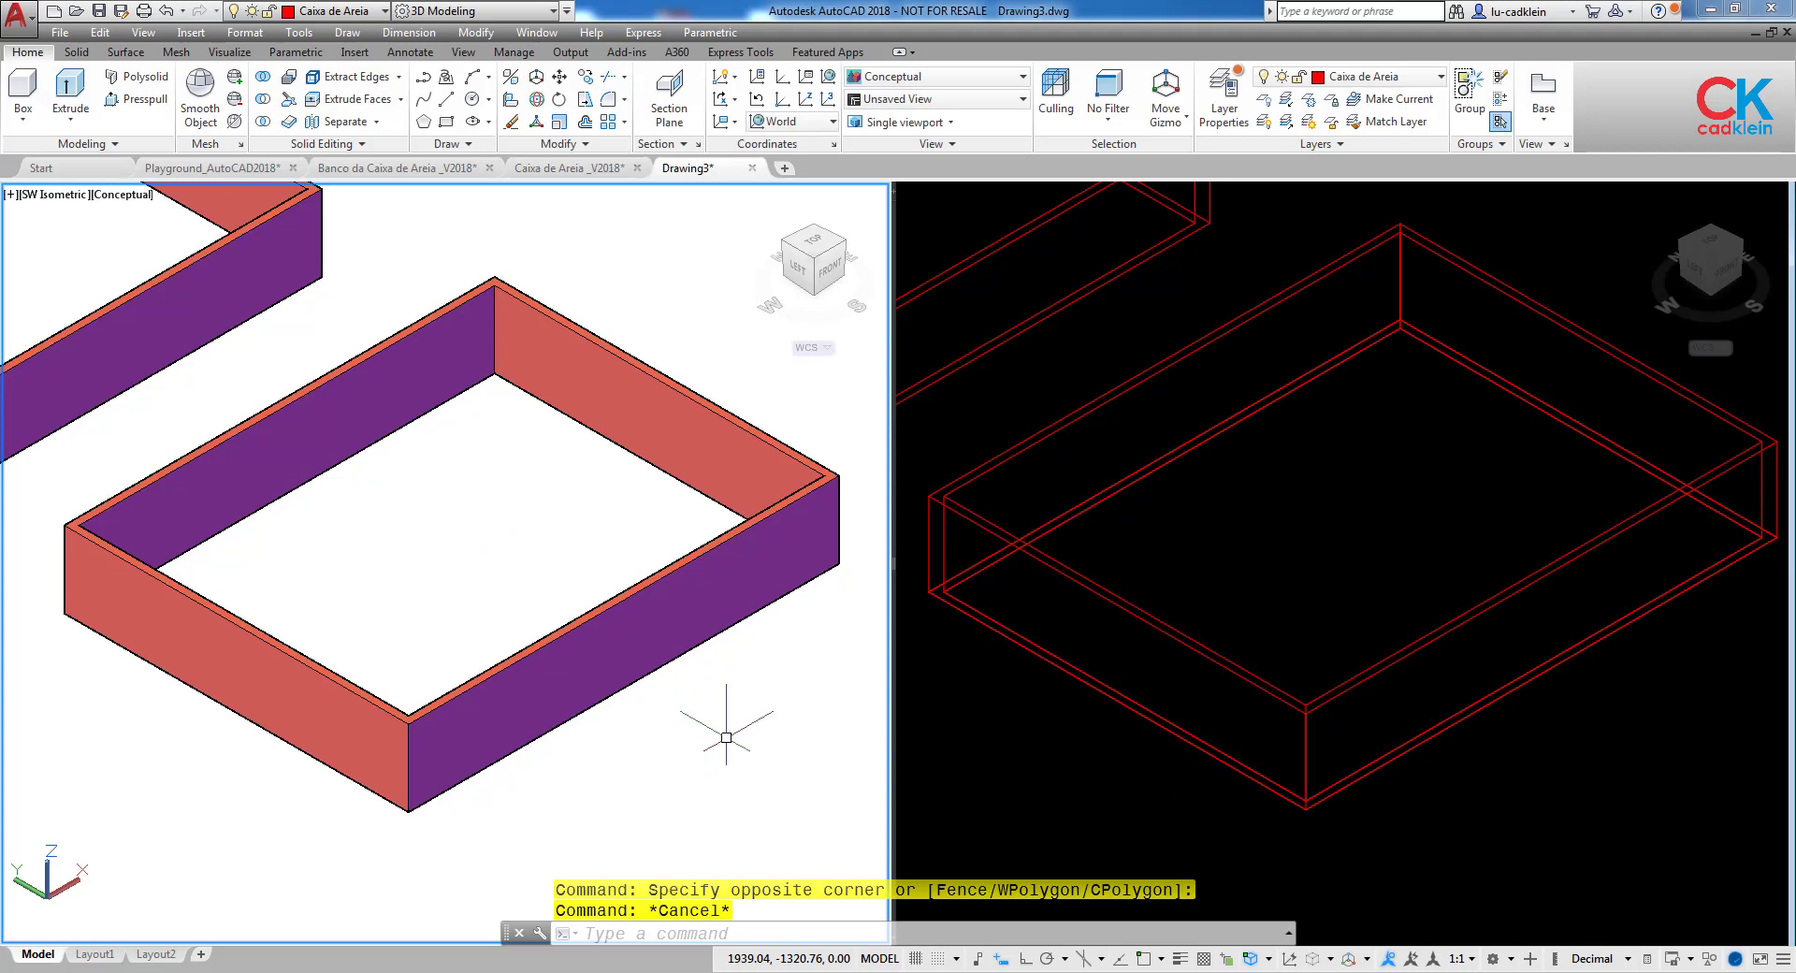
Draw another 1250 by 1000 rectangle in the empty space beside the extruded frame.
scroll(714, 730, "down", 3)
scroll(469, 669, "up", 2)
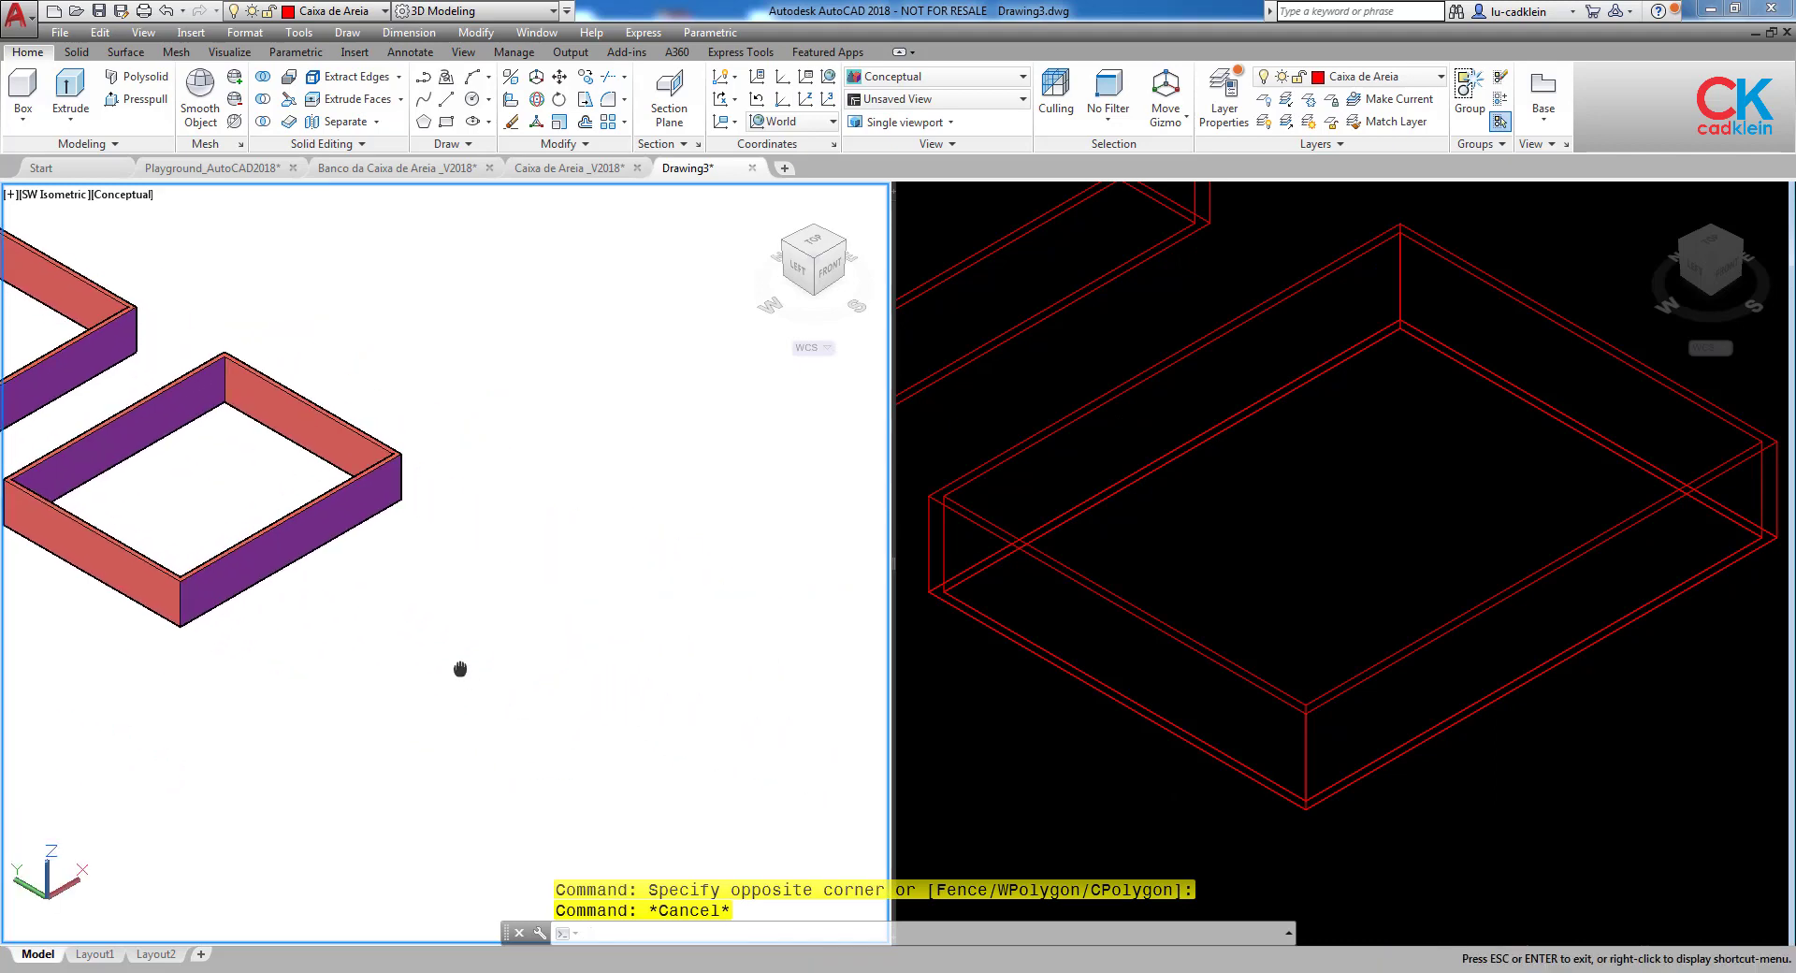
type("rec")
key("Return")
left_click(451, 714)
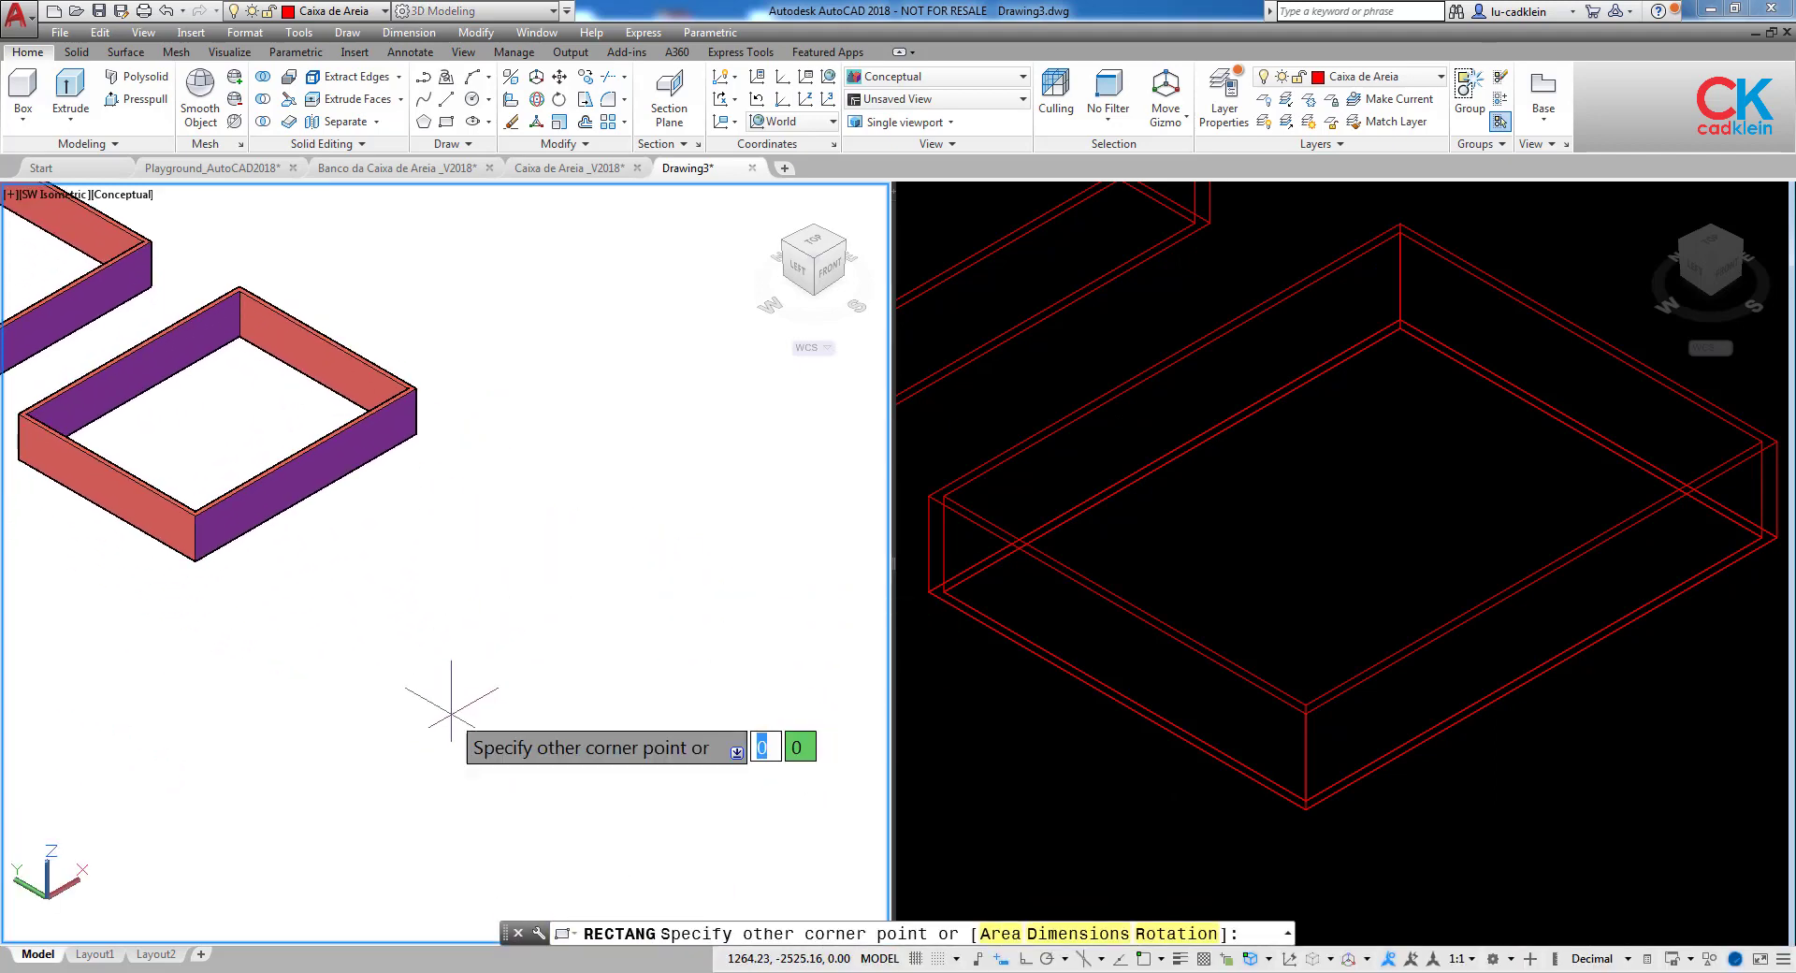
type("@")
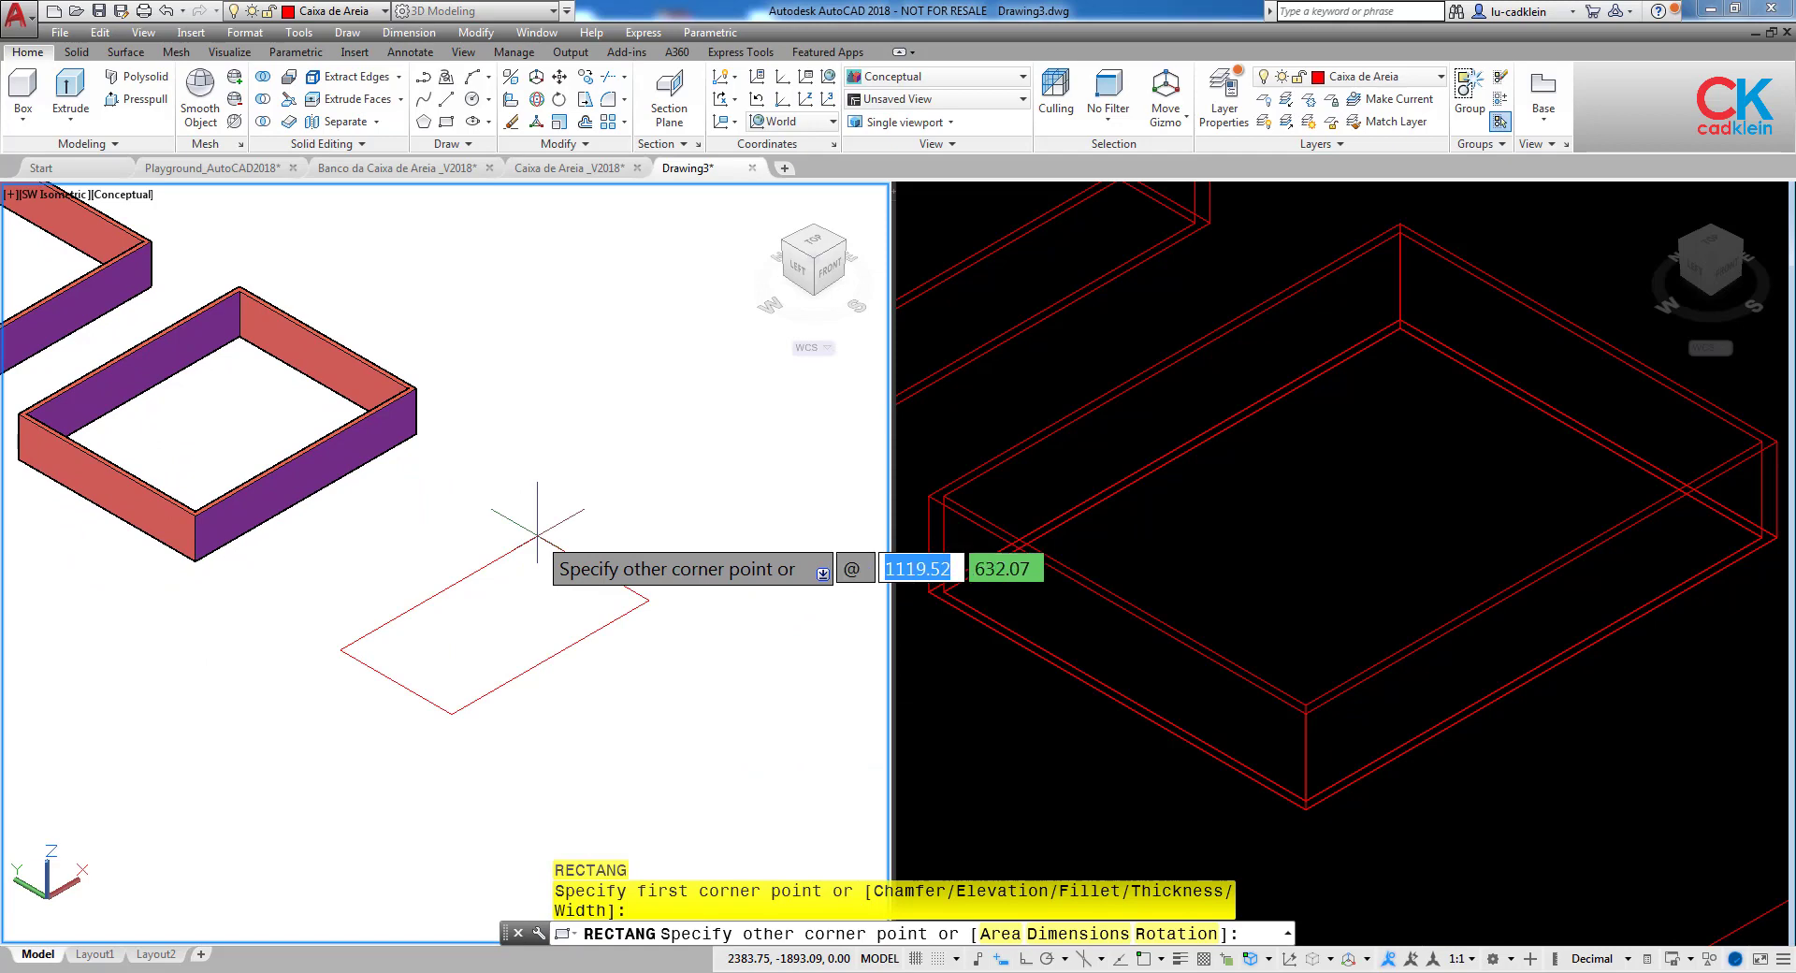
type("1250")
key("Tab")
type("1")
type("000")
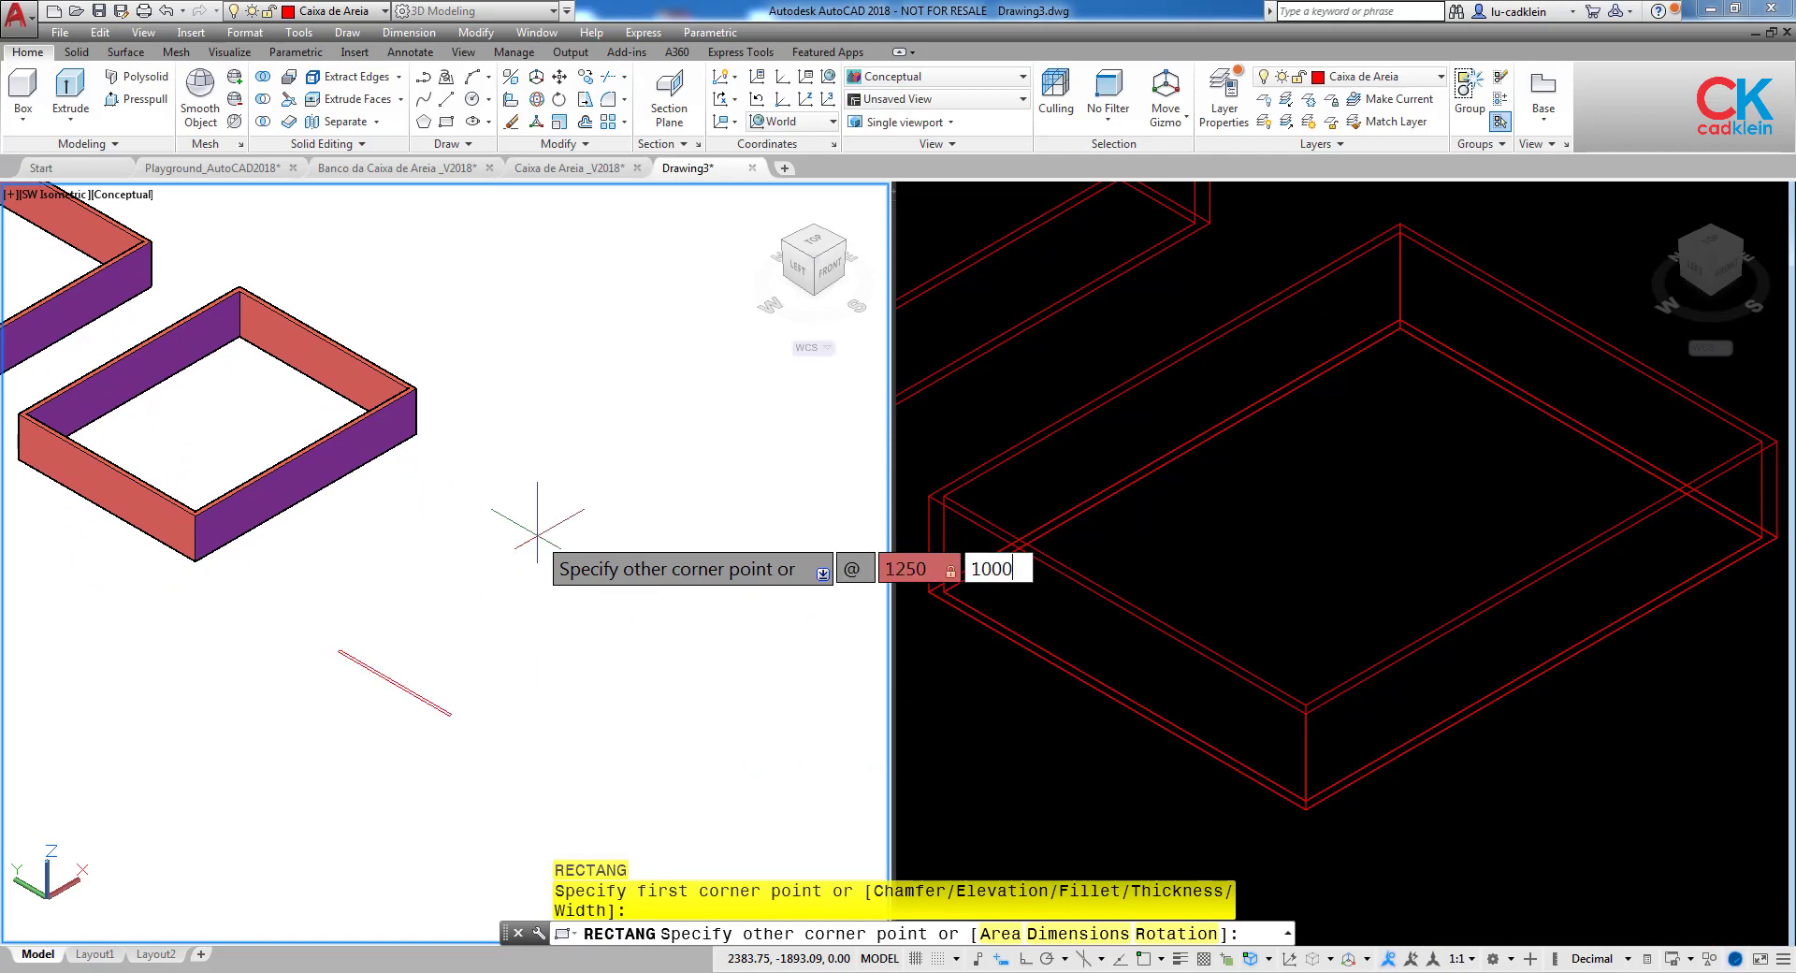
key("Return")
Offset the new 1250 by 1000 rectangle 20 inward.
type("o")
key("Return")
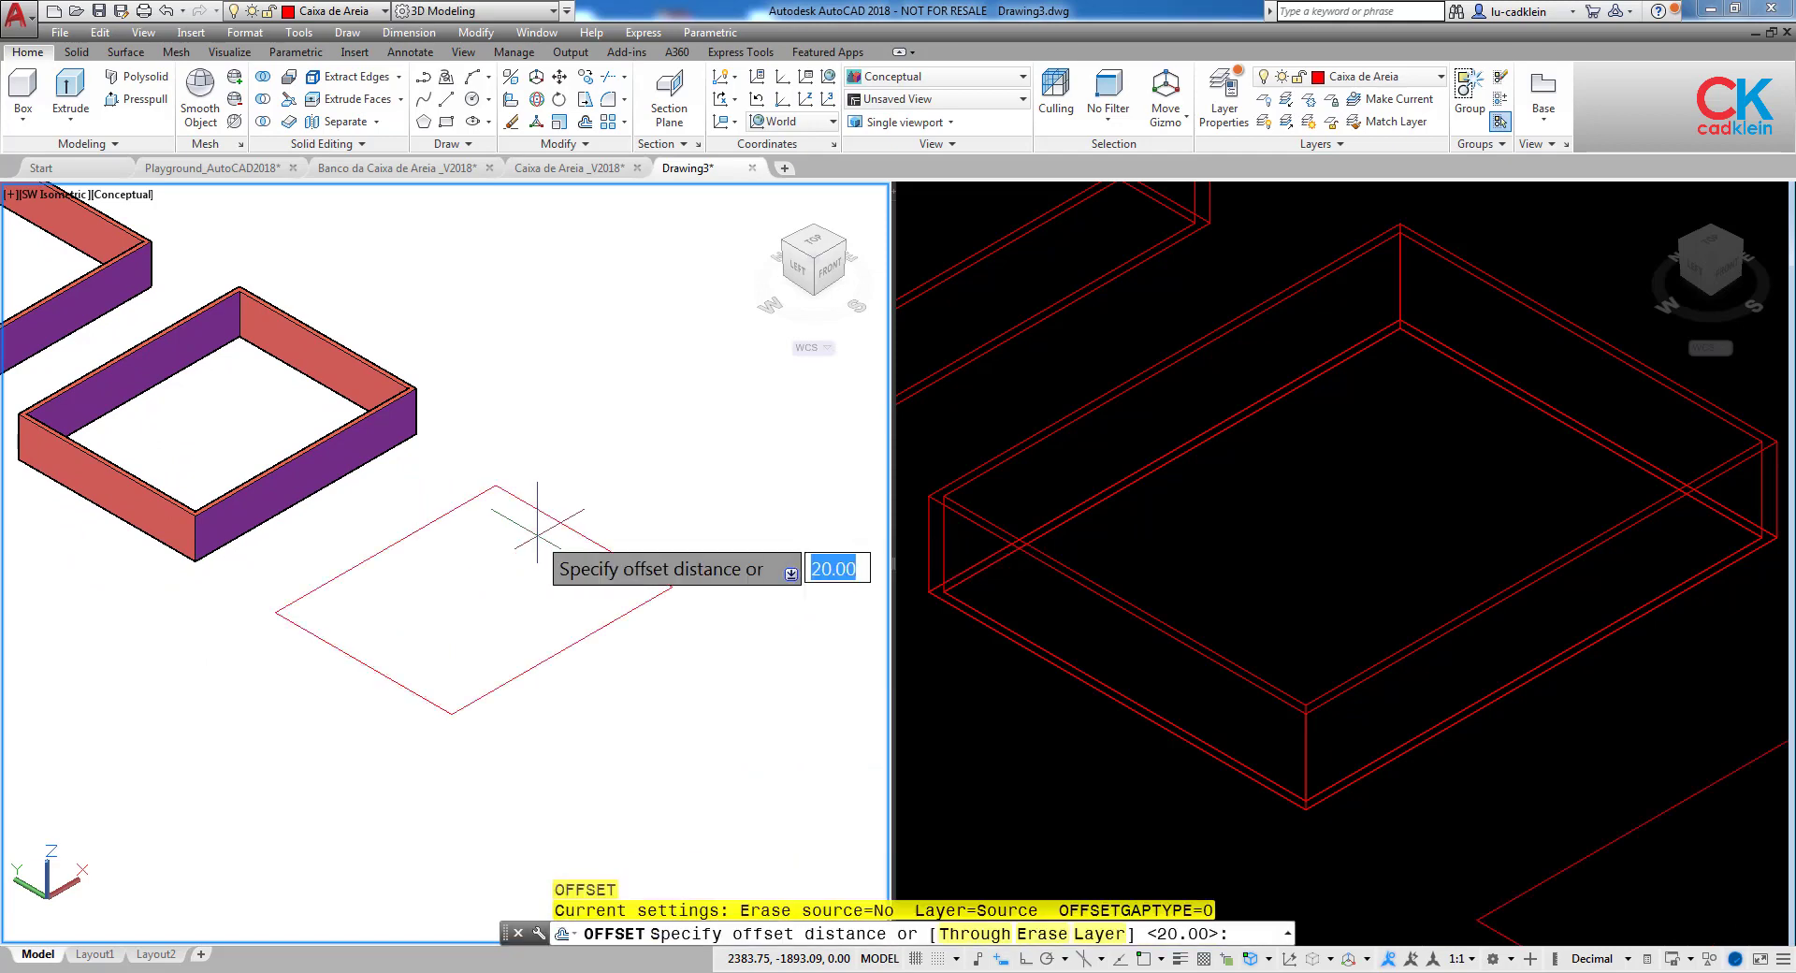
type("20")
key("Return")
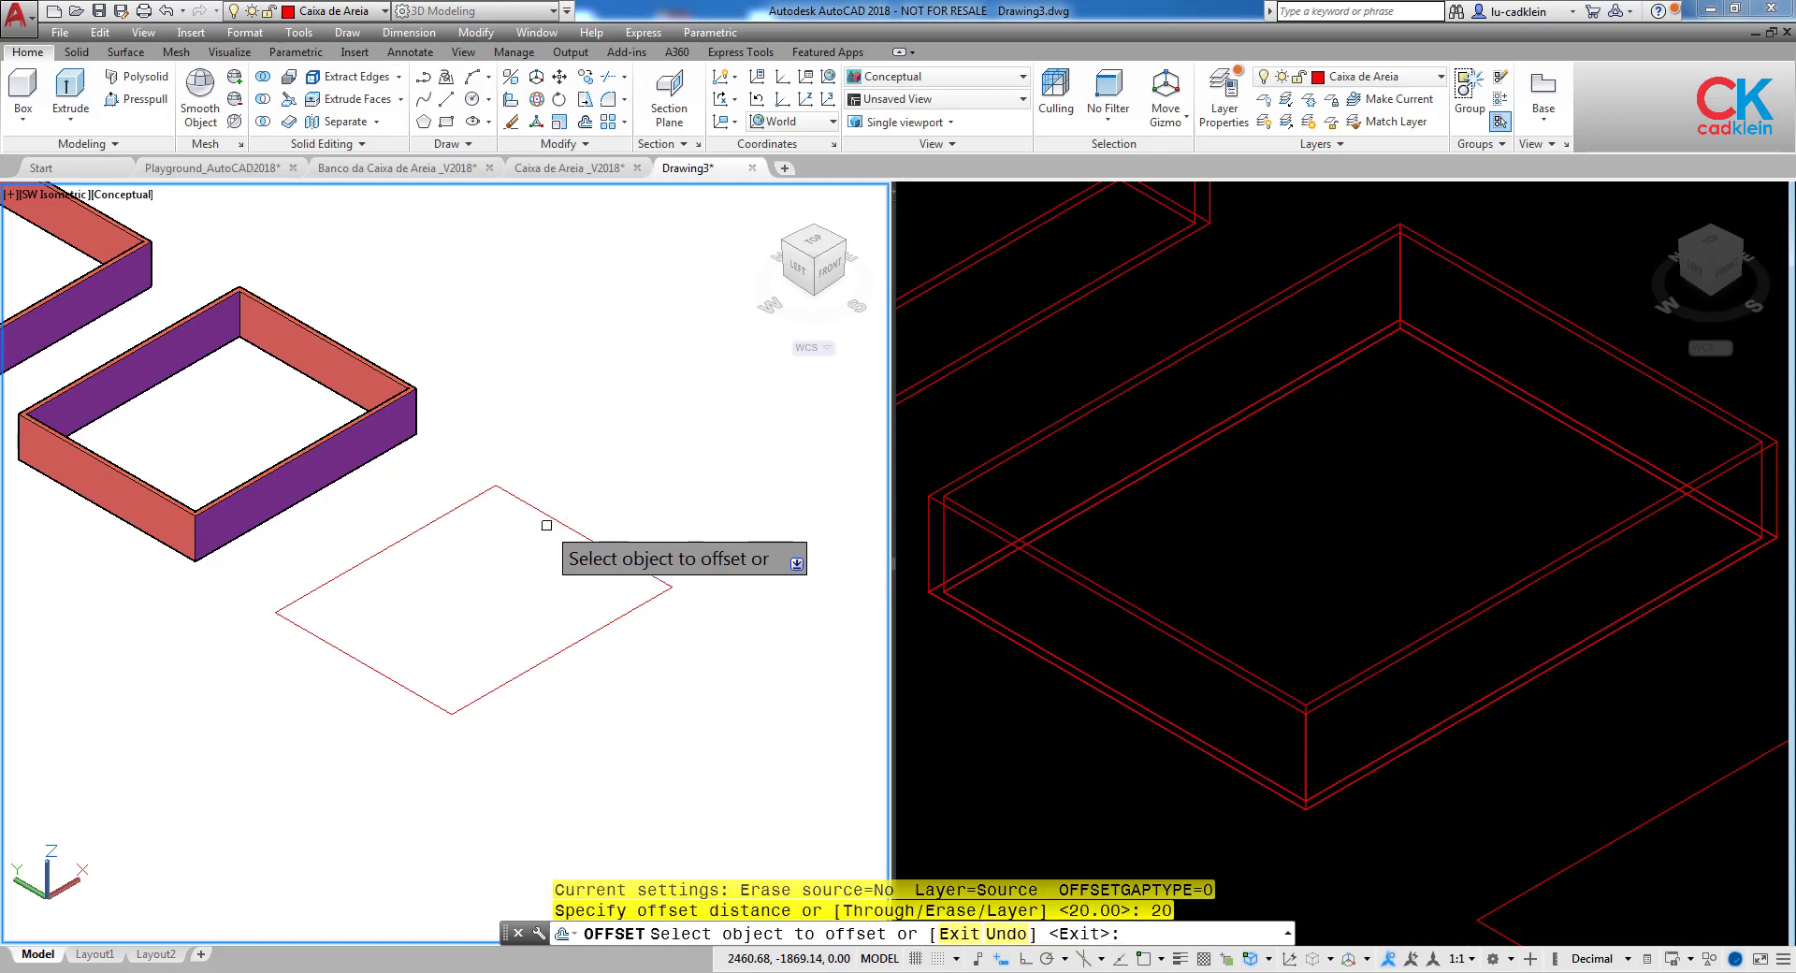
left_click(534, 507)
left_click(510, 557)
key("Return")
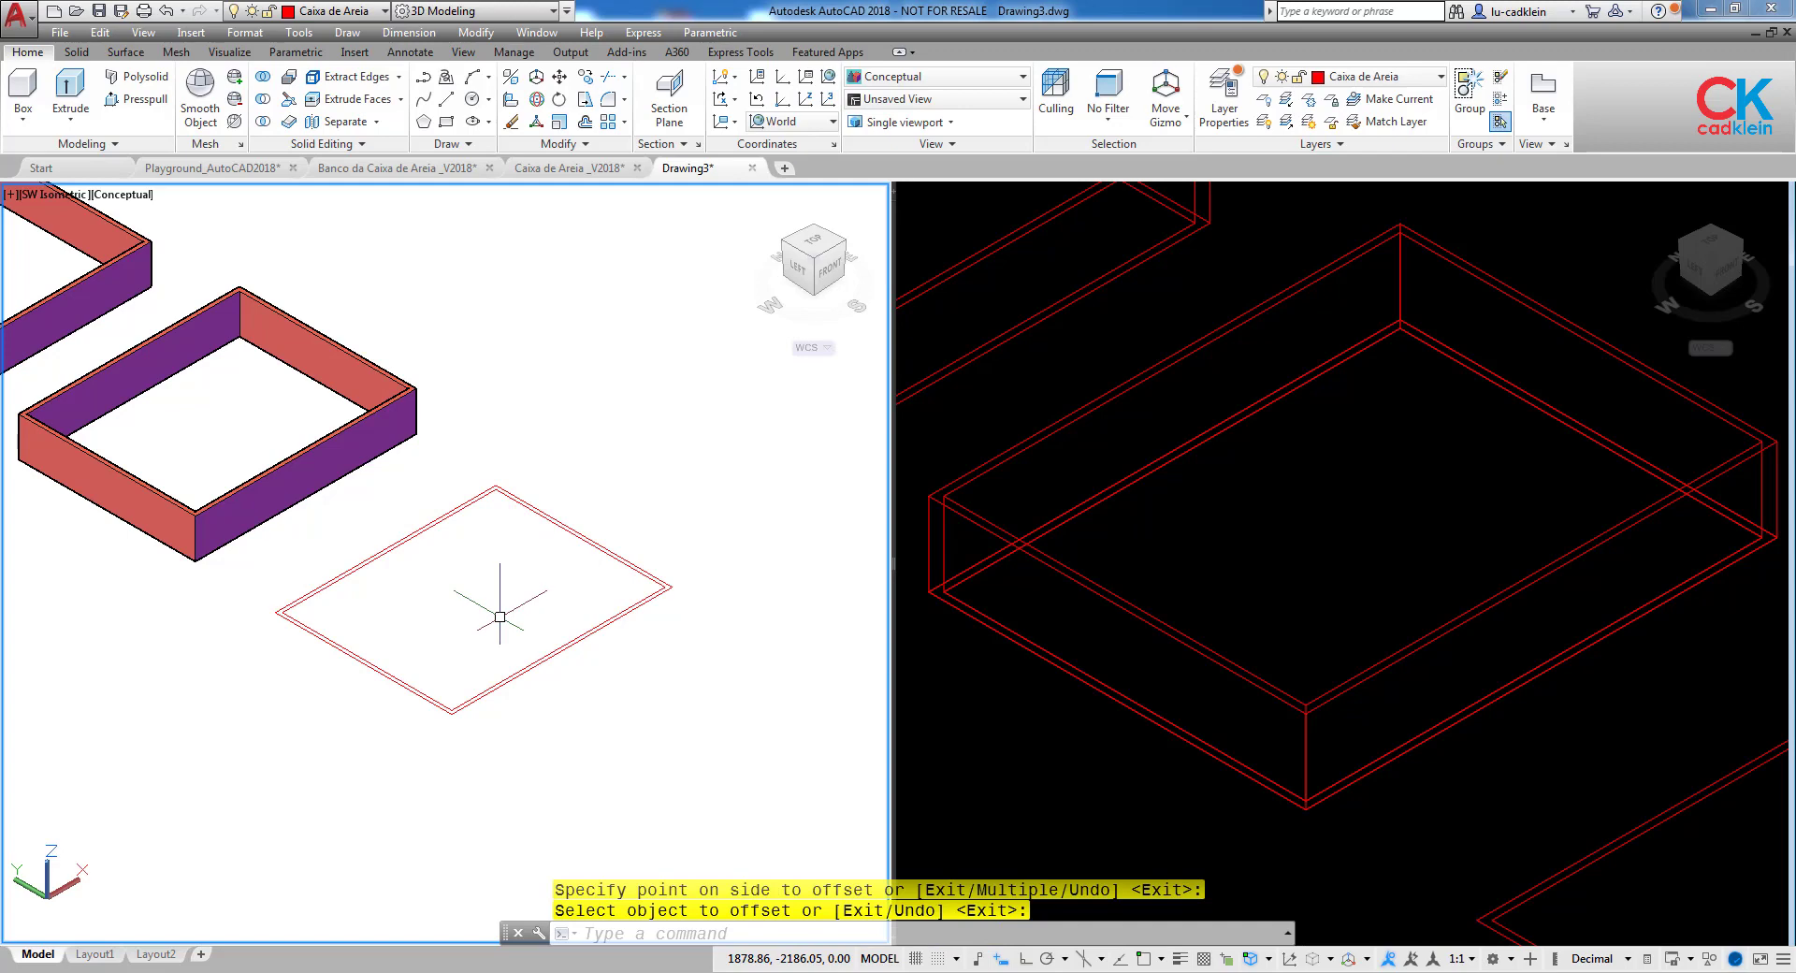
Convert the outer and inner rectangles into regions with the REGION command and check the result in the command history.
mouse_move(493, 630)
middle_mouse_down()
mouse_move(542, 637)
mouse_move(464, 636)
middle_mouse_up()
scroll(516, 649, "up", 3)
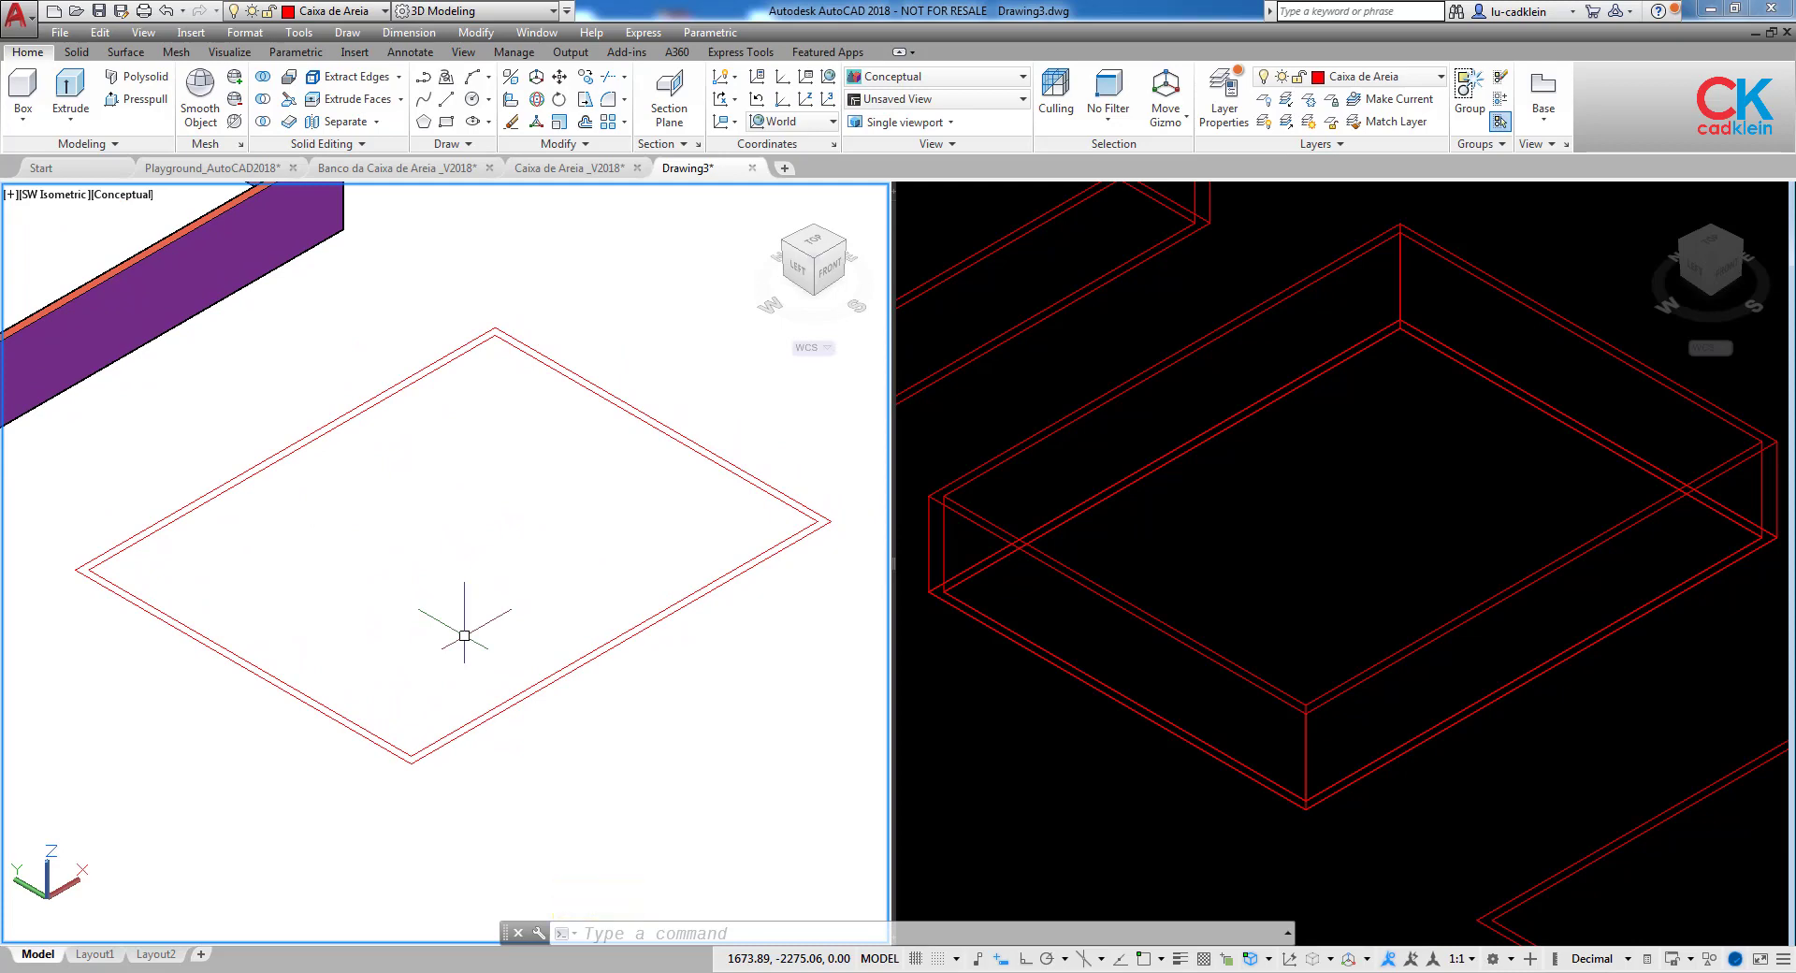
type("REGION")
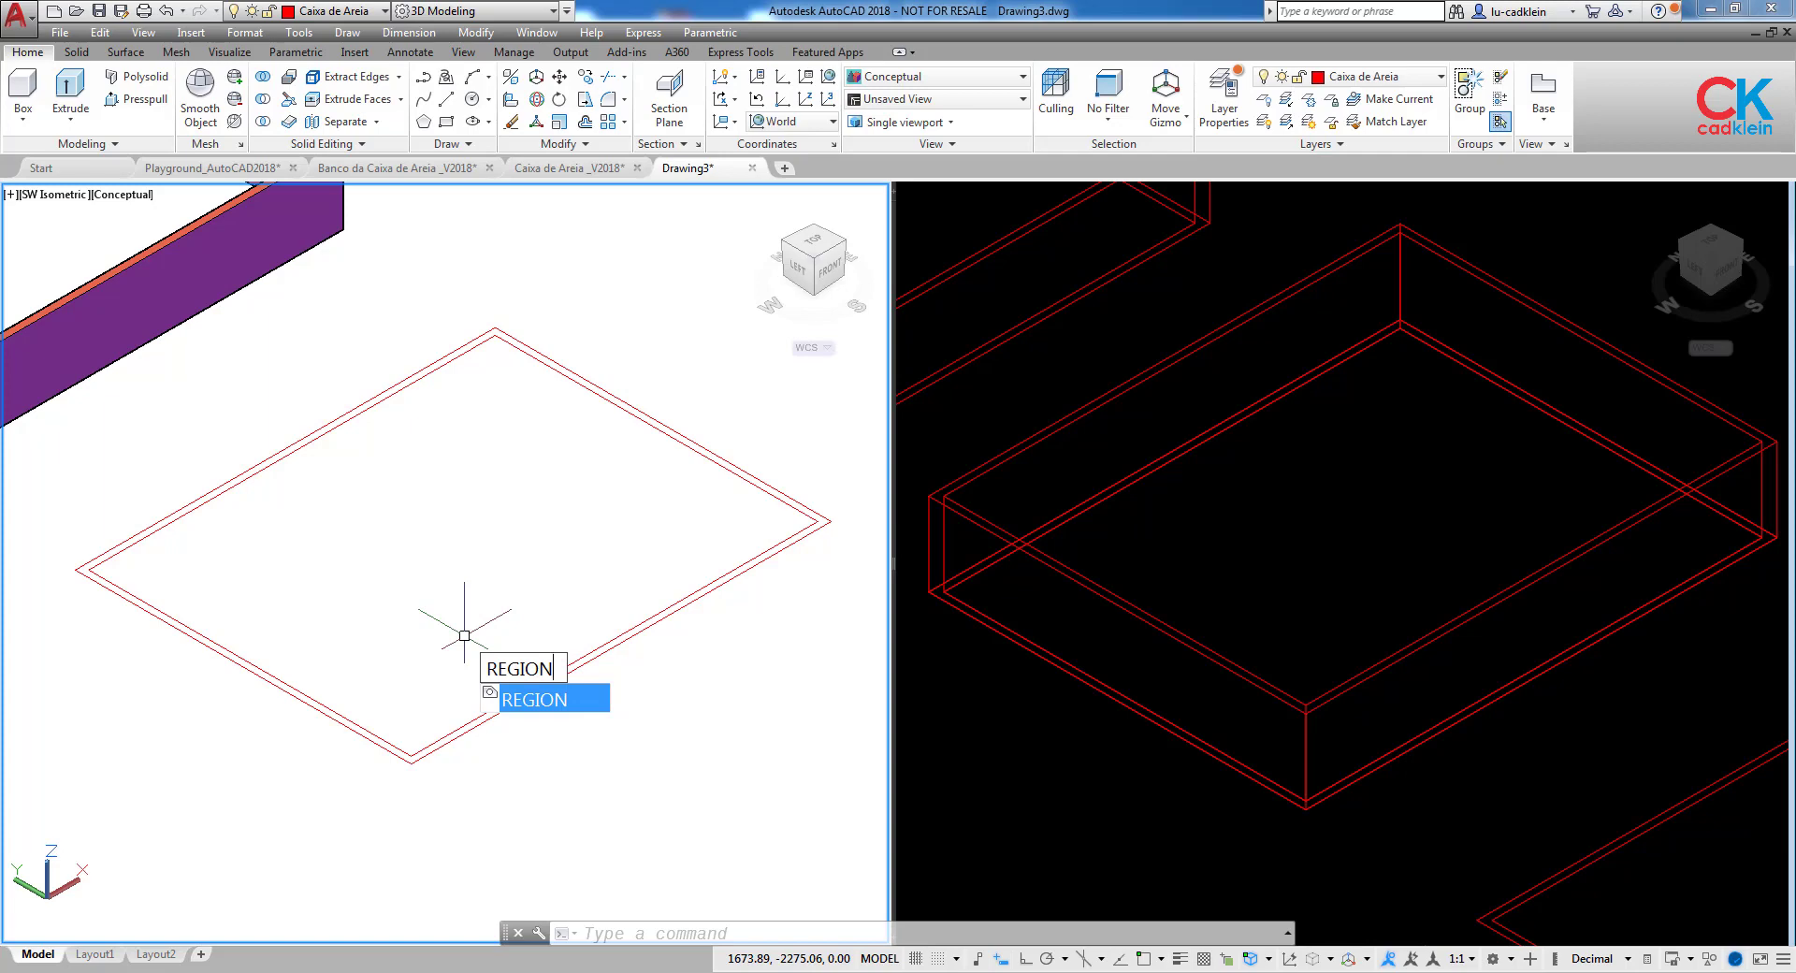
key("Return")
left_click(642, 750)
left_click(426, 585)
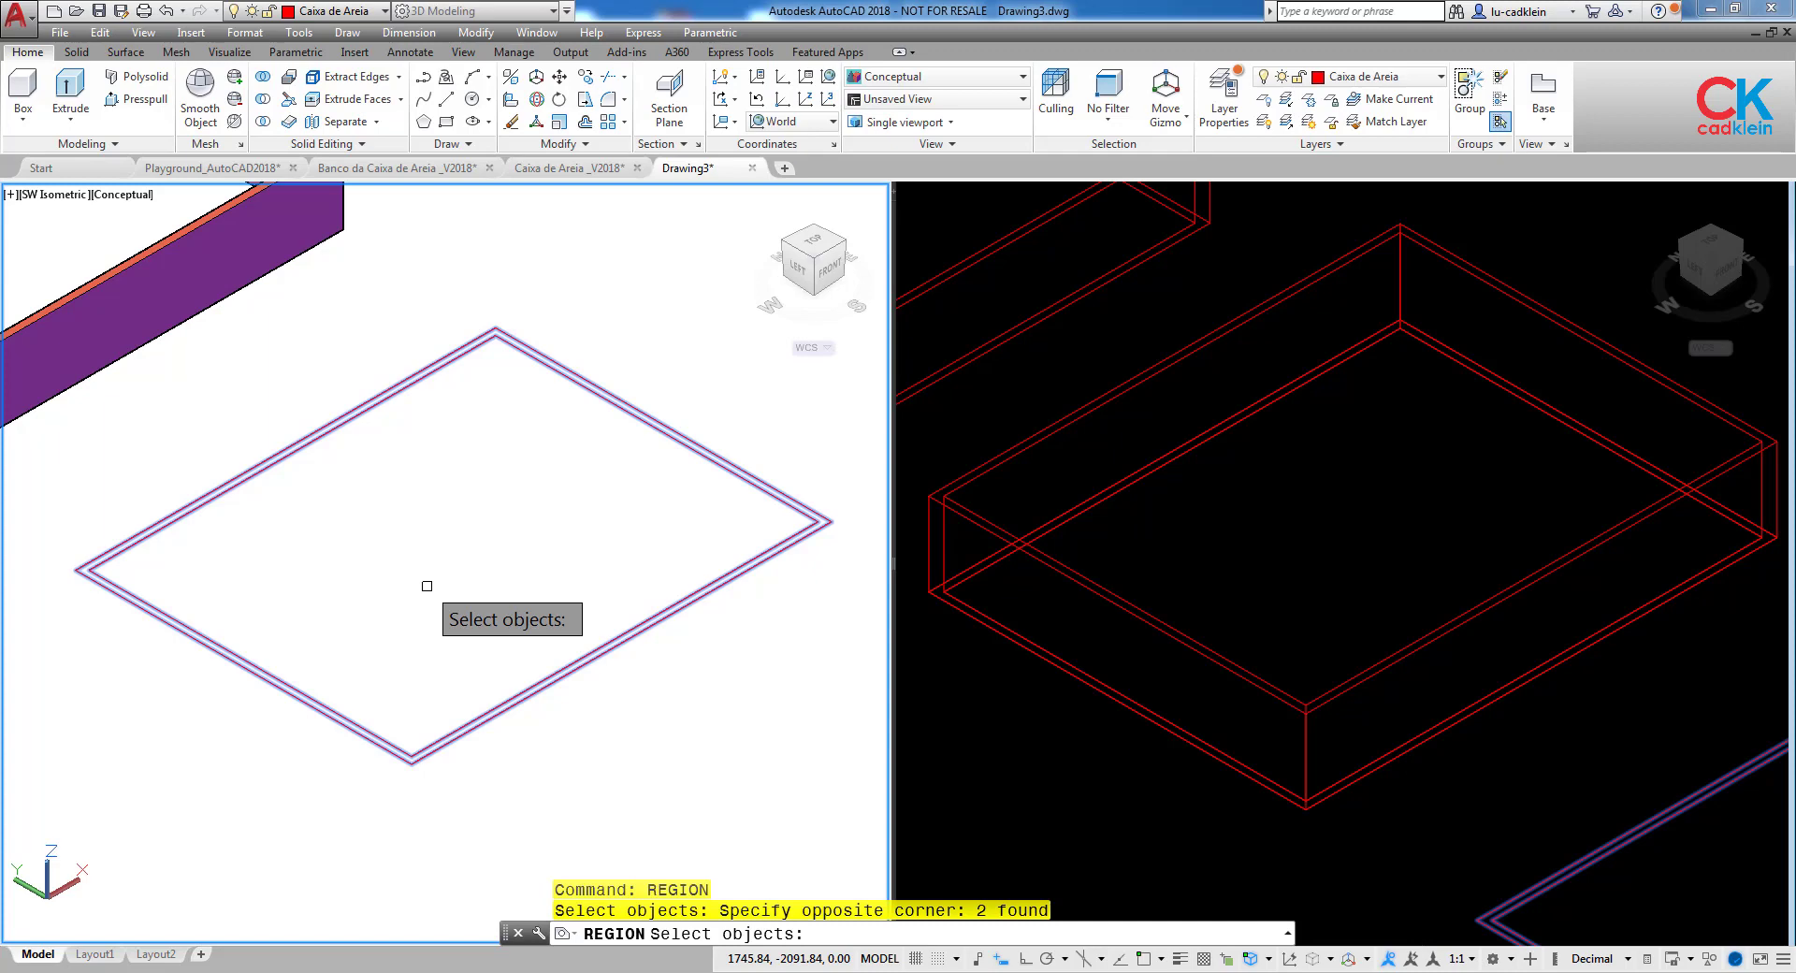
key("Return")
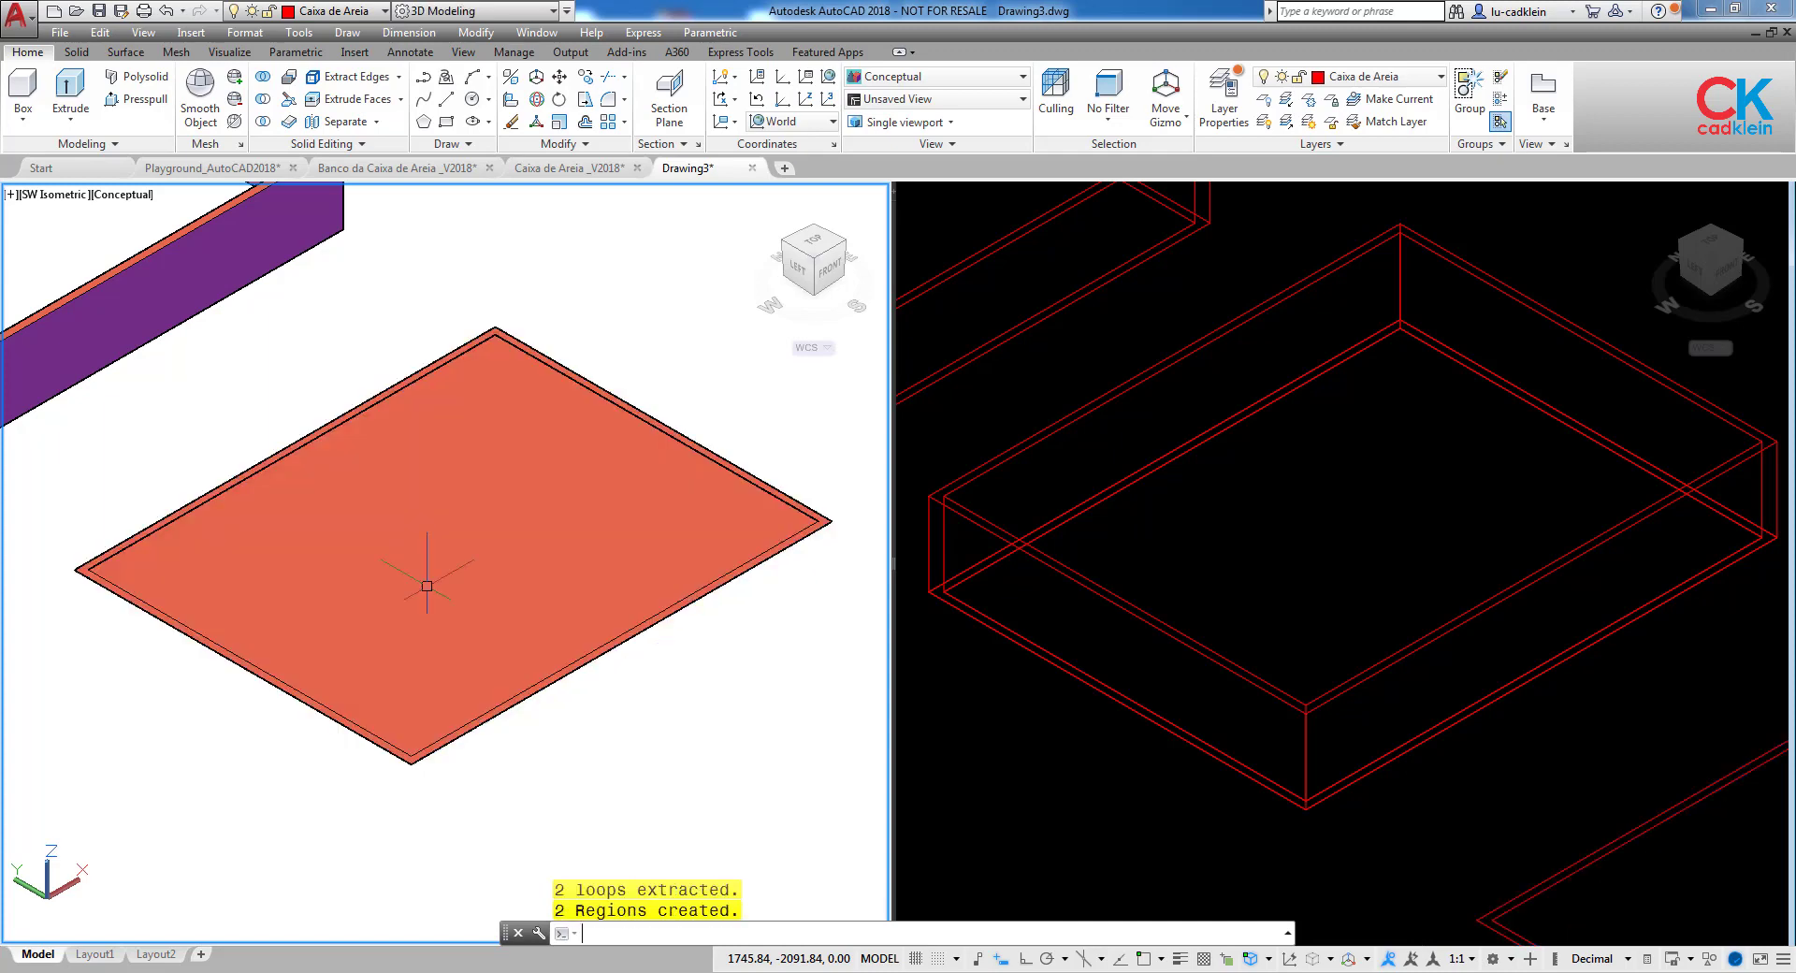
key("F2")
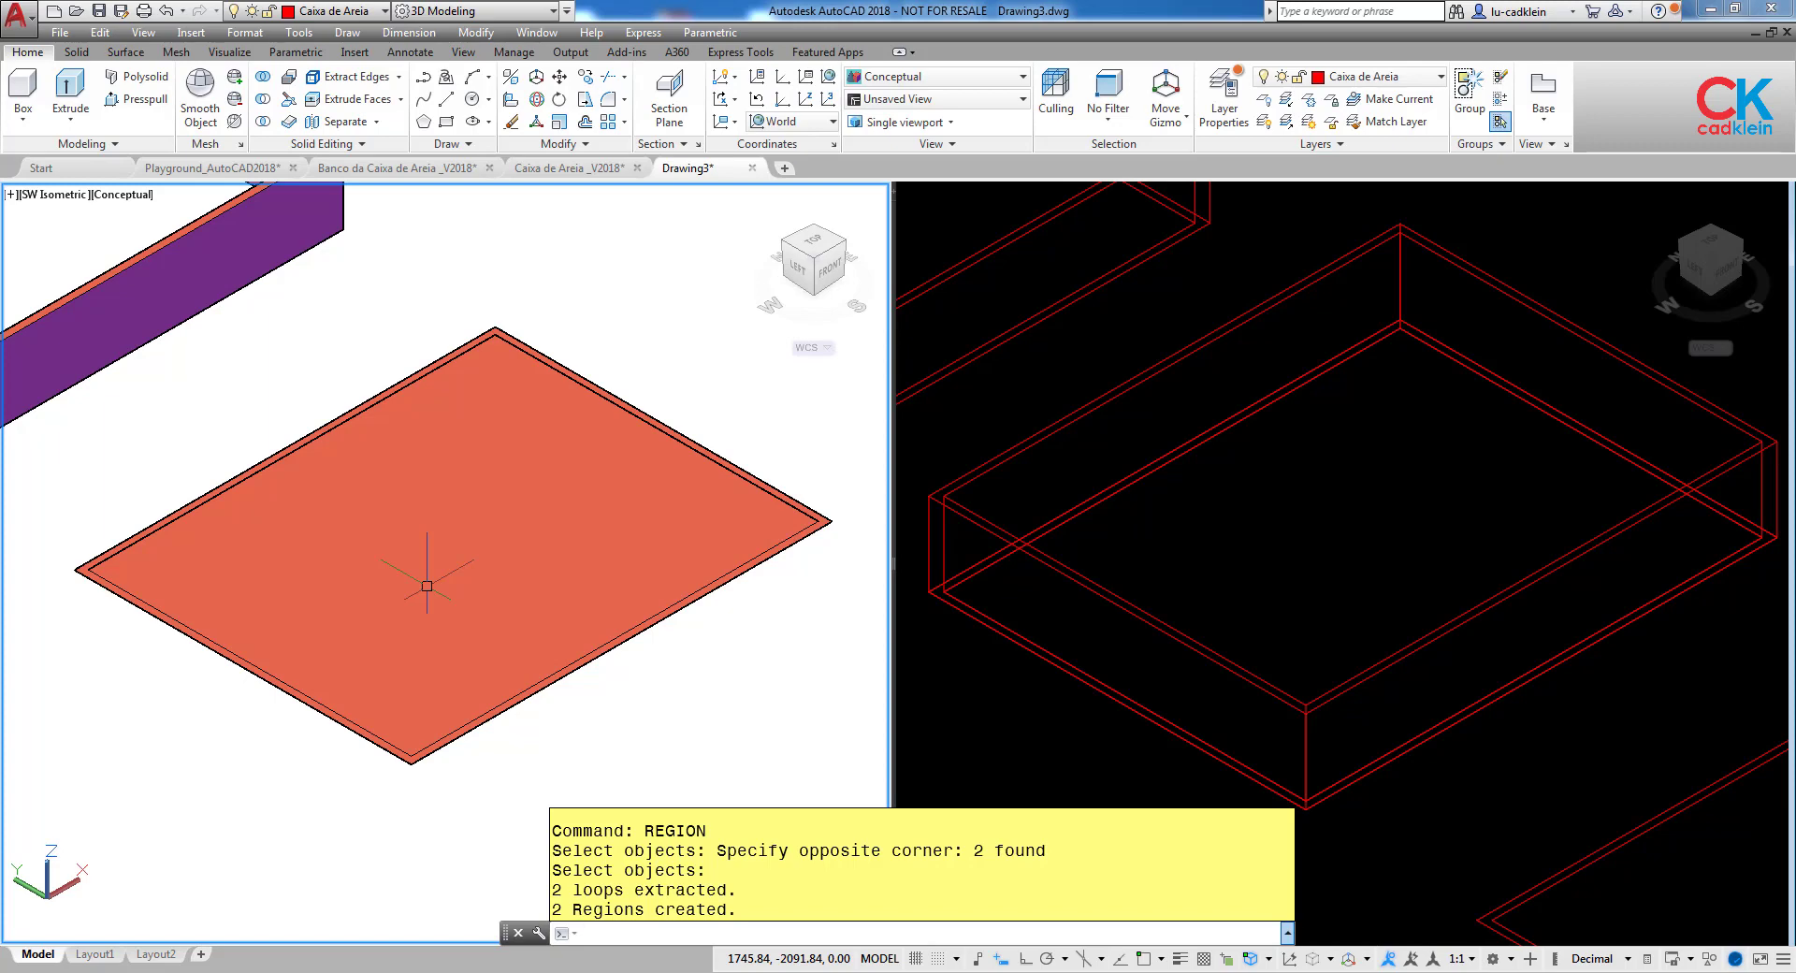
Subtract the inner region from the outer region, picking their edges in the wireframe viewport, to leave a thin rectangular frame.
left_click(1210, 556)
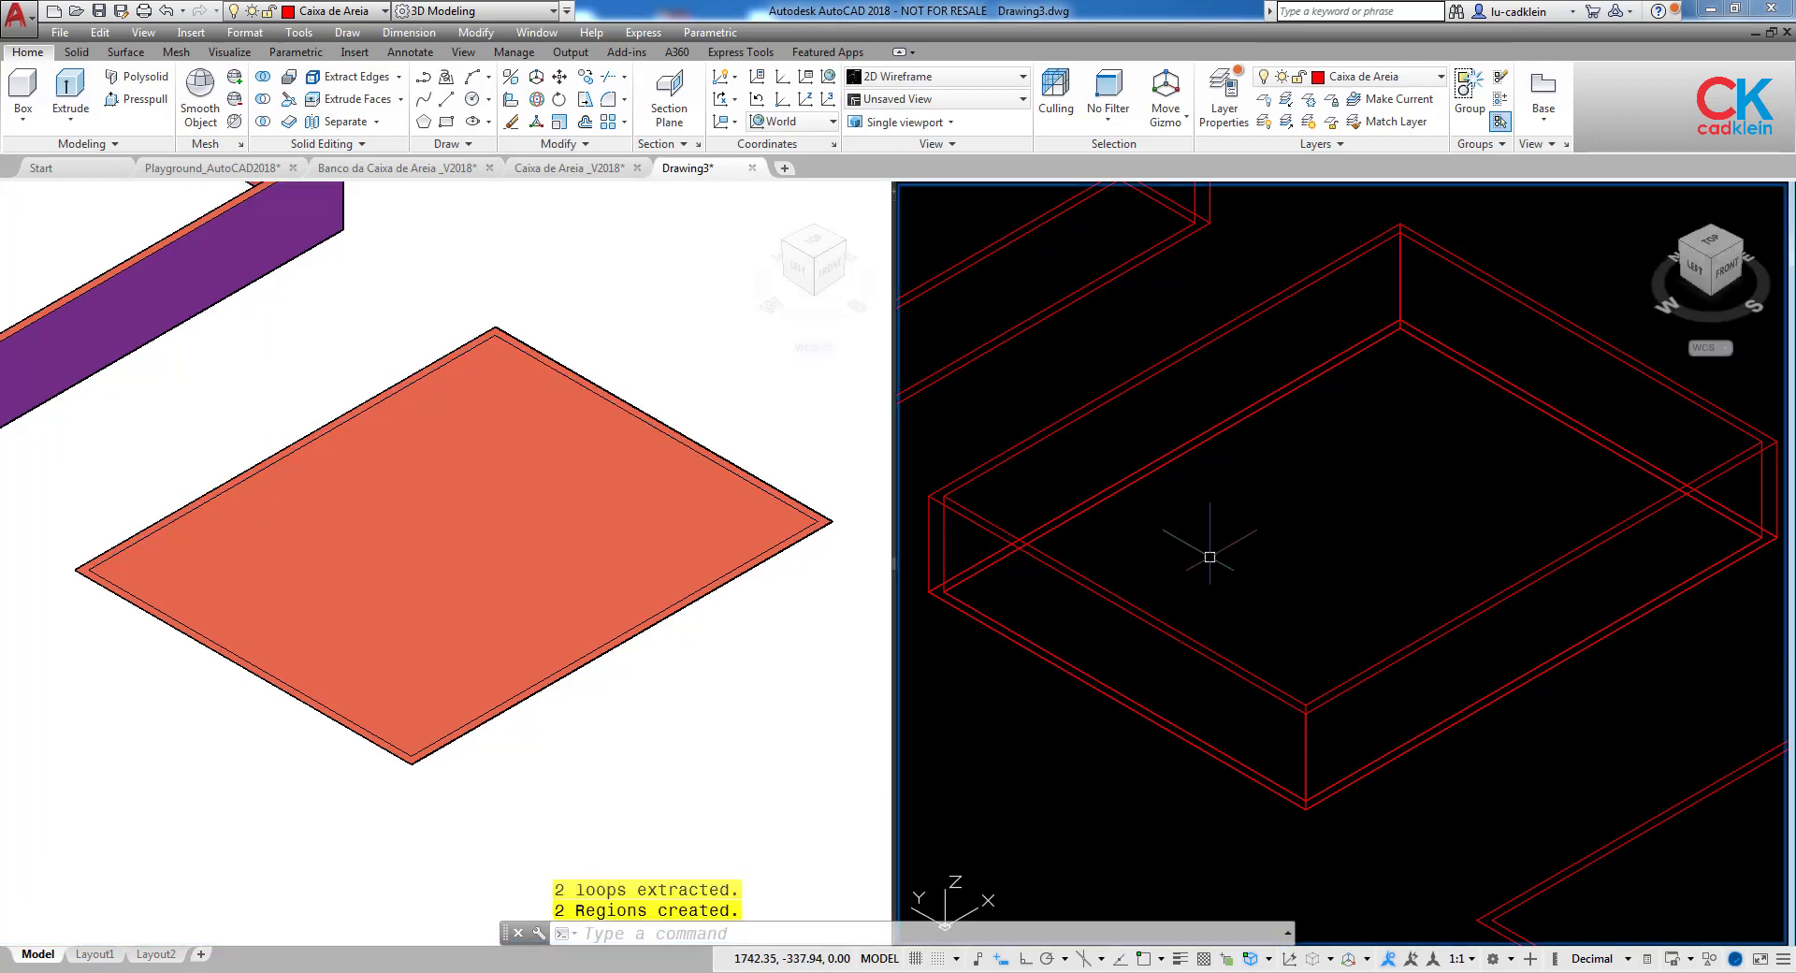
scroll(1210, 561, "down", 3)
scroll(1188, 561, "up", 4)
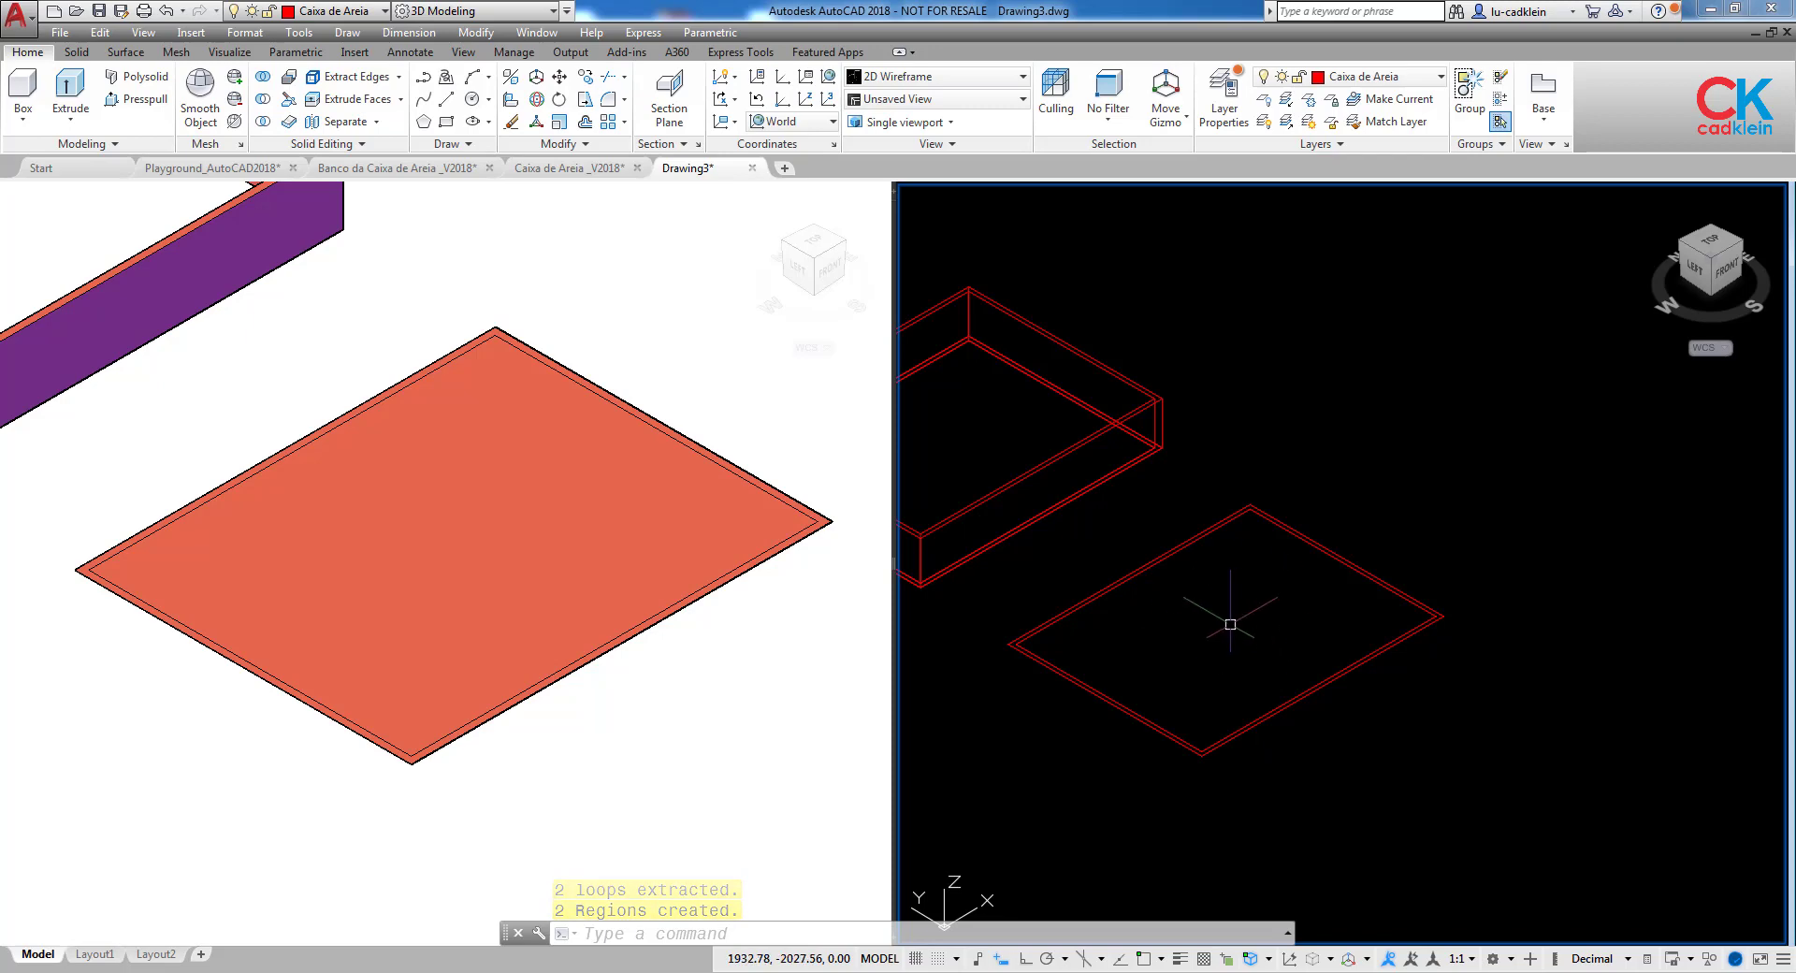
mouse_move(1223, 629)
middle_mouse_down()
mouse_move(1243, 614)
mouse_move(1225, 633)
middle_mouse_up()
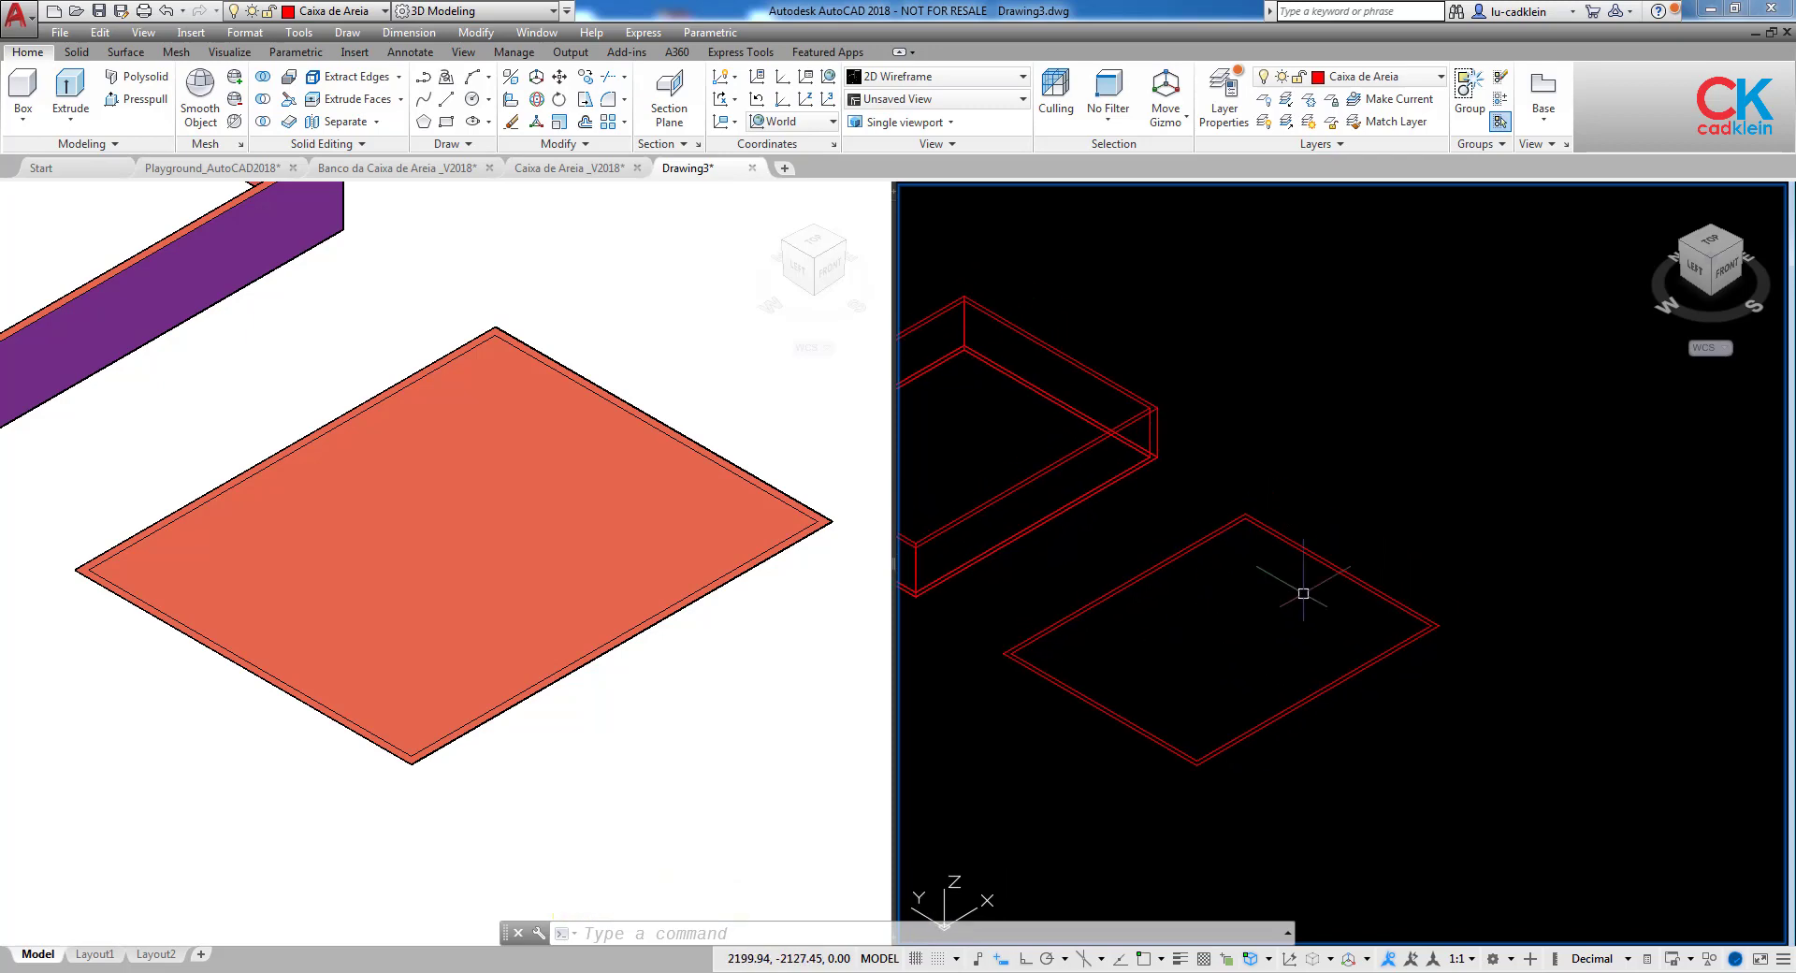
left_click(701, 733)
scroll(701, 725, "down", 3)
middle_click_drag(702, 721, 736, 759)
scroll(637, 641, "up", 3)
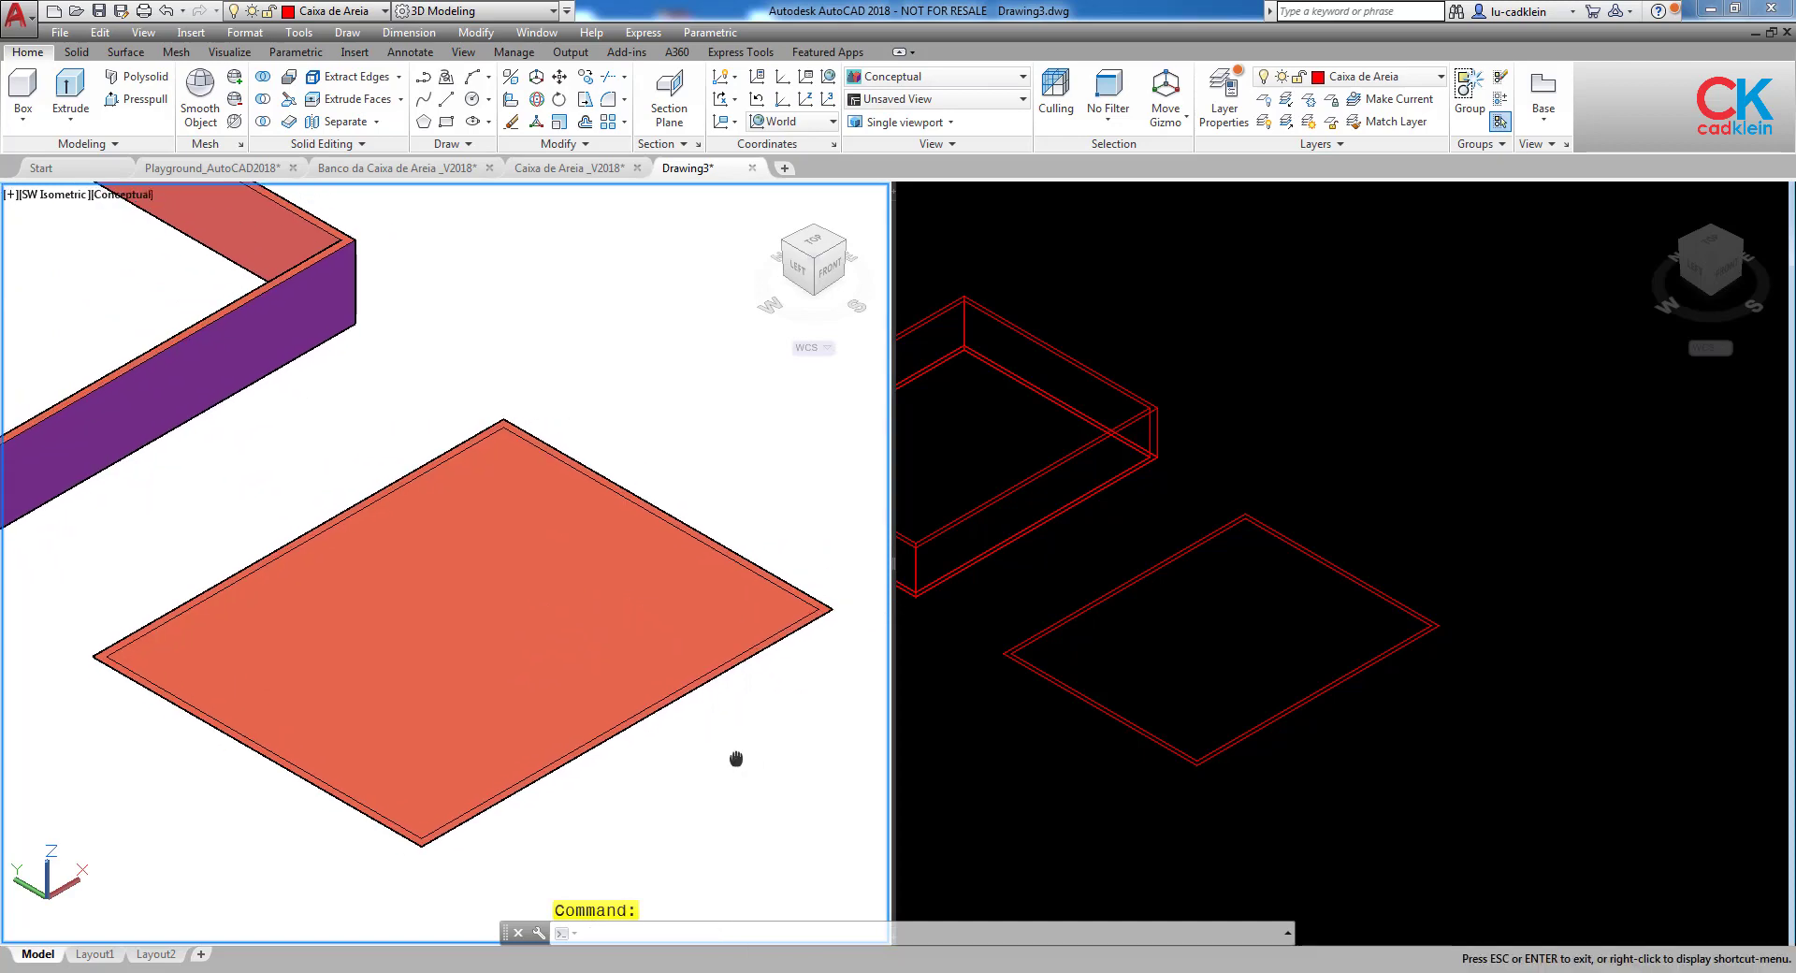
key("Escape")
left_click(1081, 664)
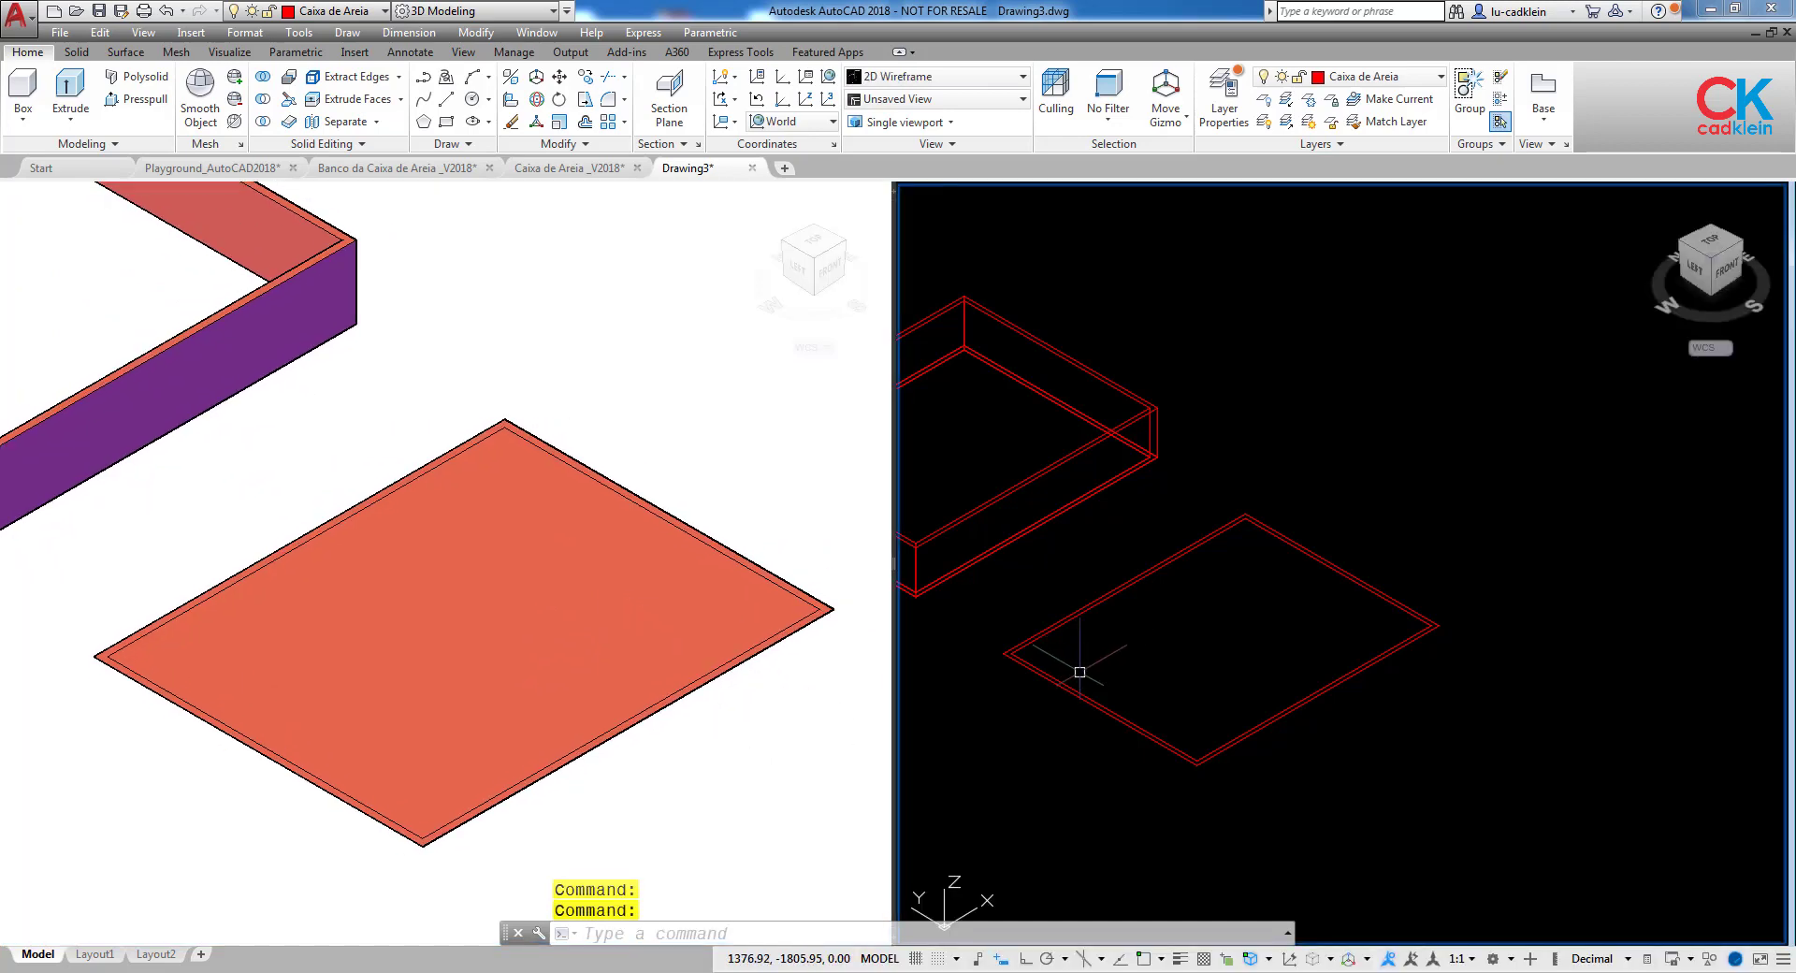
scroll(1055, 703, "up", 2)
scroll(1055, 704, "up", 2)
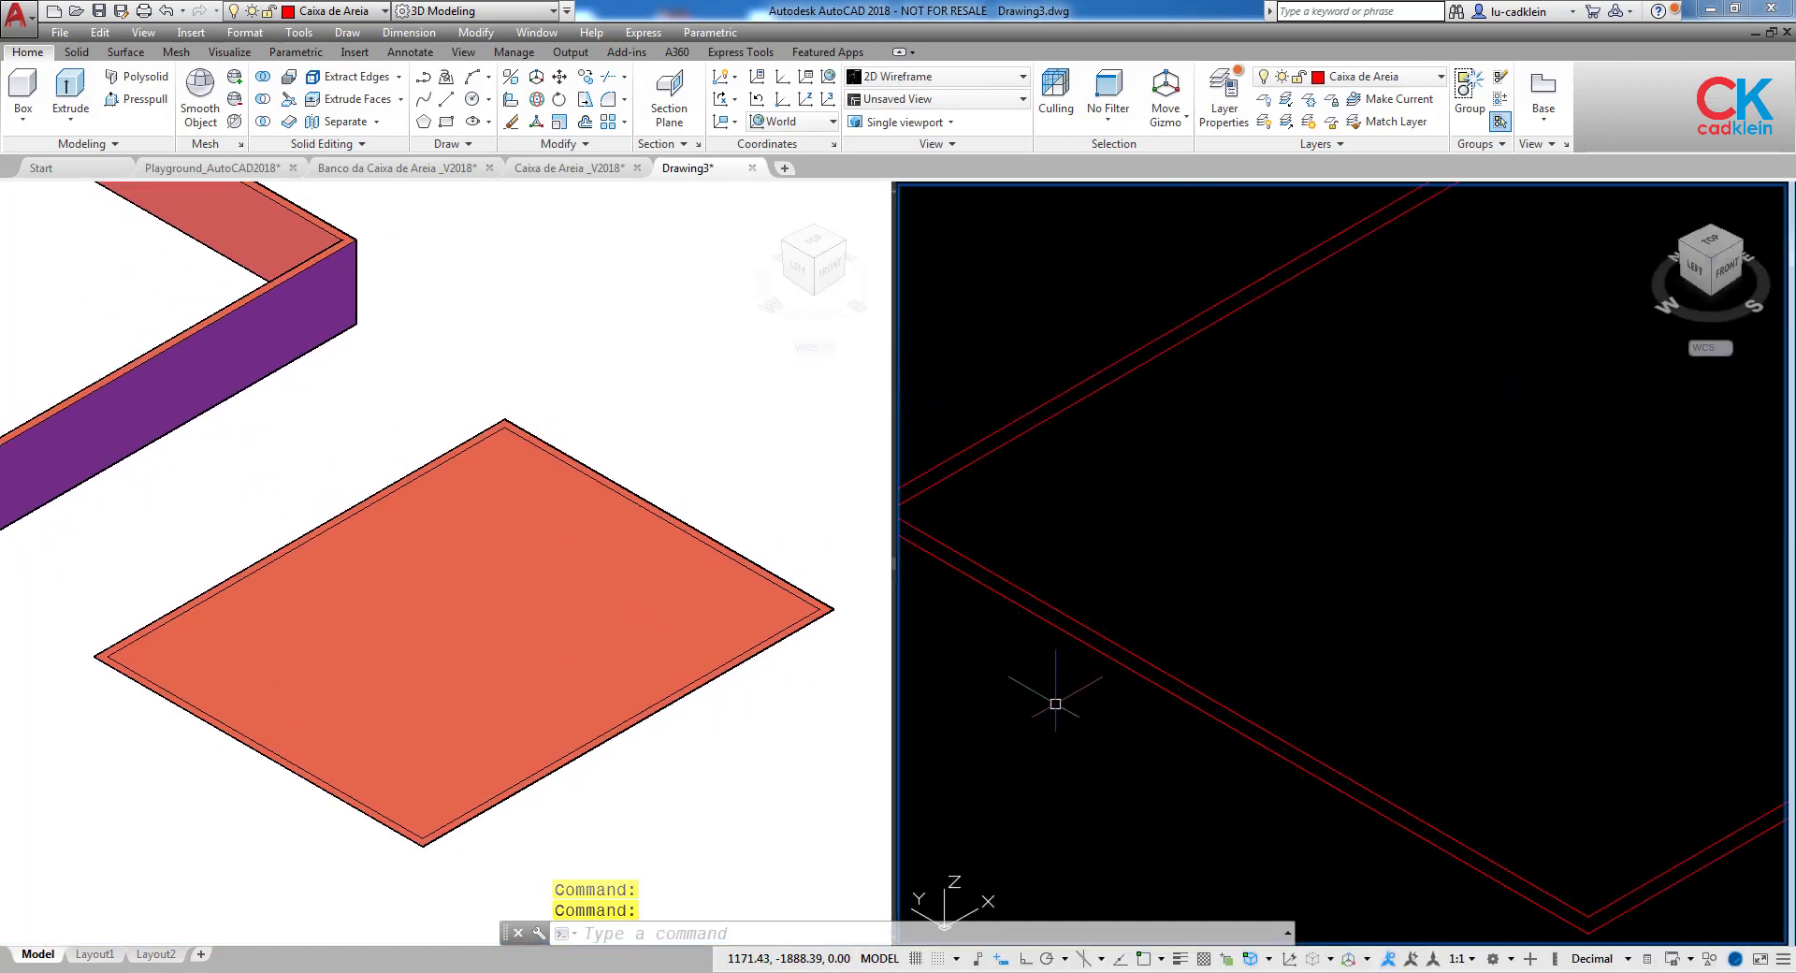
type("SU")
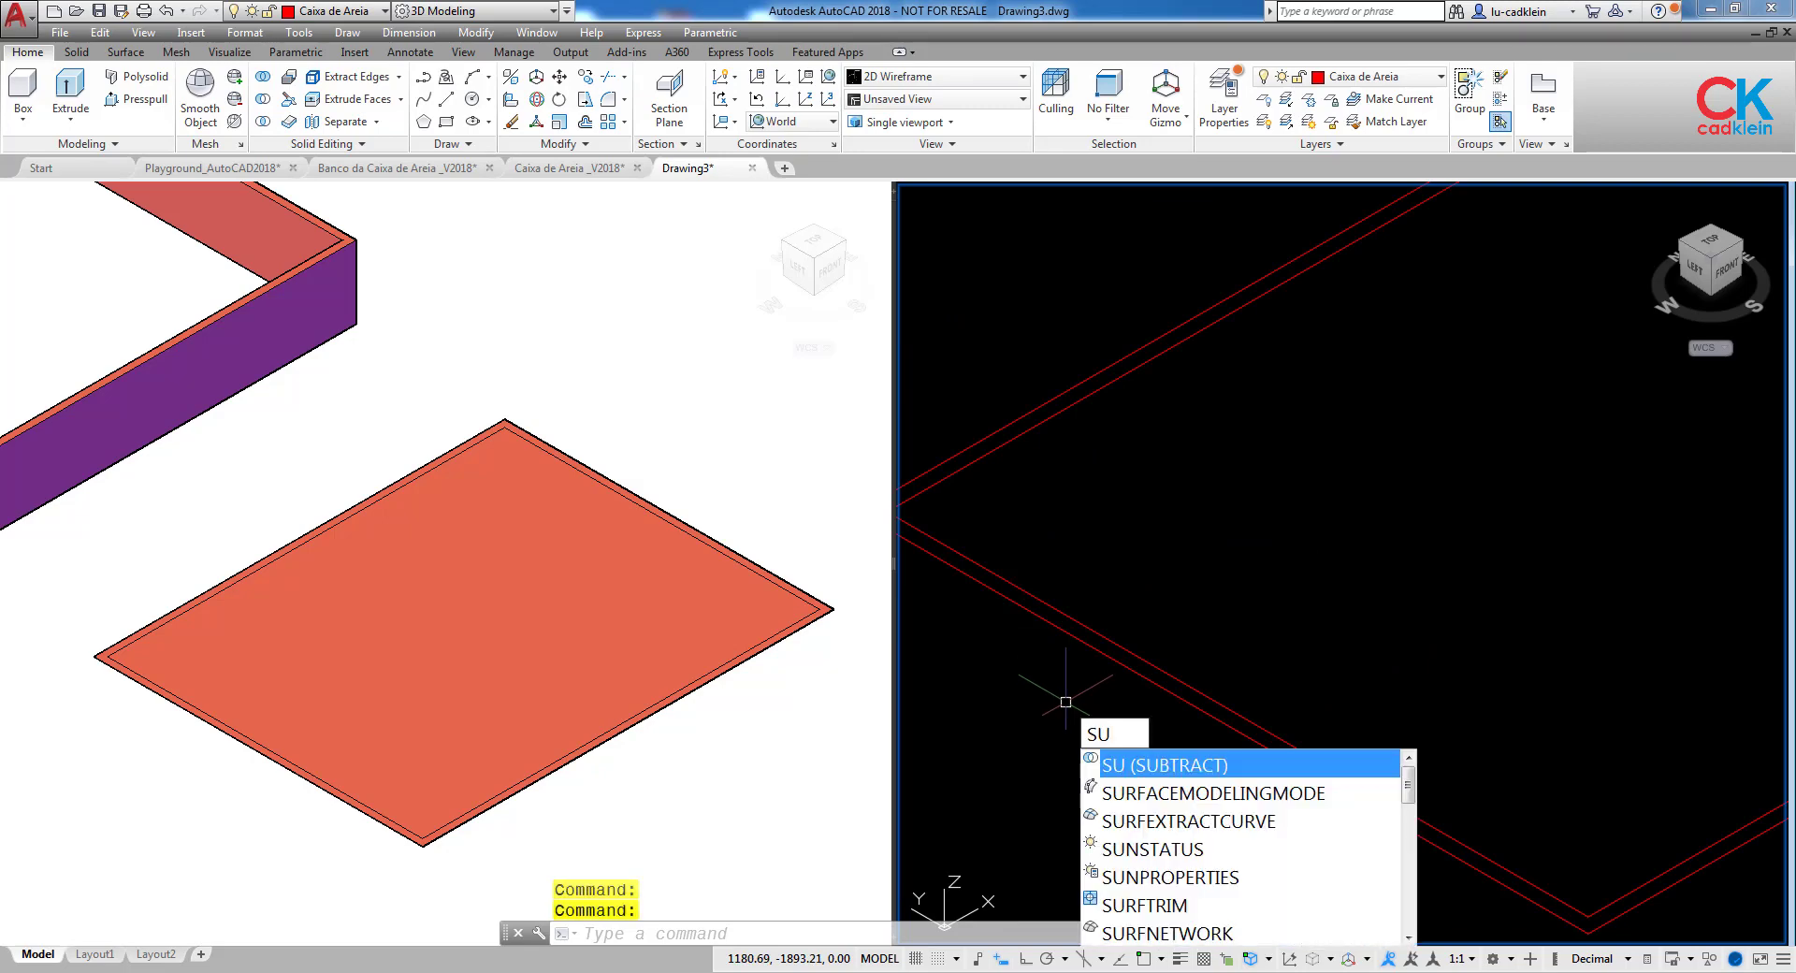
key("Return")
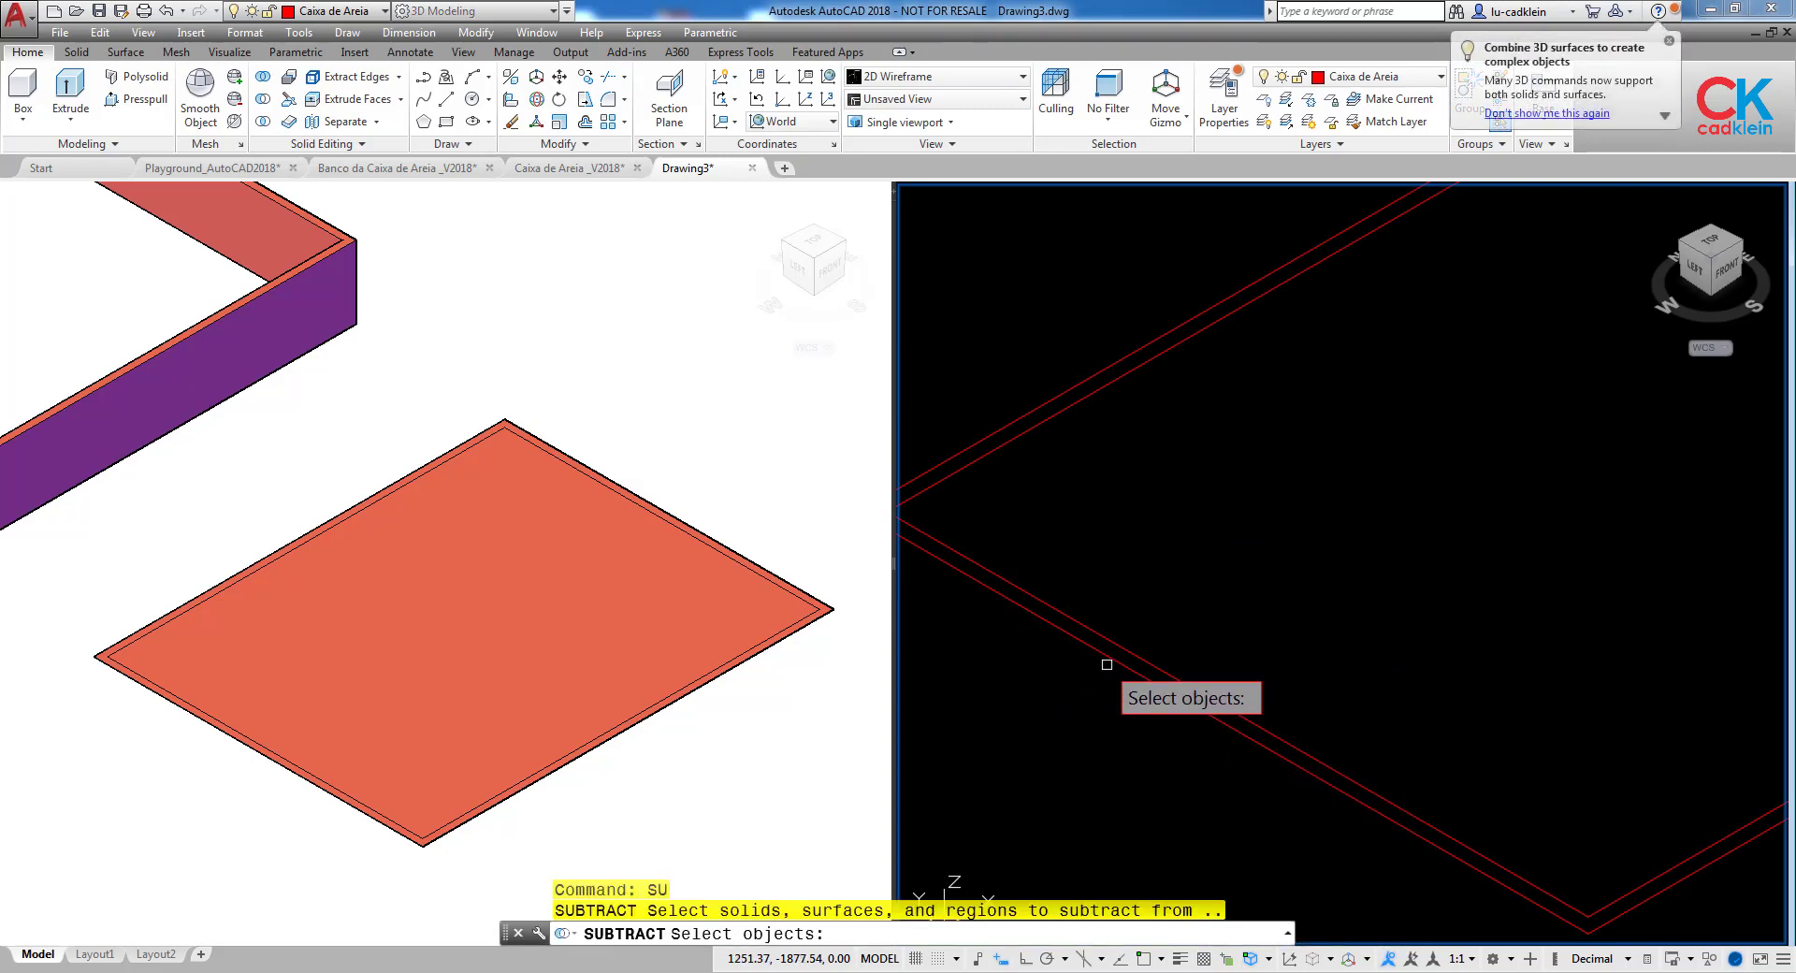
left_click(1112, 658)
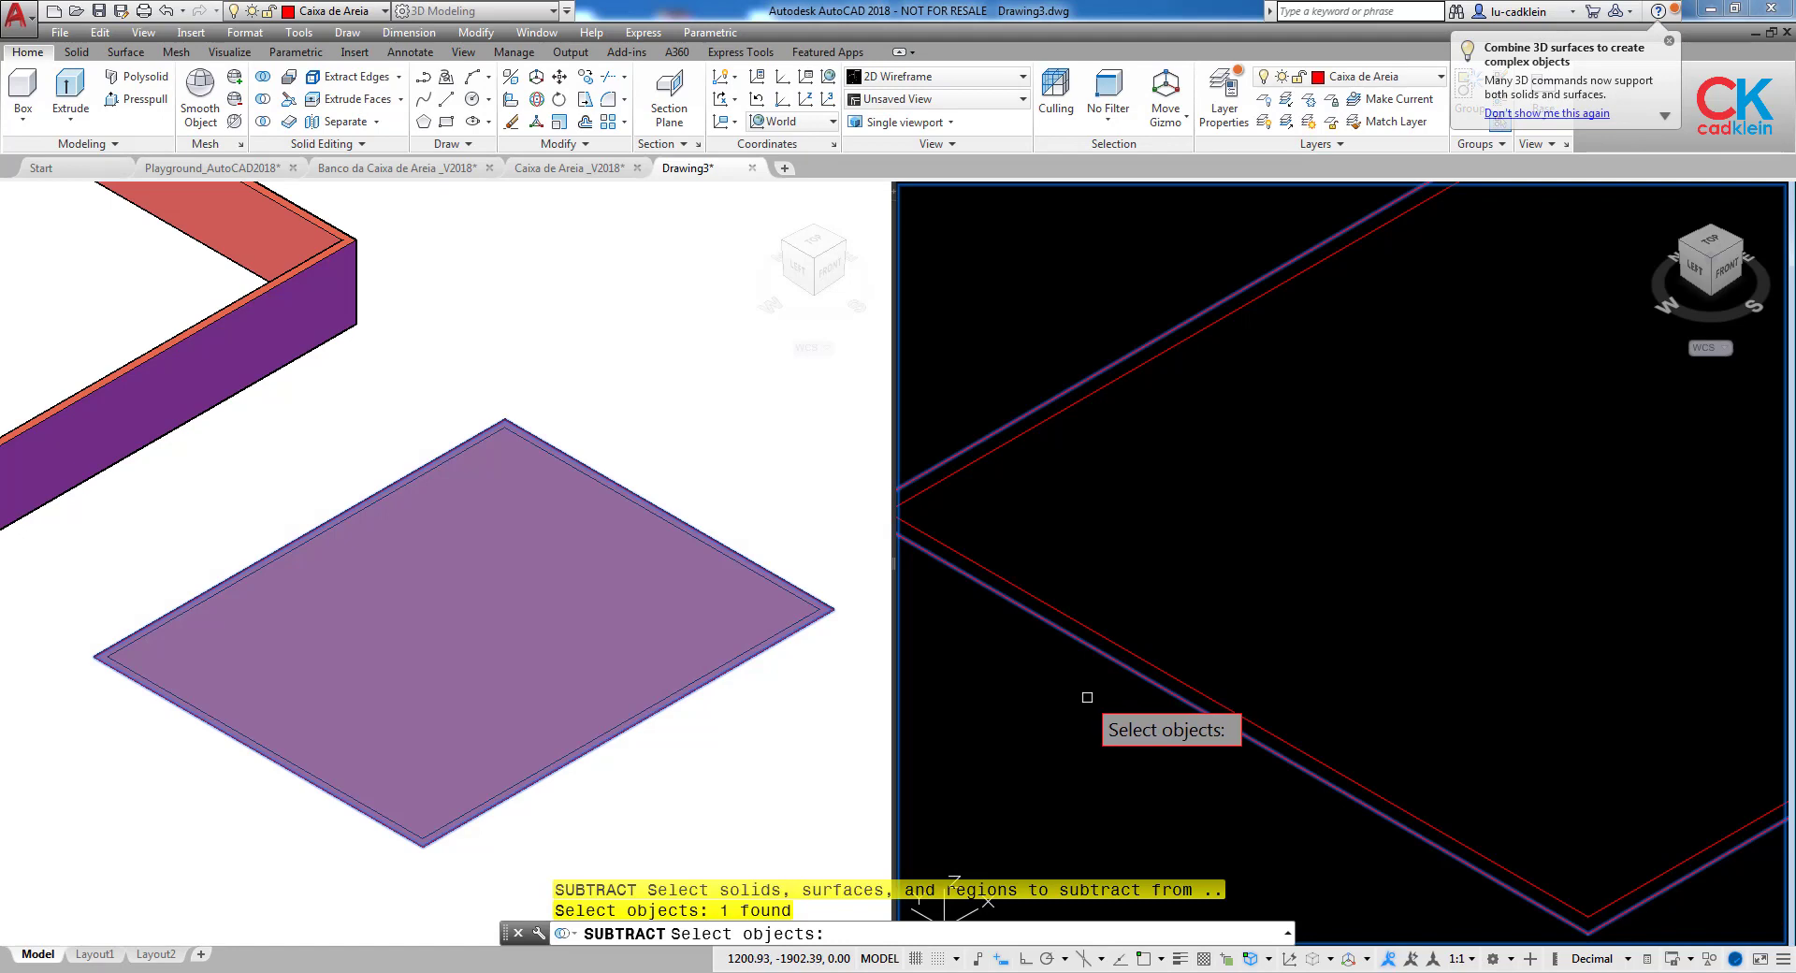
key("Return")
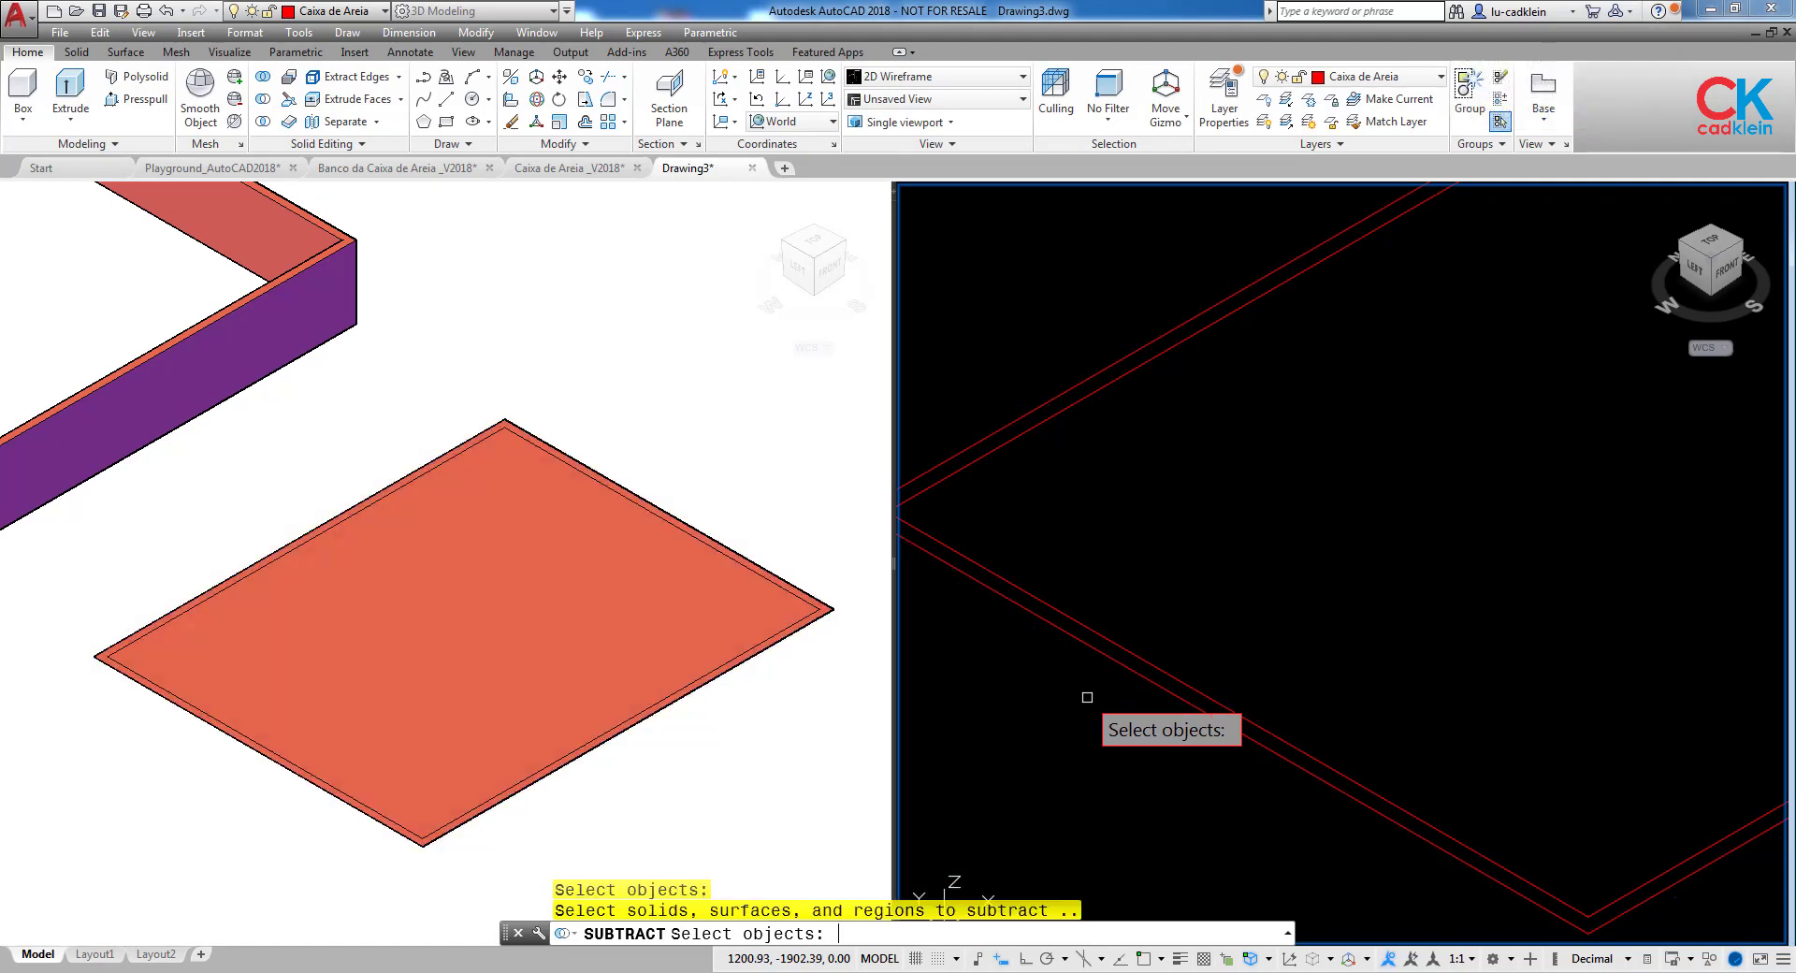
left_click(1114, 636)
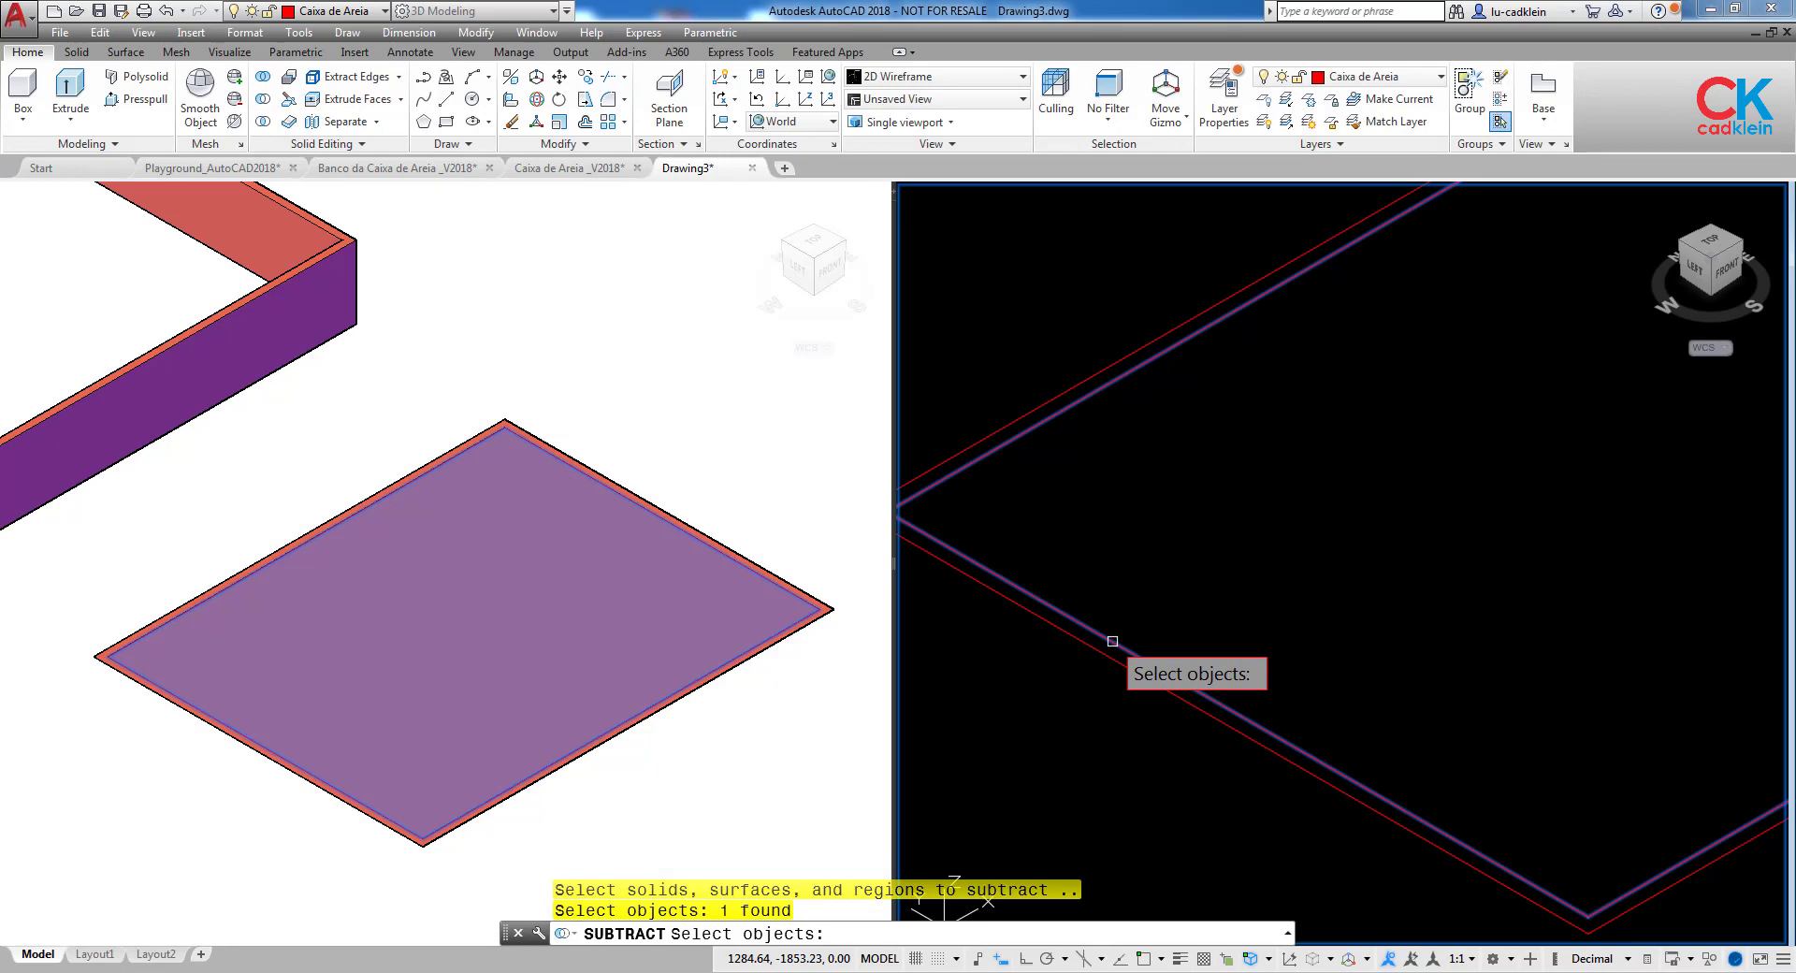
key("Return")
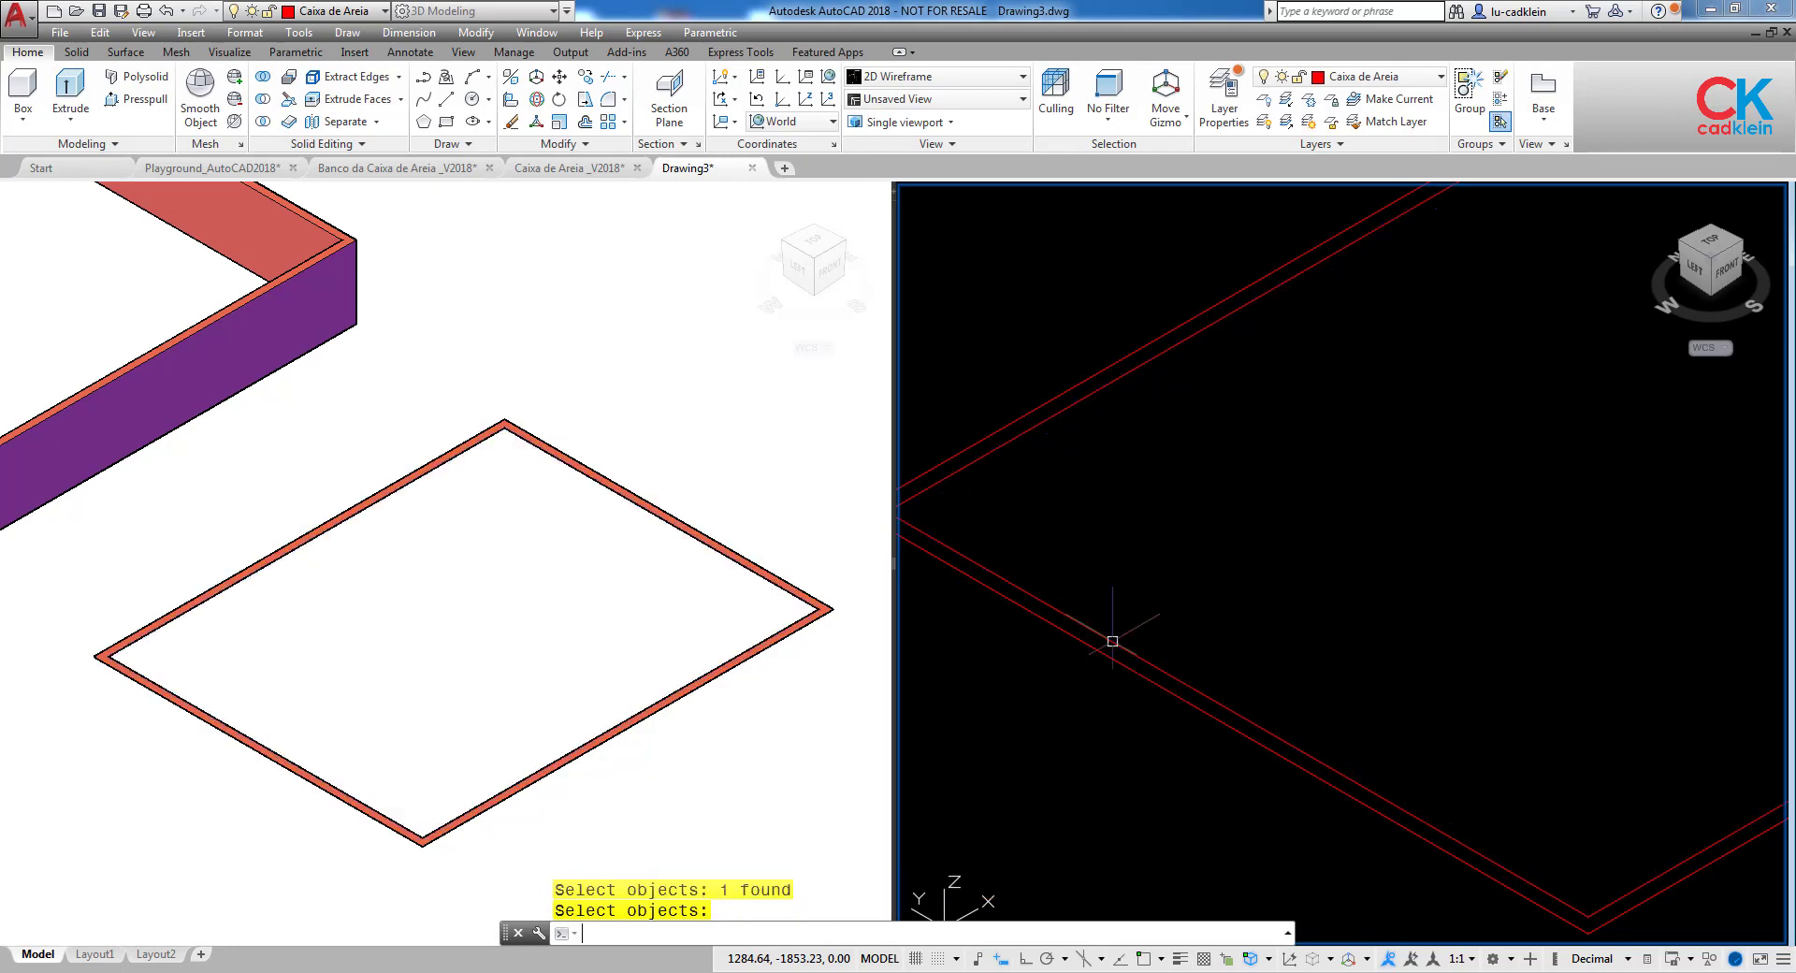
Copy the frame-shaped region about 1490 along the X axis with Ortho on.
left_click(662, 610)
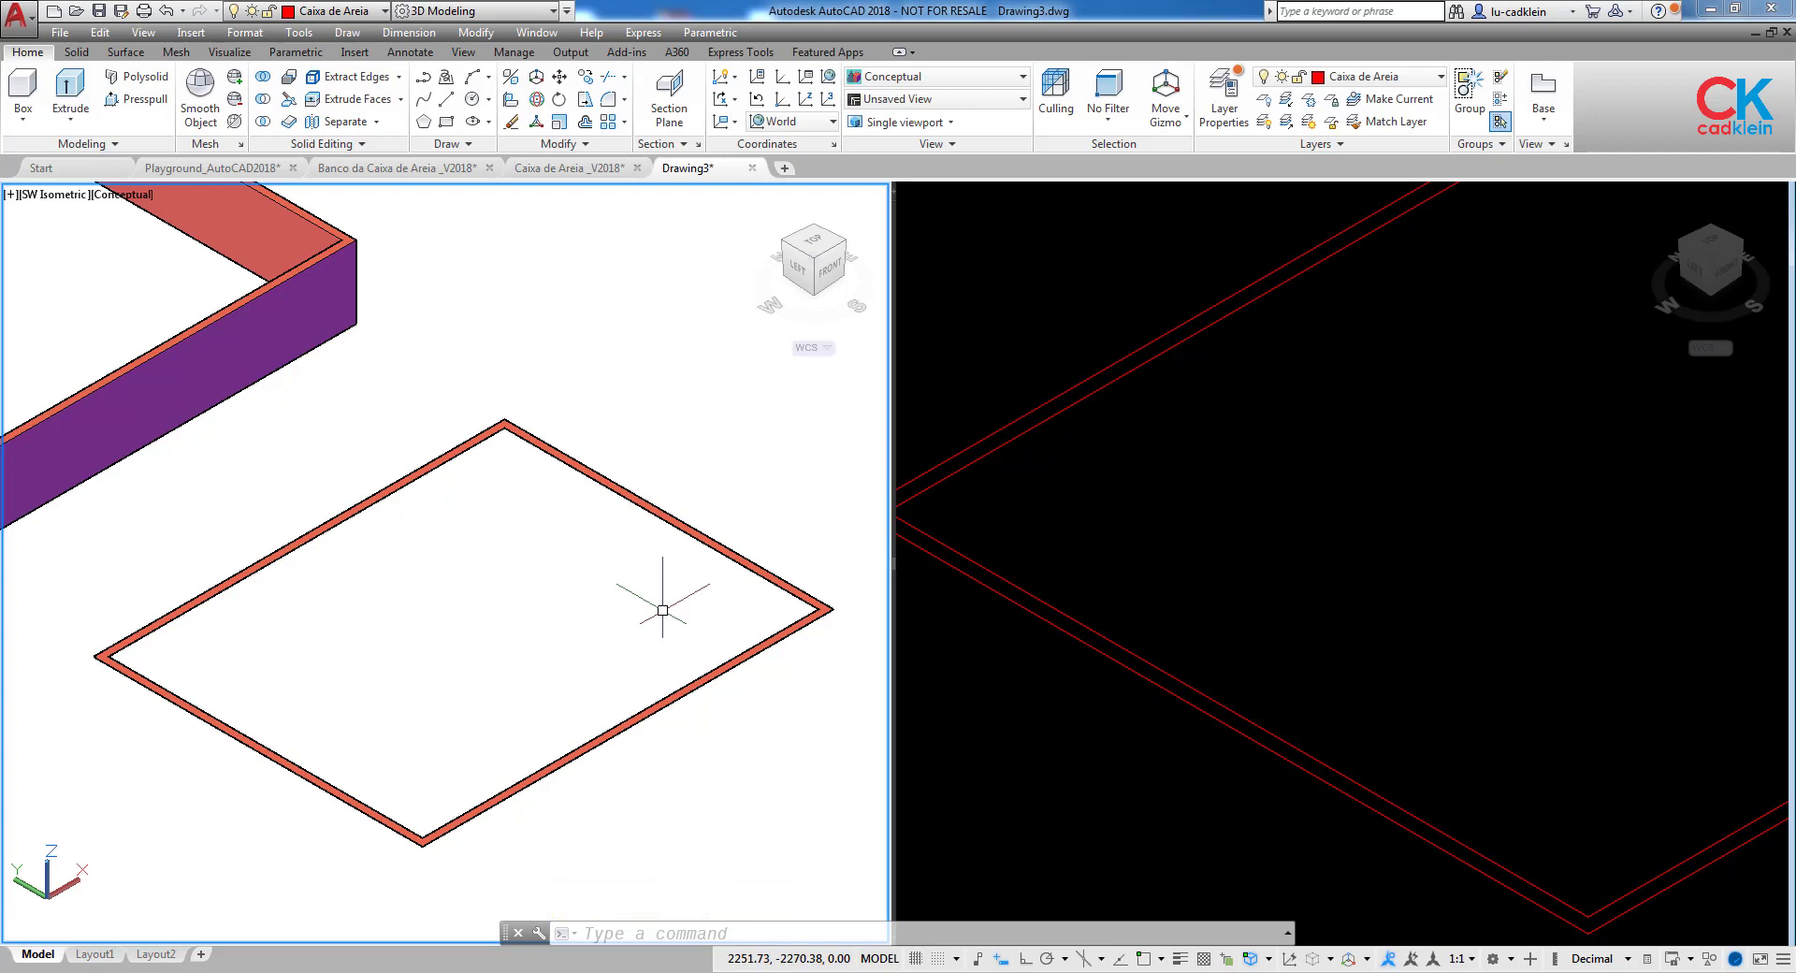
scroll(636, 599, "down", 3)
type("co")
key("Return")
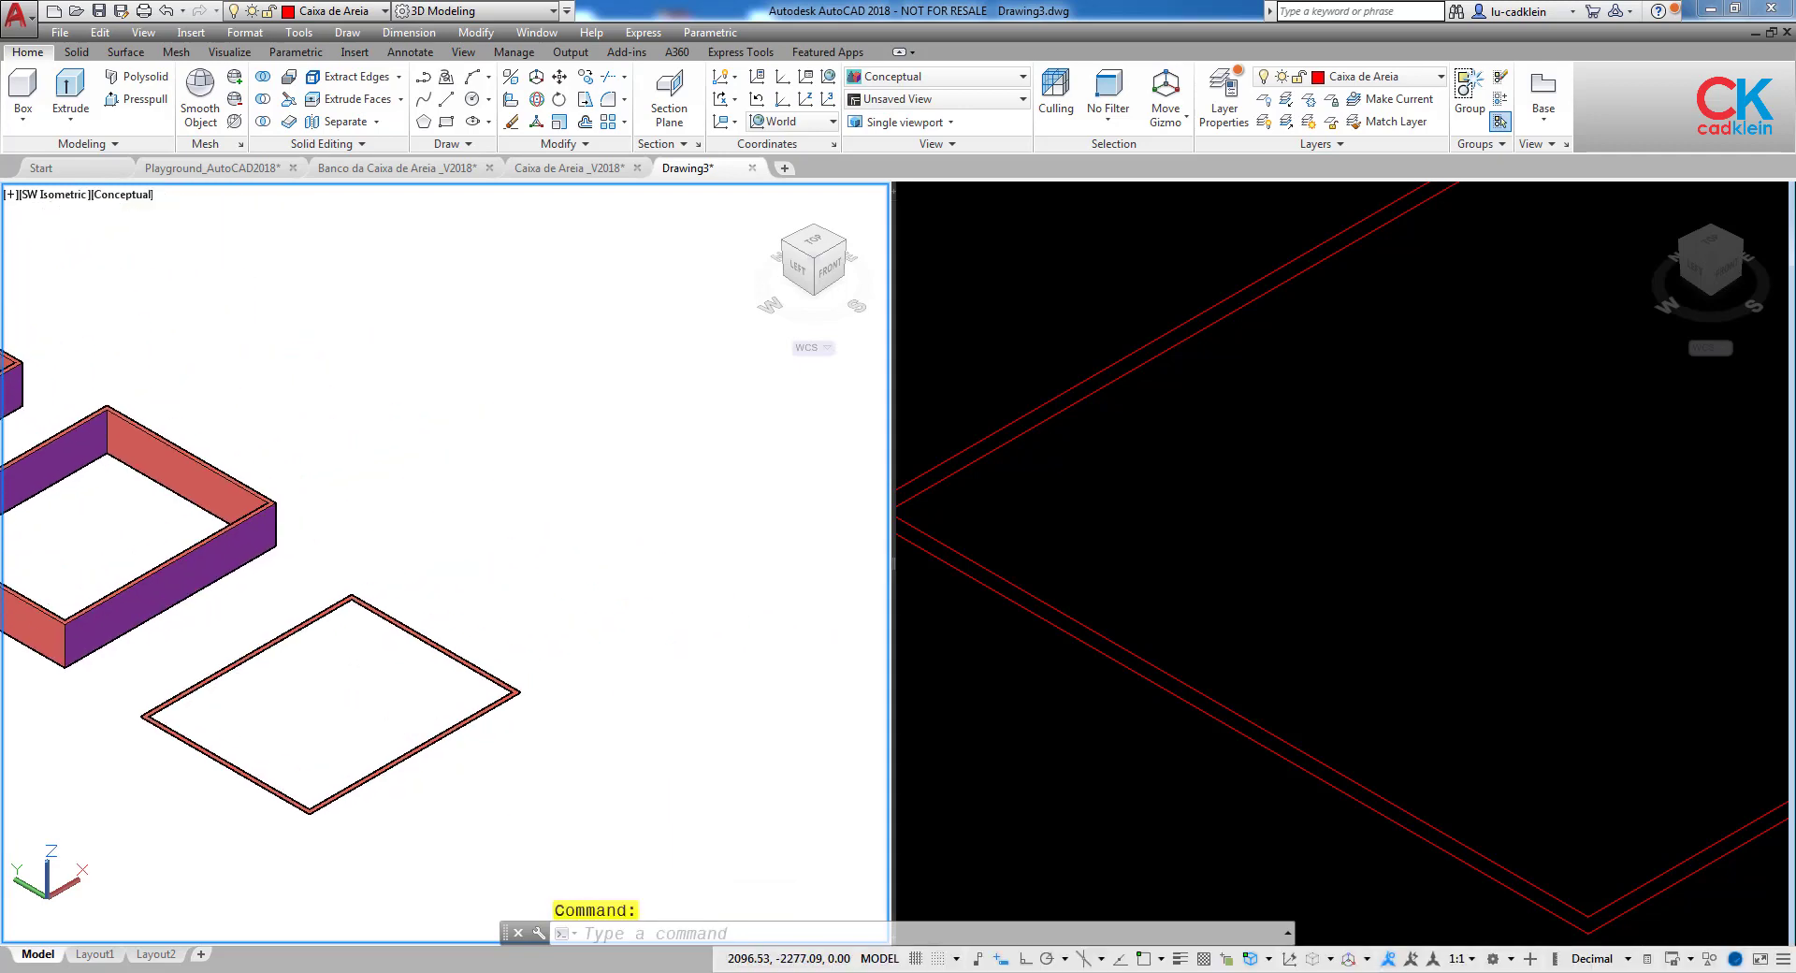
left_click(439, 734)
key("Return")
left_click(415, 777)
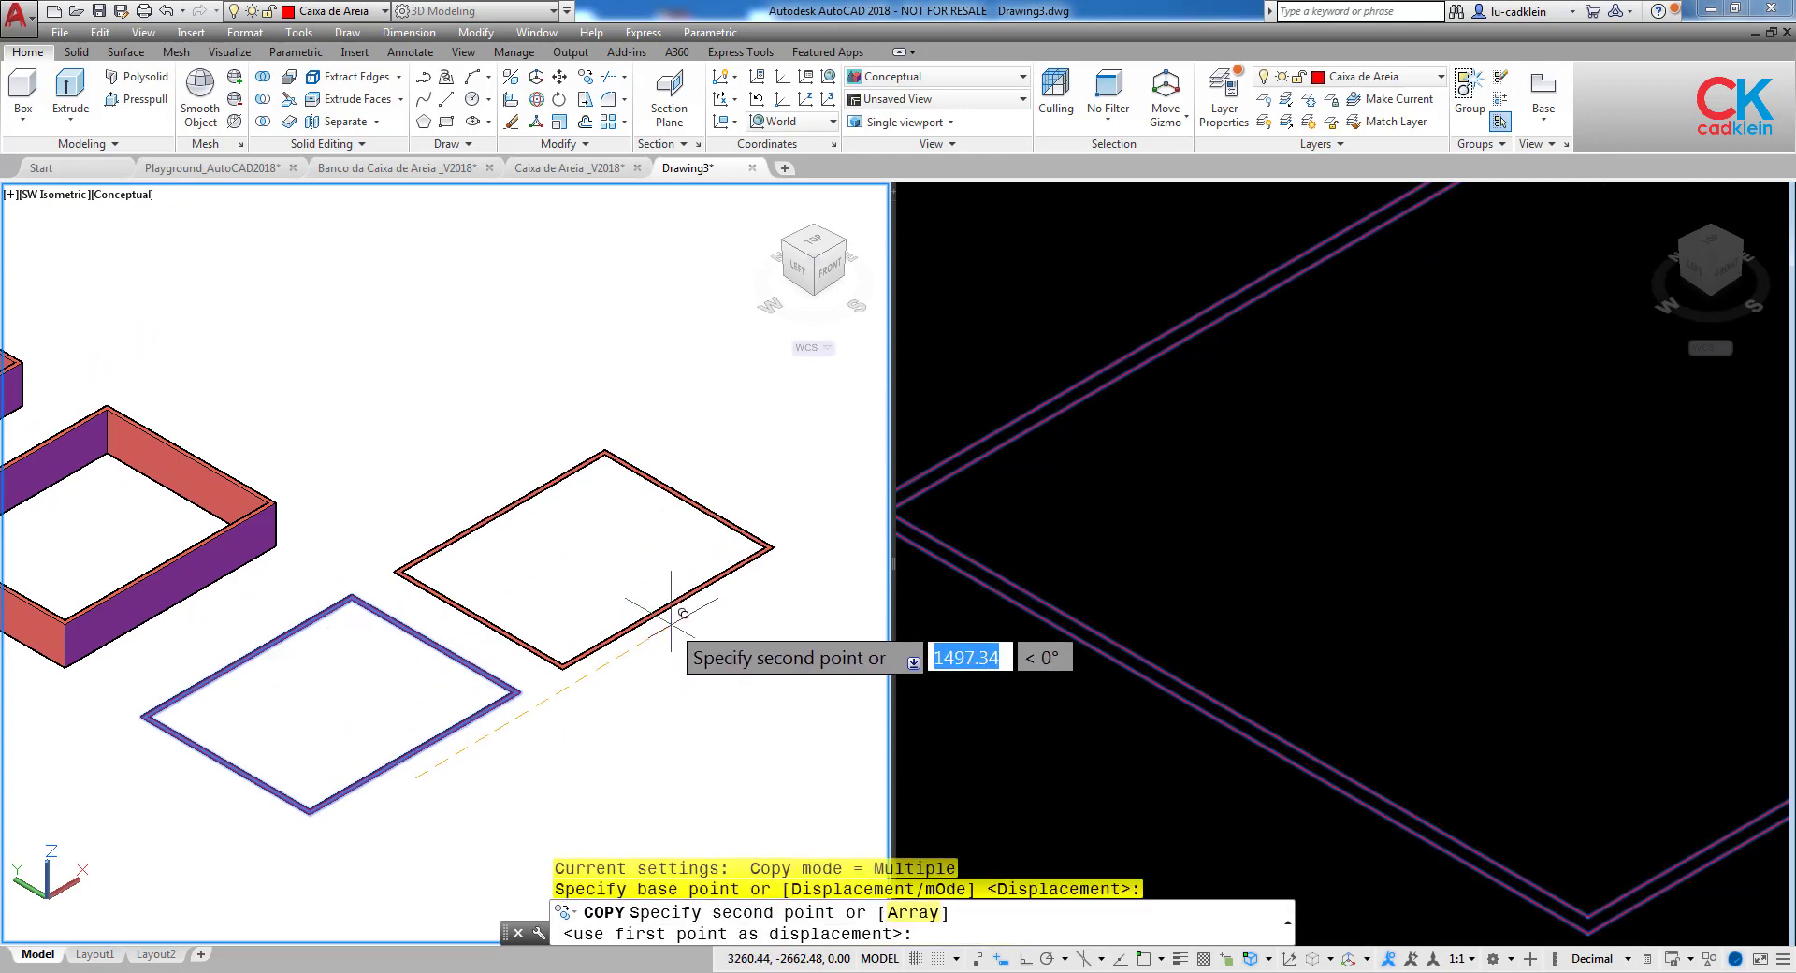
key("F8")
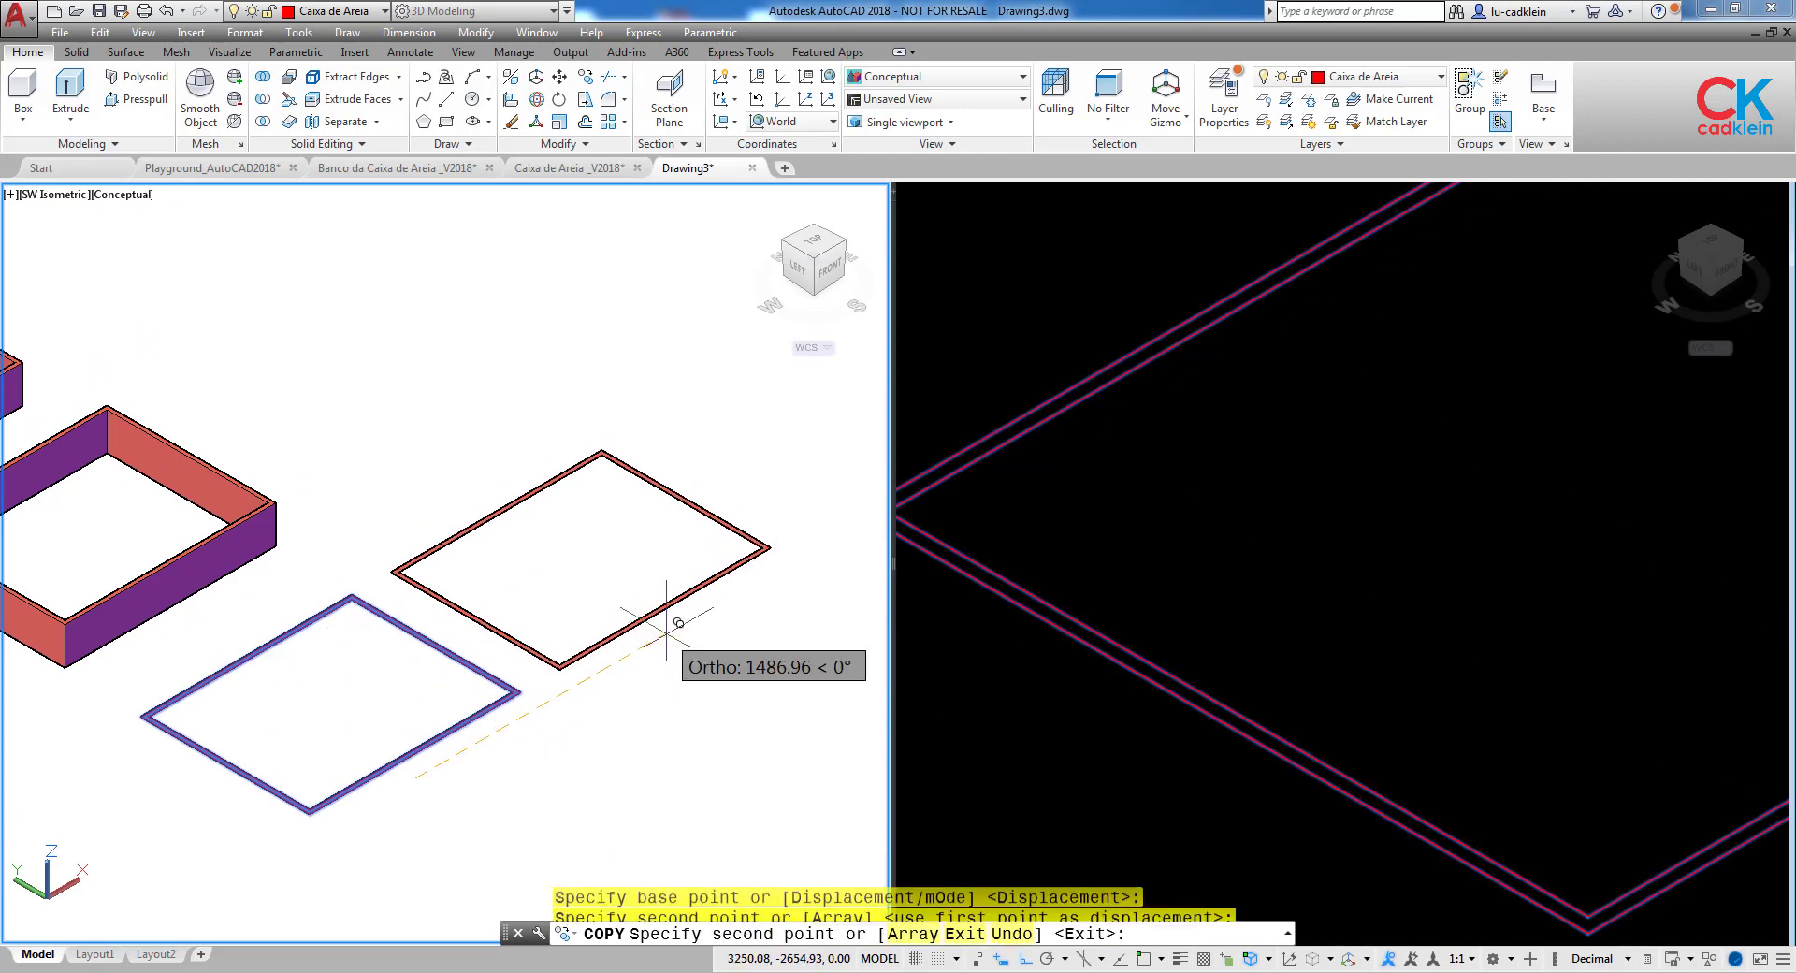
left_click(666, 608)
Use Presspull on the original frame-shaped region to raise it to a height of 220.
scroll(295, 818, "up", 6)
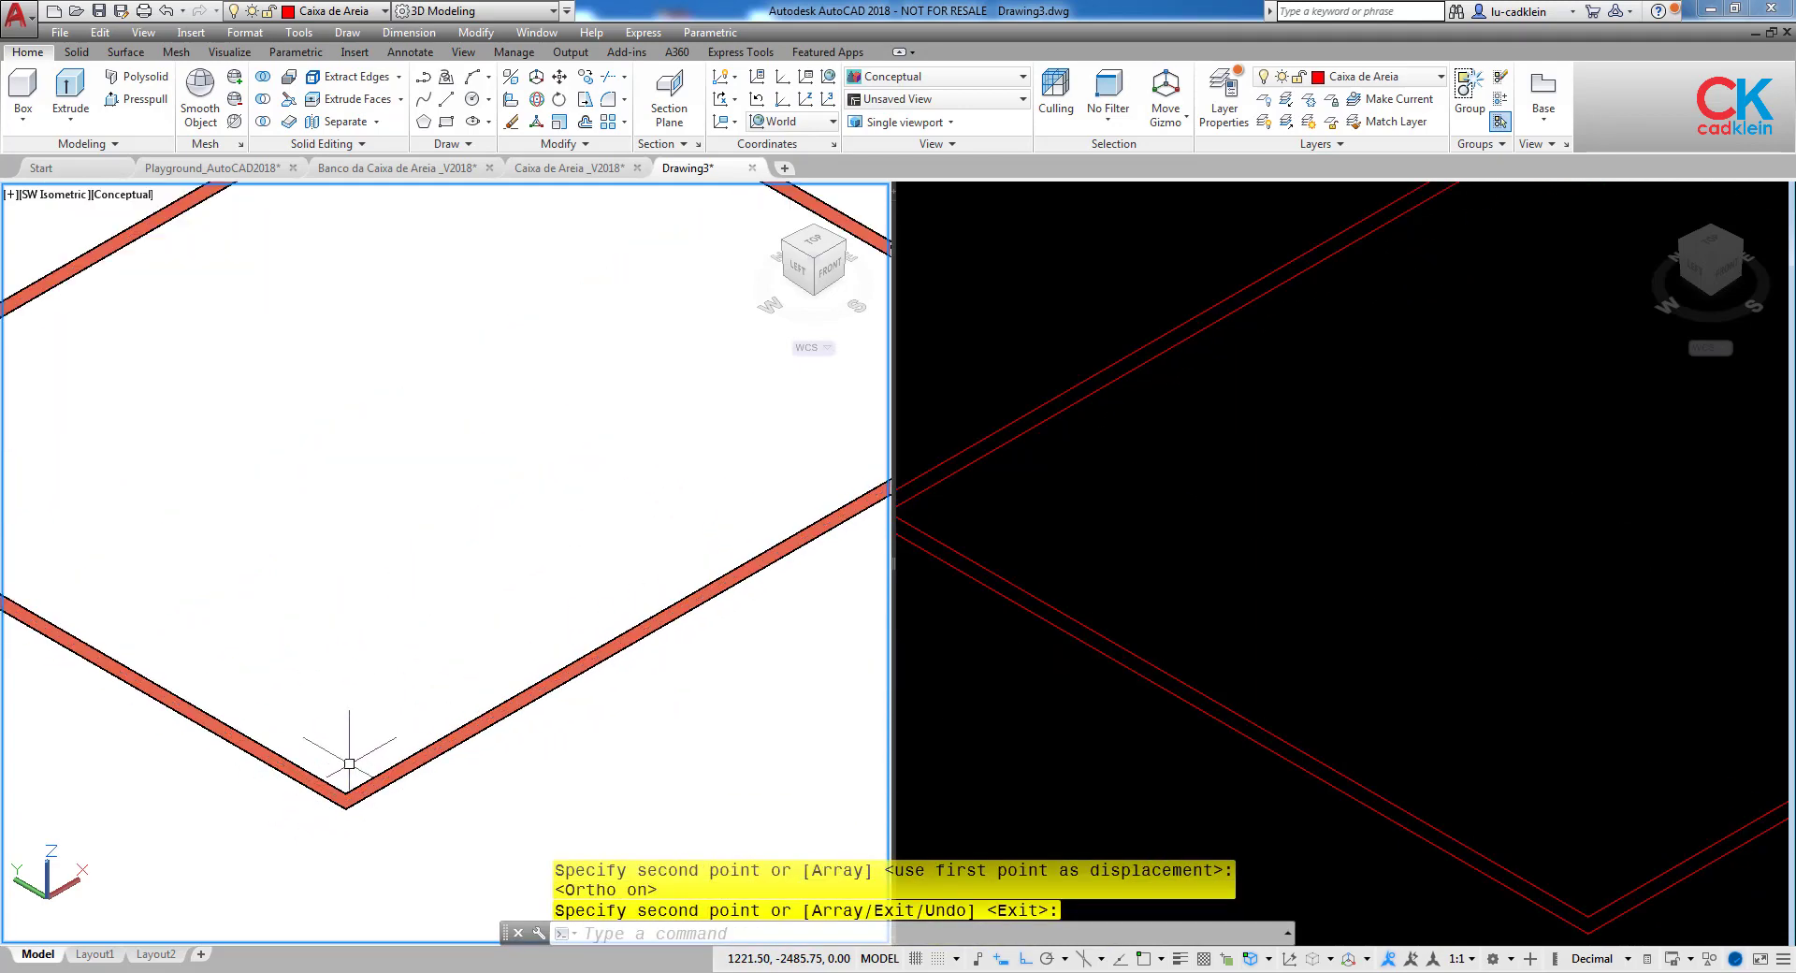
left_click(144, 108)
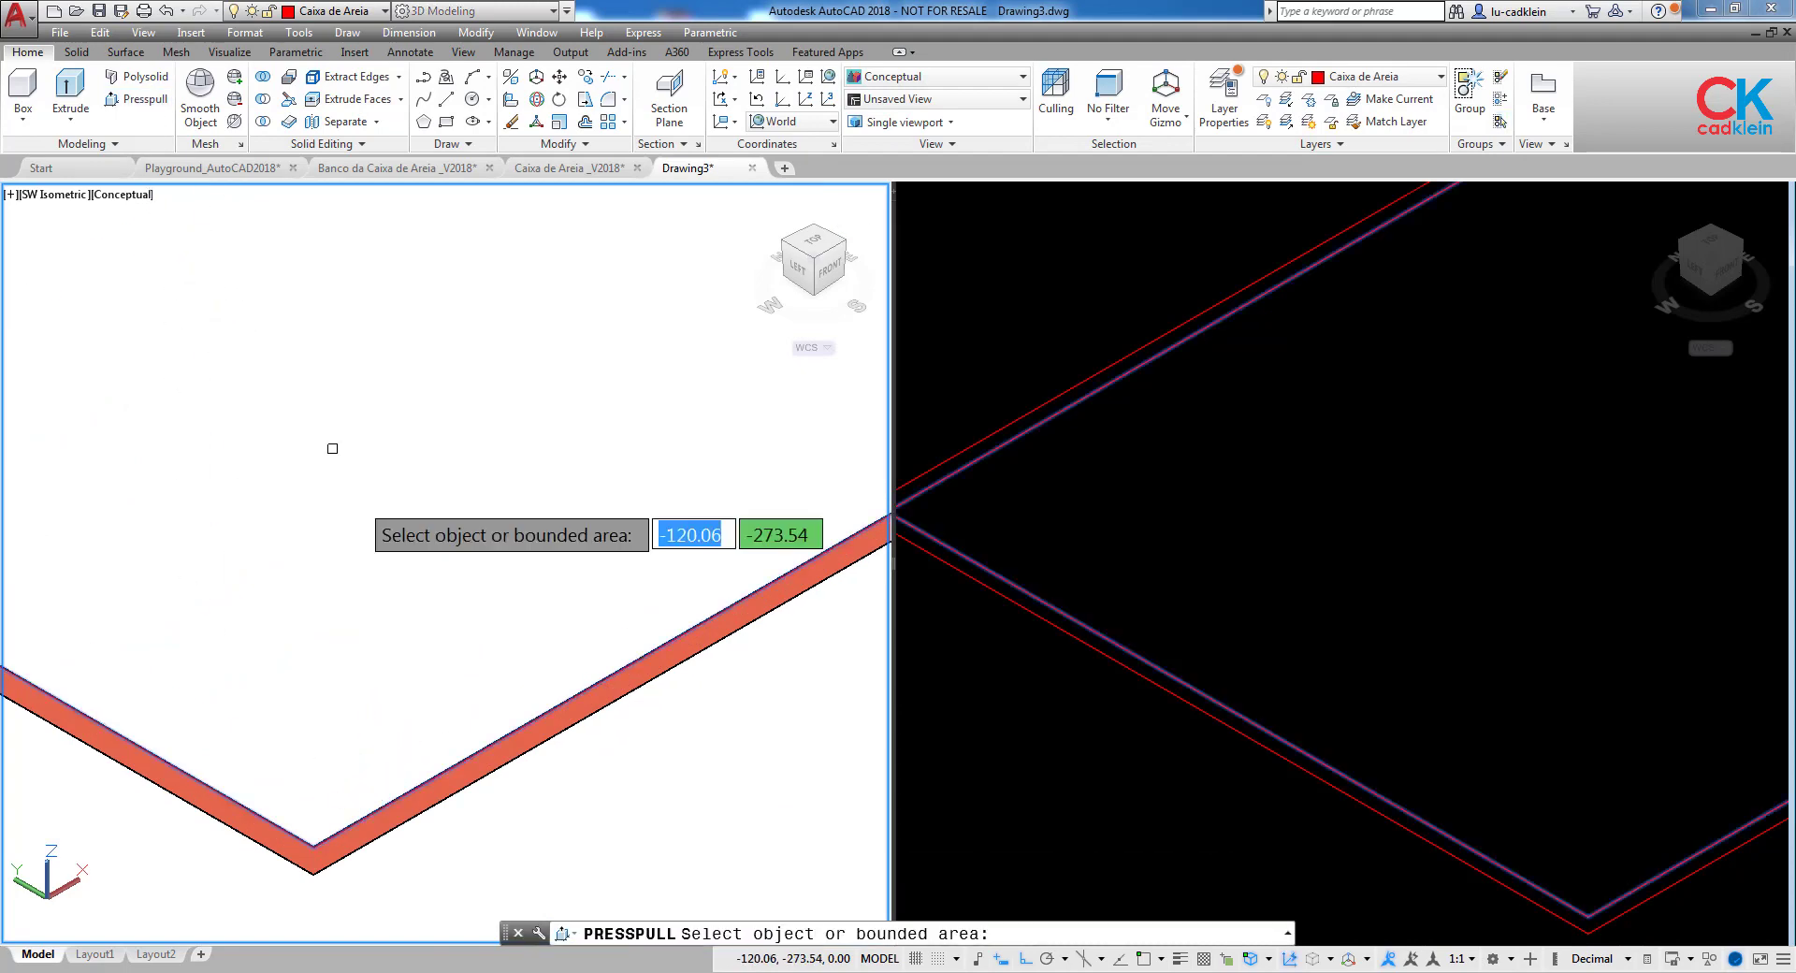
left_click(519, 759)
scroll(488, 533, "down", 4)
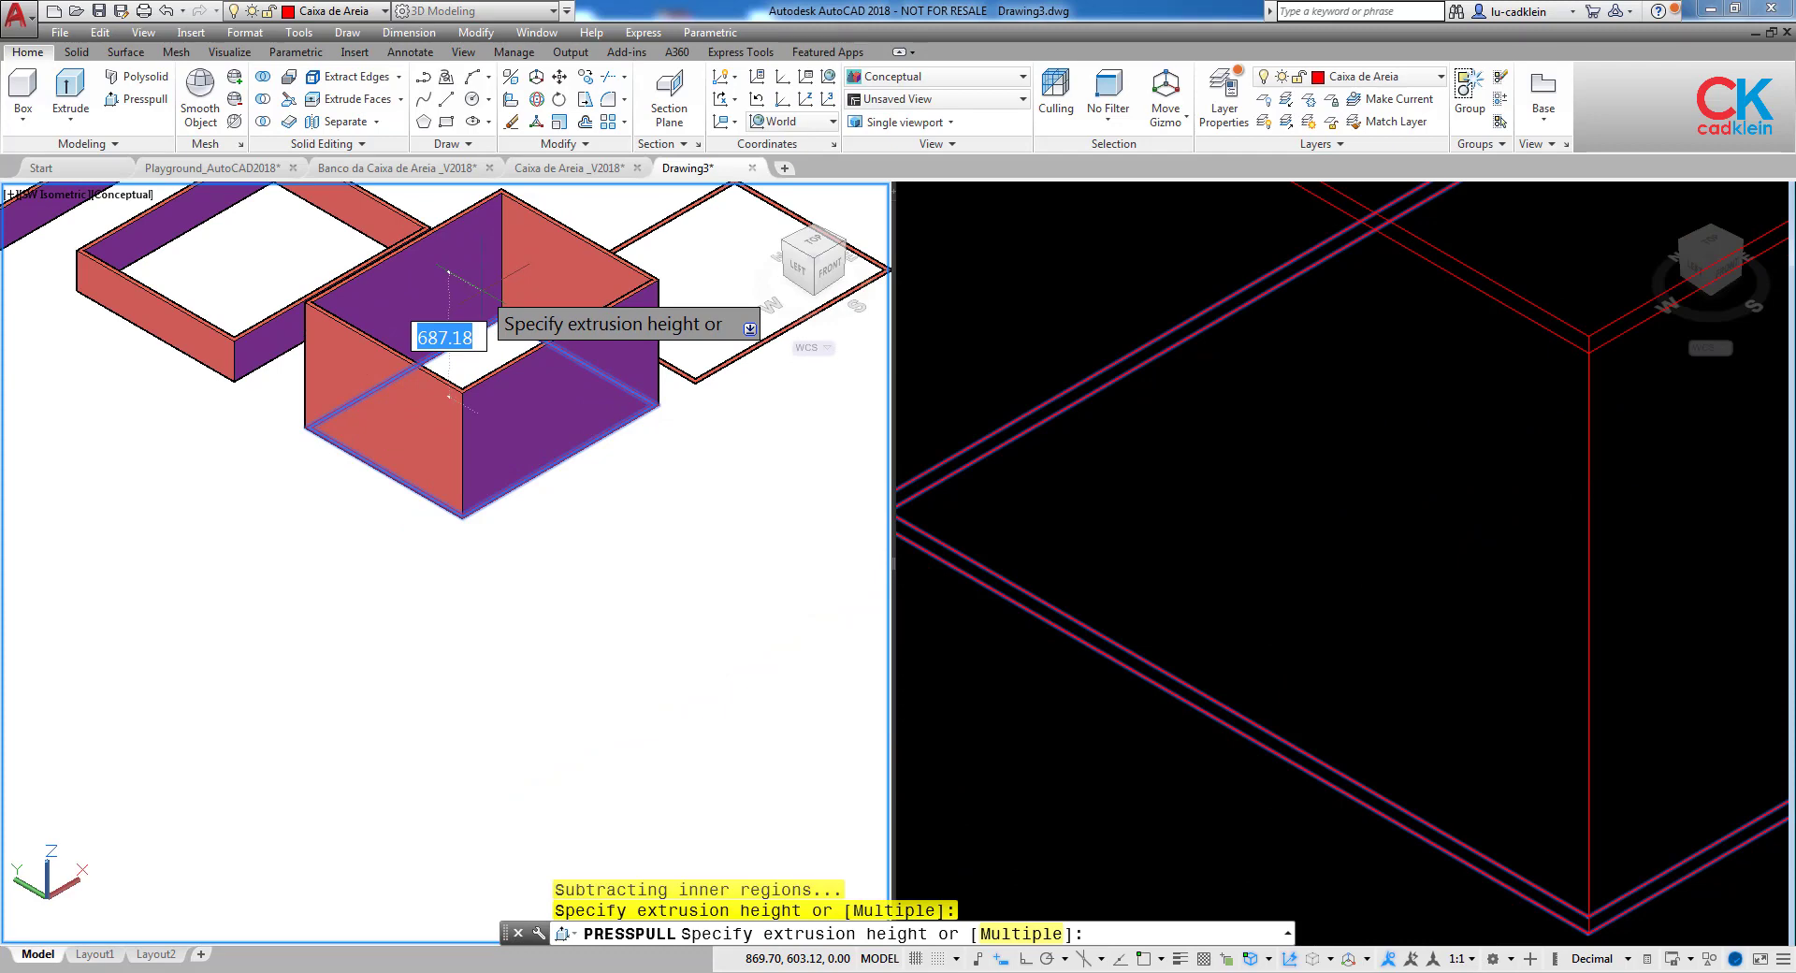
type("220")
key("Return")
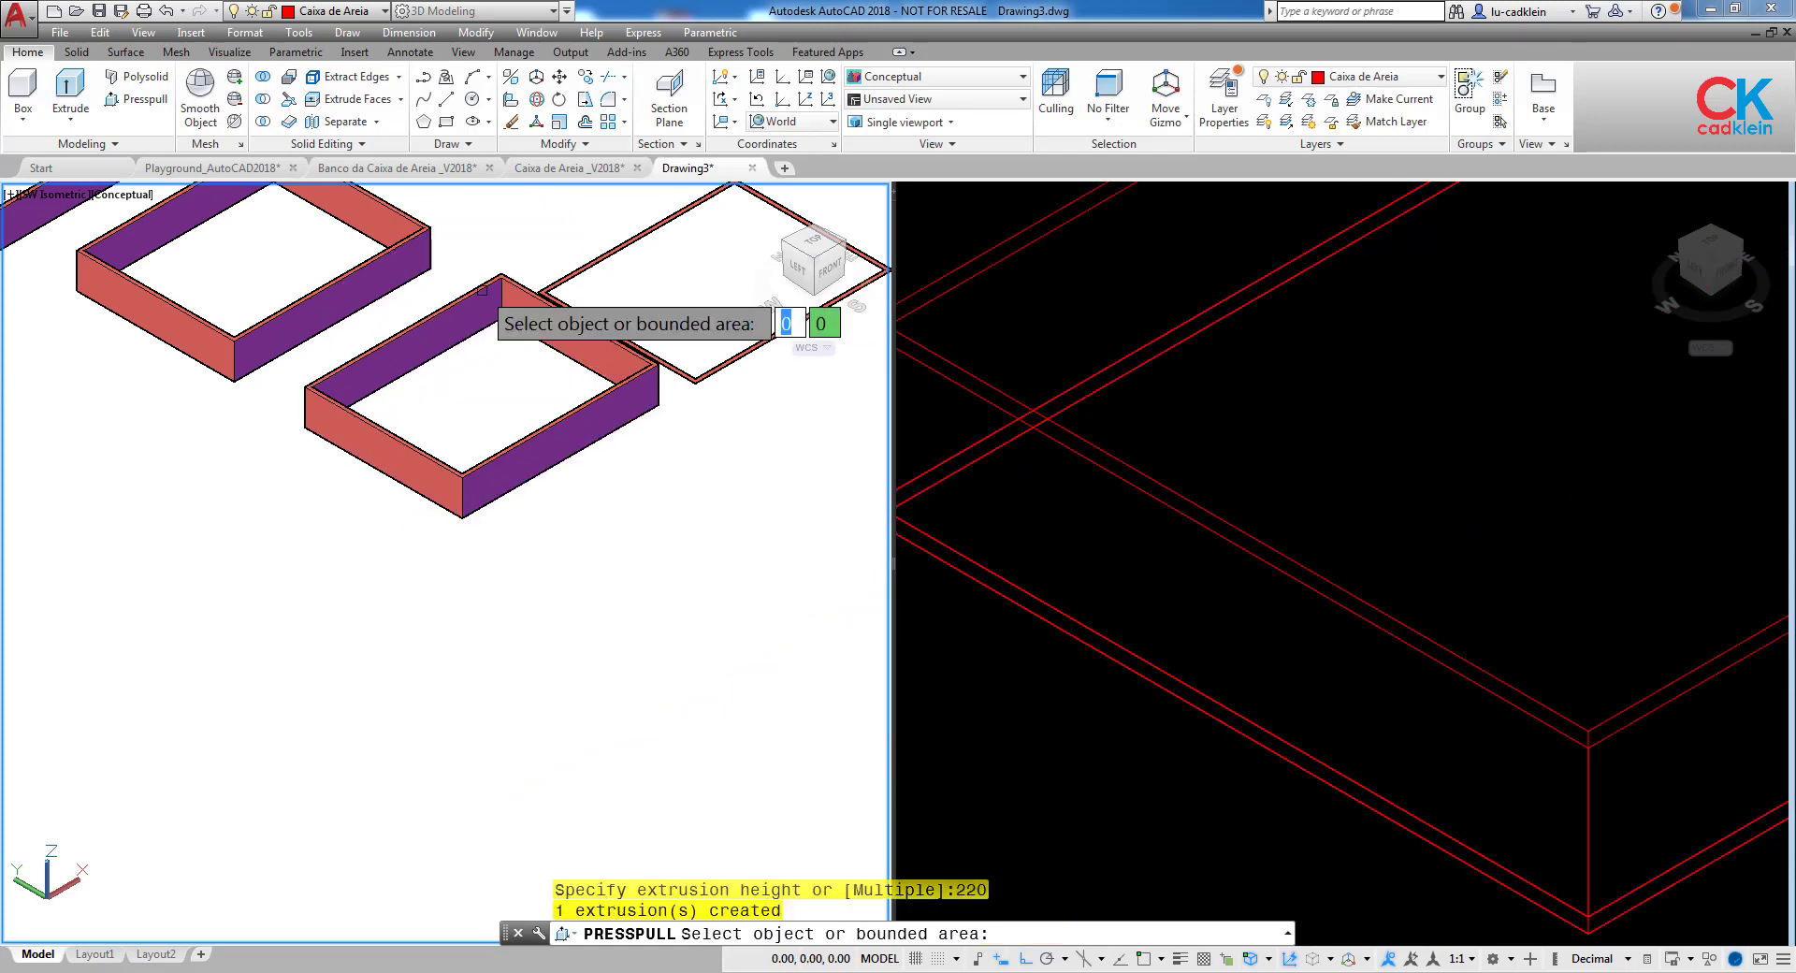
key("Return")
Extrude the copied frame-shaped region as a solid to a height of 220.
middle_click_drag(566, 361, 481, 430)
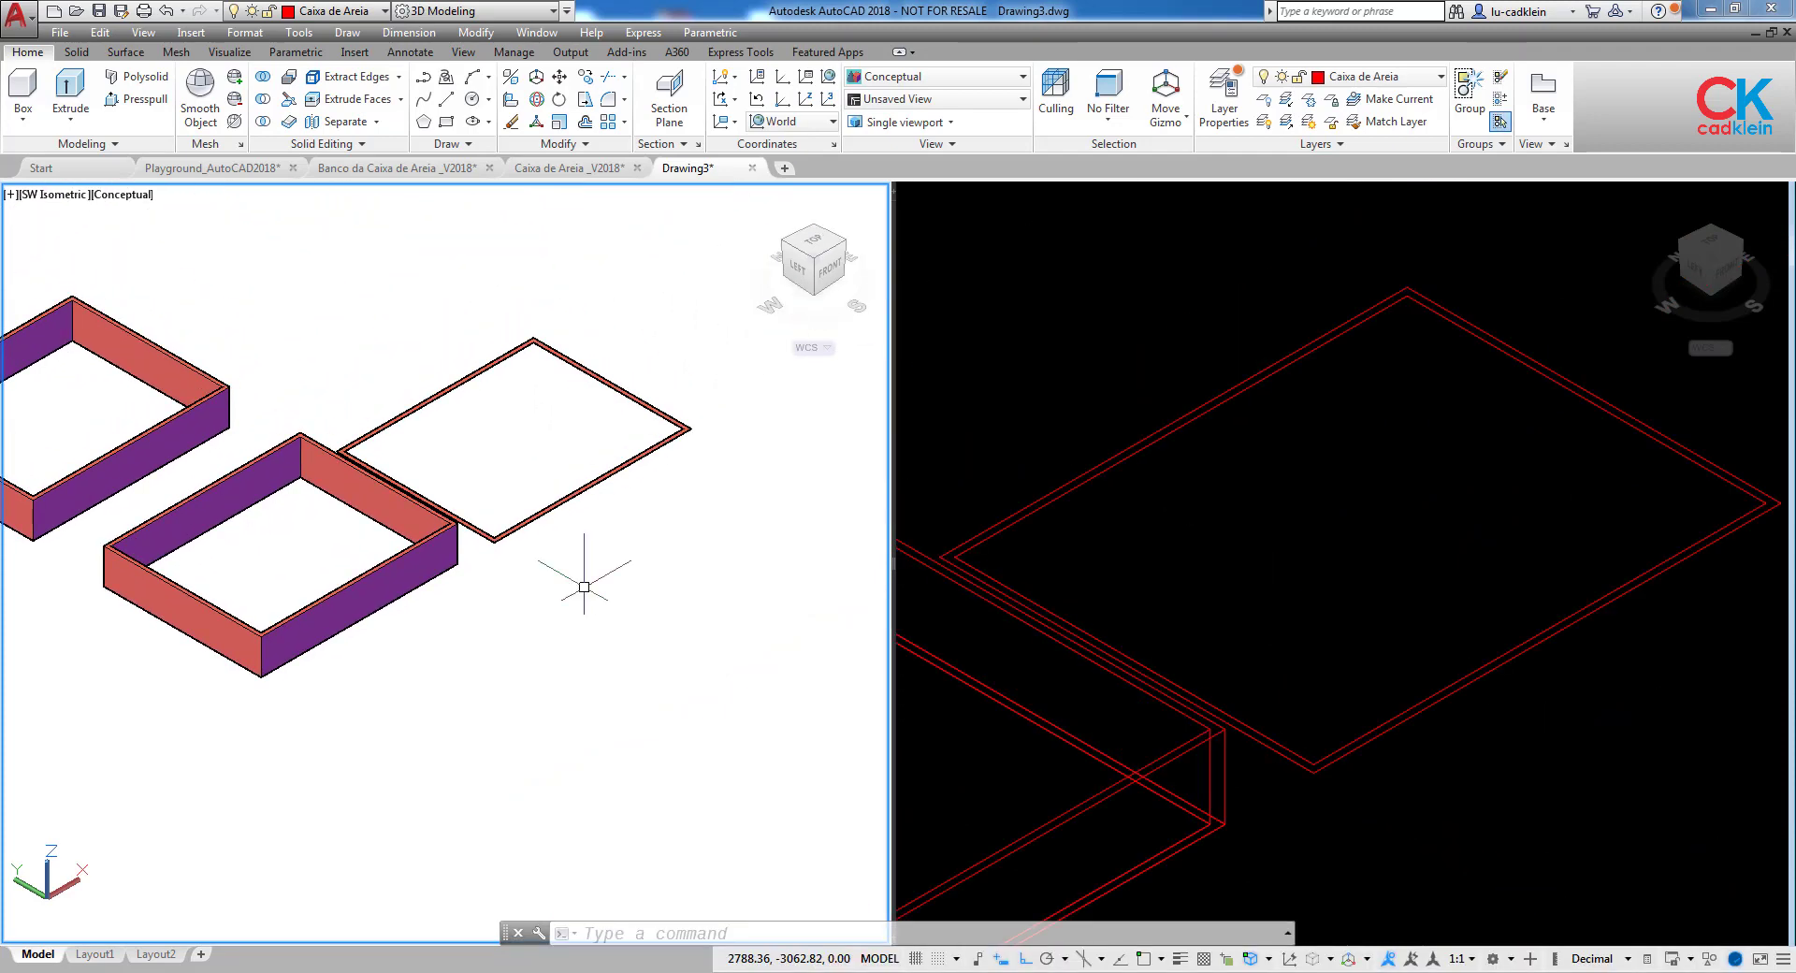
left_click(75, 89)
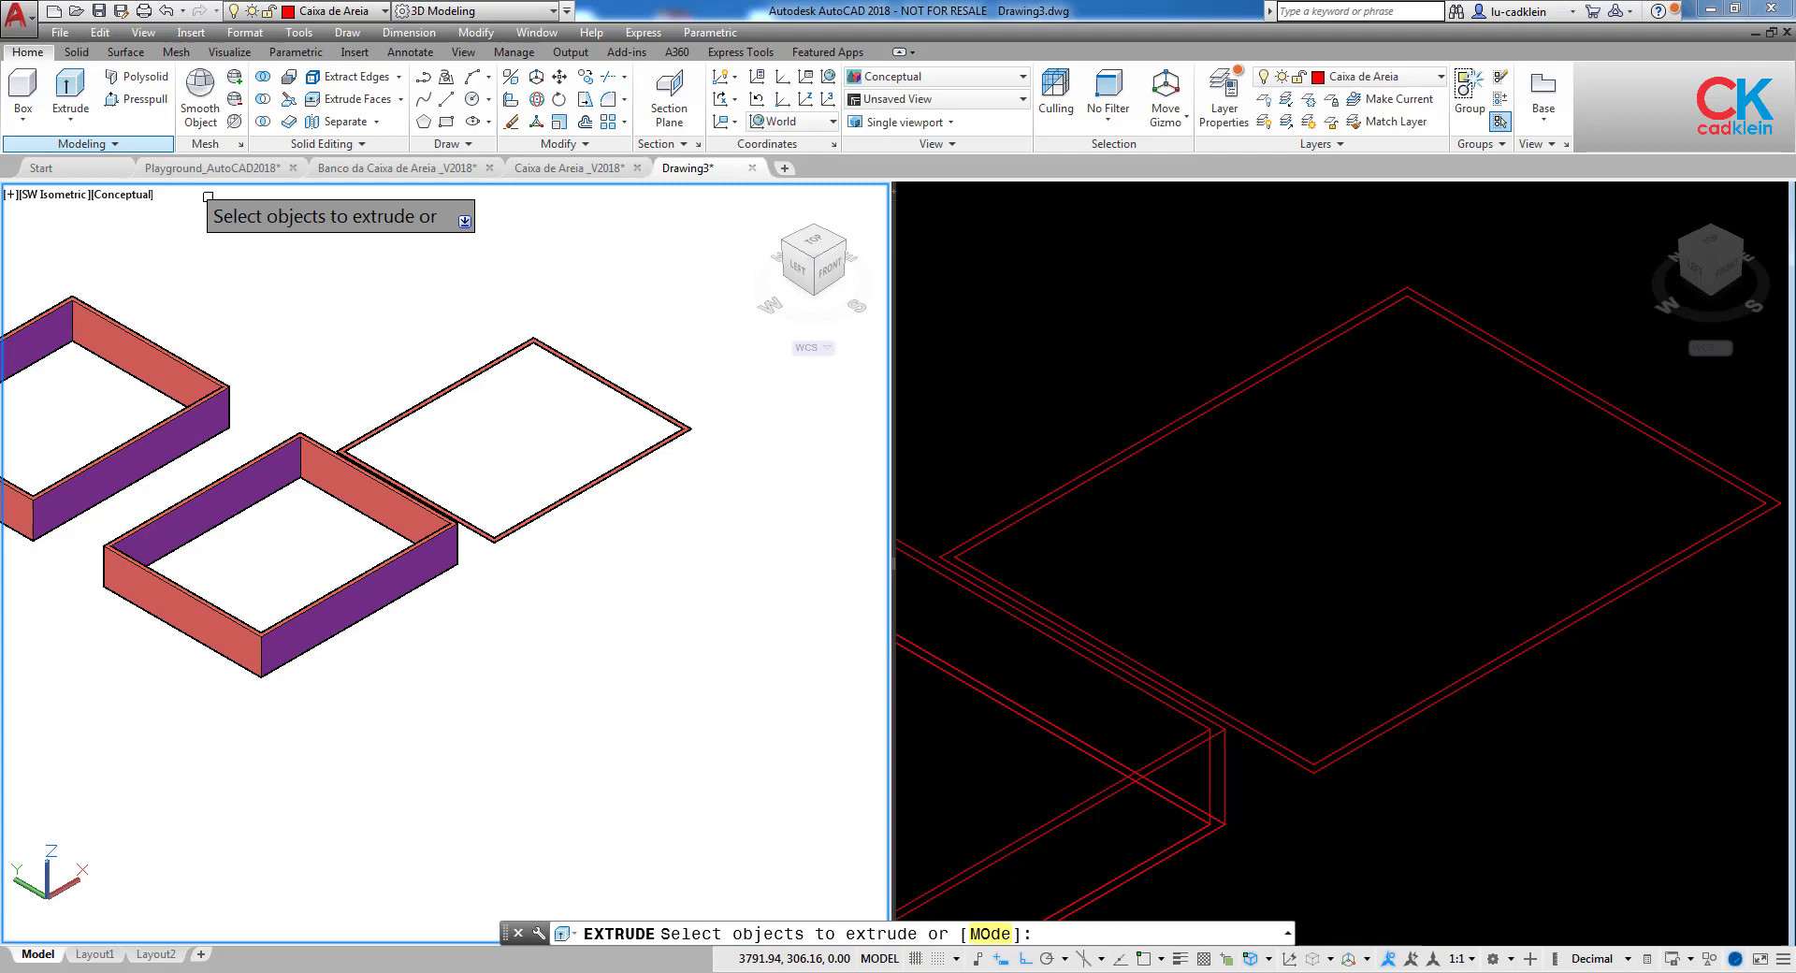
left_click(449, 387)
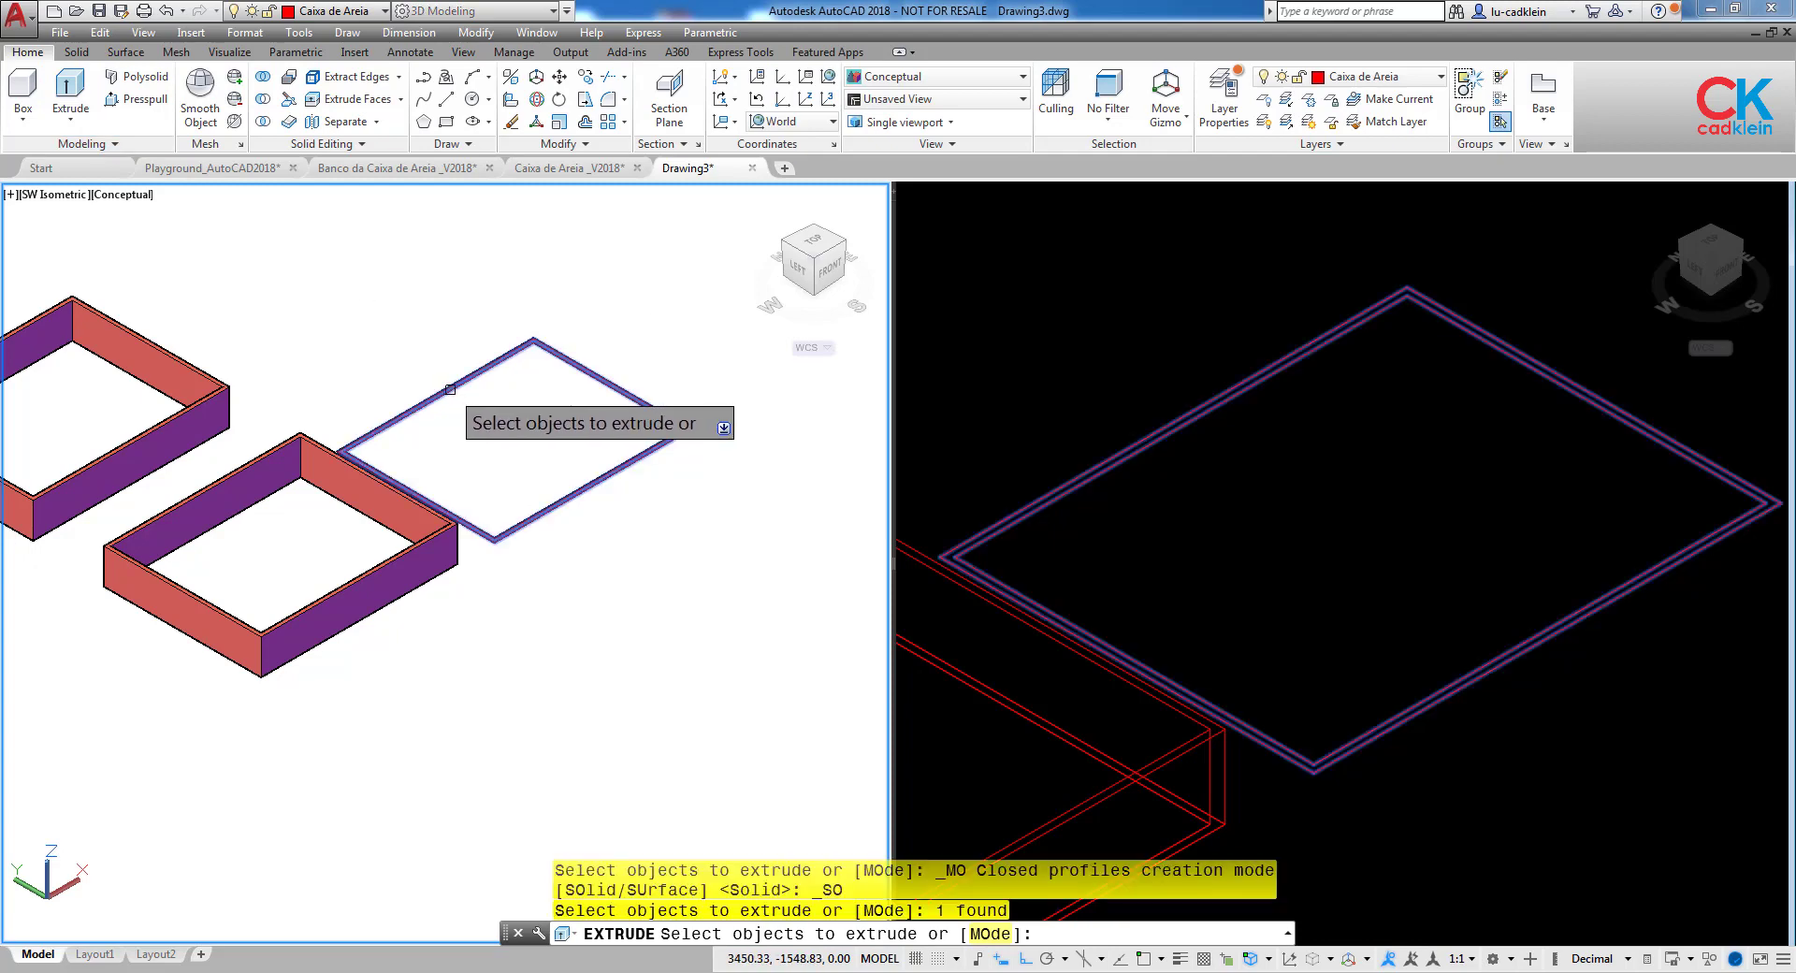
key("Return")
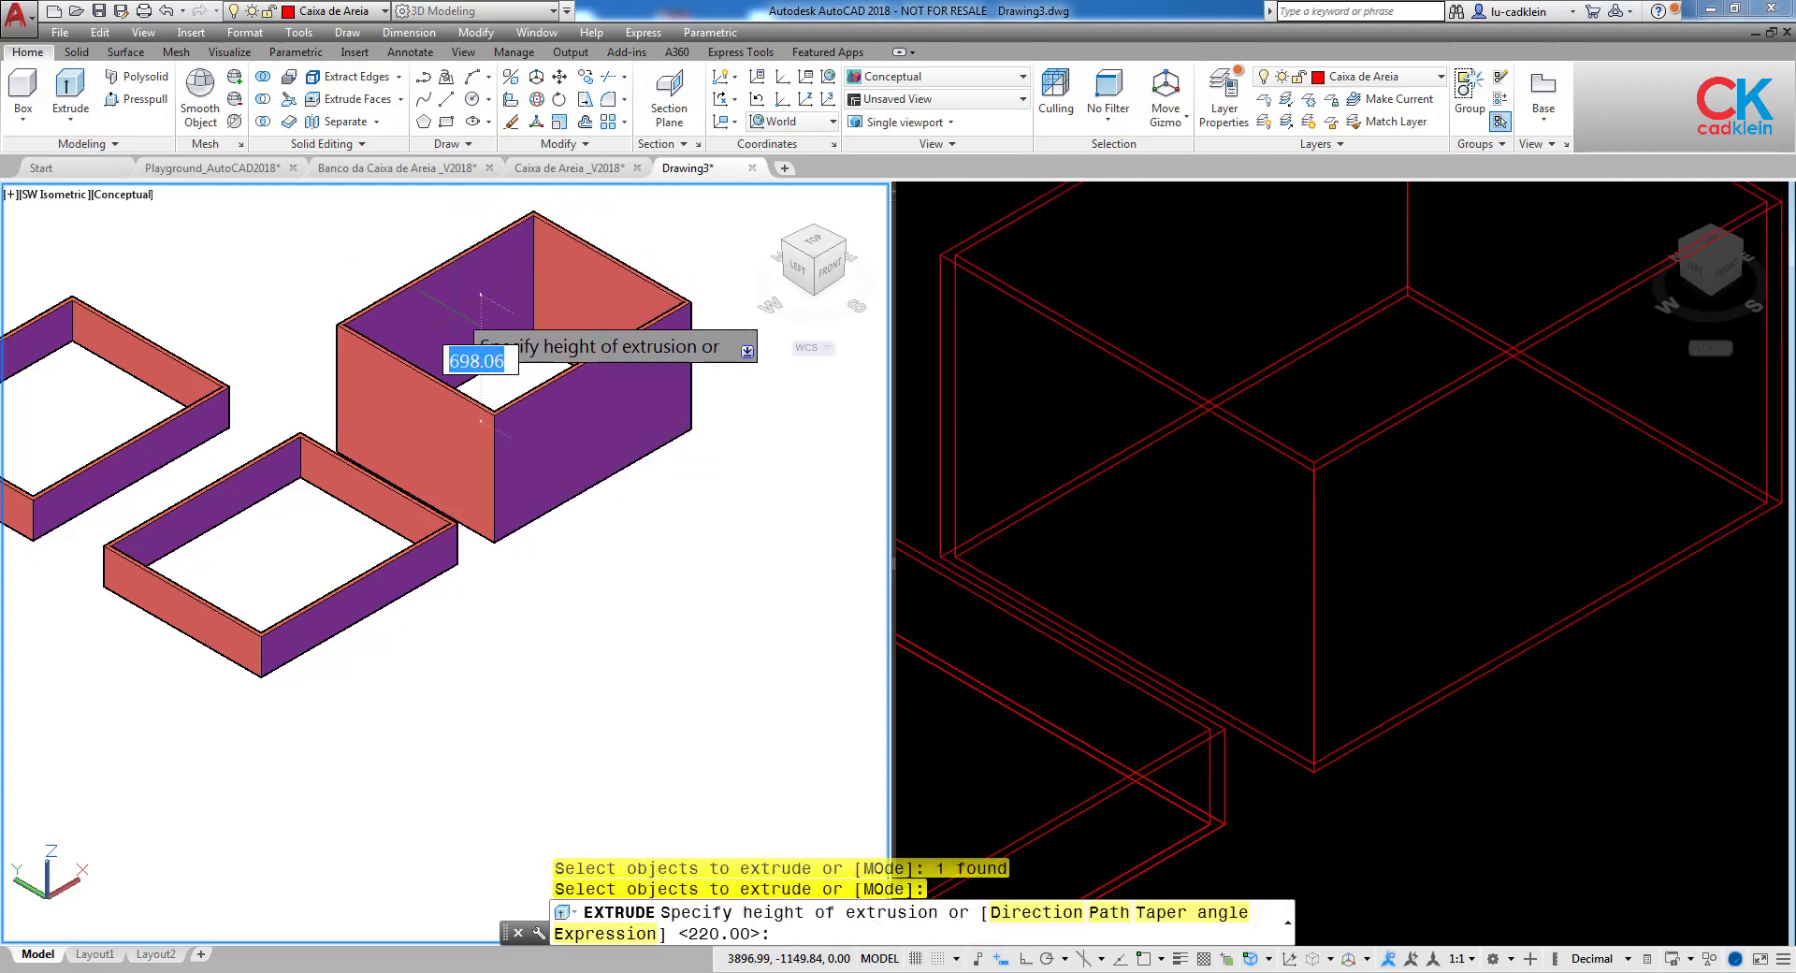
type("220")
key("Return")
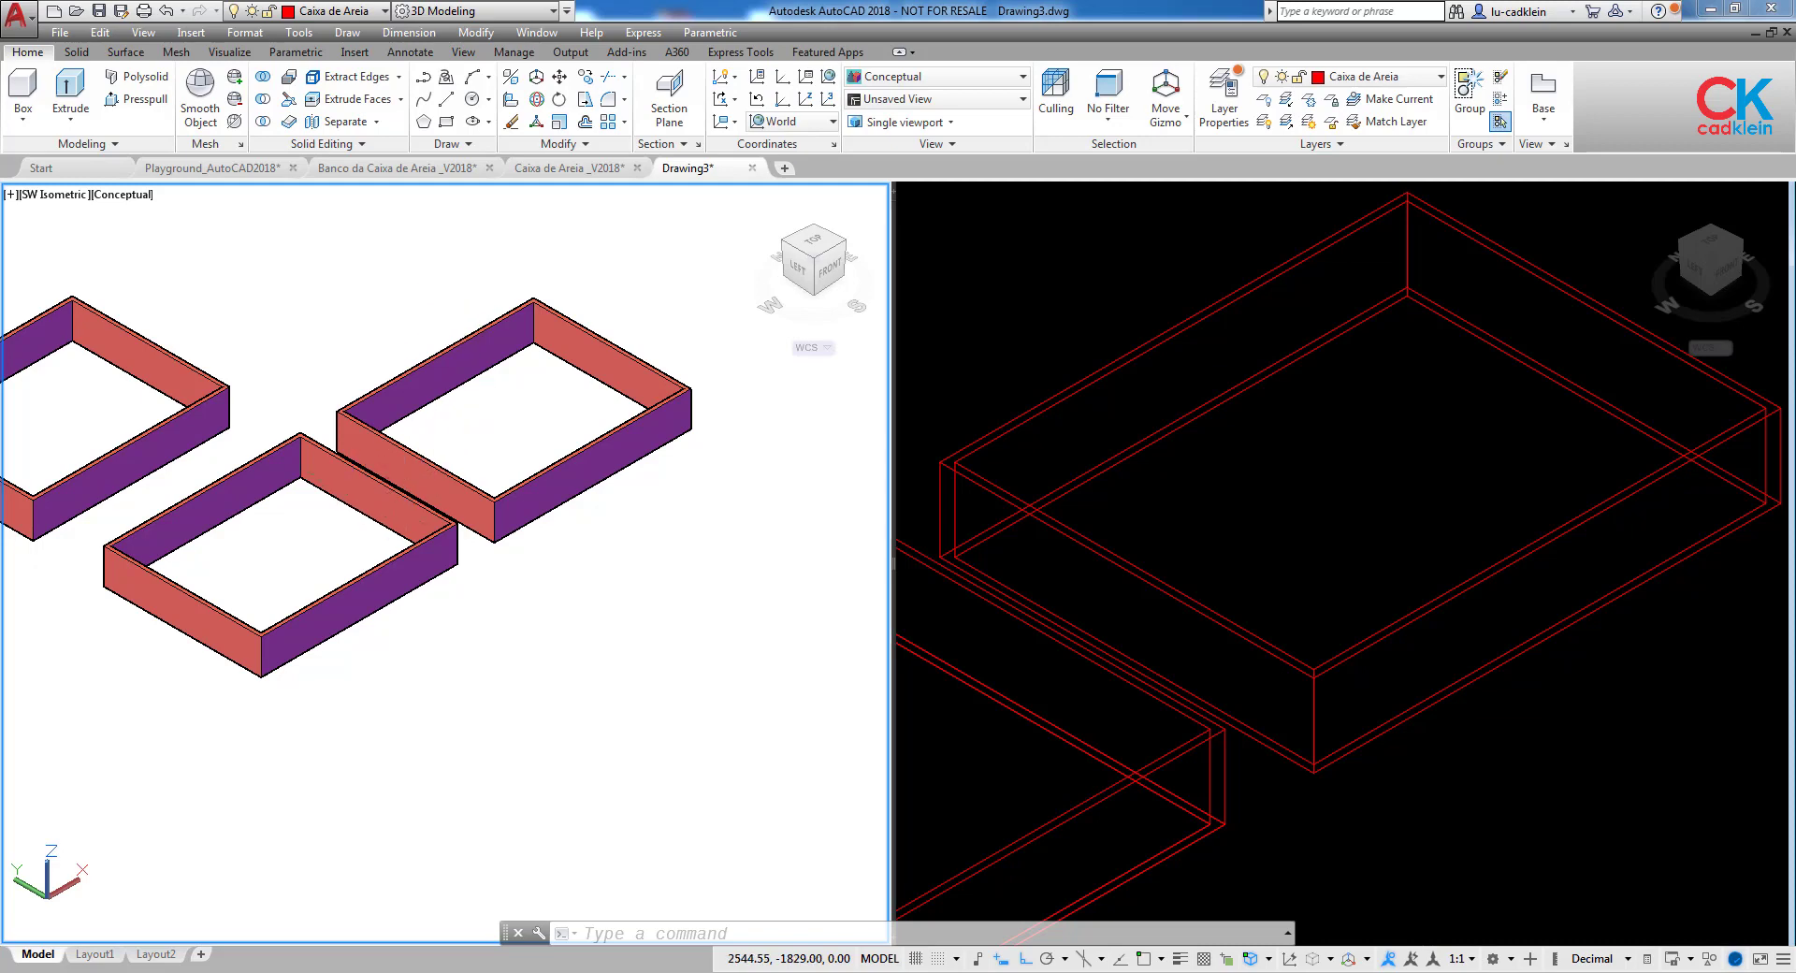
Delete the three alternative frames and their leftover outlines, keeping only the first sandbox frame.
middle_click_drag(391, 506, 701, 637)
left_click(1001, 959)
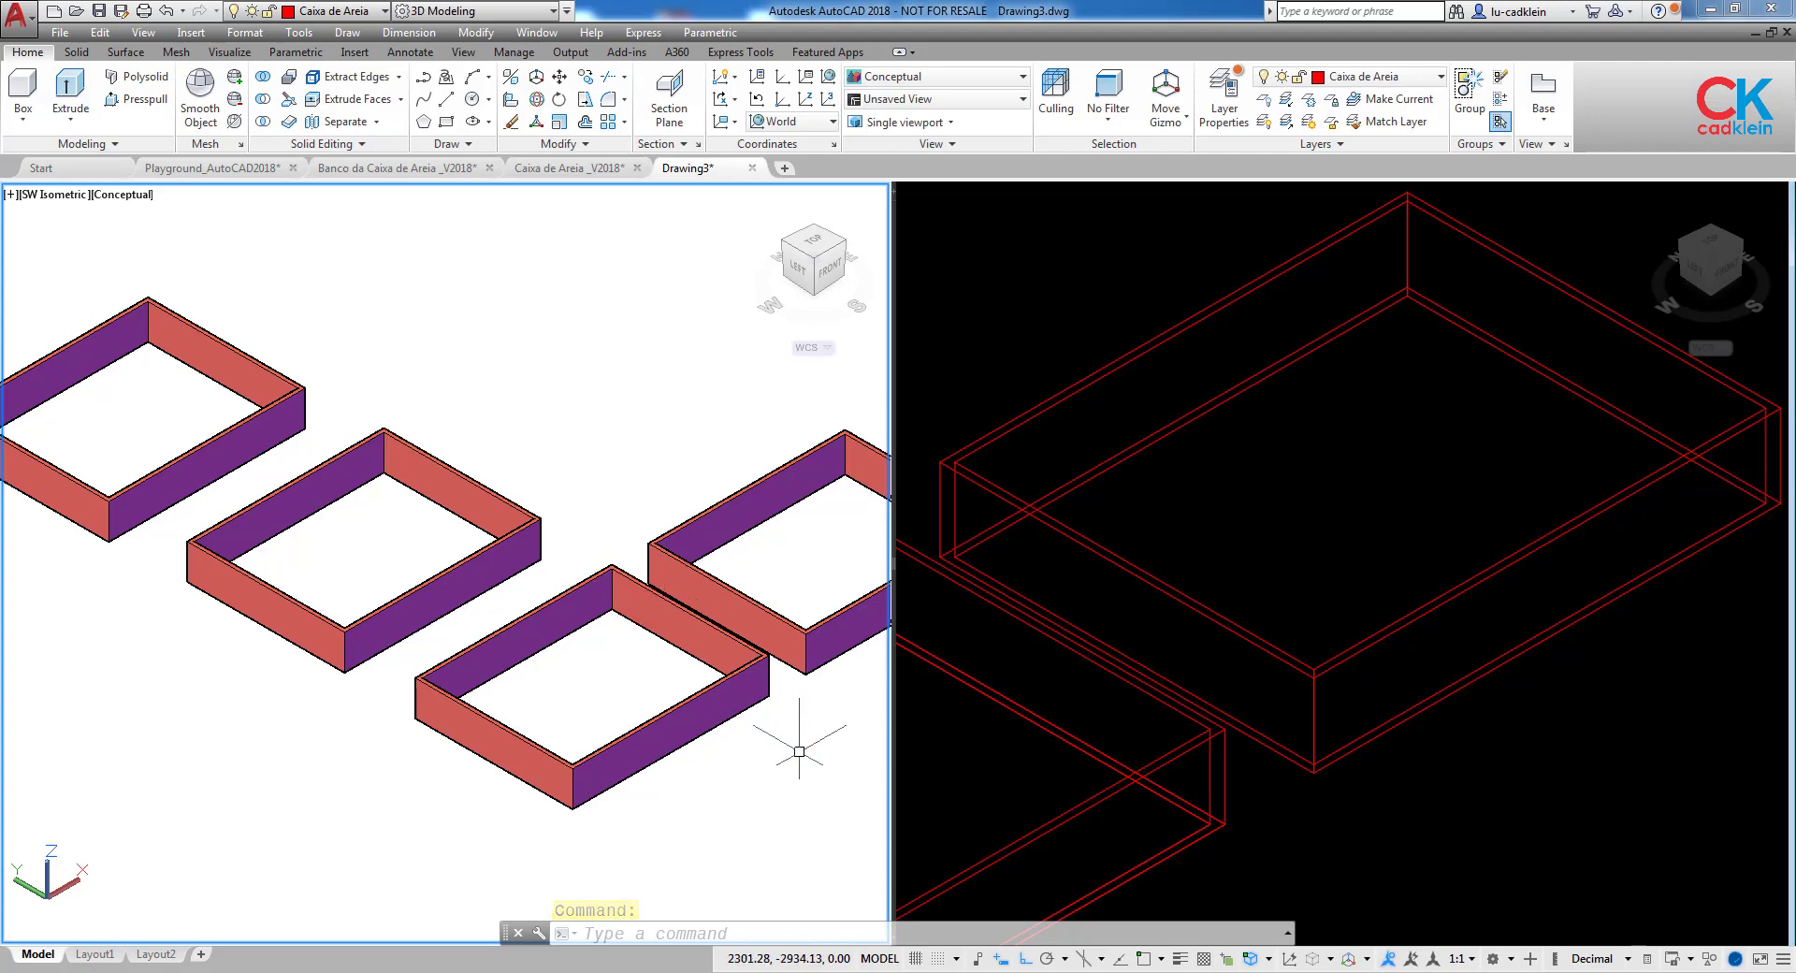
left_click(825, 737)
left_click(463, 510)
mouse_move(458, 514)
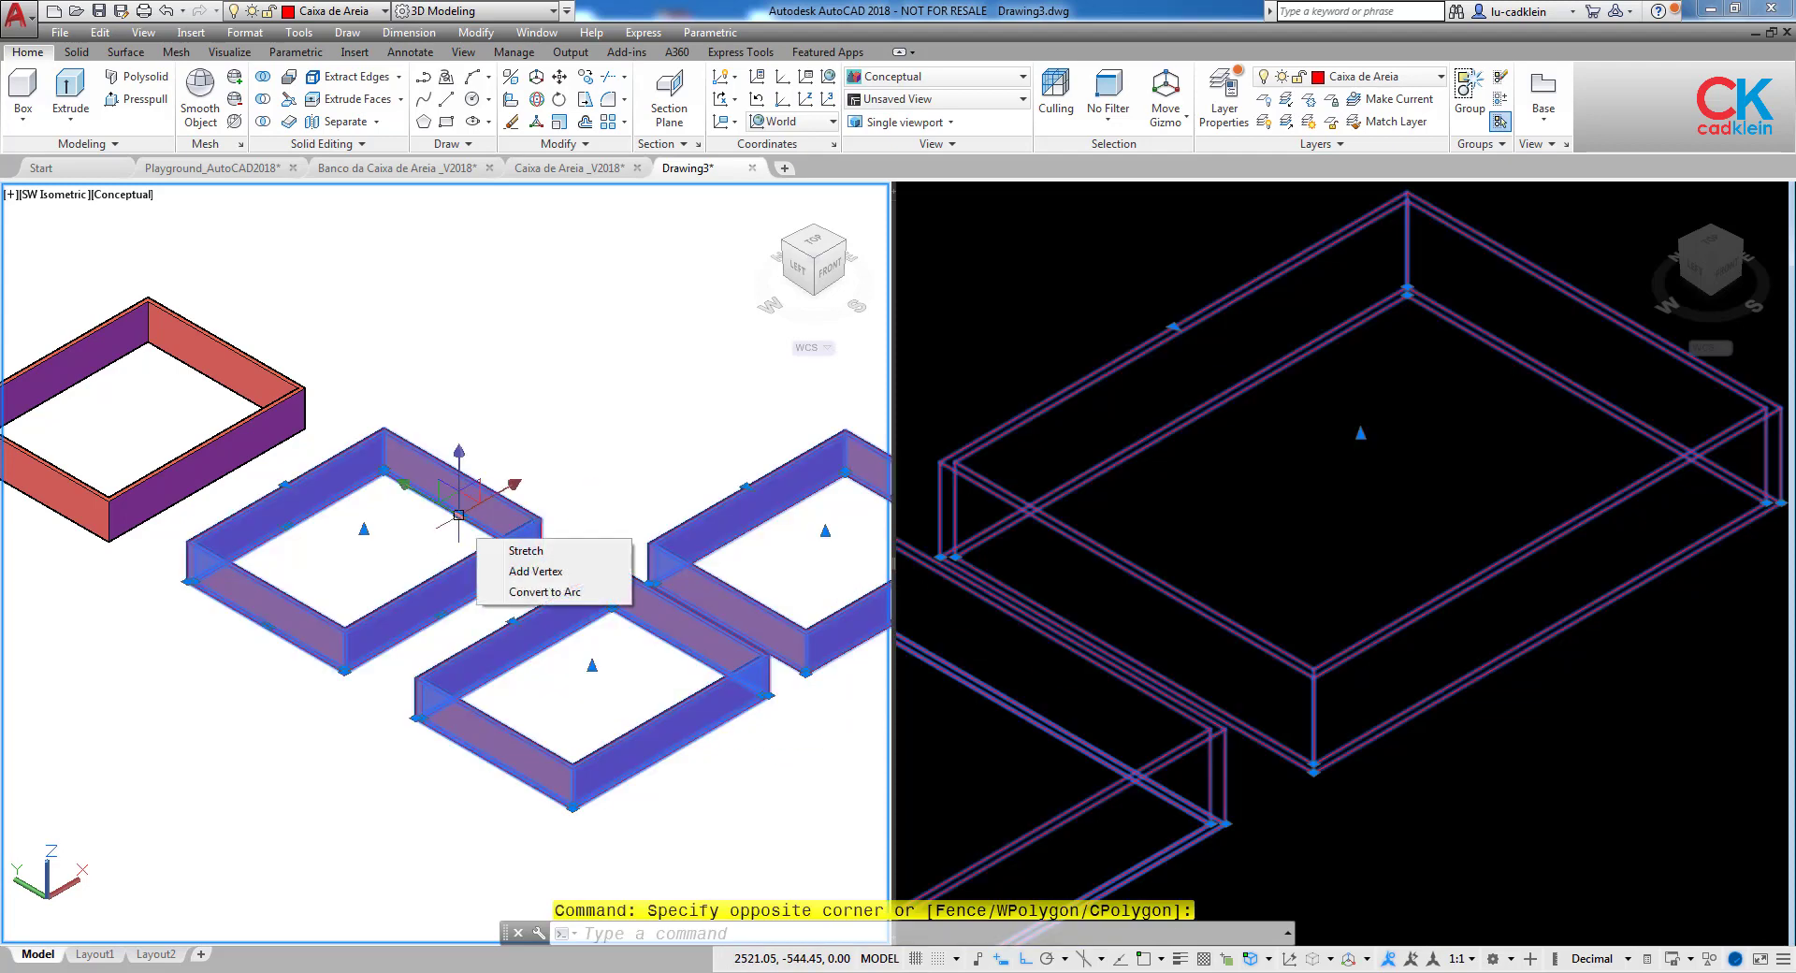
key("Delete")
Fit the remaining sandbox frame in both the shaded and the wireframe viewport to view it.
scroll(417, 489, "down", 2)
middle_click_drag(417, 489, 470, 508)
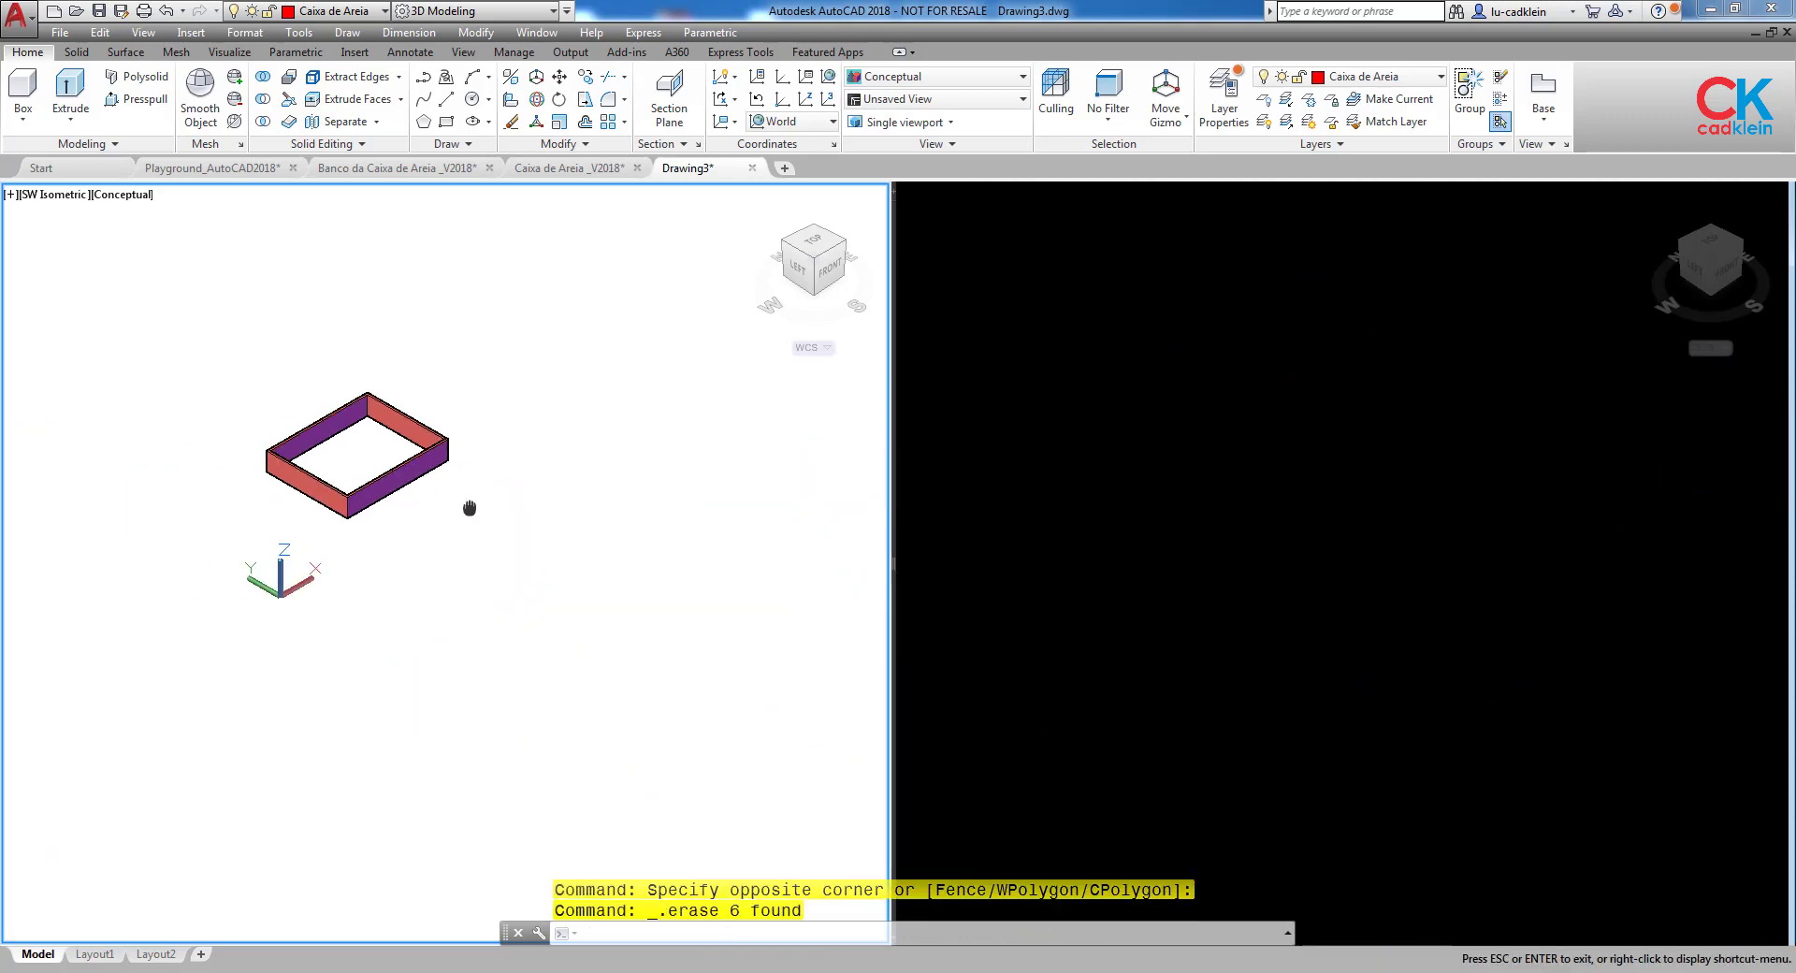
scroll(469, 508, "up", 6)
left_click(1182, 600)
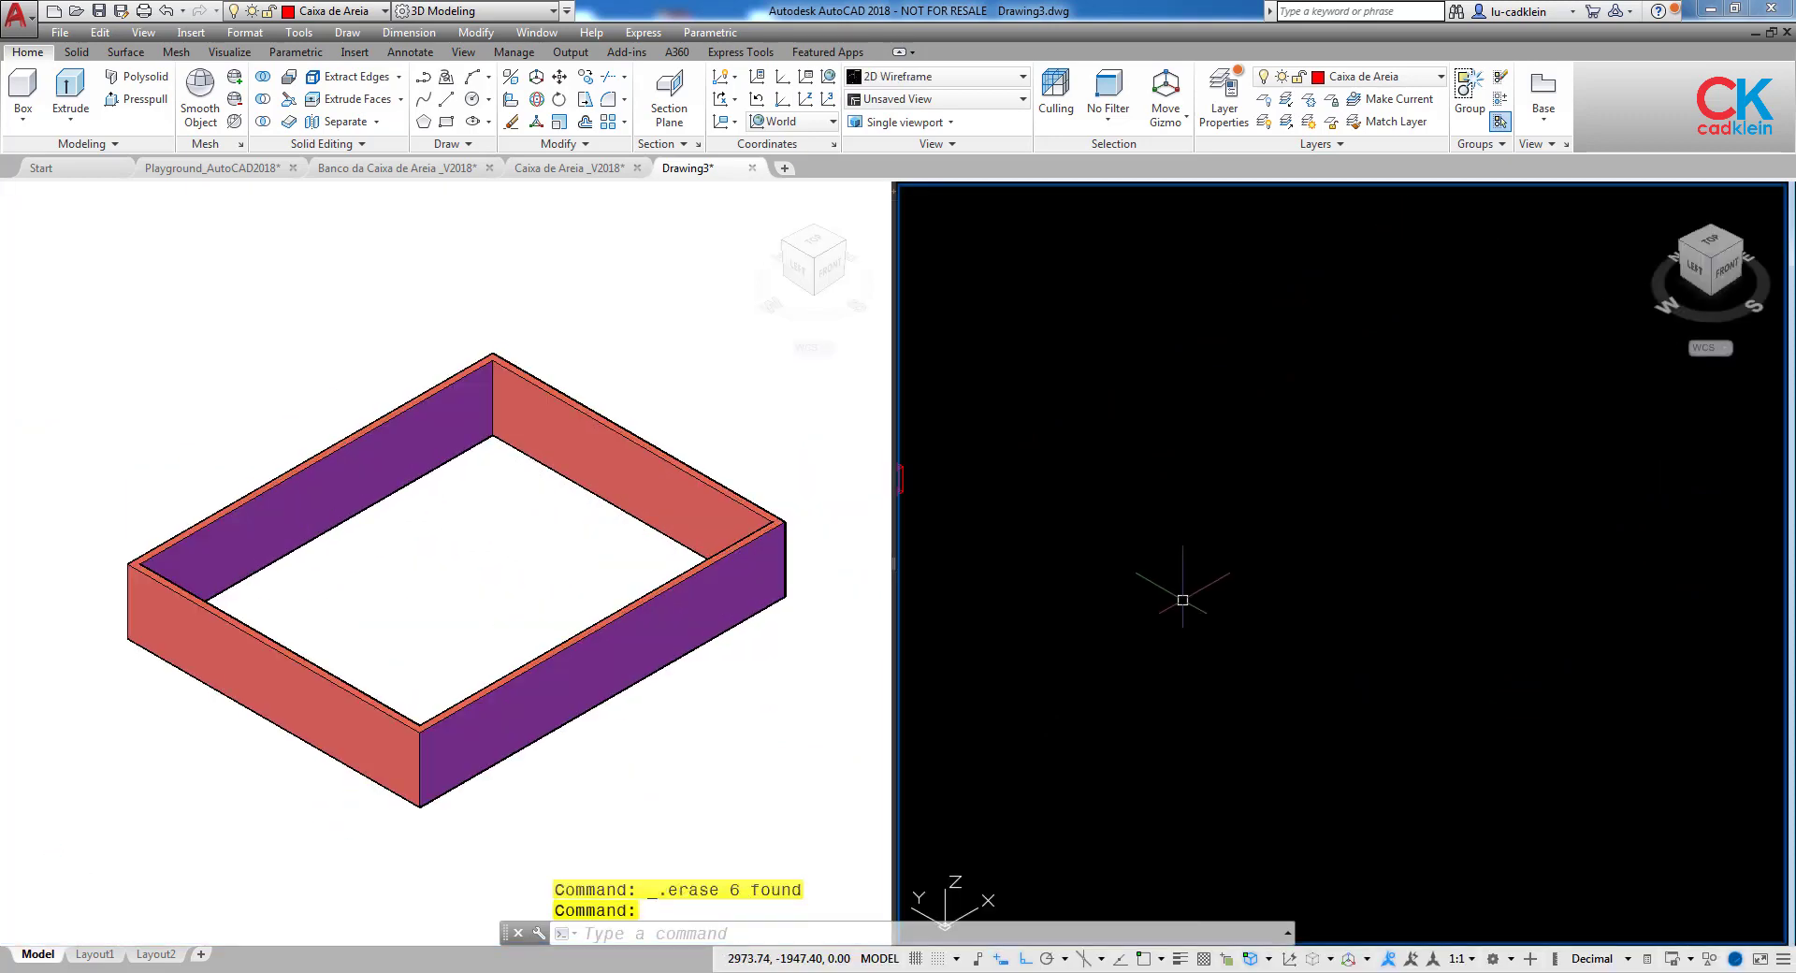
middle_click(1182, 600)
middle_click(1182, 600)
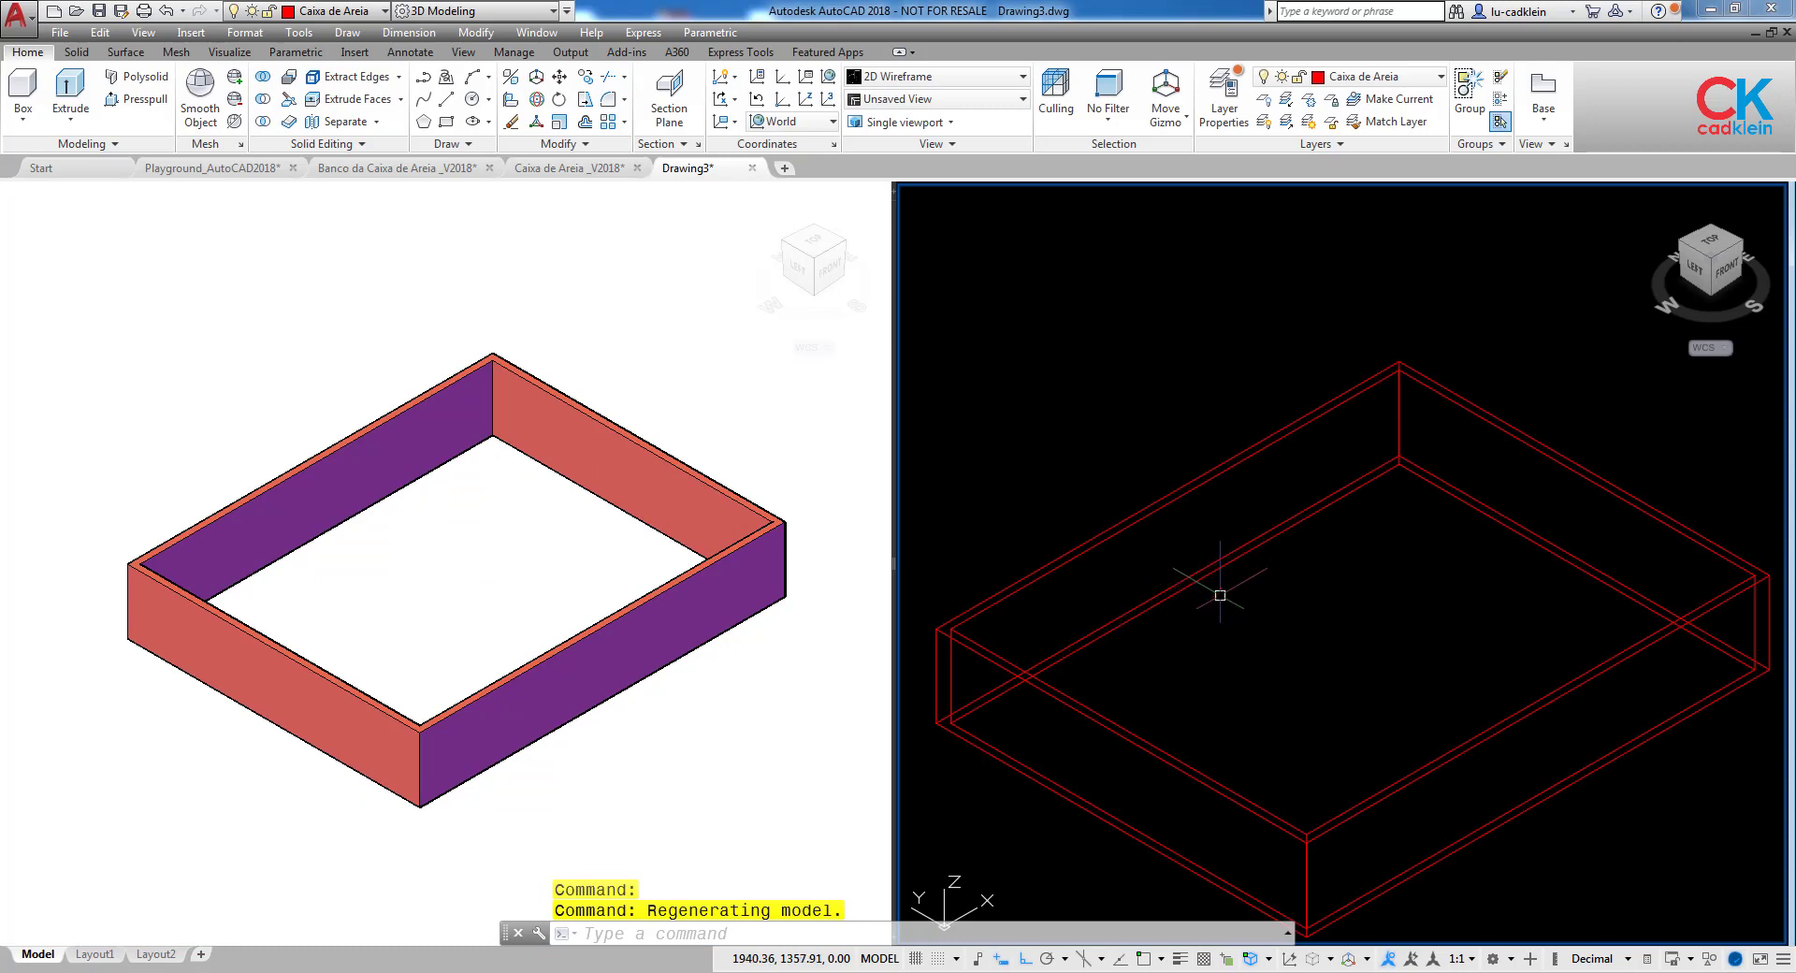
left_click(823, 618)
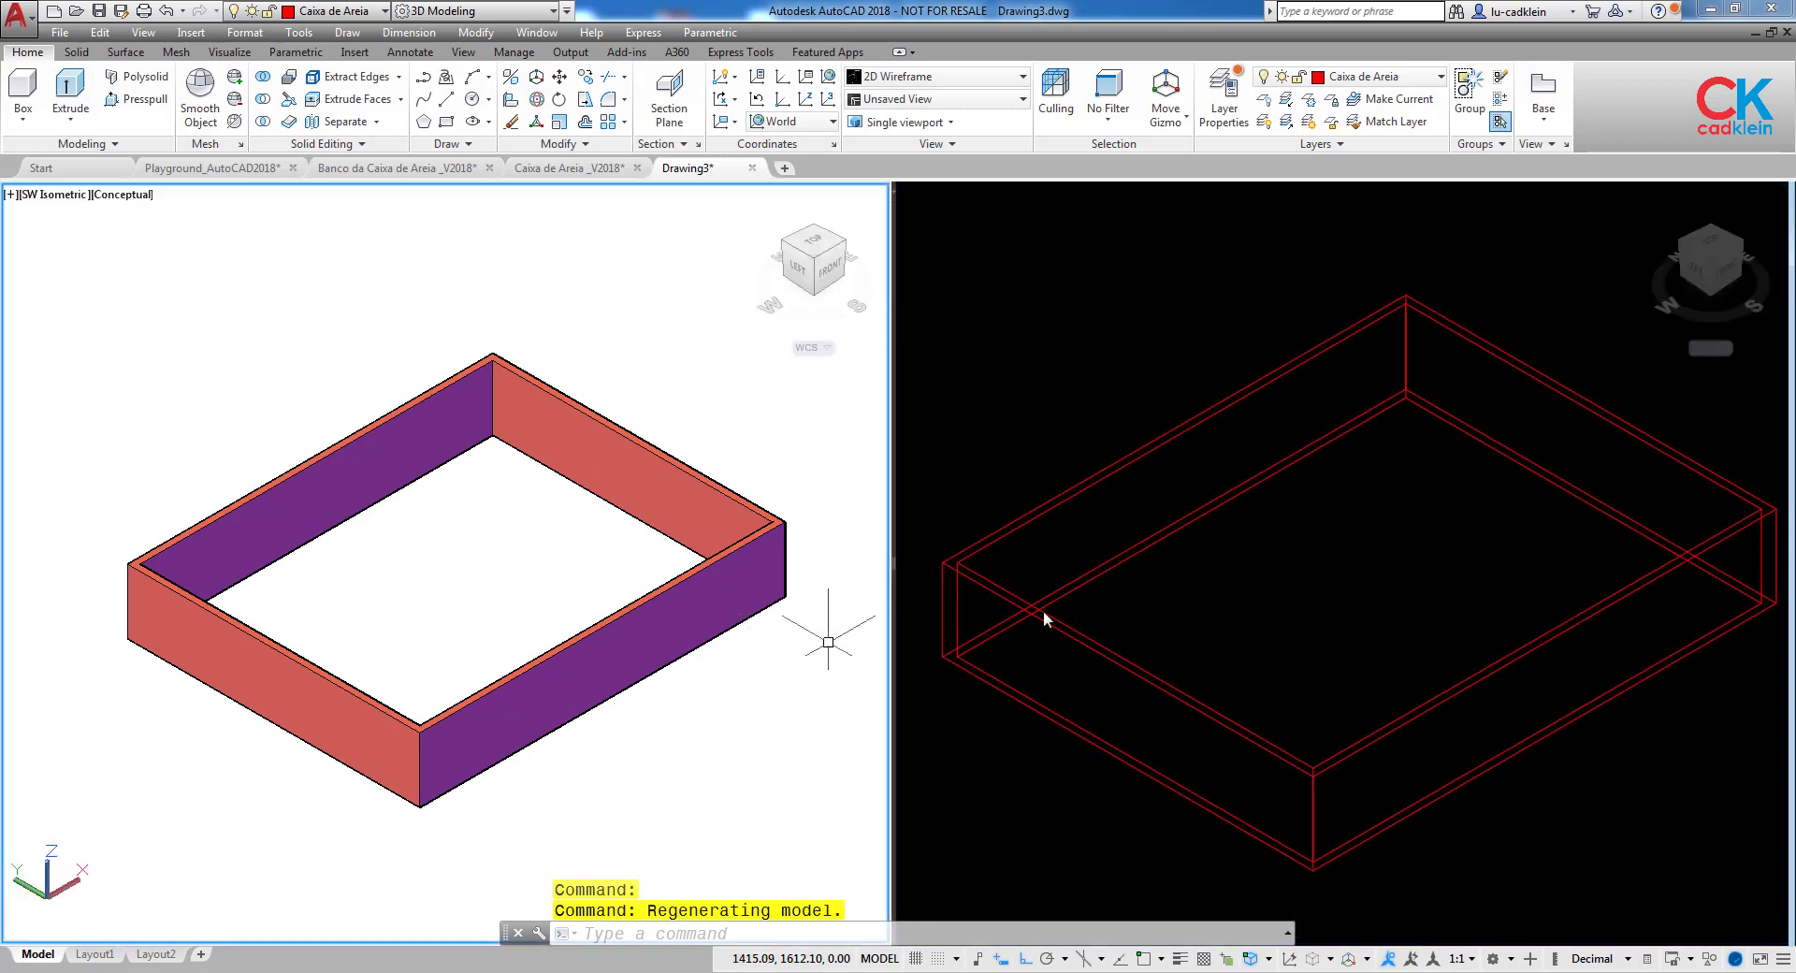
left_click(618, 713)
left_click(680, 368)
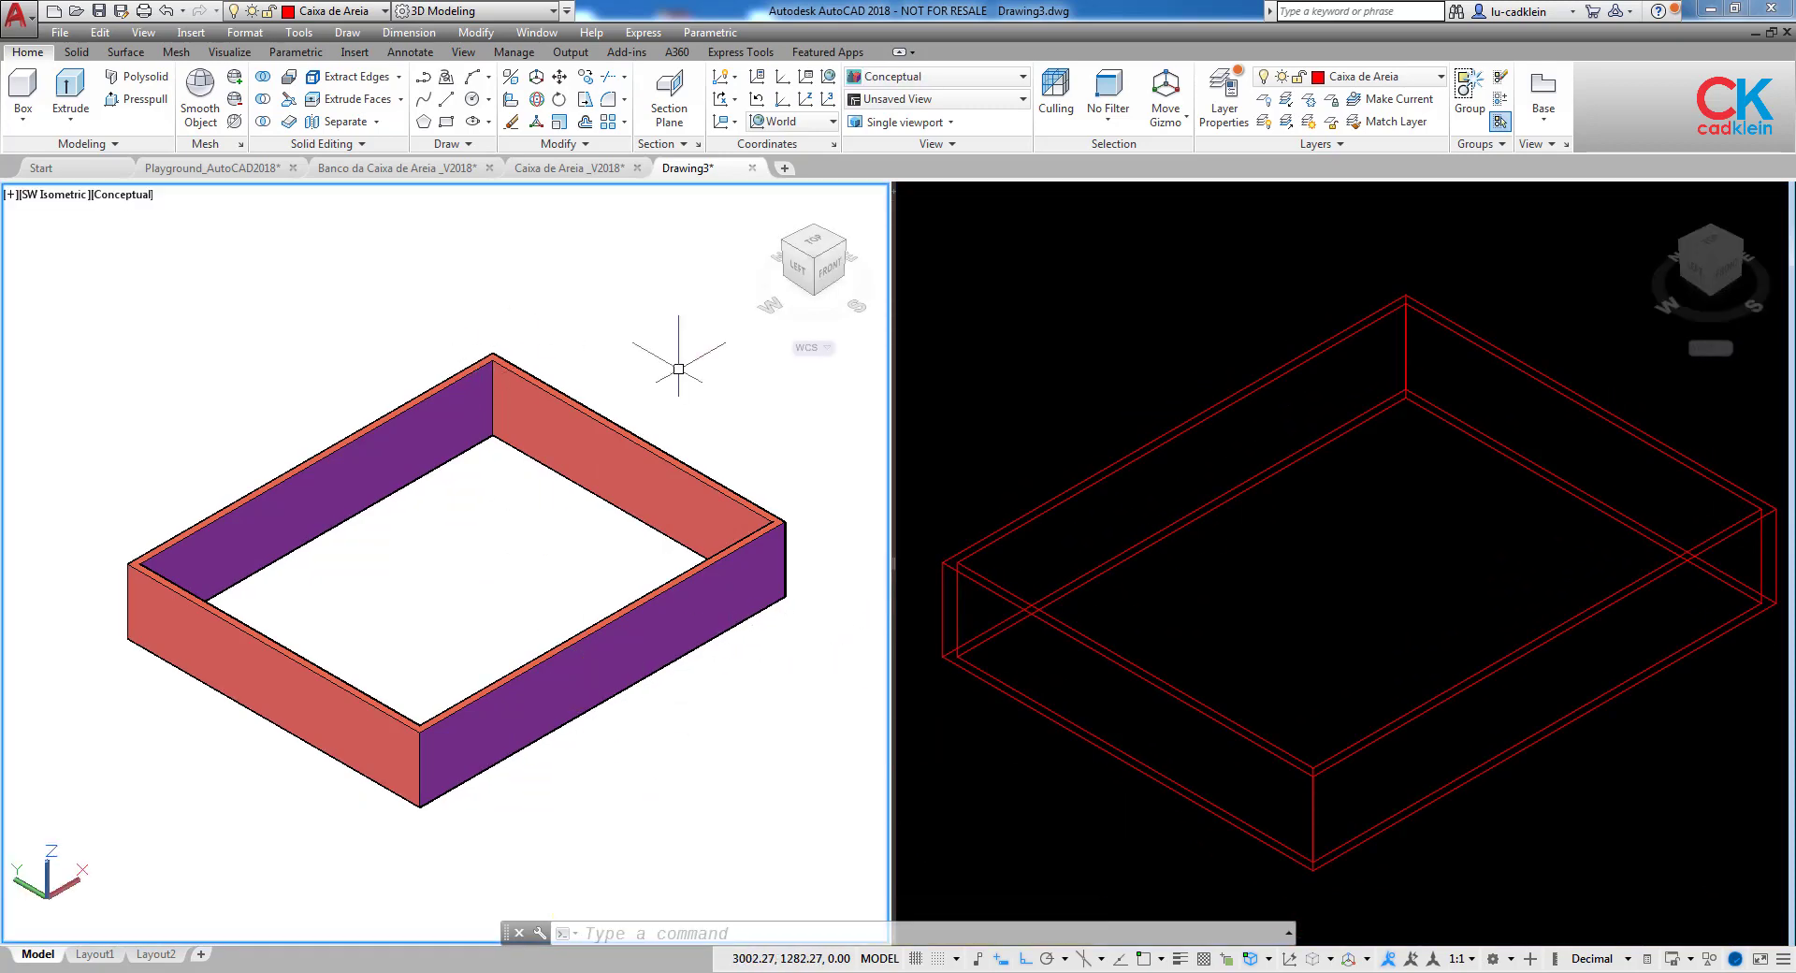